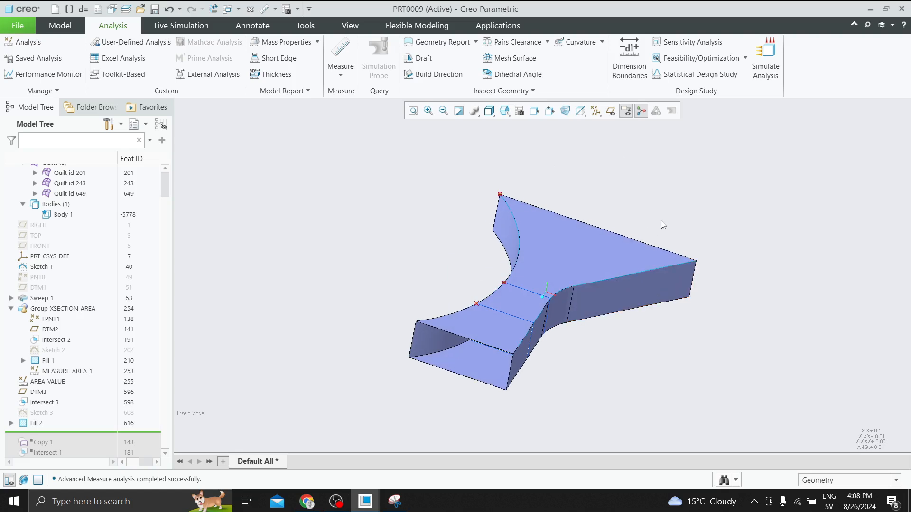
# Step: Measure the area of the Fill 2 surface inside the swept duct
pyautogui.moveTo(662, 218)
pyautogui.mouseDown(button='middle')
pyautogui.moveTo(550, 213)
pyautogui.moveTo(653, 210)
pyautogui.moveTo(607, 197)
pyautogui.moveTo(688, 170)
pyautogui.moveTo(614, 185)
pyautogui.moveTo(689, 209)
pyautogui.moveTo(604, 192)
pyautogui.moveTo(571, 205)
pyautogui.mouseUp(button='middle')
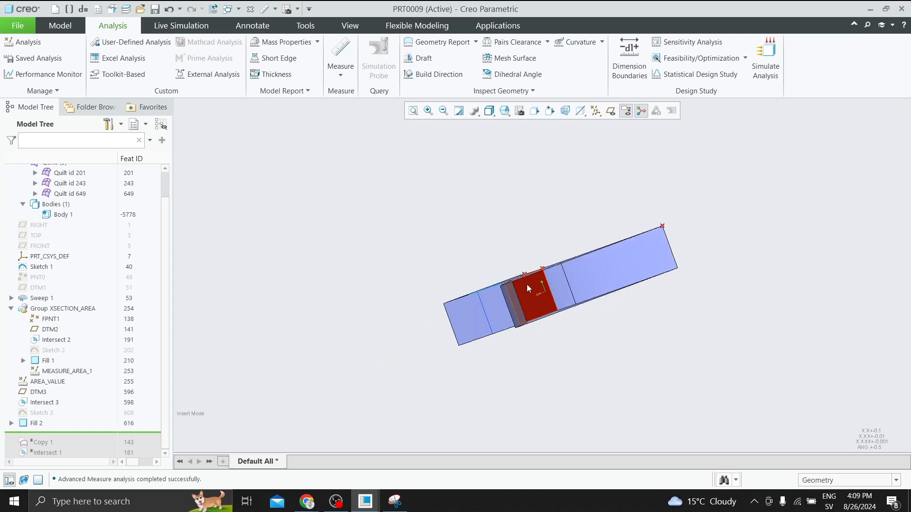
pyautogui.click(527, 284)
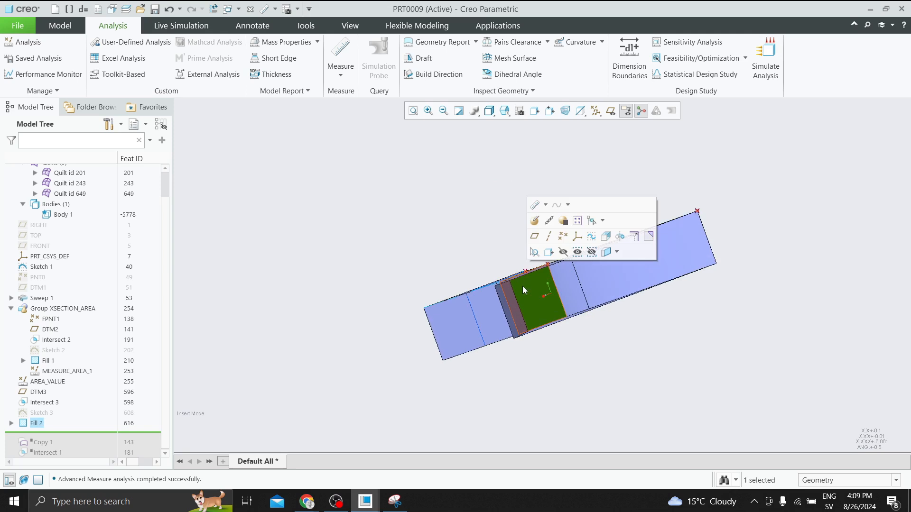
pyautogui.moveTo(445, 229)
pyautogui.mouseDown(button='middle')
pyautogui.moveTo(455, 243)
pyautogui.moveTo(425, 226)
pyautogui.moveTo(447, 240)
pyautogui.moveTo(440, 240)
pyautogui.mouseUp(button='middle')
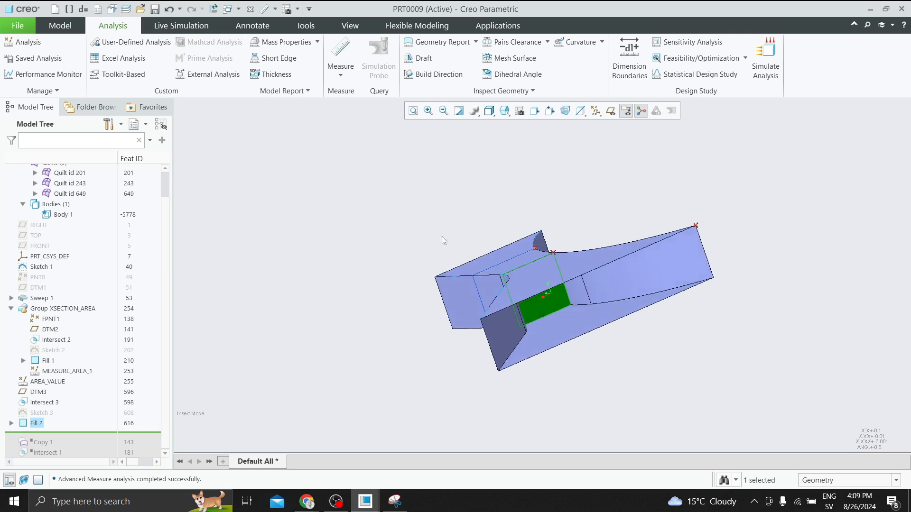
pyautogui.click(340, 76)
pyautogui.click(357, 155)
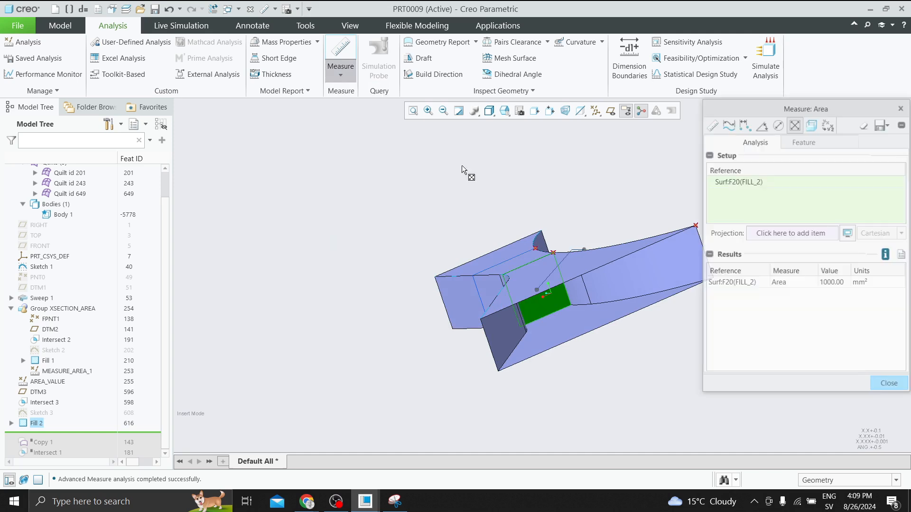
pyautogui.moveTo(607, 244); pyautogui.dragTo(581, 204)
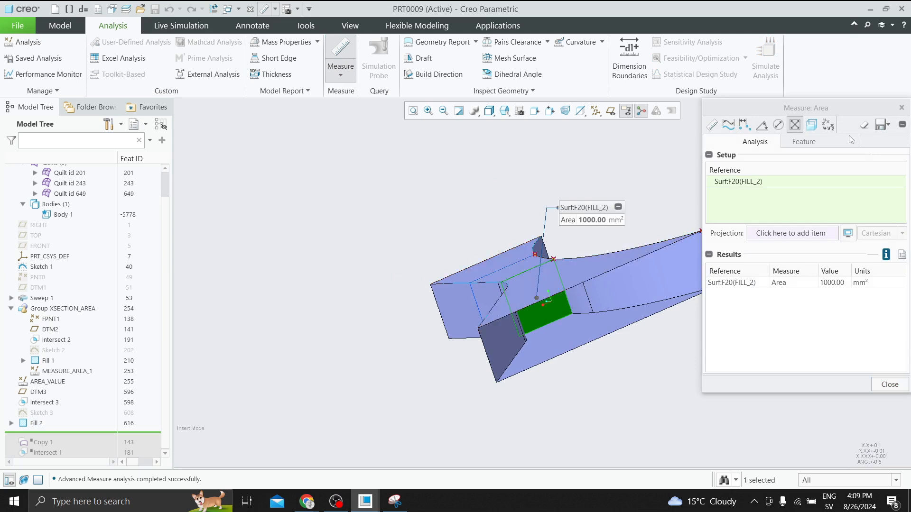
pyautogui.click(902, 108)
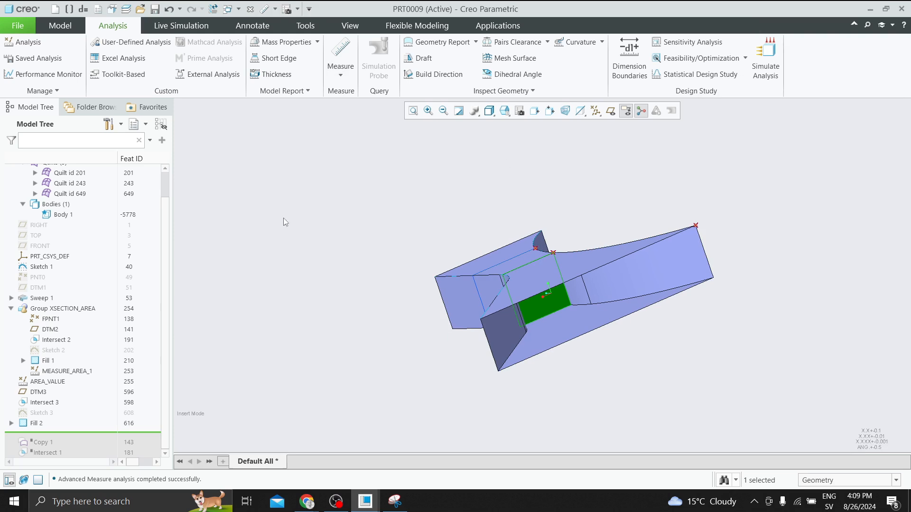
# Step: Edit Sketch 1 to set the large concave arc's radius to 100 mm, and reposition the radius dimension clear of the geometry
pyautogui.moveTo(283, 219); pyautogui.dragTo(365, 242, button='middle')
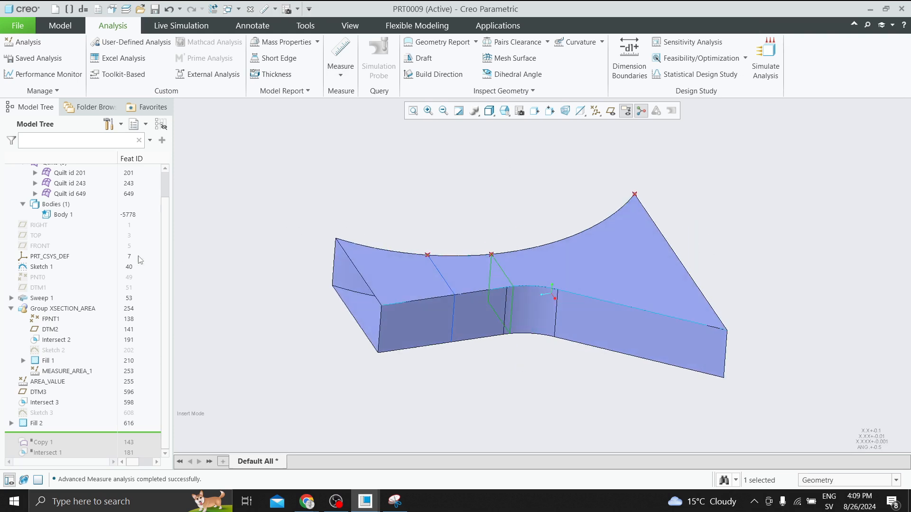
pyautogui.click(35, 267)
pyautogui.click(94, 195)
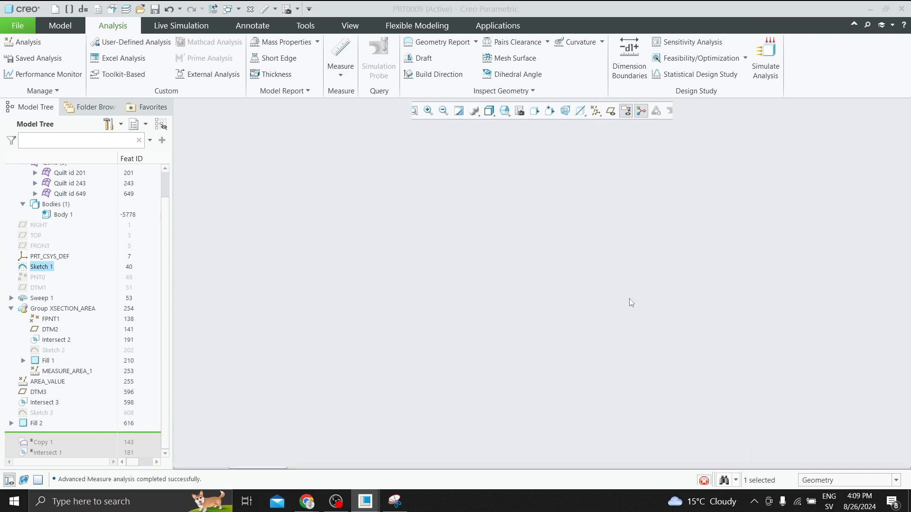
pyautogui.doubleClick(646, 288)
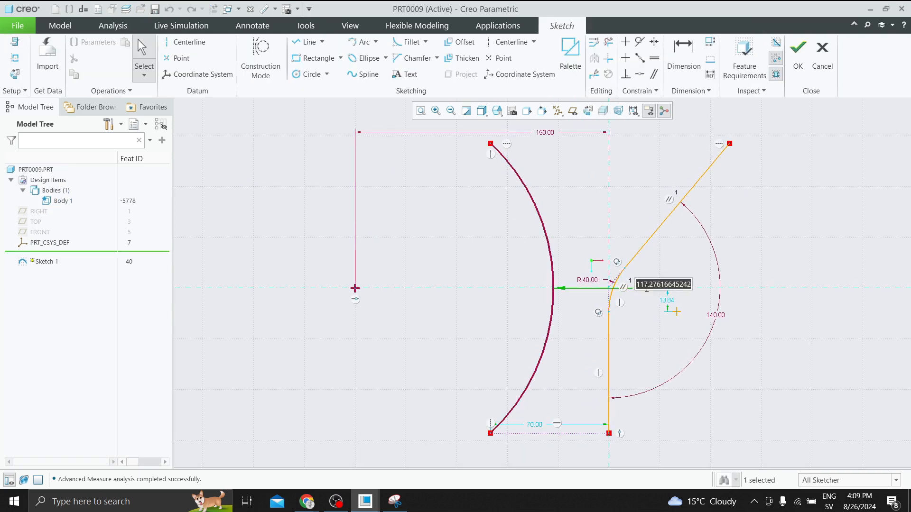
pyautogui.write('100')
pyautogui.press('Return')
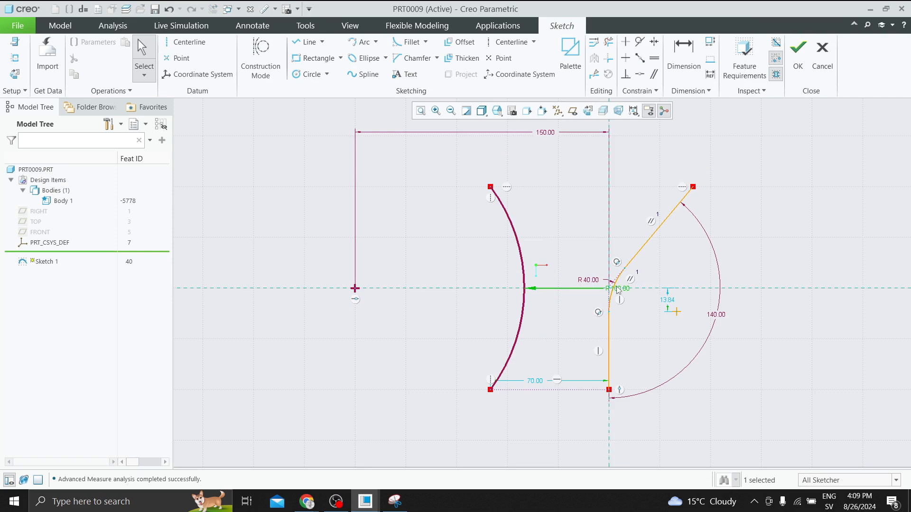
pyautogui.click(787, 266)
pyautogui.moveTo(626, 291); pyautogui.dragTo(612, 218)
pyautogui.click(797, 47)
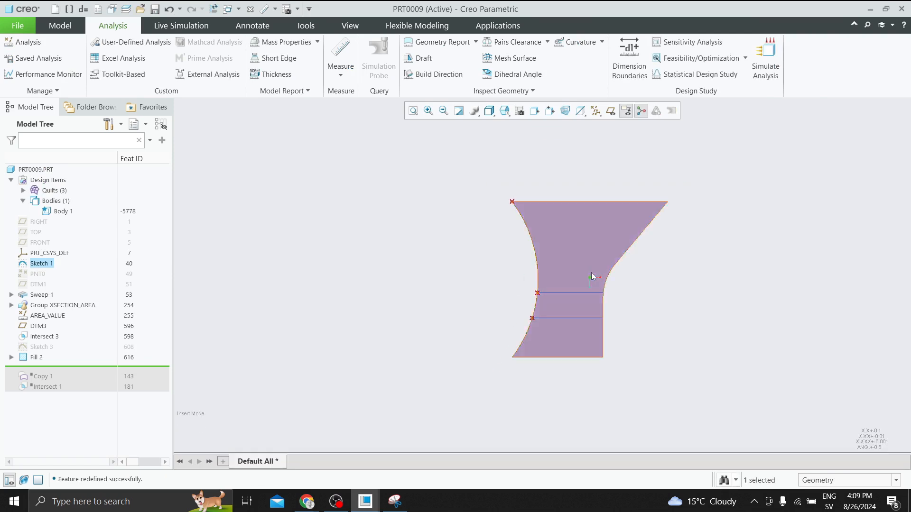
# Step: Measure the area of the Fill 2 surface and save the analysis
pyautogui.click(616, 267)
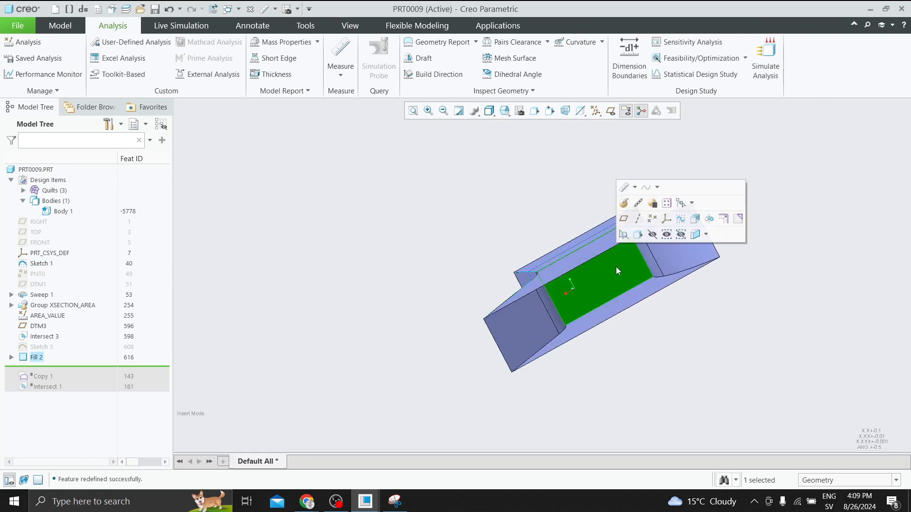
pyautogui.click(340, 72)
pyautogui.click(352, 157)
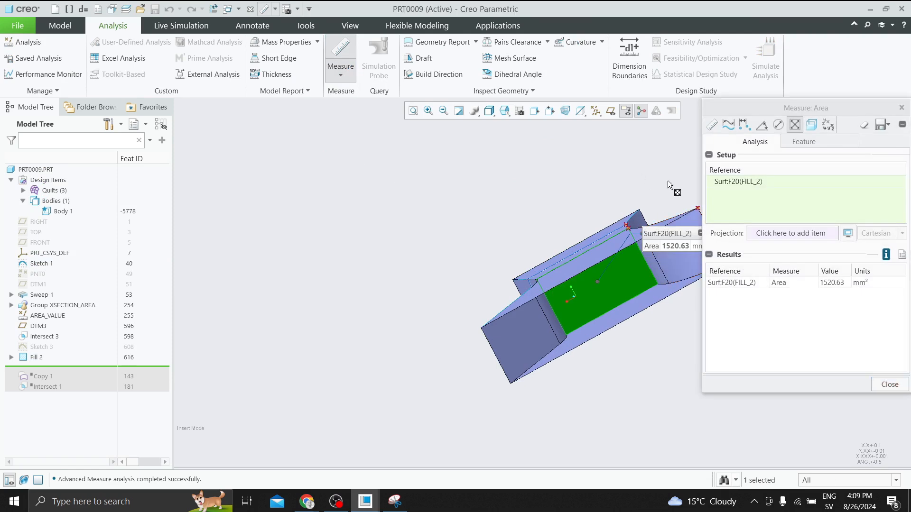
pyautogui.click(881, 124)
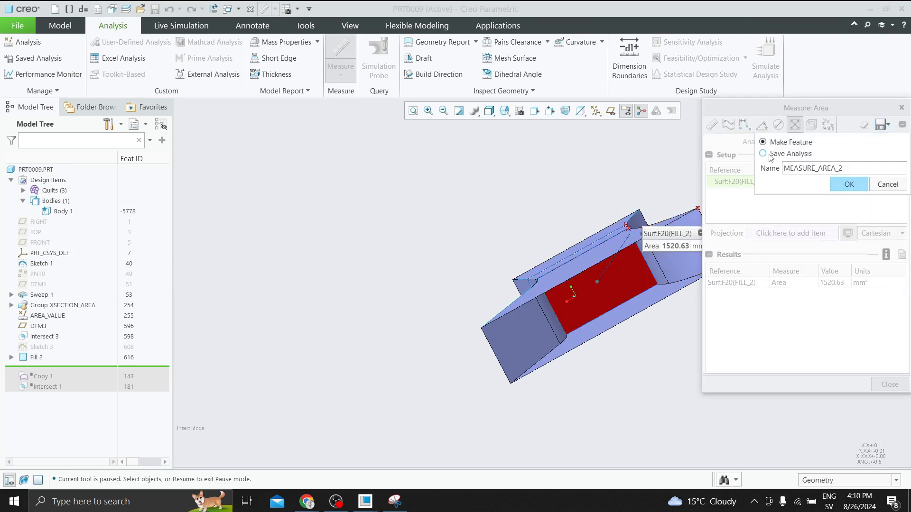
pyautogui.click(849, 184)
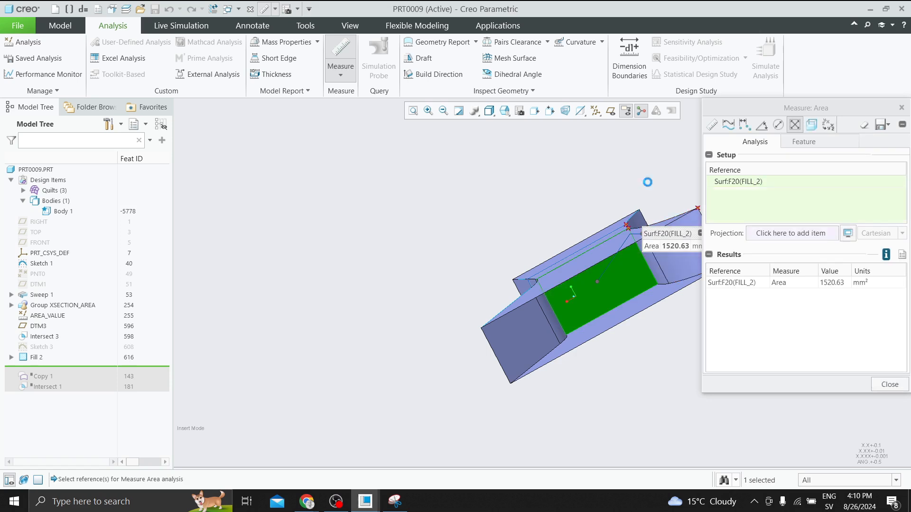
pyautogui.click(902, 105)
# Step: Roll the model back so the insertion point sits directly after Sweep 1
pyautogui.moveTo(662, 176); pyautogui.dragTo(746, 180, button='middle')
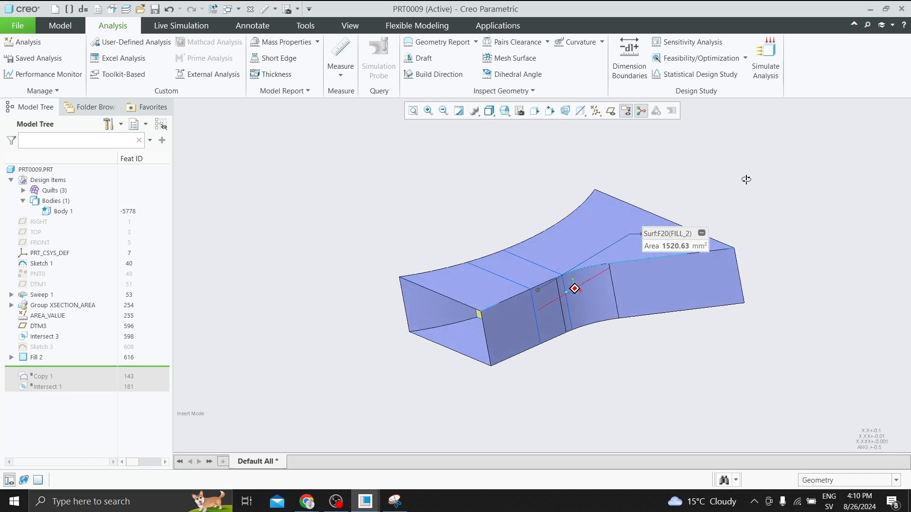
pyautogui.scroll(2, 511, 221)
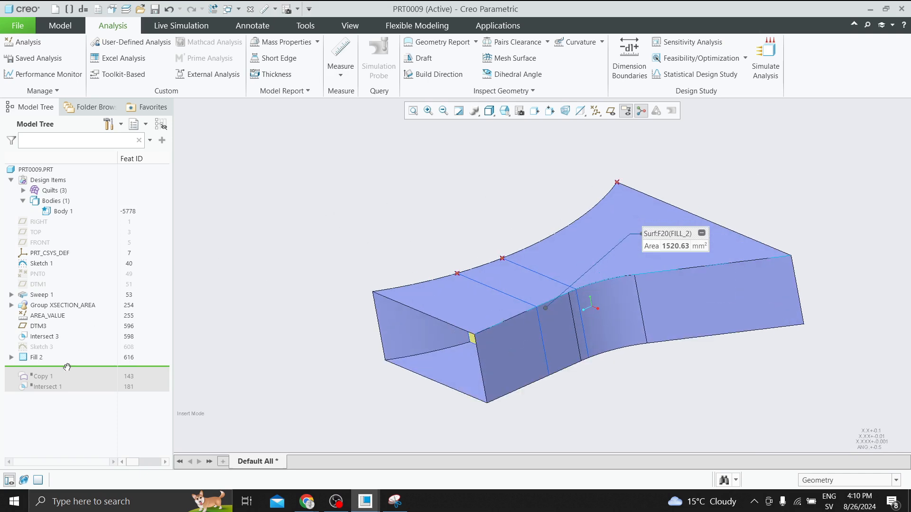
pyautogui.moveTo(65, 366)
pyautogui.mouseDown()
pyautogui.moveTo(78, 257)
pyautogui.moveTo(78, 301)
pyautogui.mouseUp()
pyautogui.moveTo(403, 270)
pyautogui.mouseDown(button='middle')
pyautogui.moveTo(554, 251)
pyautogui.moveTo(543, 269)
pyautogui.moveTo(535, 251)
pyautogui.moveTo(521, 263)
pyautogui.mouseUp(button='middle')
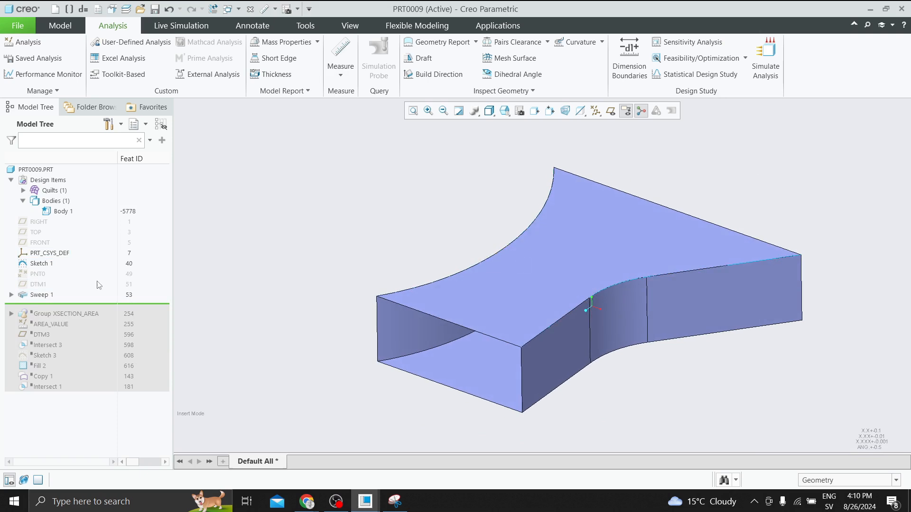
pyautogui.click(11, 295)
pyautogui.click(54, 305)
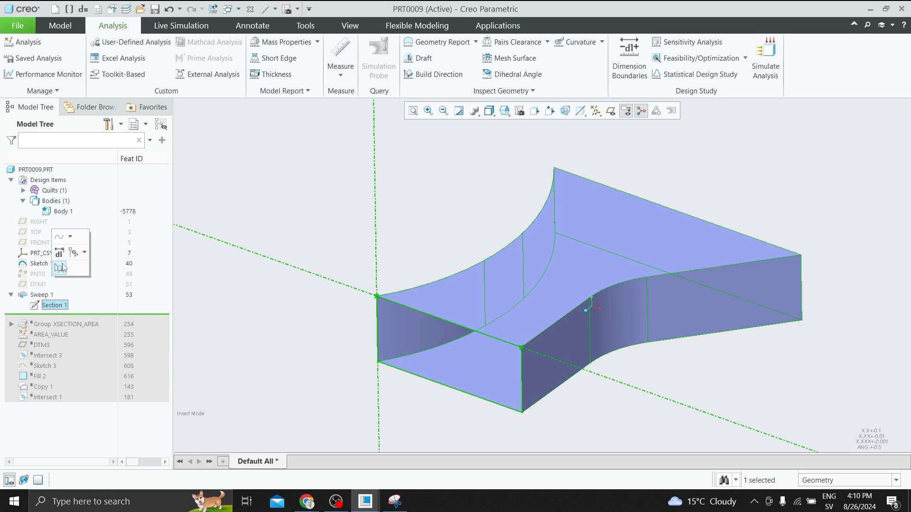
pyautogui.click(210, 232)
pyautogui.click(49, 297)
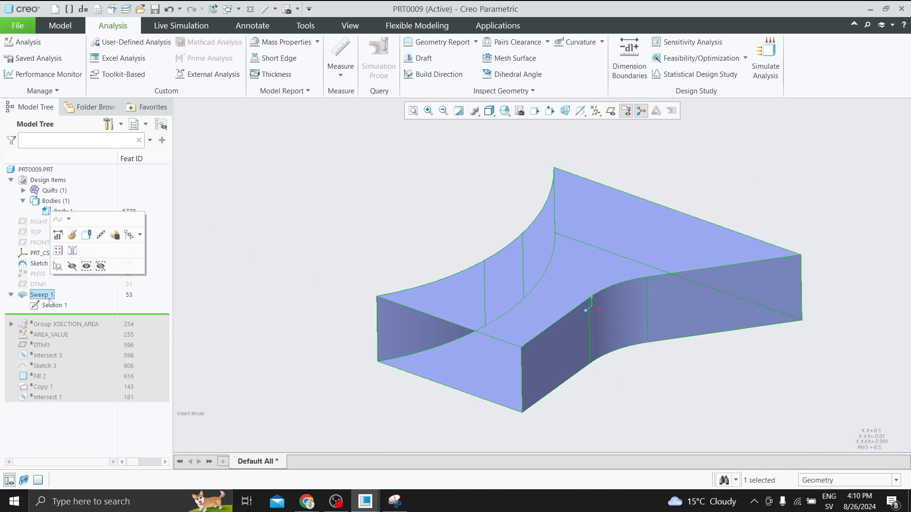
pyautogui.click(72, 235)
# Step: Edit Sketch 1 to place the horizontal end-width dimension below the profile and set it to 70 mm
pyautogui.click(46, 266)
pyautogui.click(67, 204)
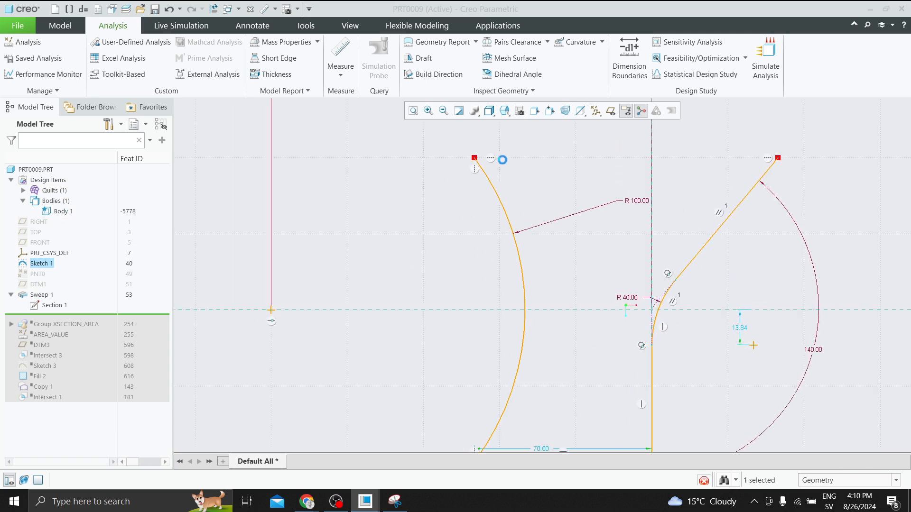
pyautogui.moveTo(533, 403); pyautogui.dragTo(528, 440)
pyautogui.doubleClick(529, 437)
pyautogui.write('70')
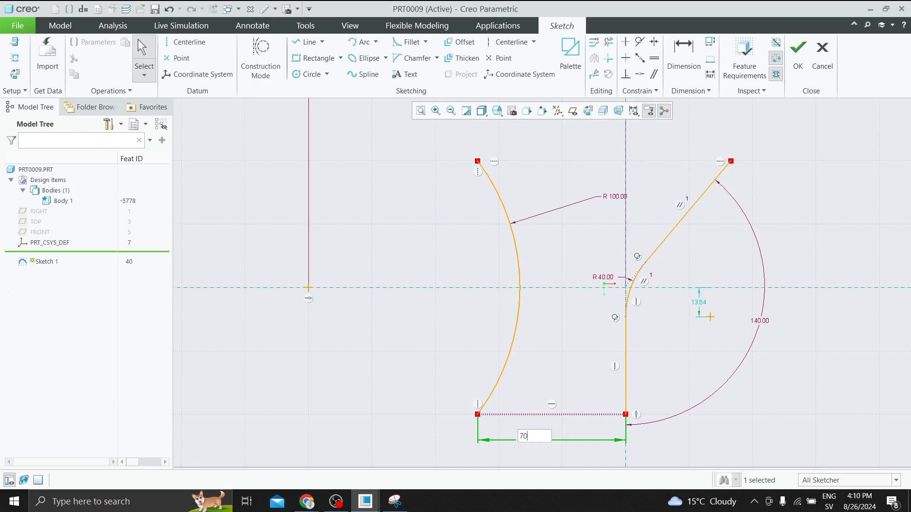
pyautogui.press('Return')
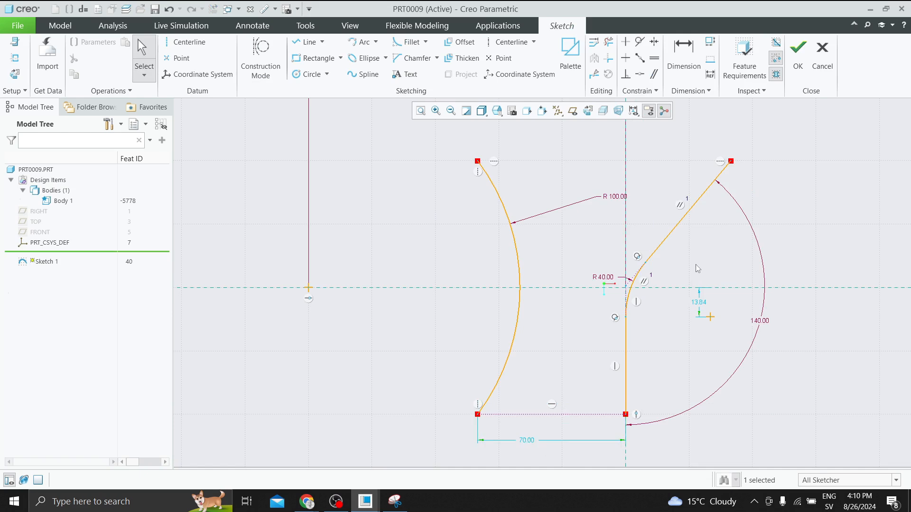
pyautogui.scroll(-3, 458, 300)
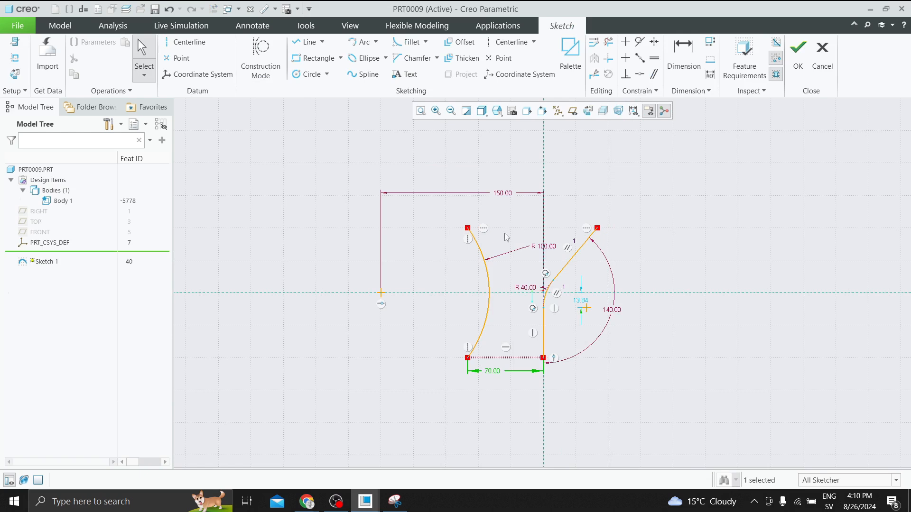
pyautogui.click(800, 56)
# Step: Measure the lengths of the vertical side edge and the upper edge at the sweep's narrow open end
pyautogui.moveTo(550, 249)
pyautogui.mouseDown(button='middle')
pyautogui.moveTo(493, 281)
pyautogui.moveTo(408, 244)
pyautogui.moveTo(506, 224)
pyautogui.mouseUp(button='middle')
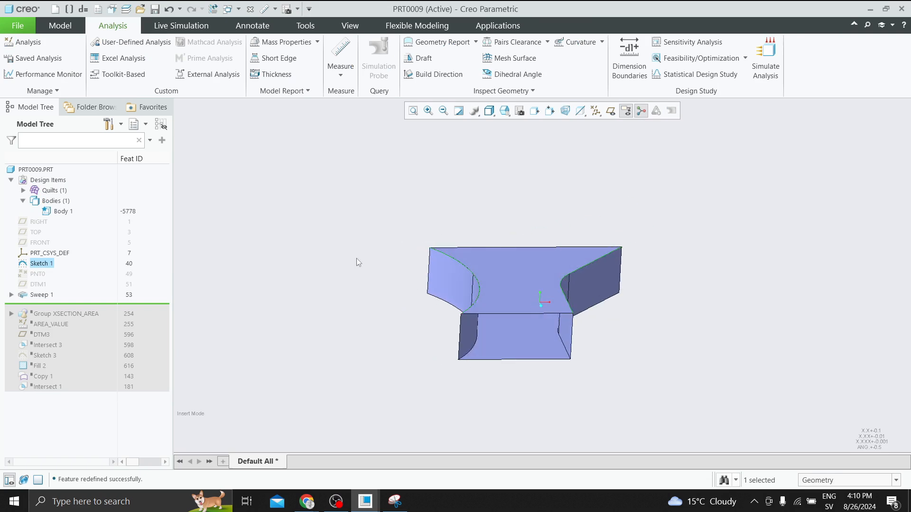
pyautogui.moveTo(439, 260)
pyautogui.mouseDown(button='middle')
pyautogui.moveTo(447, 252)
pyautogui.moveTo(429, 269)
pyautogui.mouseUp(button='middle')
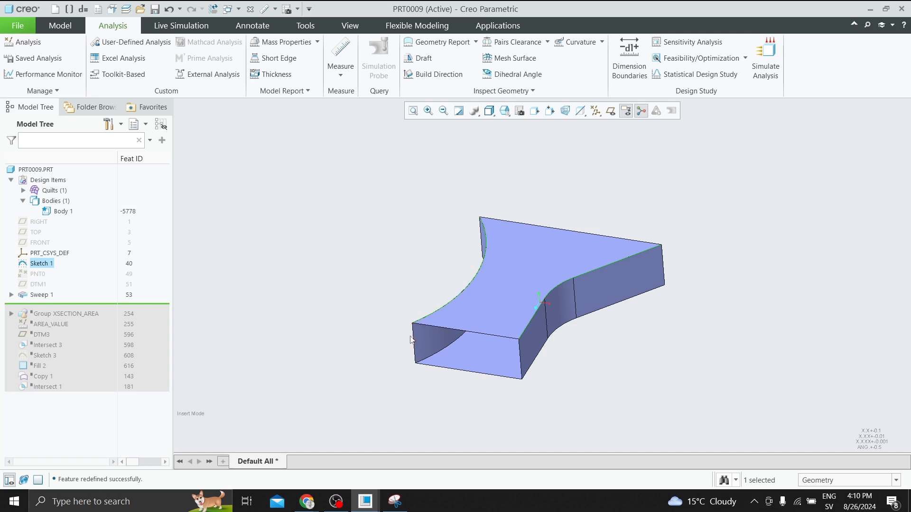
pyautogui.click(11, 295)
pyautogui.click(51, 305)
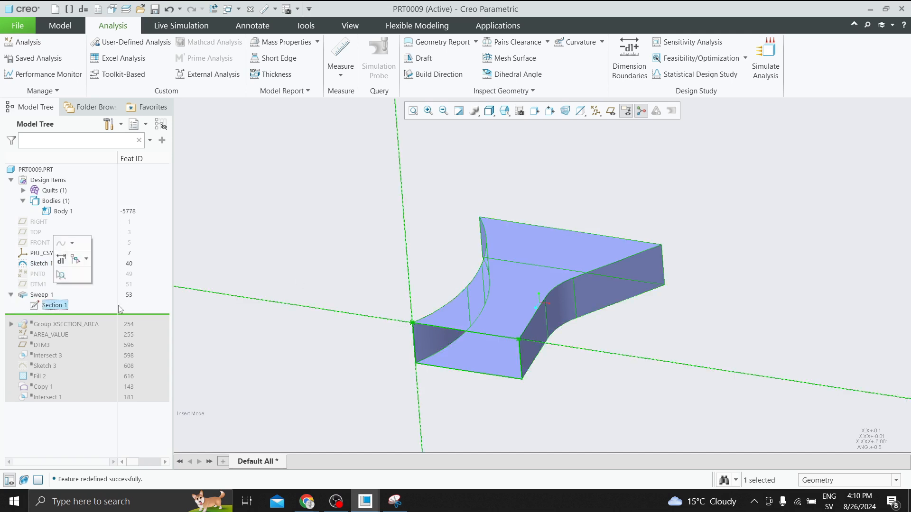
pyautogui.click(404, 320)
pyautogui.click(412, 342)
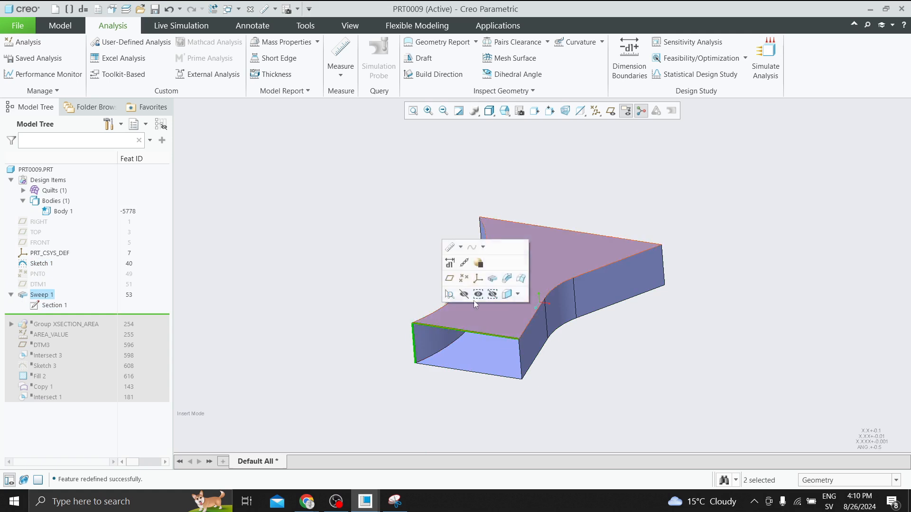
pyautogui.click(390, 341)
pyautogui.click(414, 338)
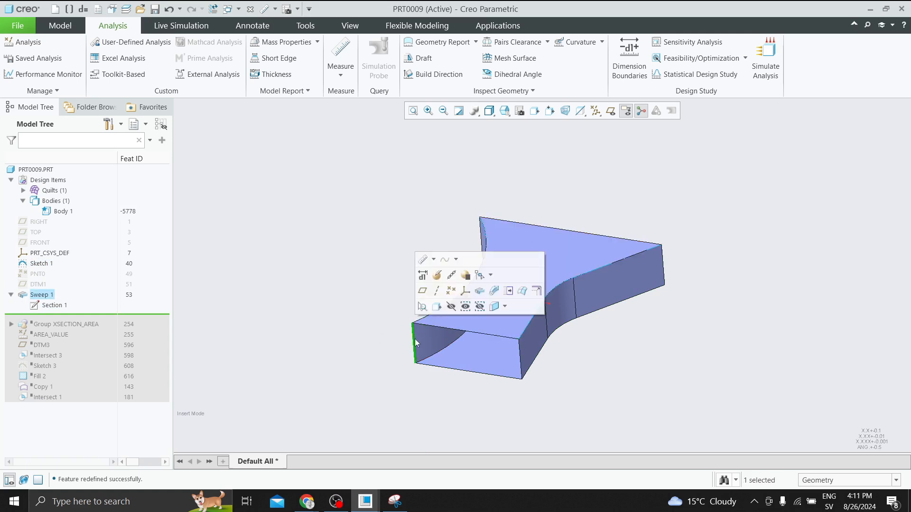
pyautogui.click(422, 256)
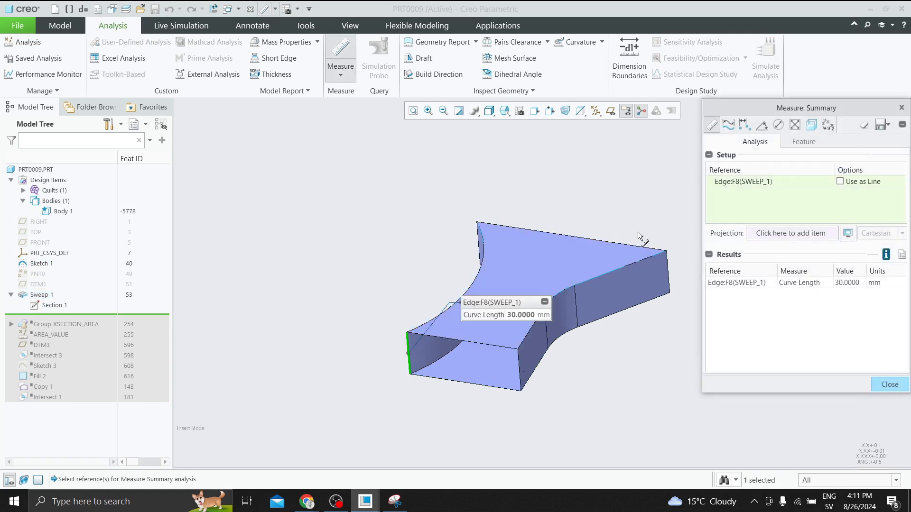
pyautogui.click(458, 341)
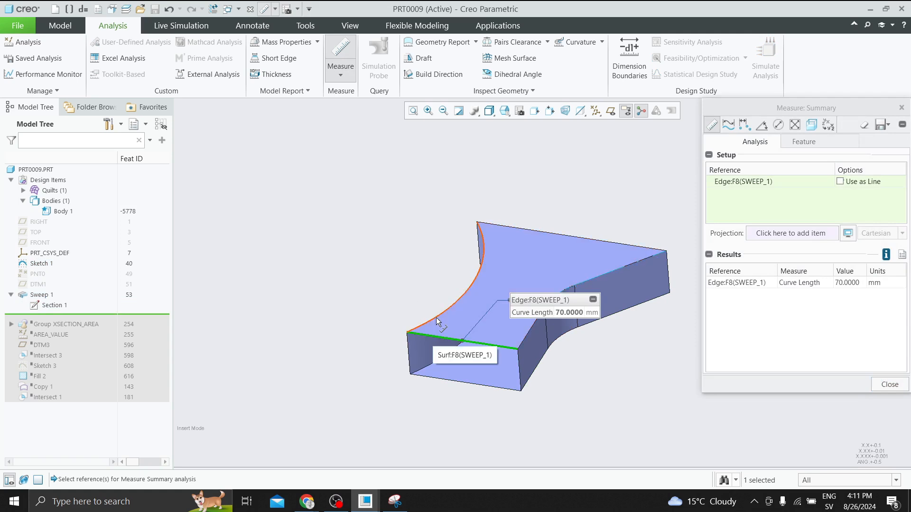
pyautogui.click(901, 109)
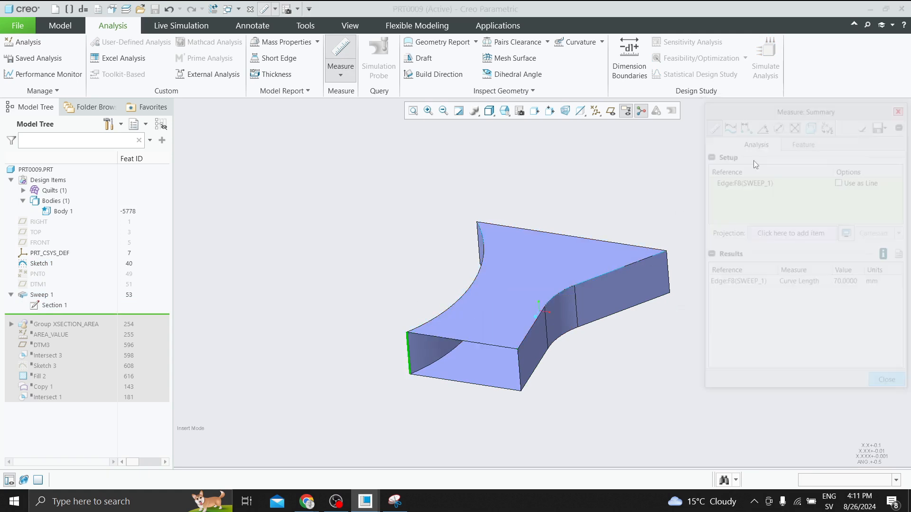
pyautogui.click(497, 292)
pyautogui.click(504, 262)
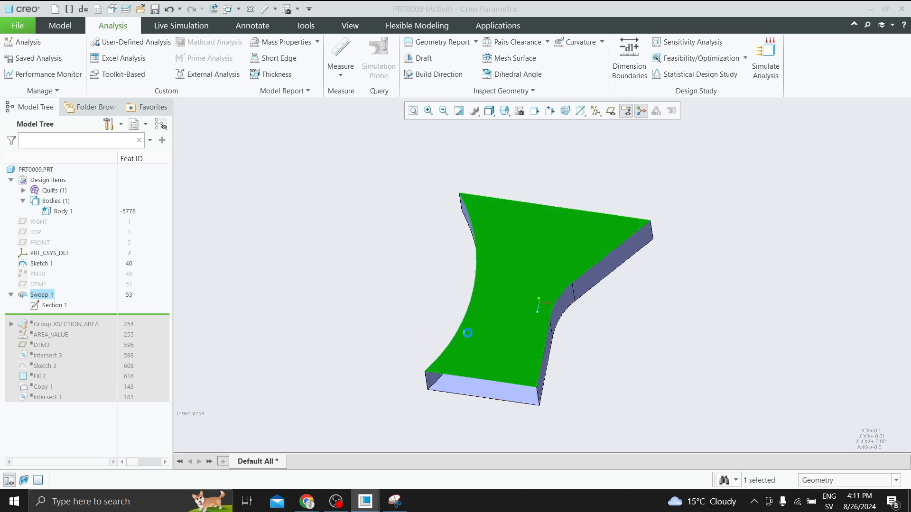
pyautogui.click(462, 329)
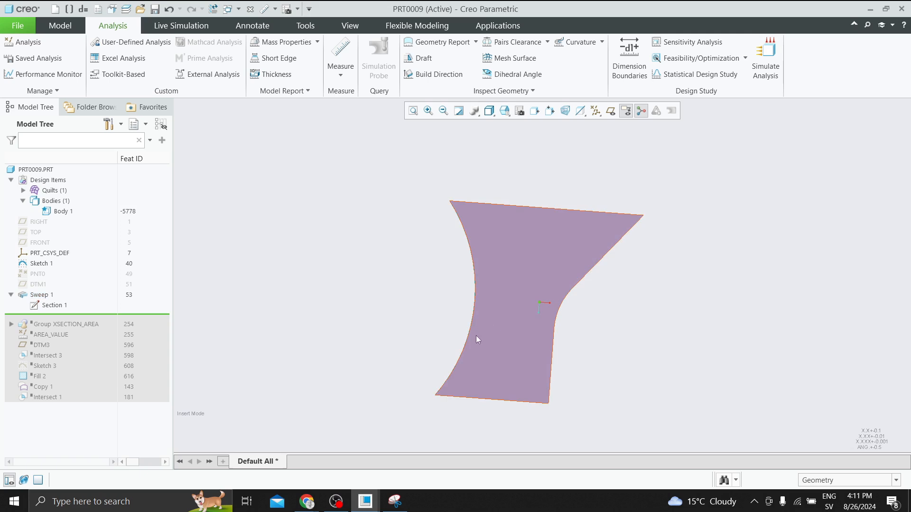
pyautogui.moveTo(493, 343); pyautogui.dragTo(362, 293, button='middle')
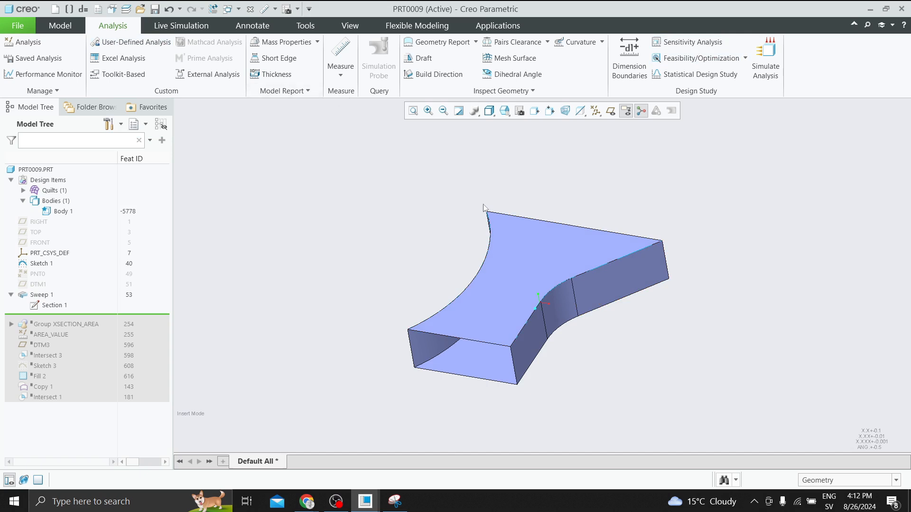
# Step: Start a field datum point feature directly after Sweep 1
pyautogui.moveTo(443, 308); pyautogui.dragTo(452, 346, button='middle')
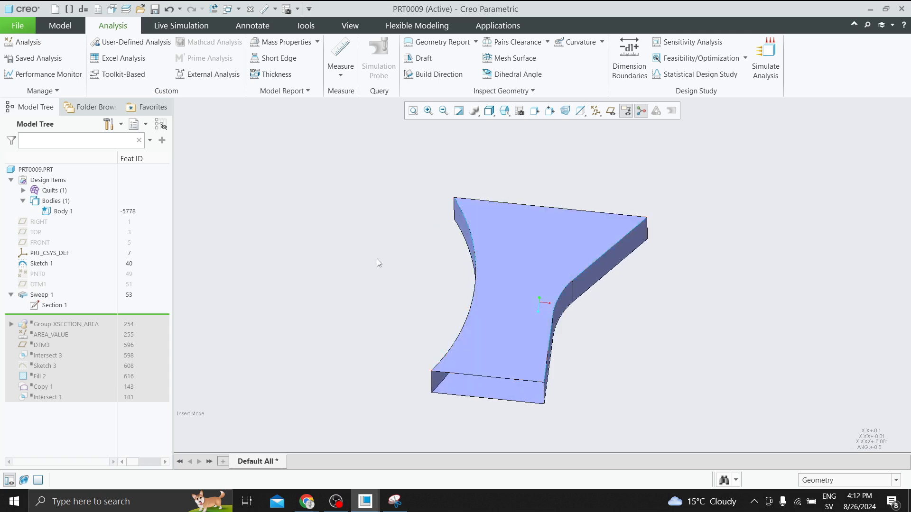
pyautogui.moveTo(376, 261); pyautogui.dragTo(396, 301, button='middle')
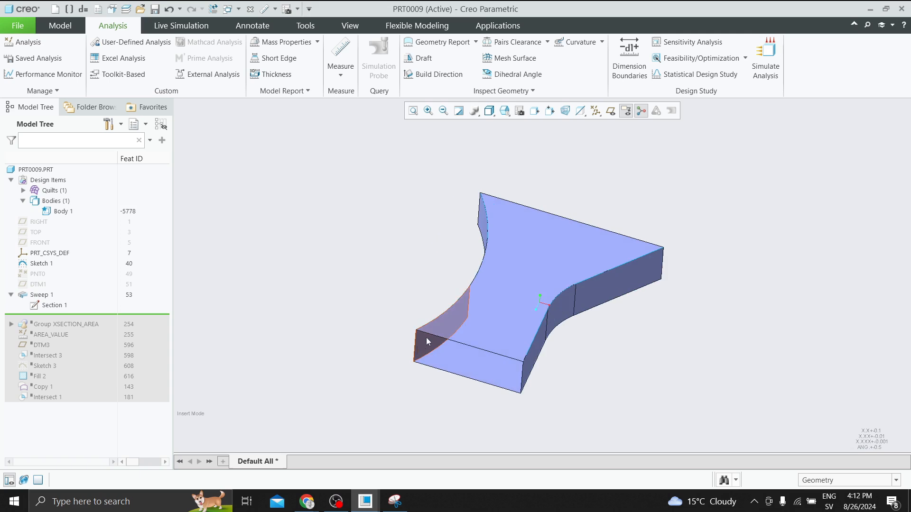
pyautogui.click(65, 25)
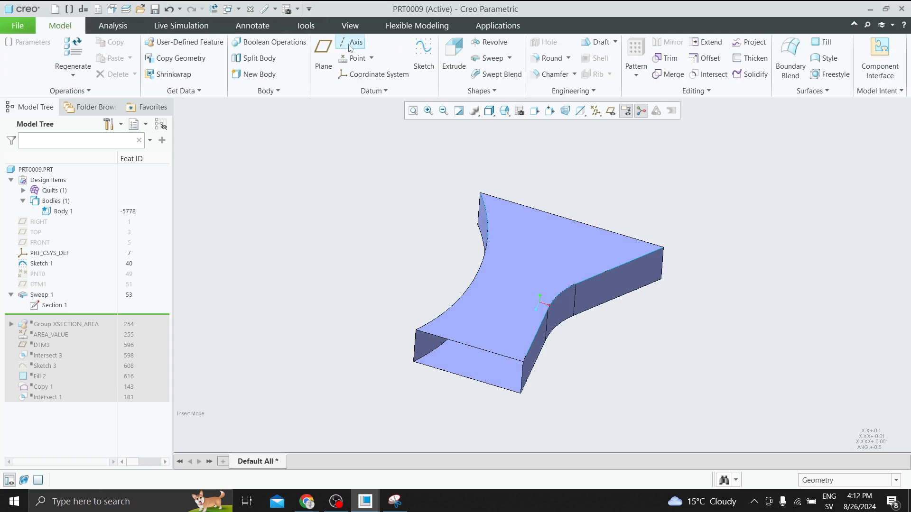
pyautogui.click(372, 58)
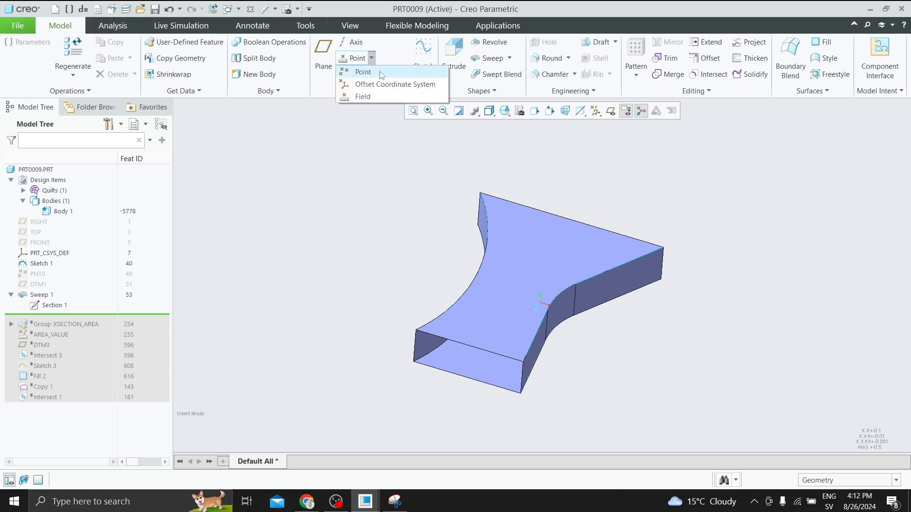
pyautogui.click(365, 98)
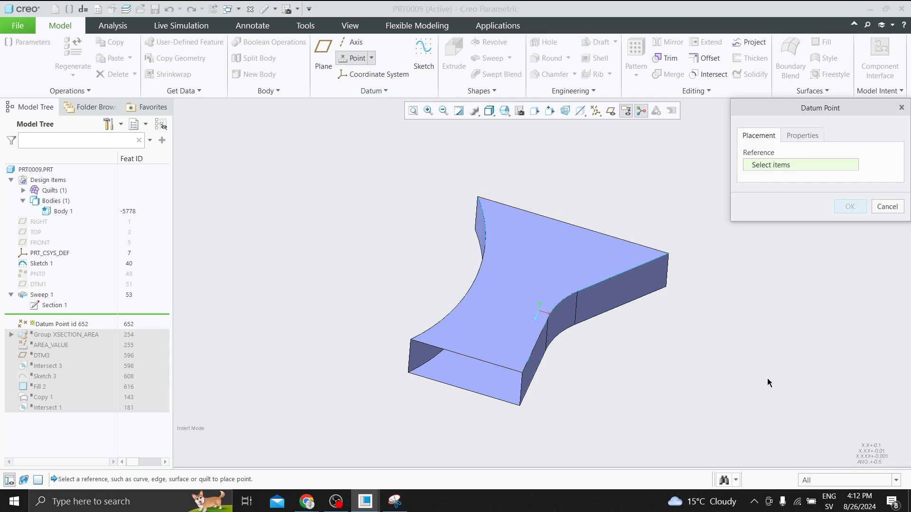
# Step: Try placing the field point on an edge of the sweep's concave side using the Edge Location filter, and remove that reference
pyautogui.click(896, 480)
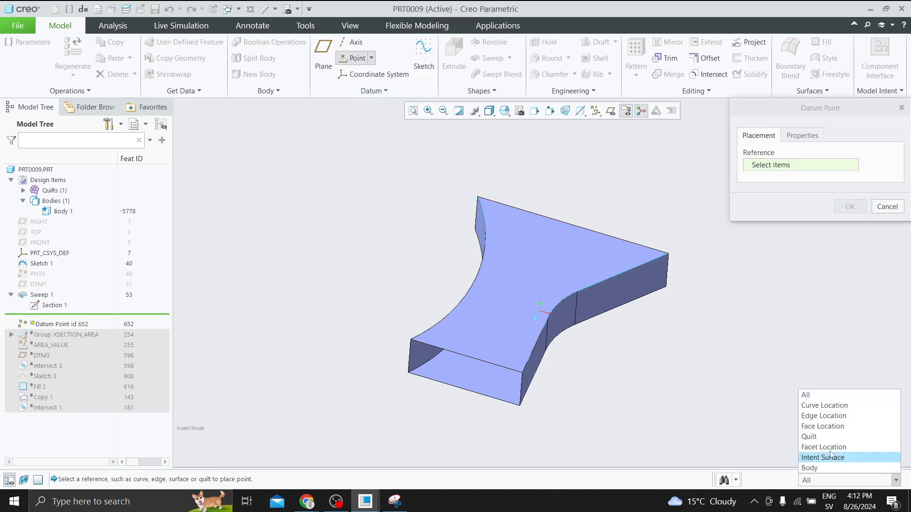
pyautogui.click(819, 416)
pyautogui.click(474, 289)
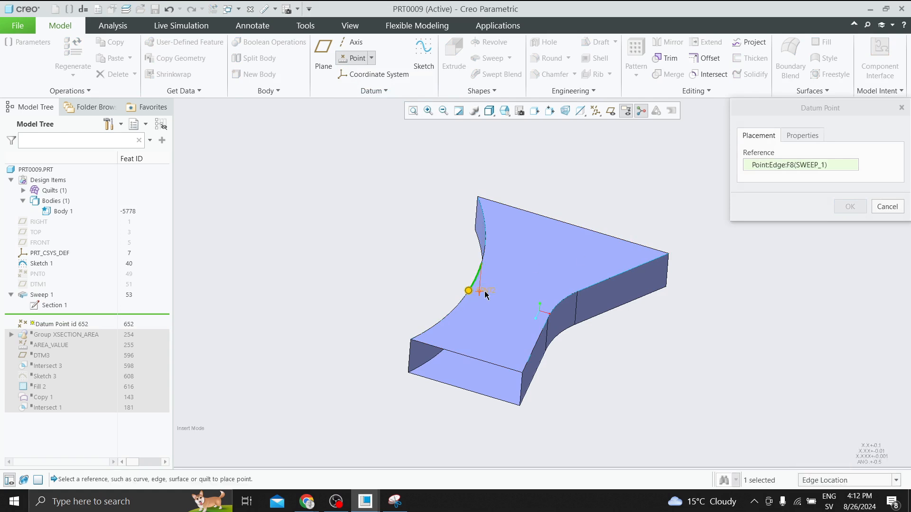
pyautogui.moveTo(560, 306)
pyautogui.mouseDown(button='middle')
pyautogui.moveTo(513, 298)
pyautogui.moveTo(545, 315)
pyautogui.mouseUp(button='middle')
pyautogui.scroll(3, 532, 306)
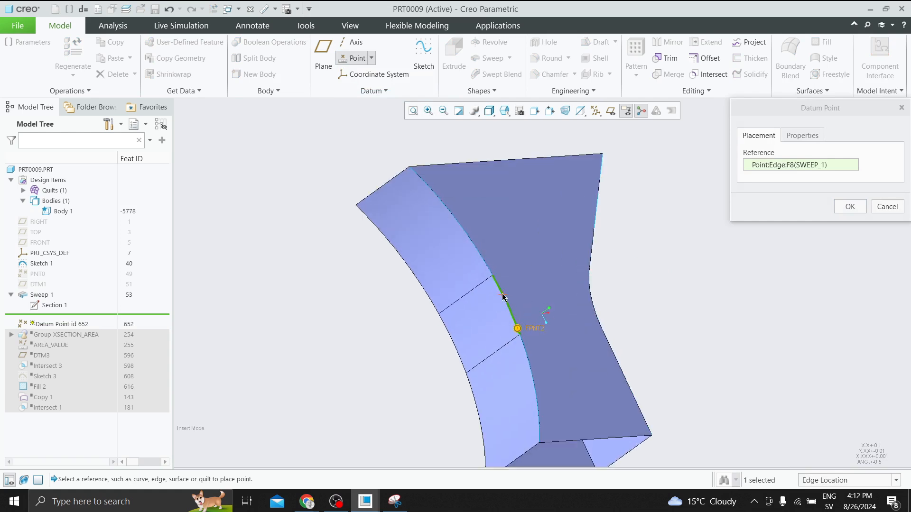
pyautogui.rightClick(774, 175)
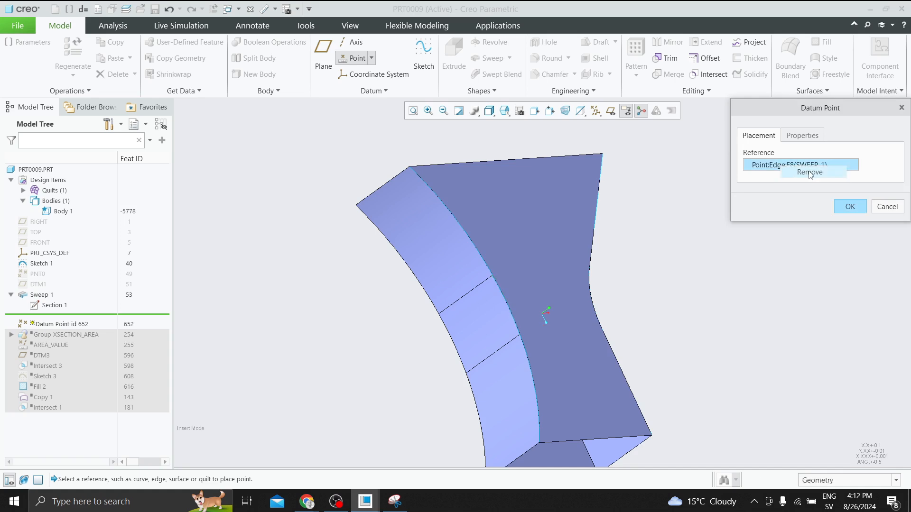
pyautogui.click(752, 172)
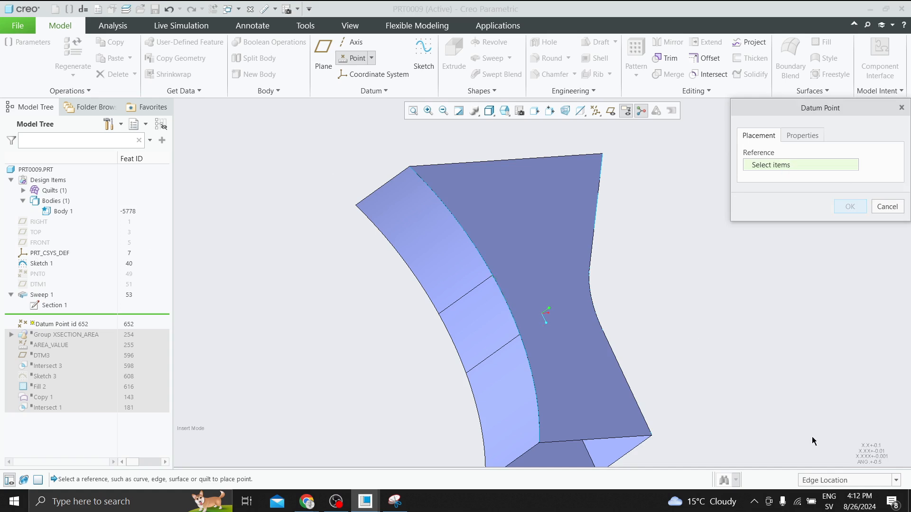
# Step: Place the field point on the Sketch 1 curve along the concave side, using the Curve Location filter
pyautogui.click(896, 481)
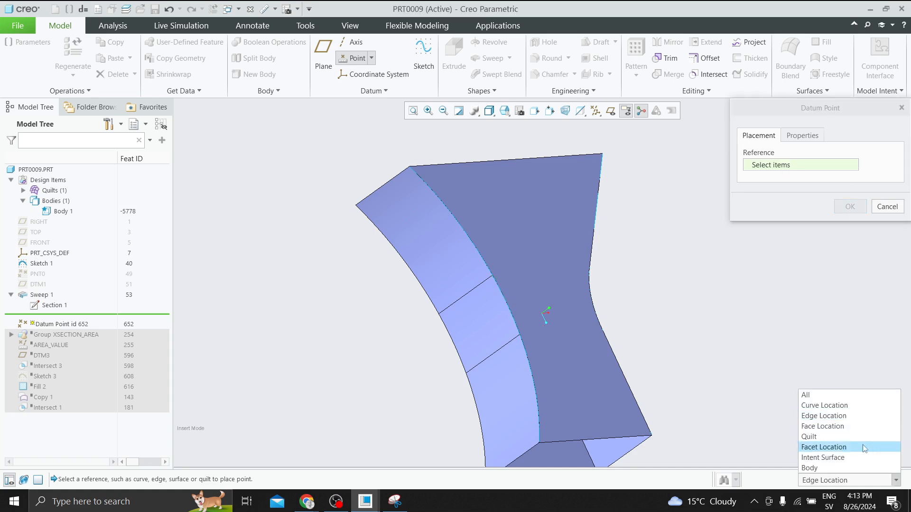
pyautogui.click(826, 406)
pyautogui.click(529, 365)
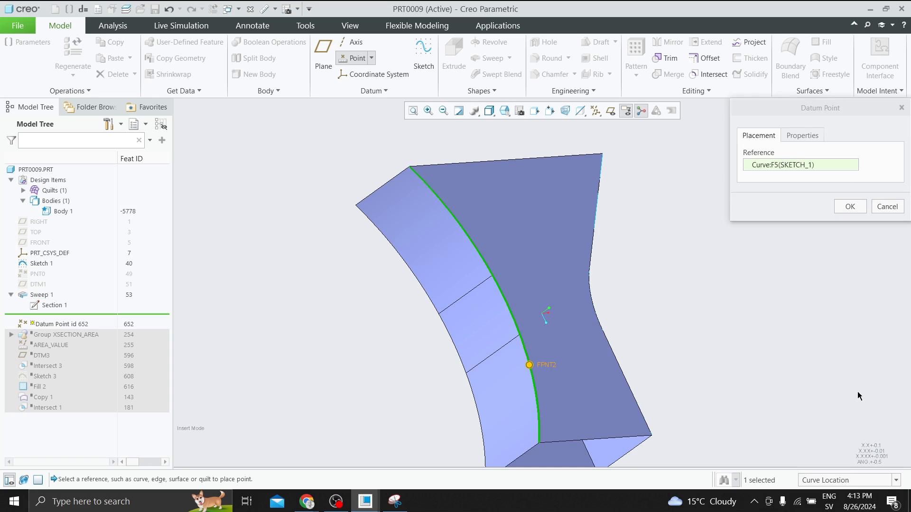
# Step: Name the field point Field_point and complete the feature
pyautogui.click(802, 136)
pyautogui.doubleClick(816, 163)
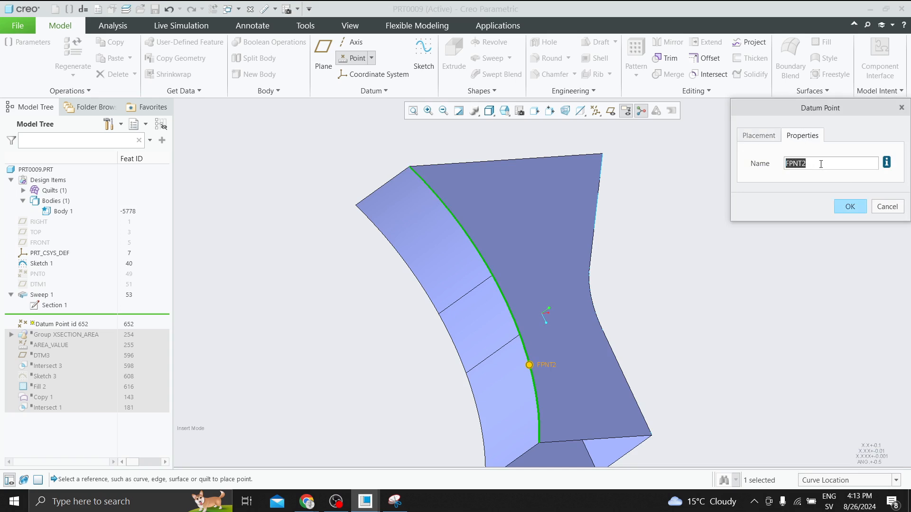
pyautogui.write('Field_po')
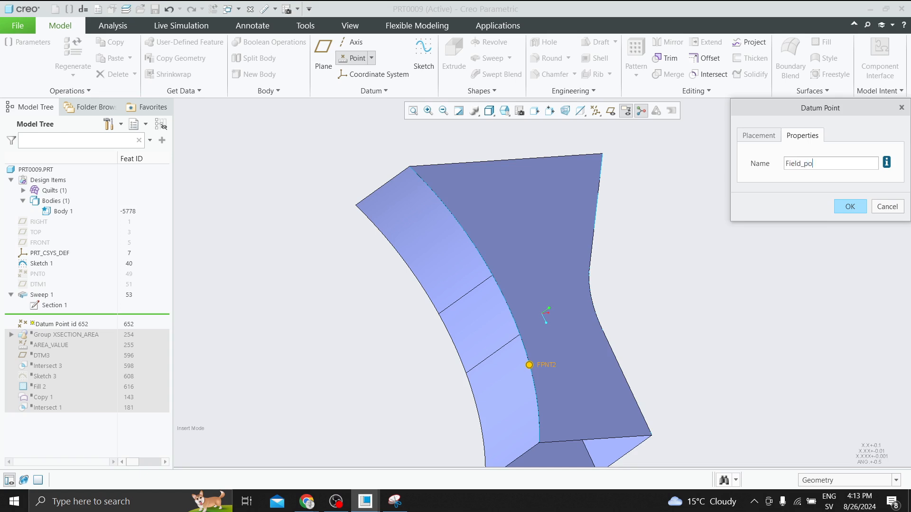
pyautogui.write('iny')
pyautogui.press('BackSpace')
pyautogui.write('t')
pyautogui.press('Return')
pyautogui.click(839, 204)
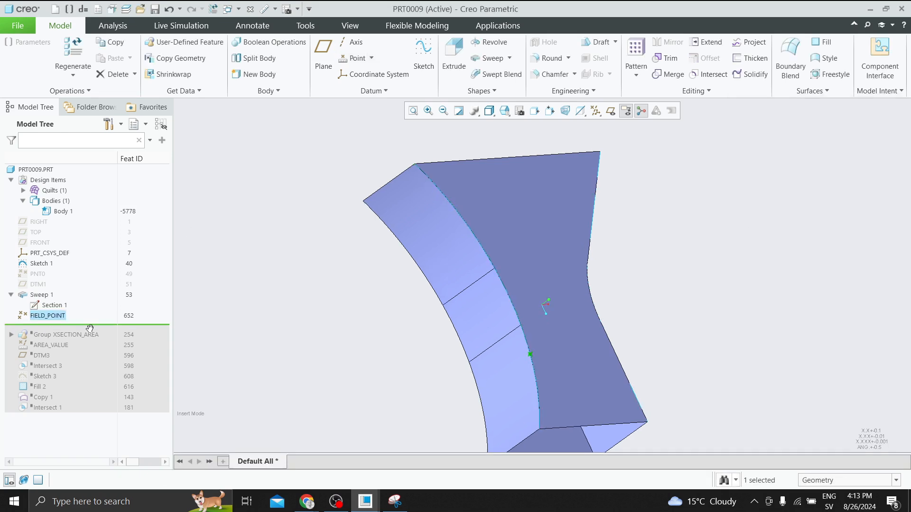
# Step: Move the insertion point to the end of the model and delete all features from Group XSECTION_AREA through Intersect 1
pyautogui.moveTo(89, 328); pyautogui.dragTo(88, 412)
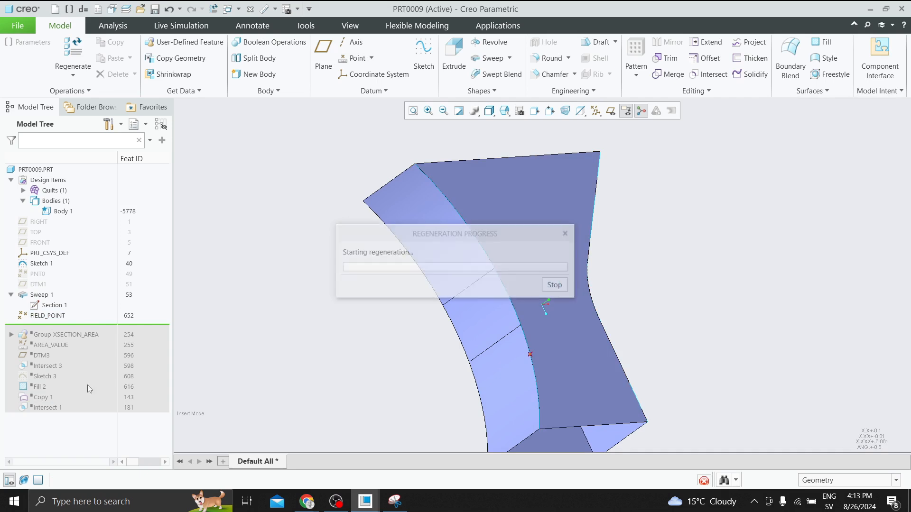
pyautogui.click(67, 327)
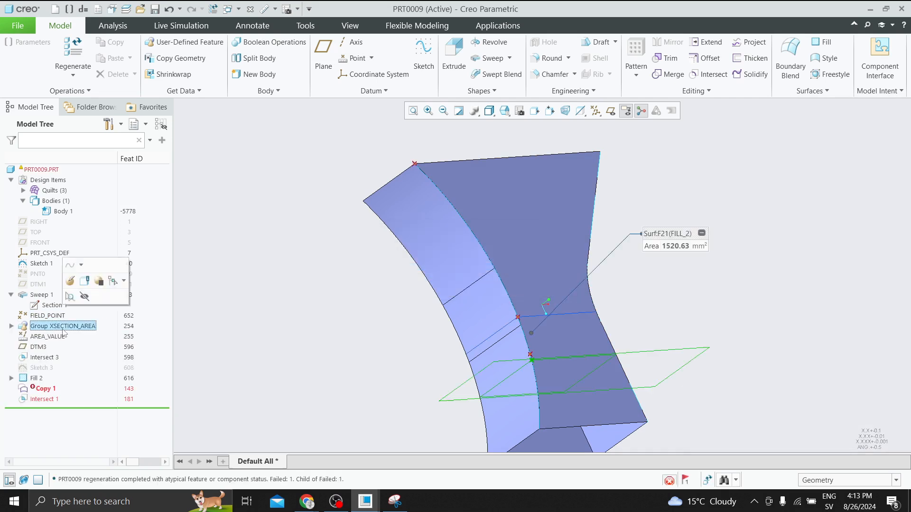
pyautogui.keyDown('shift'); pyautogui.click(49, 400); pyautogui.keyUp('shift')
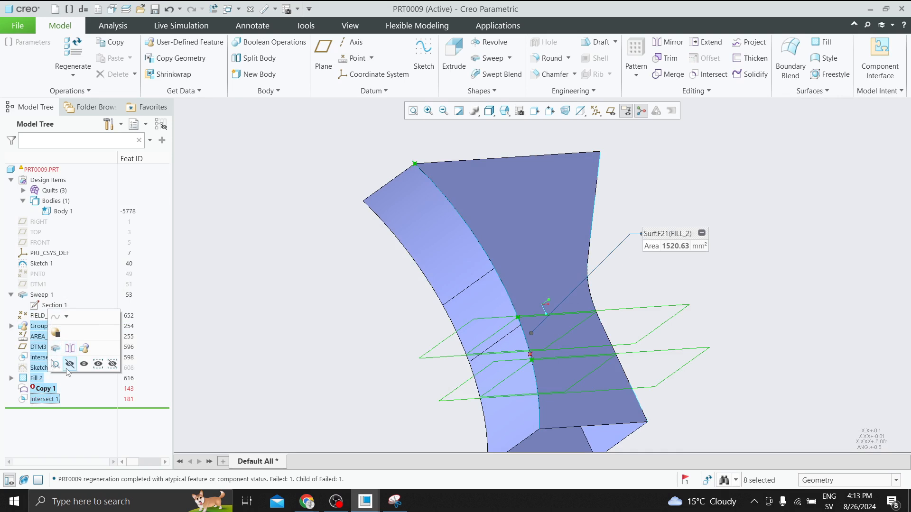
pyautogui.rightClick(53, 396)
pyautogui.click(198, 366)
pyautogui.click(272, 319)
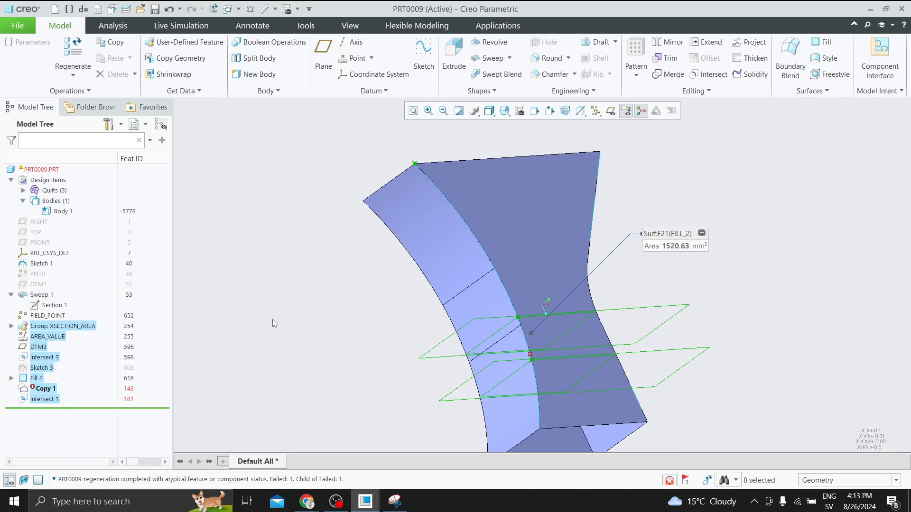
pyautogui.click(51, 328)
pyautogui.rightClick(52, 327)
pyautogui.press('Escape')
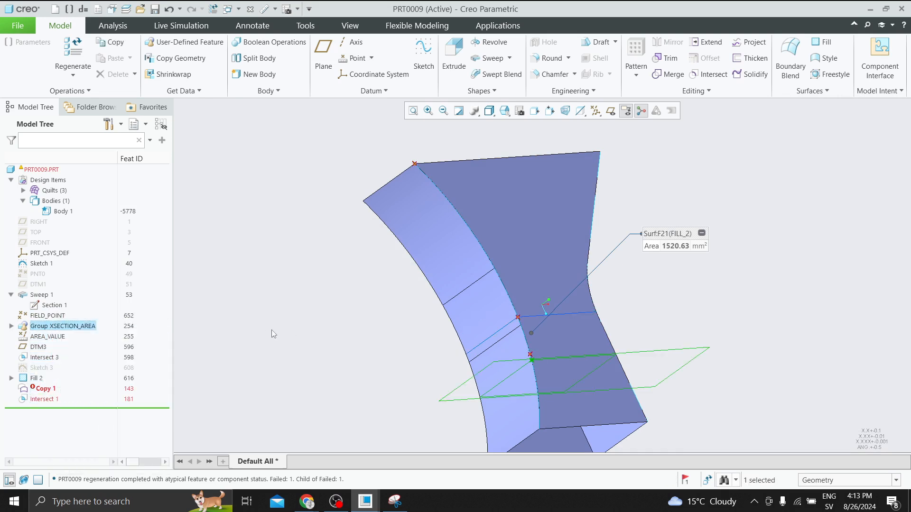
pyautogui.click(11, 325)
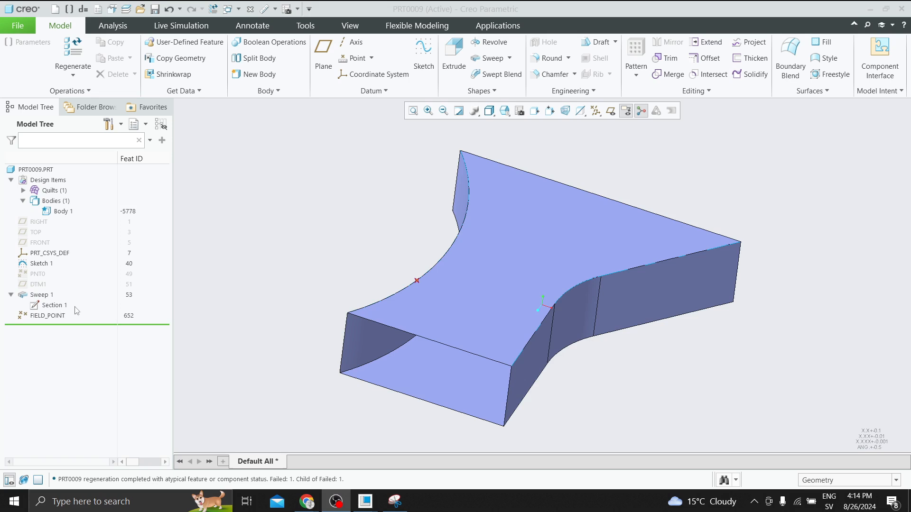
# Step: Create a regular datum point on the upper-edge vertex where the small curved side face meets the long flat one
pyautogui.moveTo(317, 286)
pyautogui.mouseDown(button='middle')
pyautogui.moveTo(406, 250)
pyautogui.moveTo(308, 285)
pyautogui.mouseUp(button='middle')
pyautogui.click(52, 316)
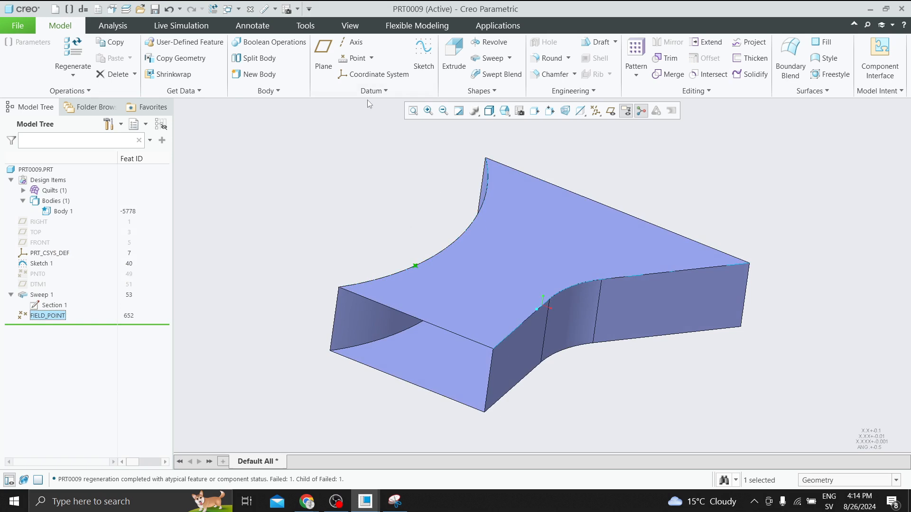
pyautogui.click(371, 58)
pyautogui.click(362, 71)
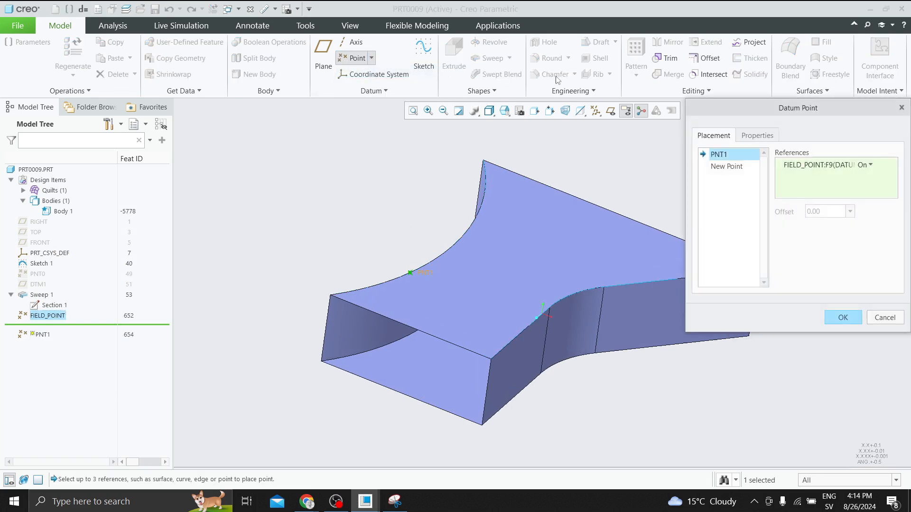
pyautogui.click(603, 287)
pyautogui.click(840, 317)
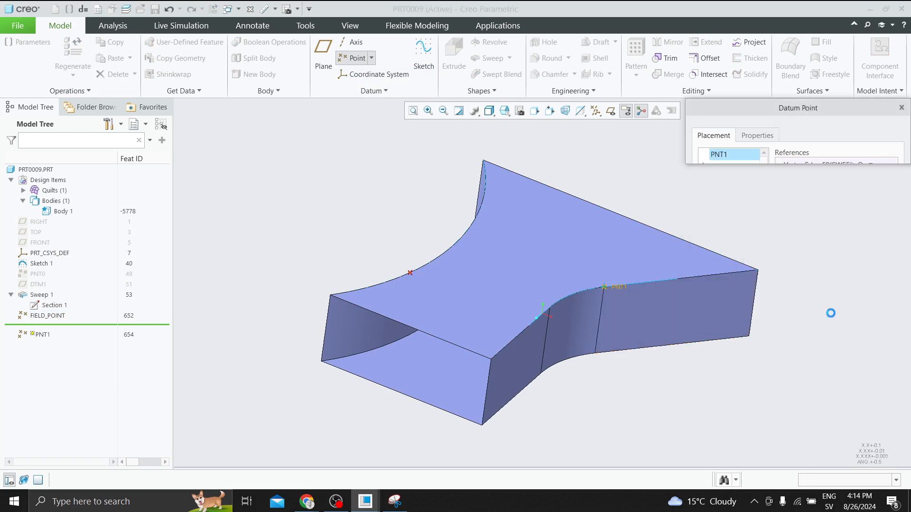
pyautogui.scroll(2, 603, 281)
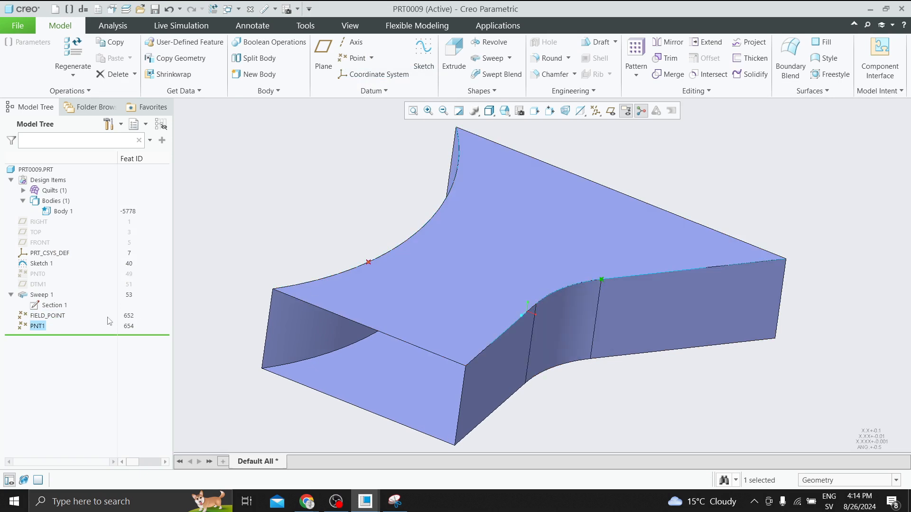
# Step: Delete the regular datum point PNT1
pyautogui.rightClick(41, 326)
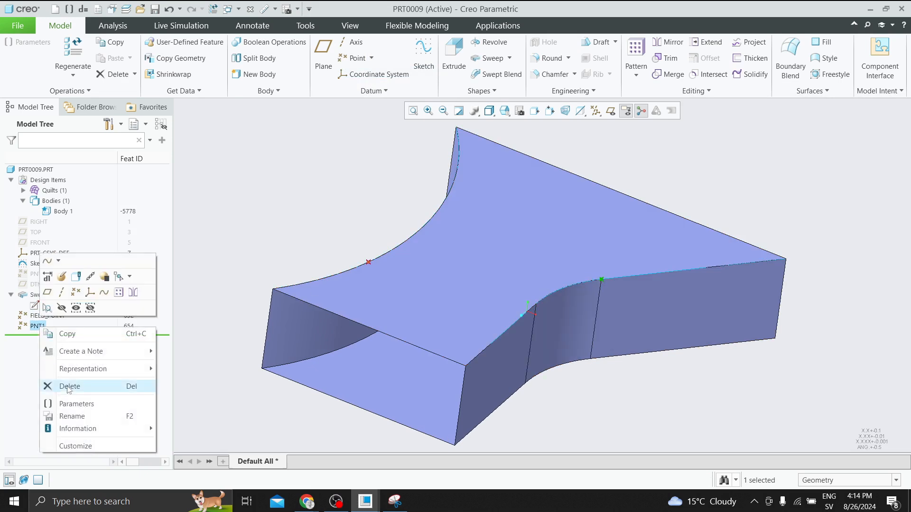
pyautogui.click(69, 386)
pyautogui.click(424, 265)
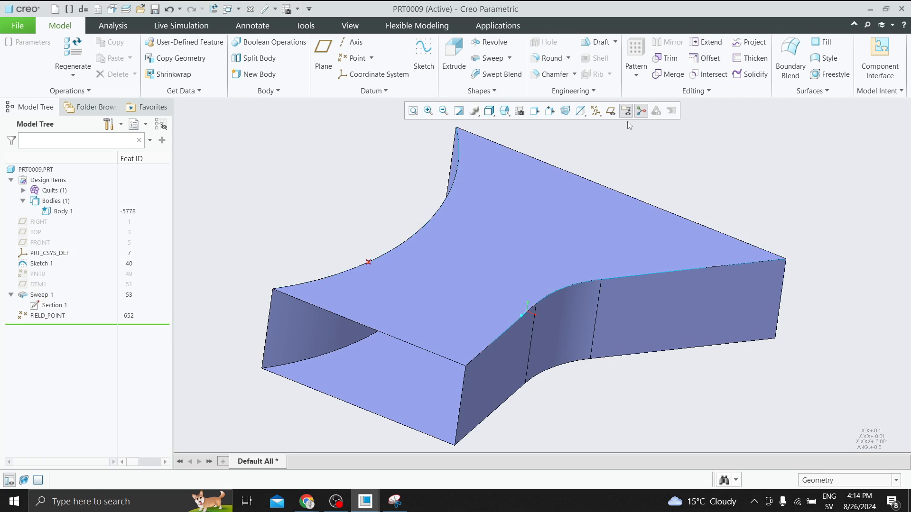
# Step: Turn on the display of datum planes and show the hidden FRONT plane
pyautogui.click(611, 110)
pyautogui.scroll(-2, 494, 218)
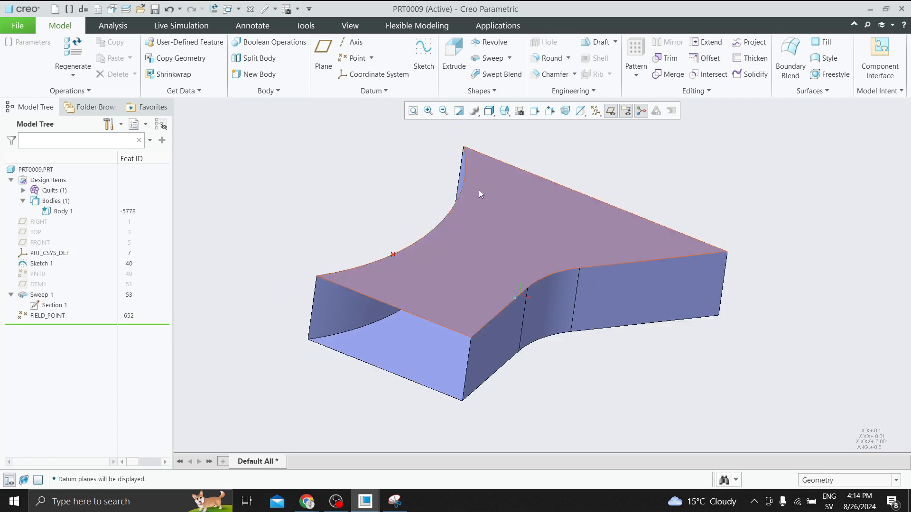
pyautogui.scroll(-4, 474, 198)
pyautogui.click(40, 222)
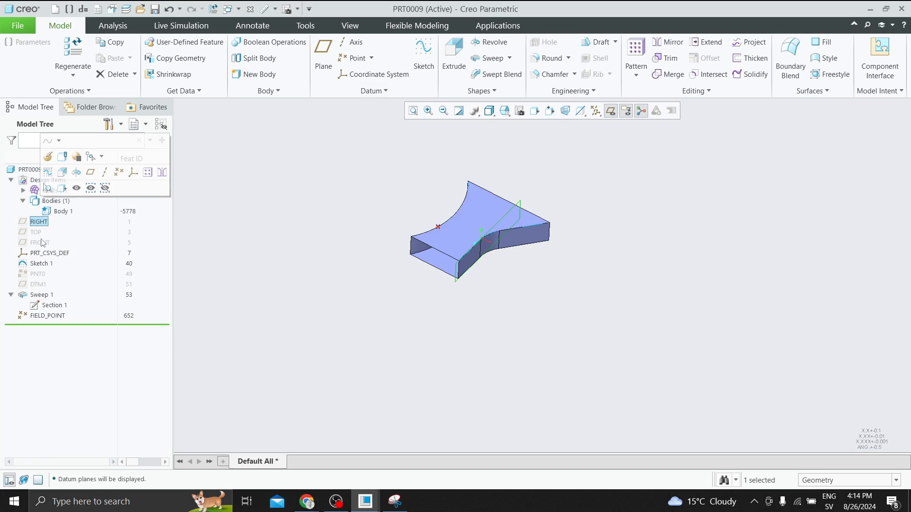
pyautogui.click(42, 242)
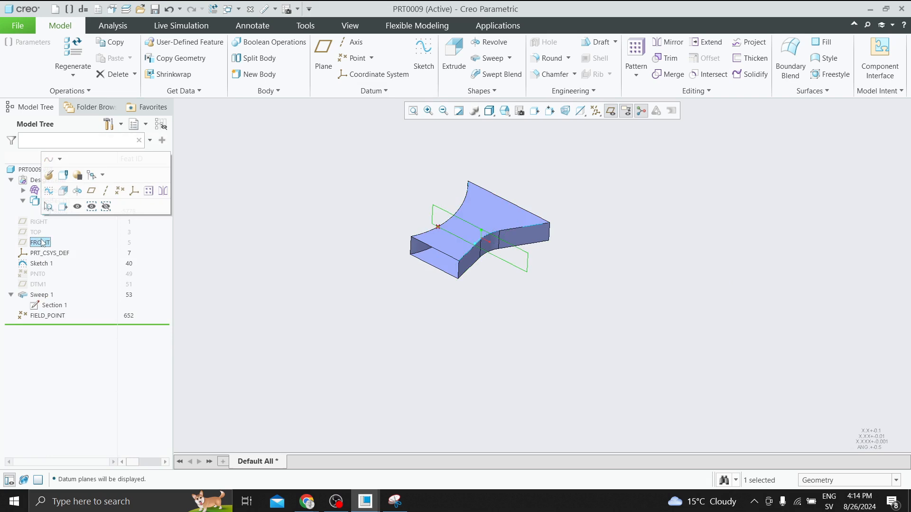
pyautogui.click(78, 207)
pyautogui.scroll(2, 416, 155)
pyautogui.click(417, 155)
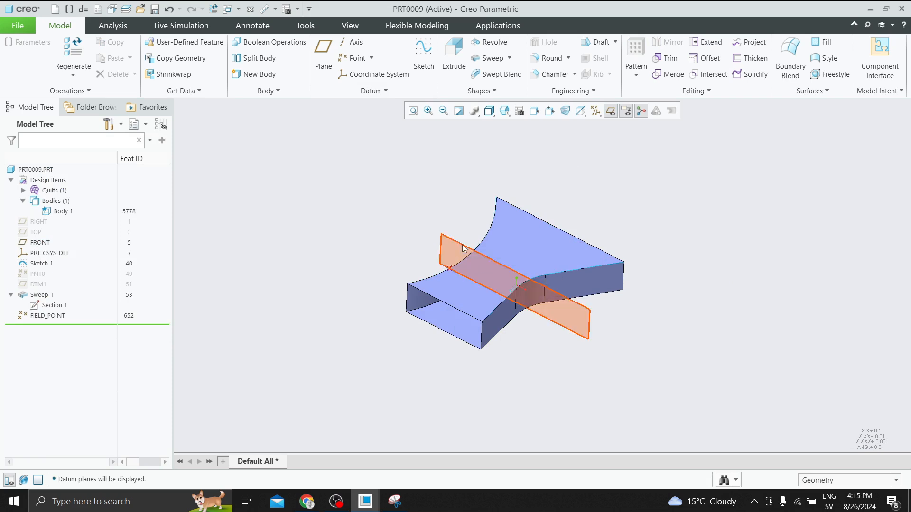
# Step: Create a datum plane through FIELD_POINT parallel to FRONT, with its display outline shortened towards the duct's width
pyautogui.click(453, 268)
pyautogui.keyDown('ctrl'); pyautogui.click(450, 268); pyautogui.keyUp('ctrl')
pyautogui.click(456, 221)
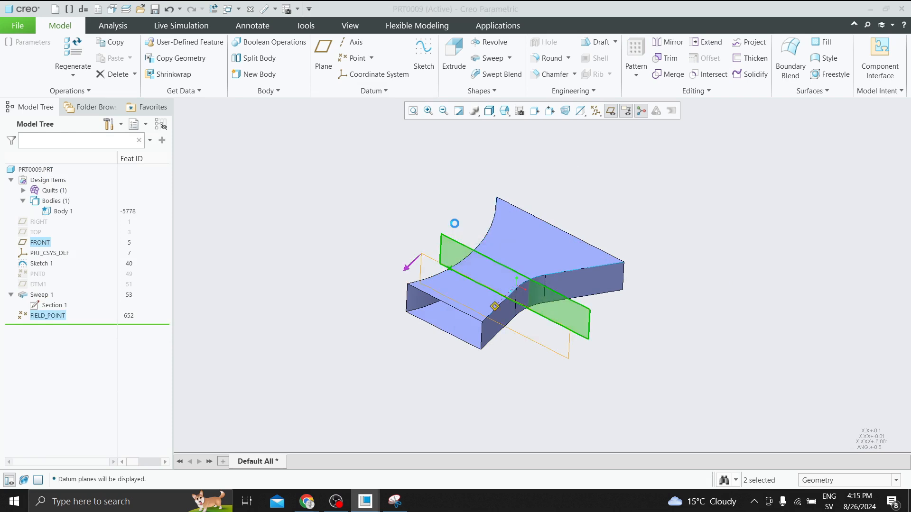
pyautogui.click(852, 135)
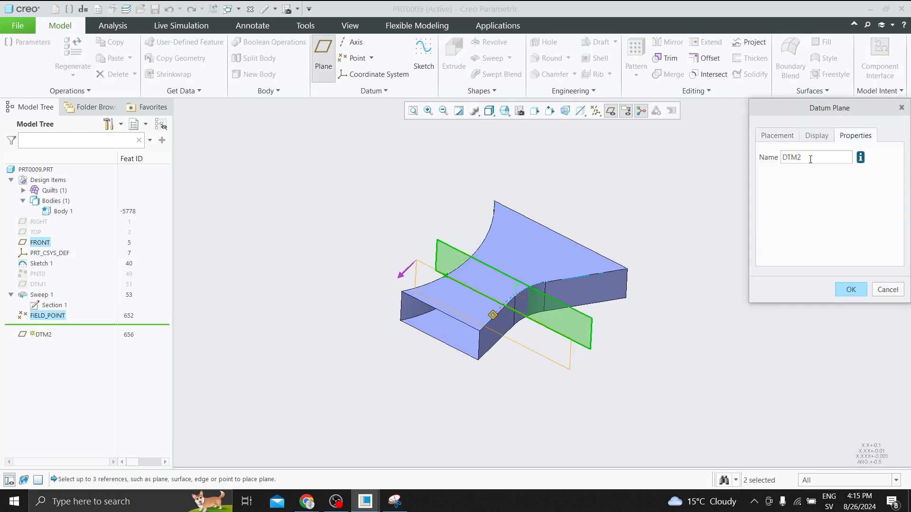
pyautogui.click(817, 135)
pyautogui.click(766, 179)
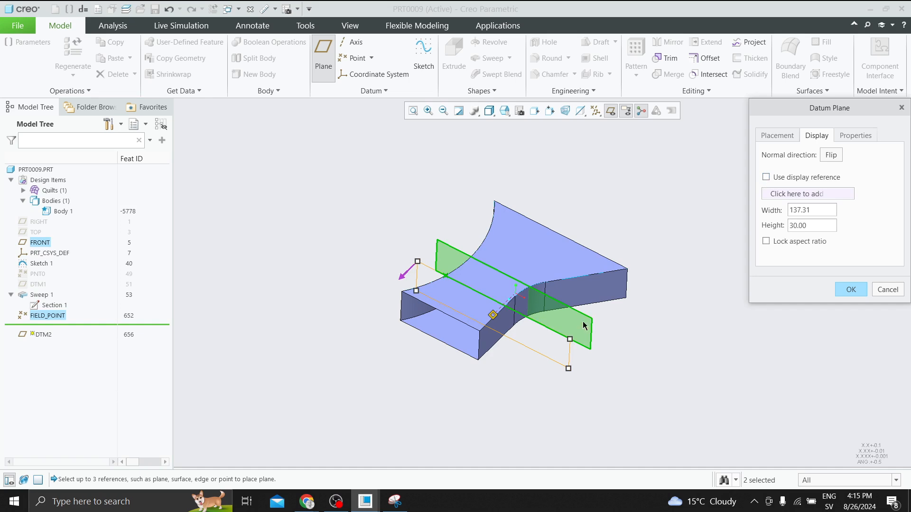
pyautogui.moveTo(570, 339); pyautogui.dragTo(522, 317)
pyautogui.click(851, 290)
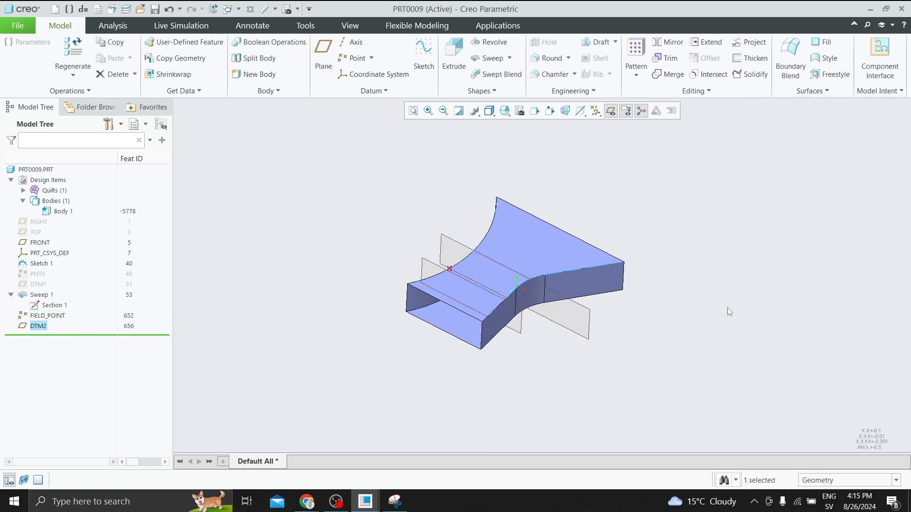
# Step: Hide the FRONT datum plane
pyautogui.click(586, 323)
pyautogui.click(623, 291)
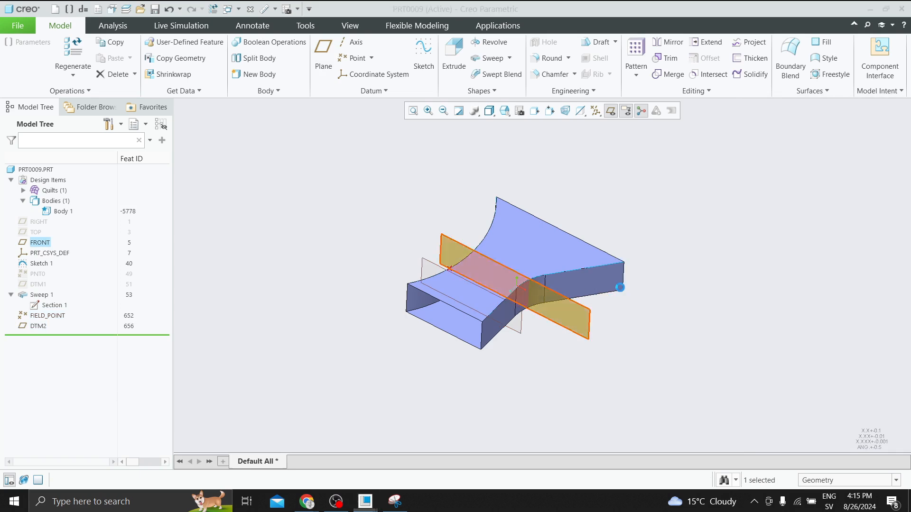
pyautogui.scroll(-2, 670, 204)
pyautogui.click(482, 256)
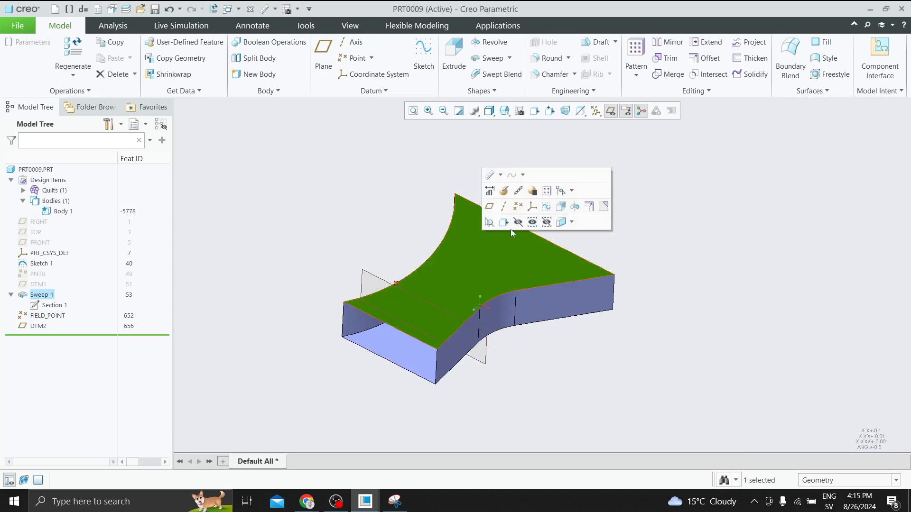
pyautogui.click(510, 227)
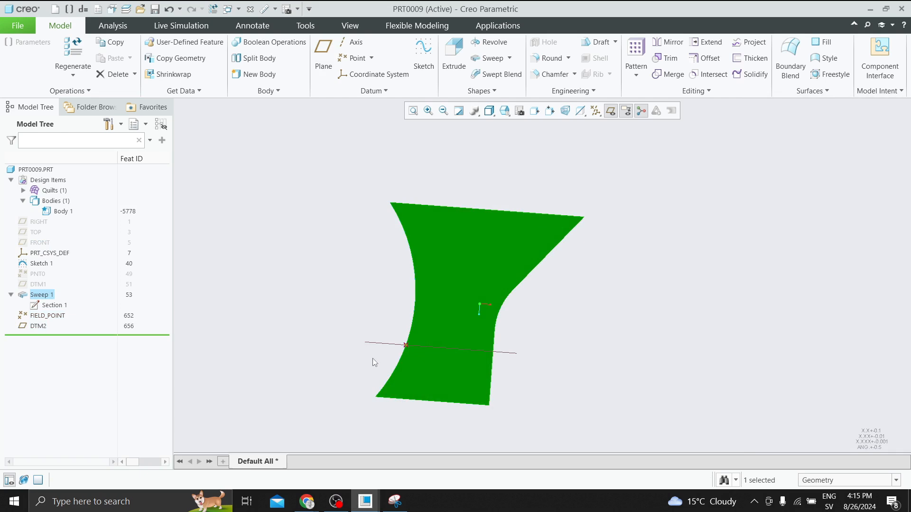
# Step: Redefine FIELD_POINT by moving it along the concave Sketch 1 curve to a spot close to the duct's narrow open end
pyautogui.scroll(2, 411, 356)
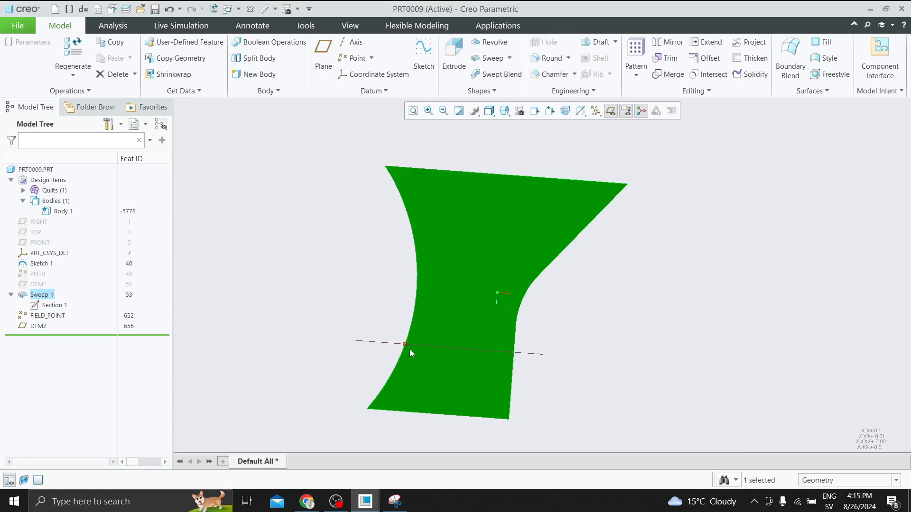
pyautogui.moveTo(405, 346); pyautogui.dragTo(403, 299, button='middle')
pyautogui.click(47, 316)
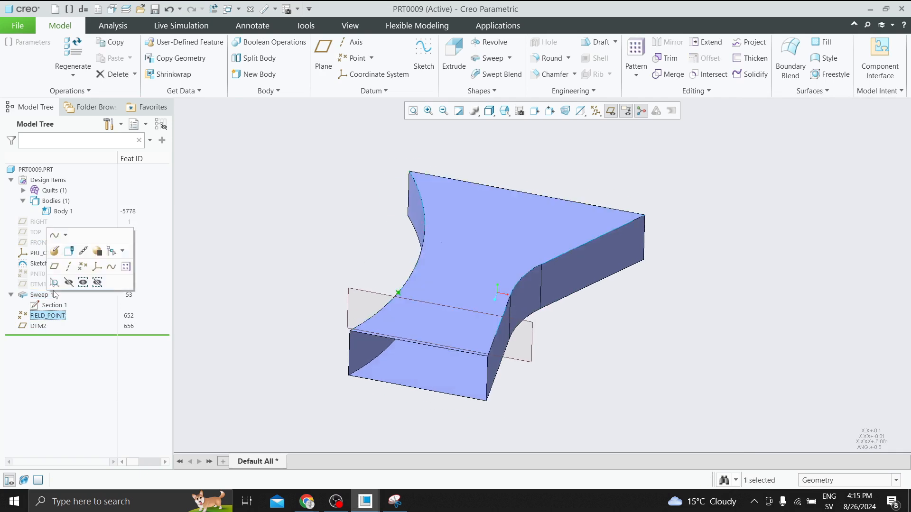
pyautogui.click(53, 252)
pyautogui.moveTo(395, 301); pyautogui.dragTo(405, 283)
pyautogui.click(359, 329)
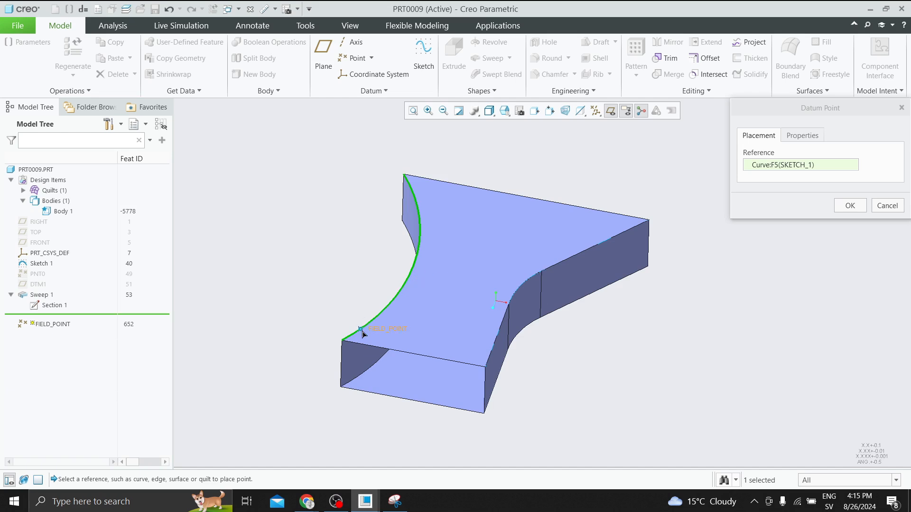
pyautogui.click(850, 206)
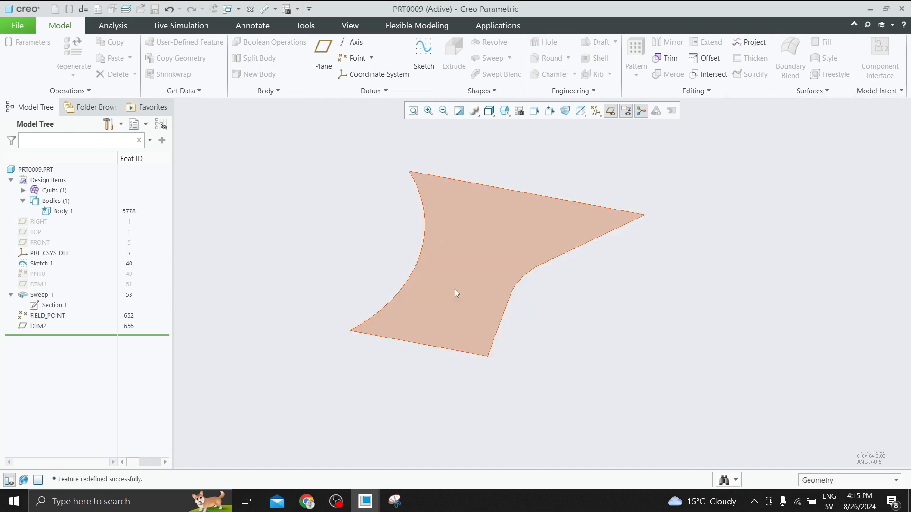
pyautogui.click(599, 350)
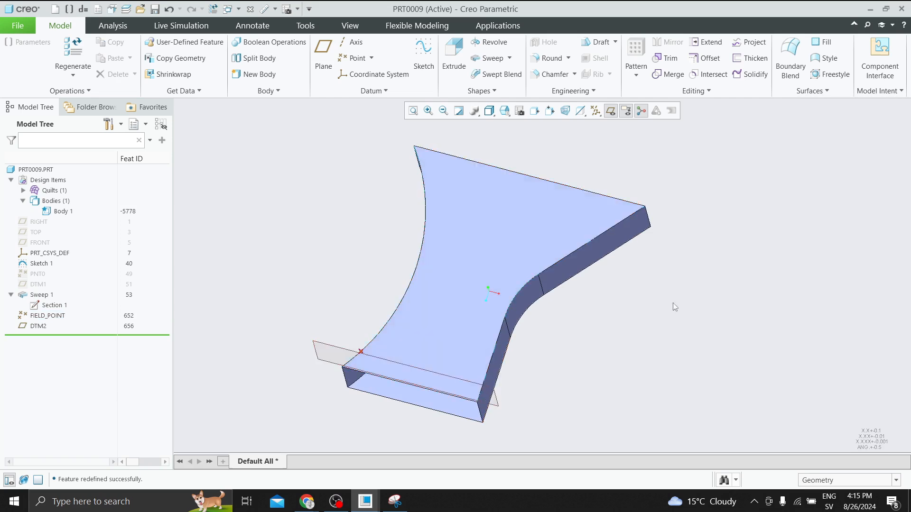
# Step: Create an intersection curve between the whole duct quilt and datum plane DTM2
pyautogui.moveTo(675, 306)
pyautogui.mouseDown(button='middle')
pyautogui.moveTo(681, 271)
pyautogui.moveTo(677, 281)
pyautogui.mouseUp(button='middle')
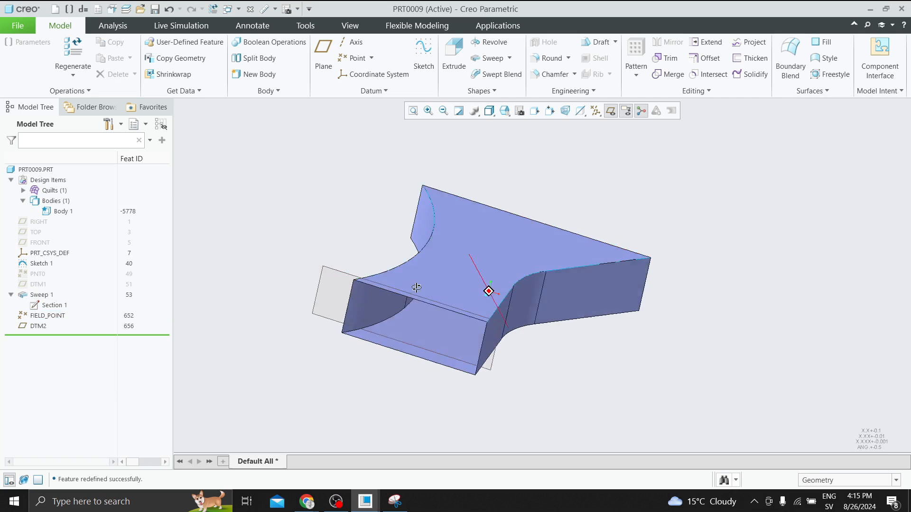
pyautogui.moveTo(417, 287); pyautogui.dragTo(386, 304, button='middle')
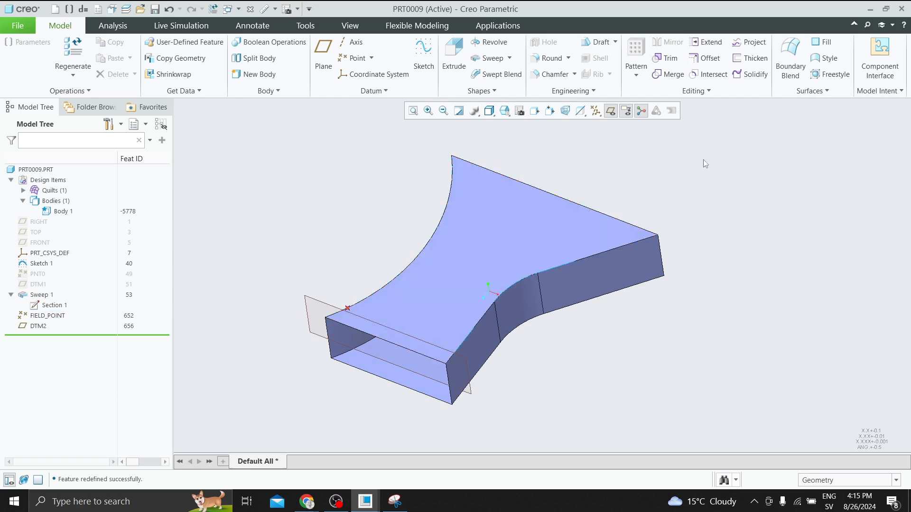
pyautogui.click(896, 480)
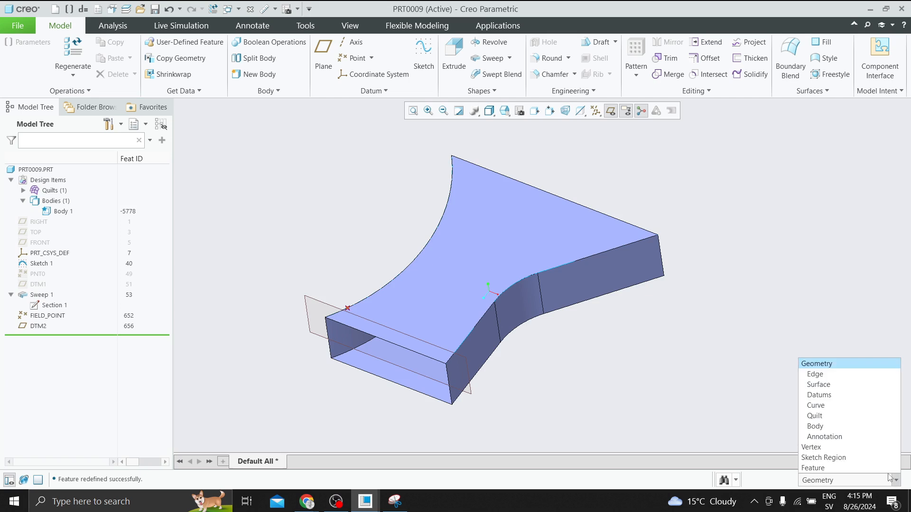
pyautogui.click(814, 414)
pyautogui.click(557, 214)
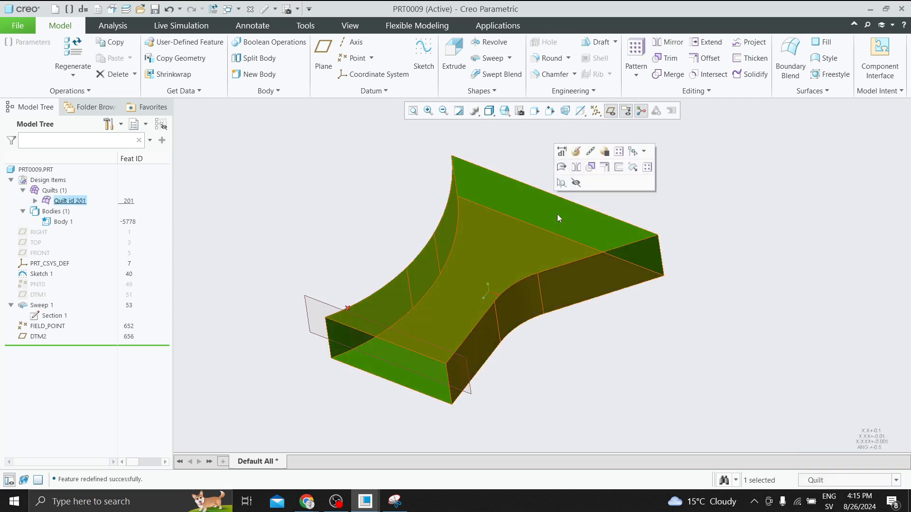
pyautogui.click(896, 480)
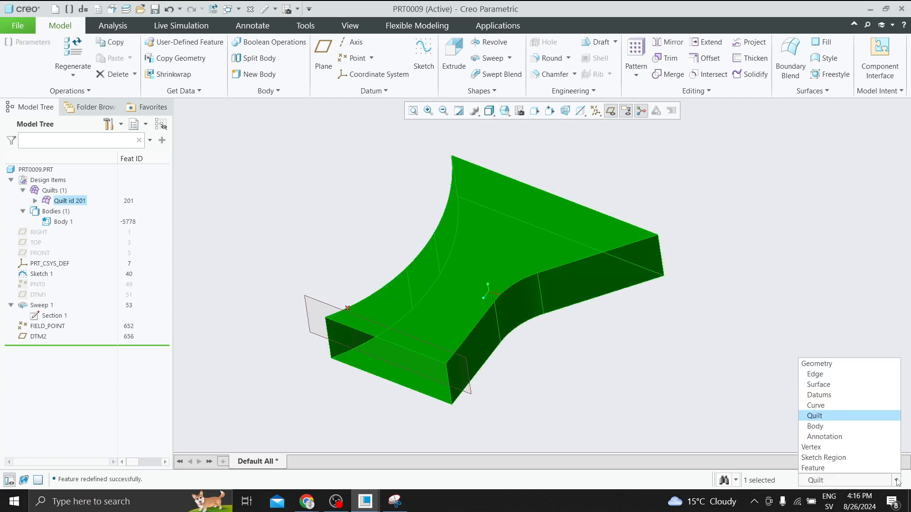
pyautogui.click(816, 362)
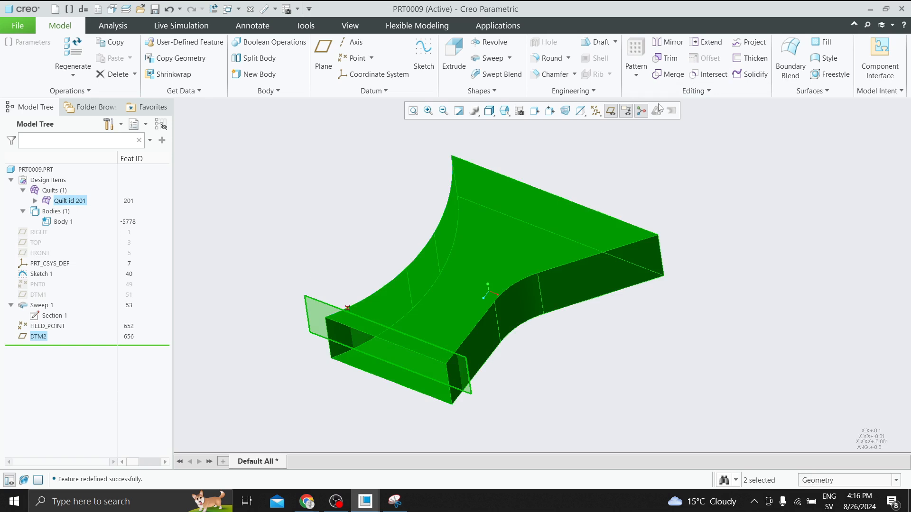
pyautogui.click(709, 74)
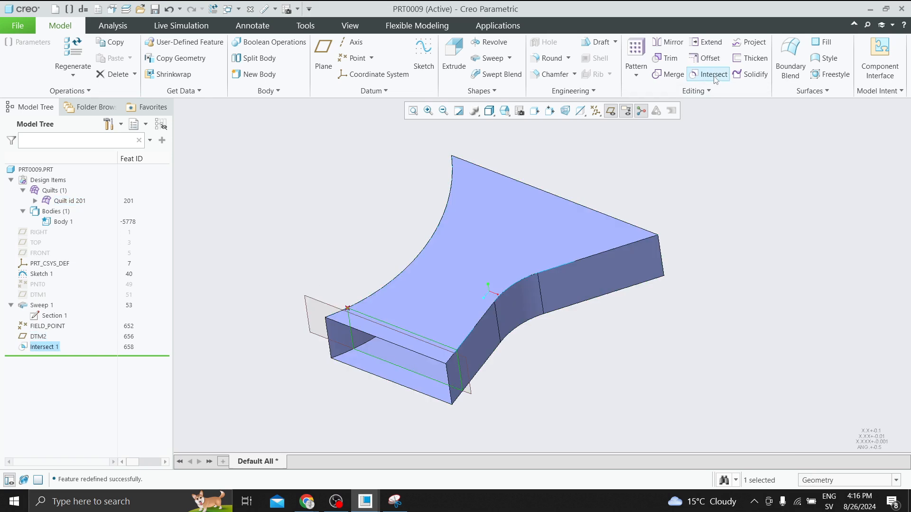
pyautogui.click(657, 201)
# Step: Create a sketch on datum plane DTM2 by projecting the closed rectangular Intersect 1 curve
pyautogui.scroll(-3, 359, 347)
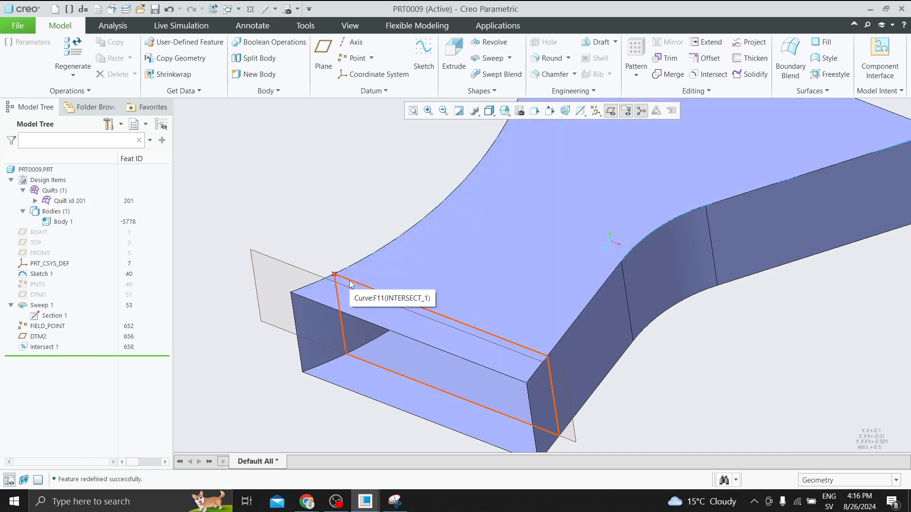
pyautogui.click(300, 271)
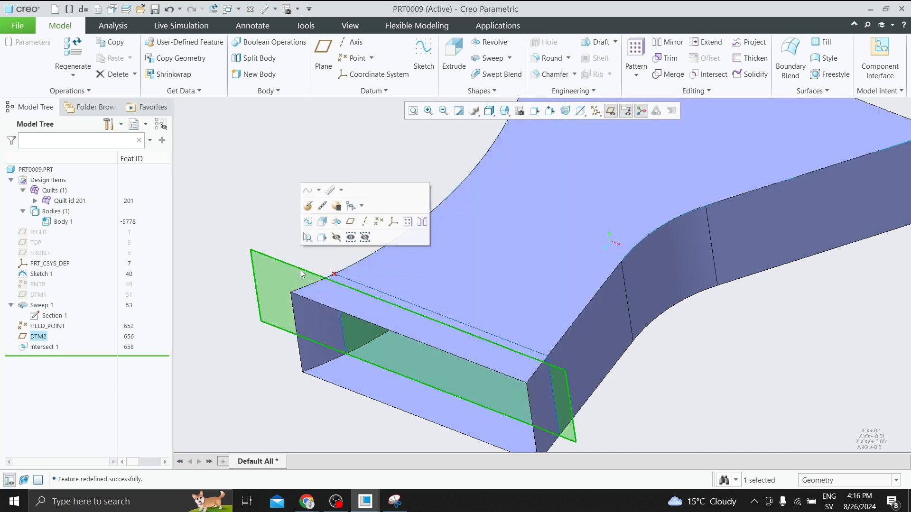
pyautogui.click(309, 227)
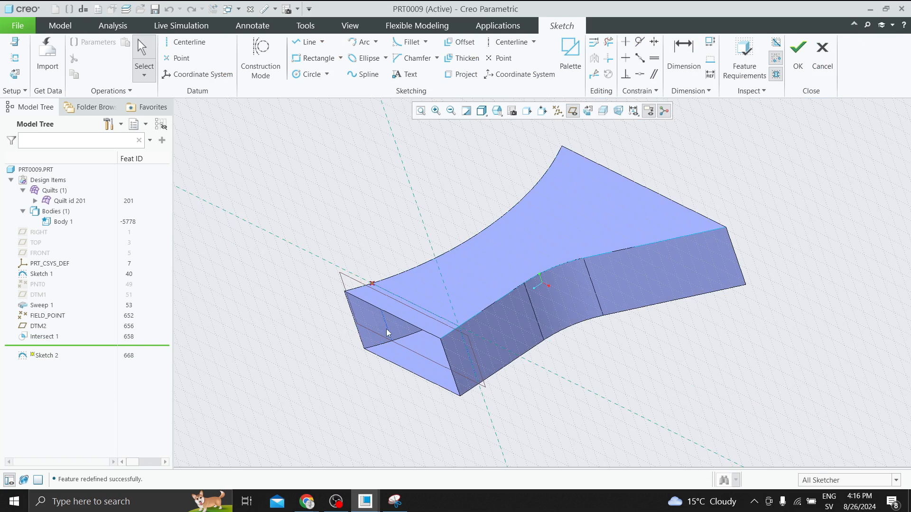
pyautogui.scroll(-3, 387, 324)
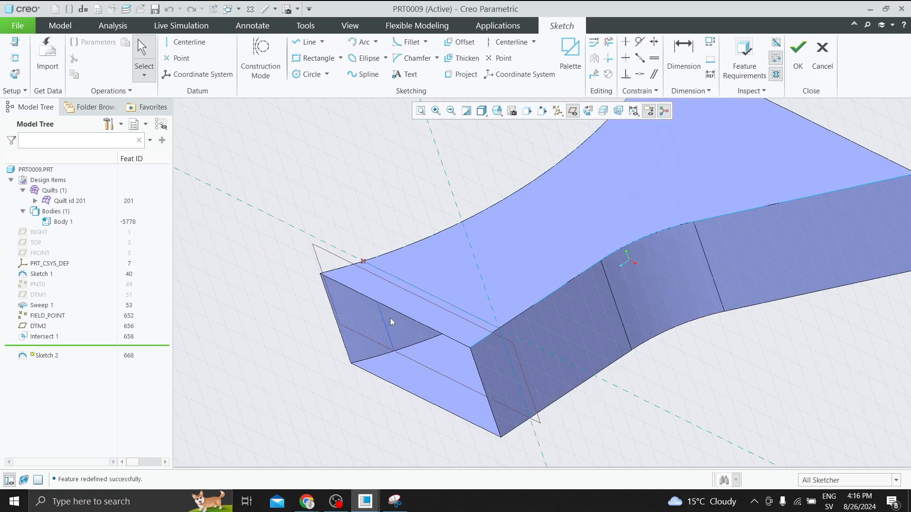
pyautogui.moveTo(390, 319)
pyautogui.mouseDown(button='middle')
pyautogui.moveTo(434, 289)
pyautogui.moveTo(418, 290)
pyautogui.mouseUp(button='middle')
pyautogui.click(828, 480)
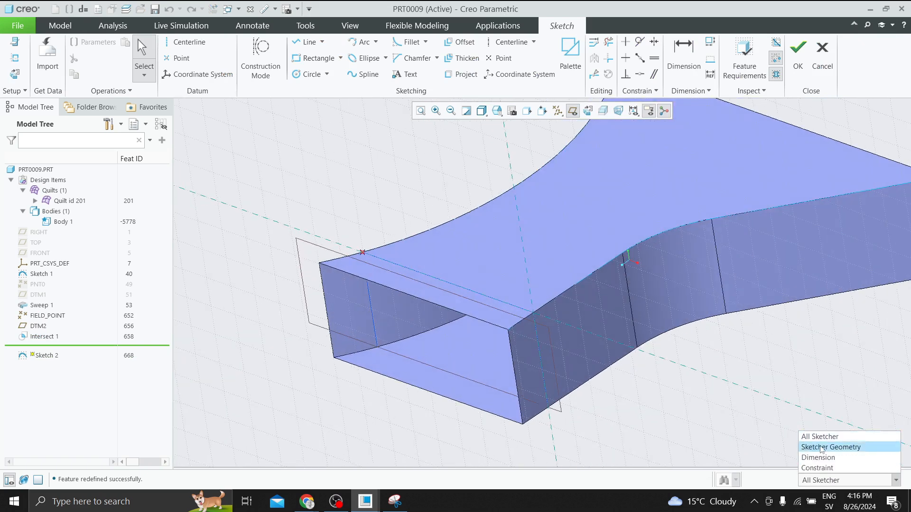
pyautogui.click(819, 434)
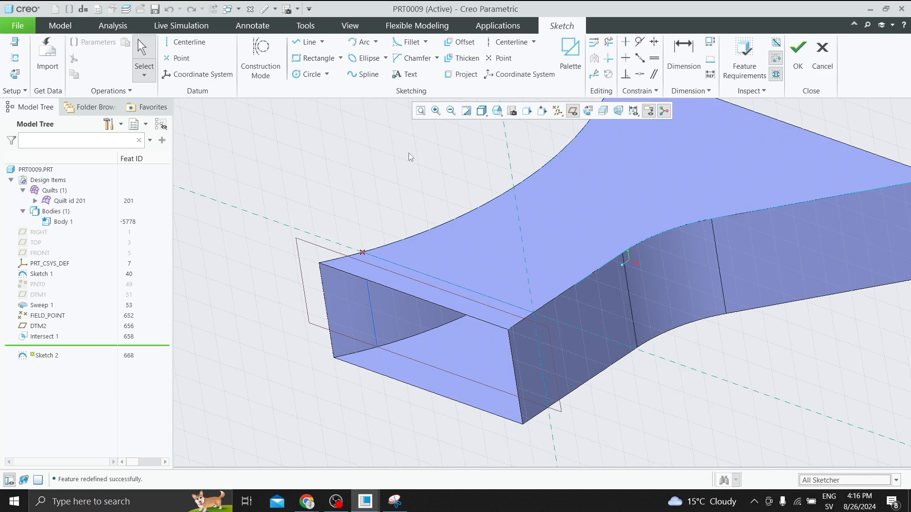
pyautogui.click(461, 74)
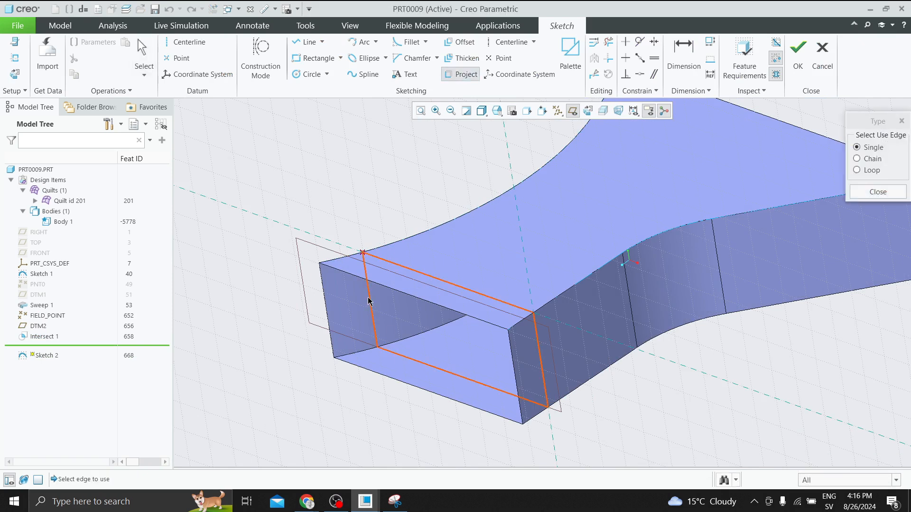
pyautogui.click(369, 301)
pyautogui.click(877, 191)
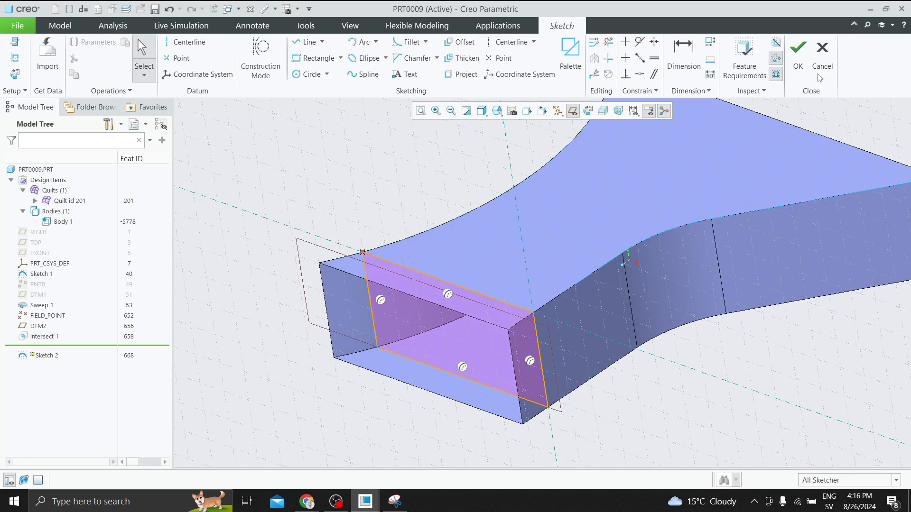
pyautogui.click(798, 53)
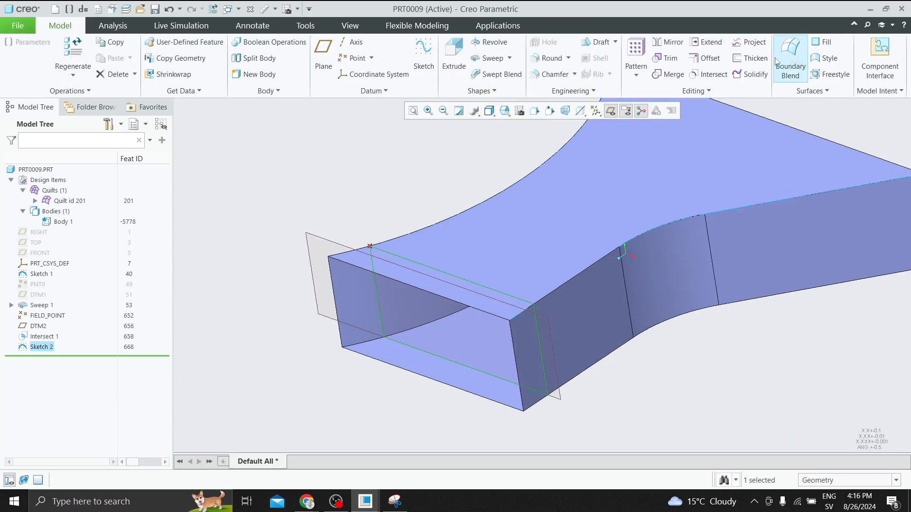
# Step: Fill the projected section sketch with a flat surface and give it a gold-brown appearance from the std-metals library
pyautogui.click(820, 43)
pyautogui.click(404, 294)
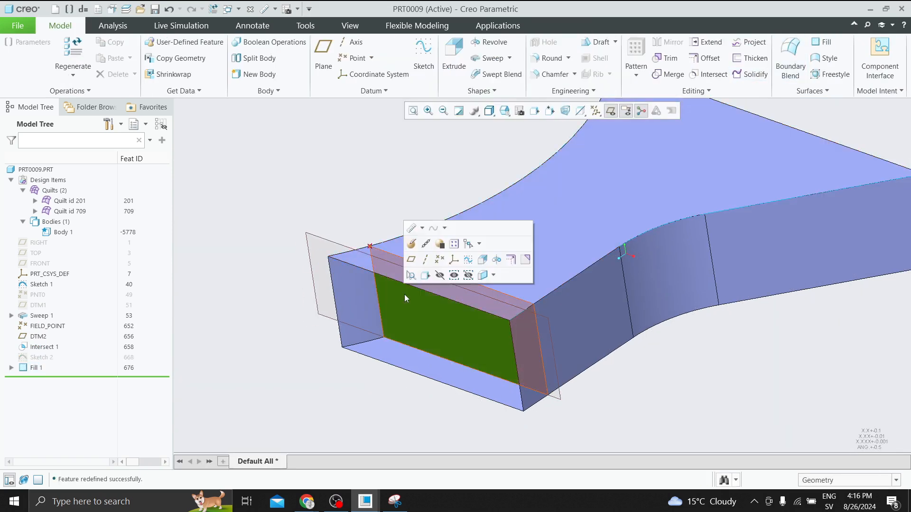
pyautogui.click(345, 25)
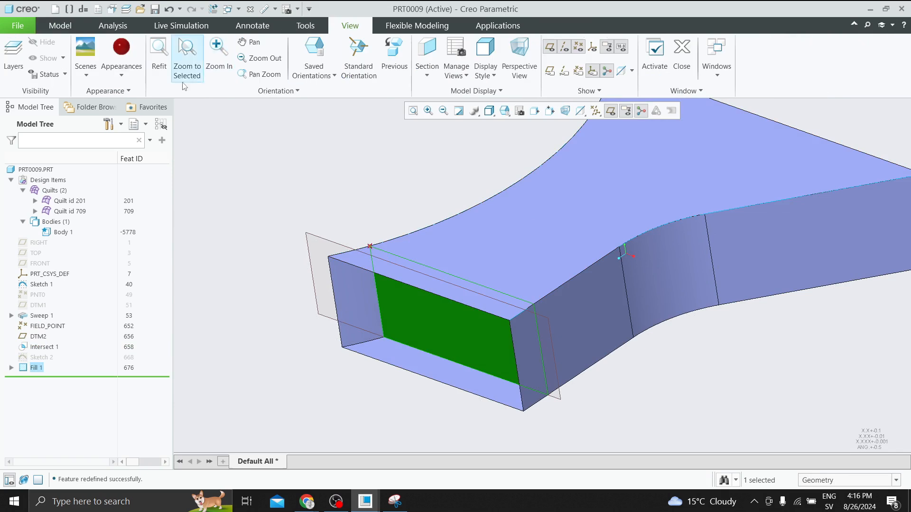
pyautogui.click(121, 76)
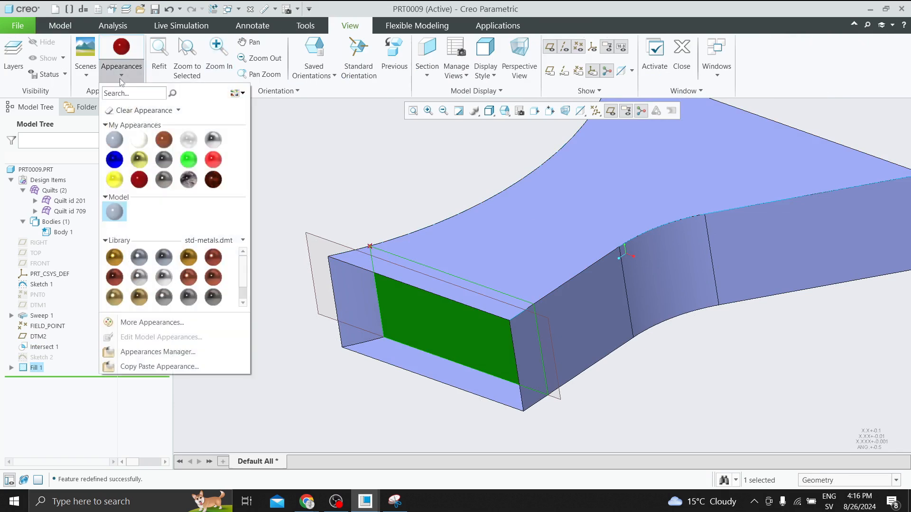
pyautogui.click(188, 256)
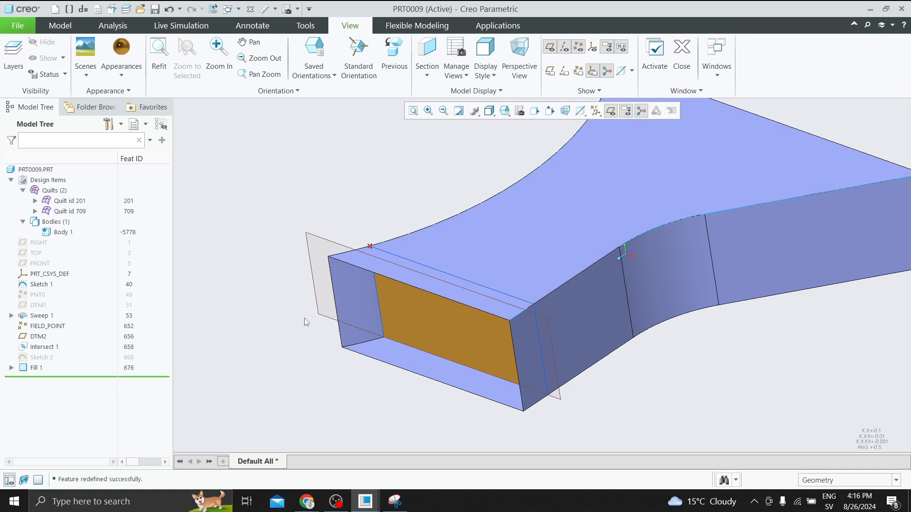
# Step: Hide datum plane DTM2 and keep the Fill 1 surface displayed
pyautogui.click(391, 254)
pyautogui.click(428, 222)
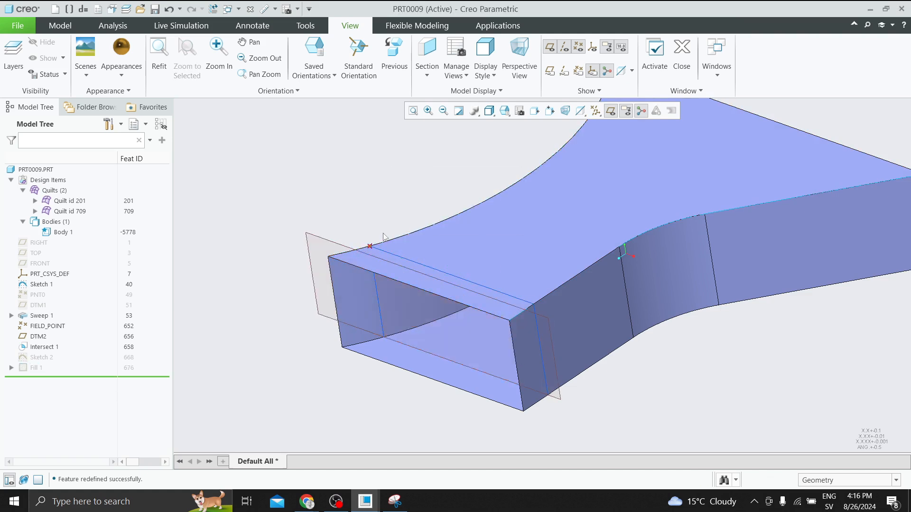
pyautogui.click(341, 246)
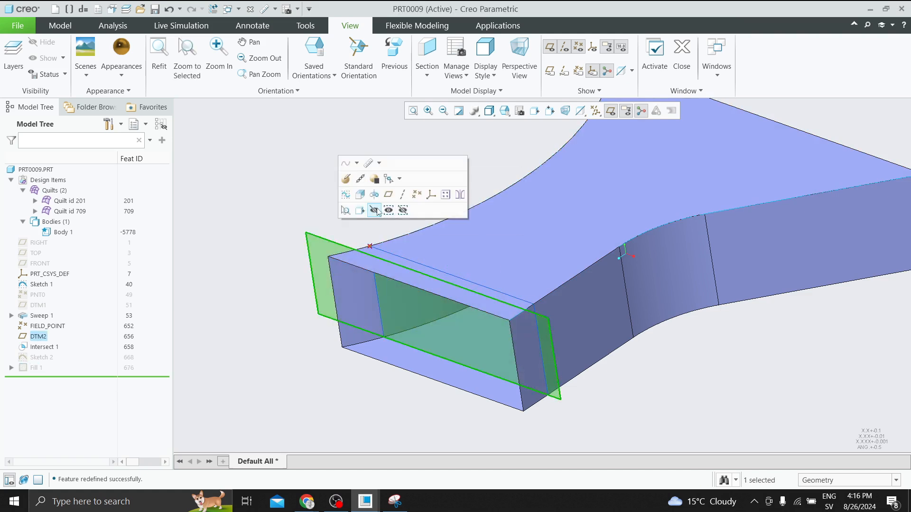
pyautogui.click(375, 210)
pyautogui.click(36, 368)
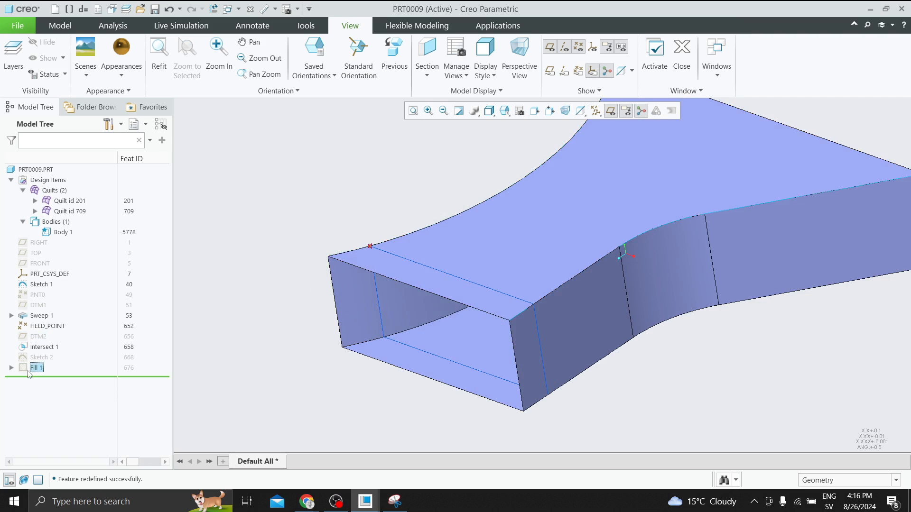
pyautogui.click(50, 338)
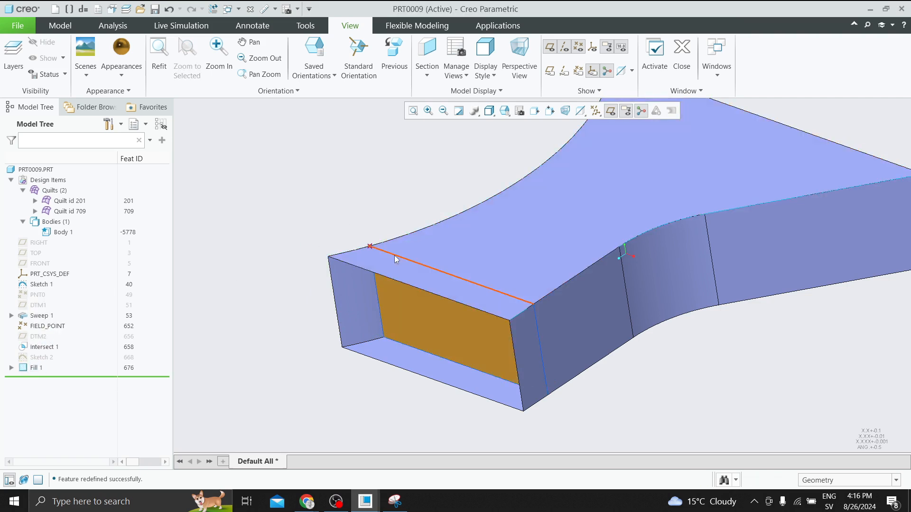
# Step: Hide the Intersect 1 curve while leaving the Fill 1 section surface shown
pyautogui.click(401, 252)
pyautogui.click(431, 223)
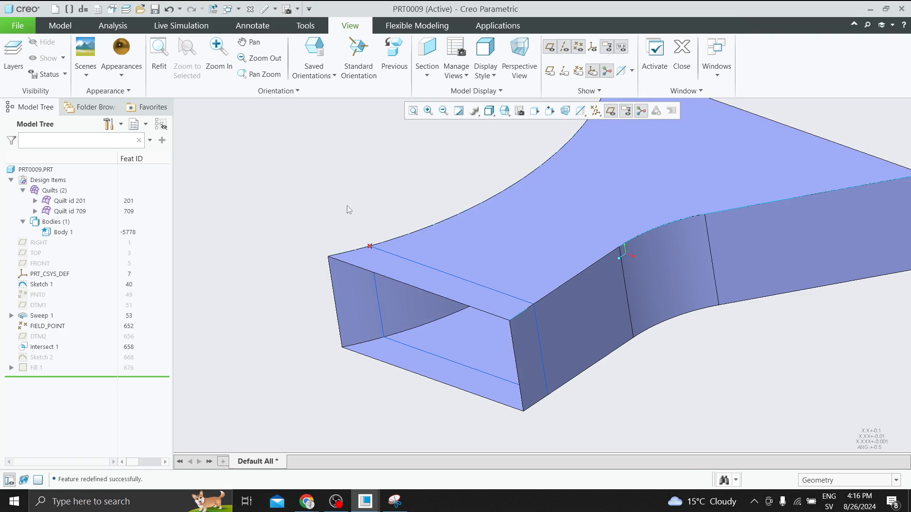
pyautogui.click(35, 348)
pyautogui.click(53, 334)
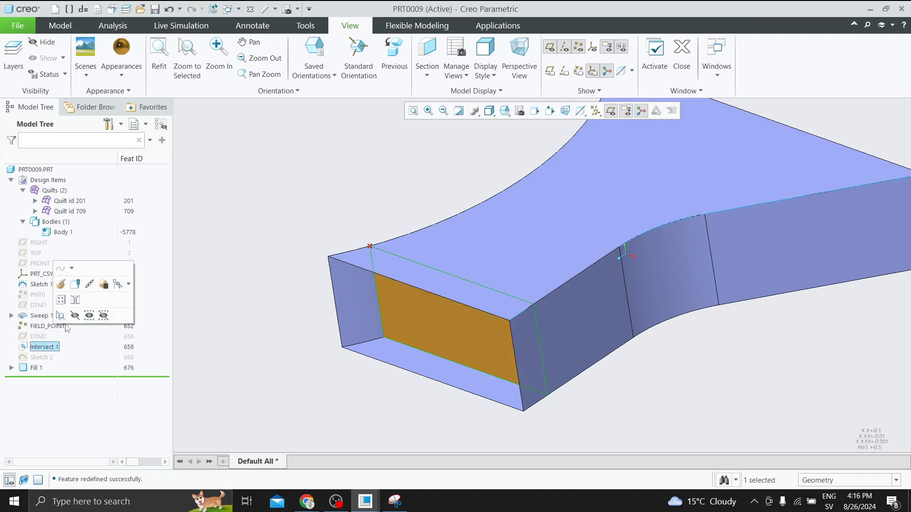
pyautogui.click(74, 316)
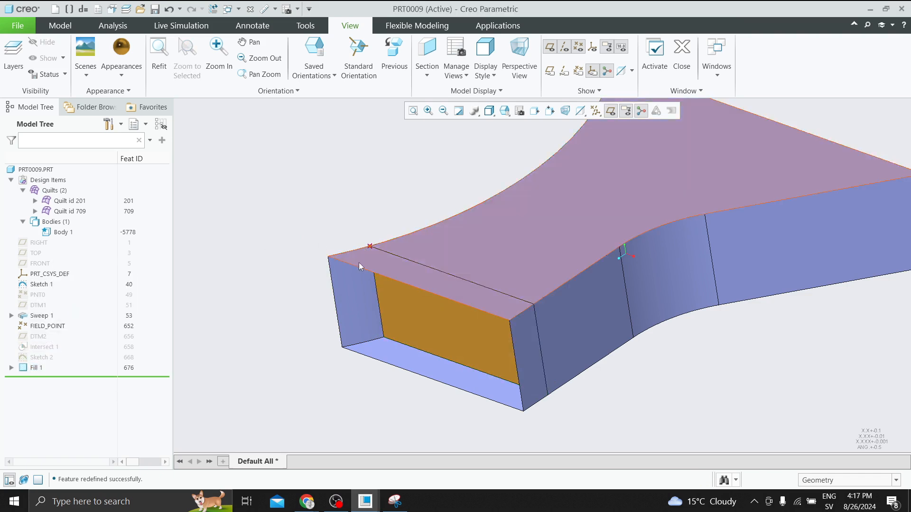
pyautogui.moveTo(358, 266); pyautogui.dragTo(424, 292, button='middle')
pyautogui.click(431, 284)
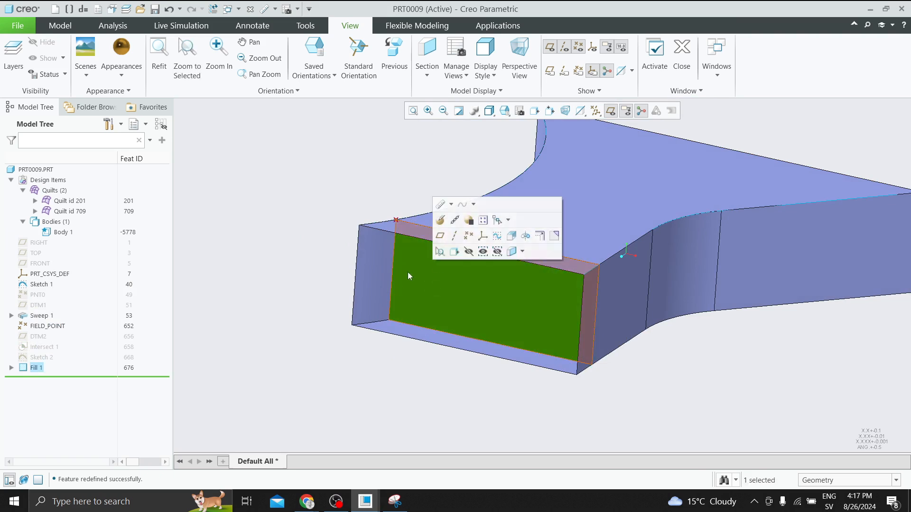
pyautogui.click(244, 207)
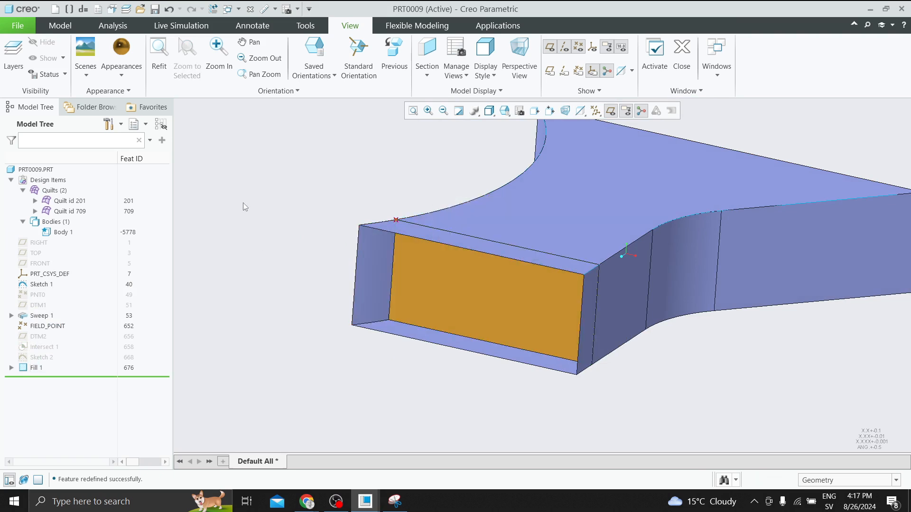
pyautogui.moveTo(416, 283); pyautogui.dragTo(394, 293, button='middle')
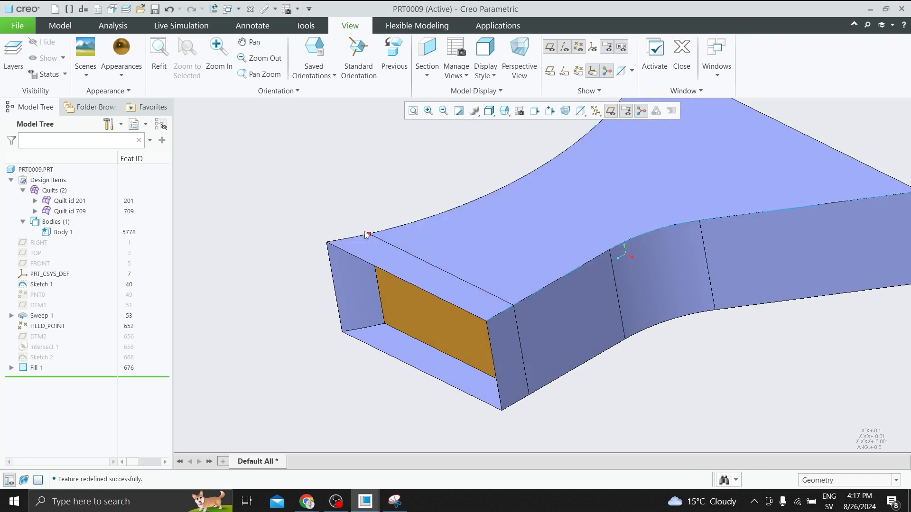
# Step: Redefine FIELD_POINT by moving it along the Sketch 1 curve to near the duct's wide end
pyautogui.click(52, 327)
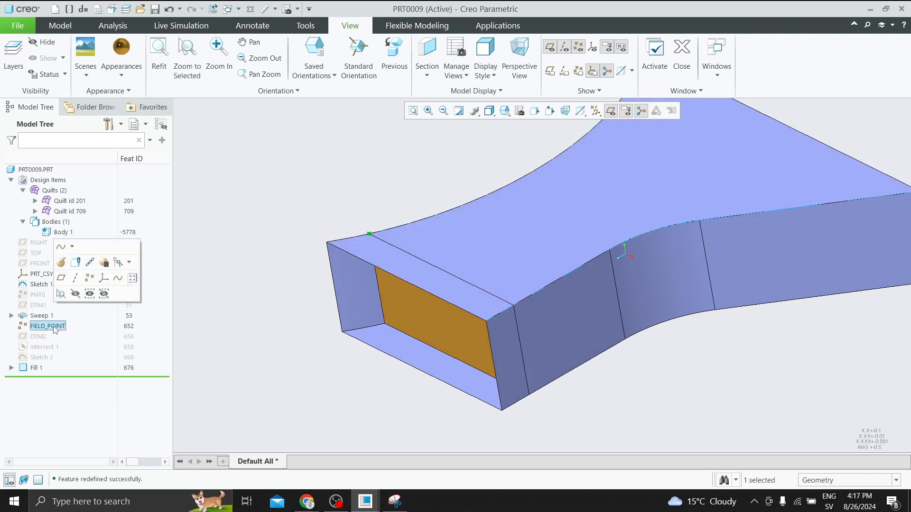
pyautogui.click(61, 262)
pyautogui.moveTo(361, 240); pyautogui.dragTo(590, 136)
pyautogui.scroll(3, 434, 221)
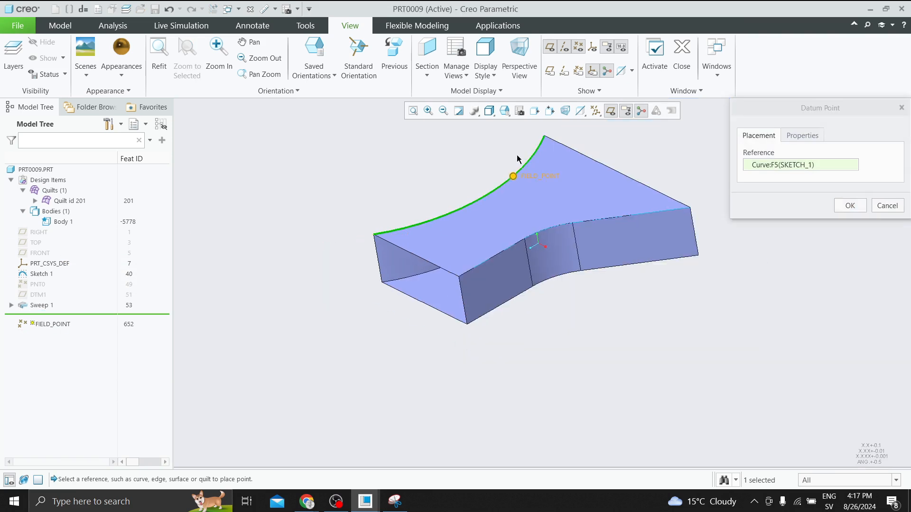
pyautogui.scroll(-3, 529, 145)
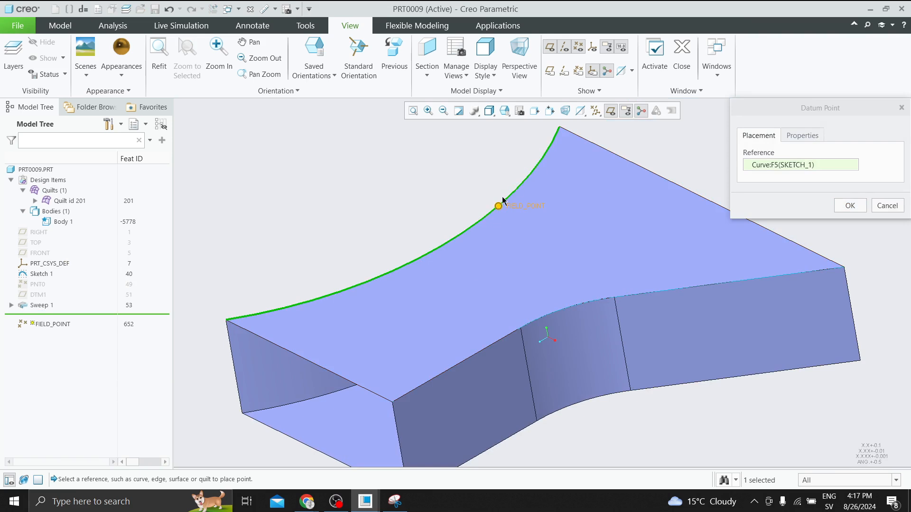
pyautogui.moveTo(499, 205); pyautogui.dragTo(546, 152)
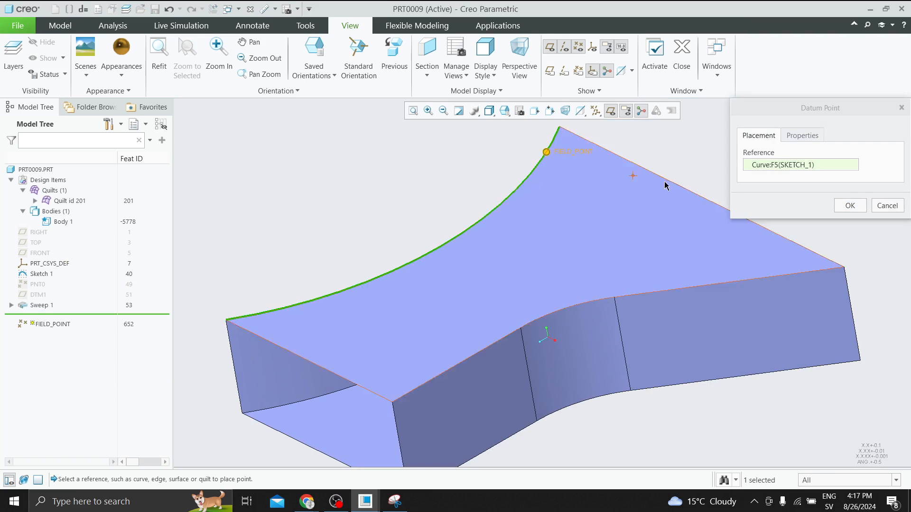
pyautogui.click(849, 206)
# Step: Measure the area of the Fill 1 surface as a saved analysis and move its result label above the duct
pyautogui.moveTo(770, 187); pyautogui.dragTo(624, 197, button='middle')
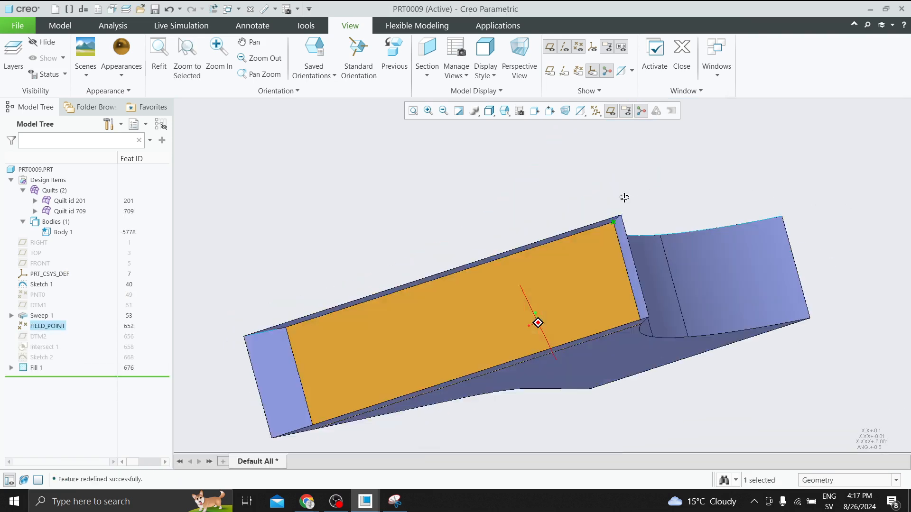
pyautogui.click(530, 294)
pyautogui.moveTo(530, 294); pyautogui.dragTo(683, 349, button='middle')
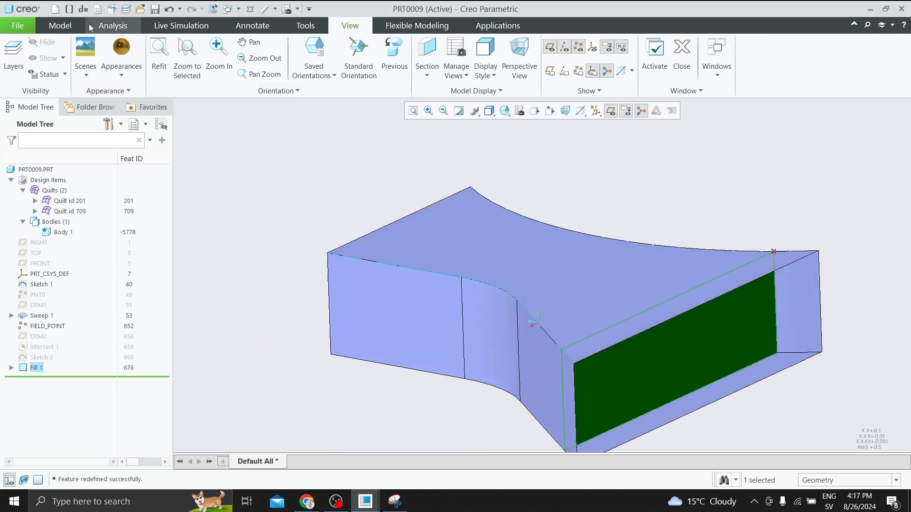
pyautogui.click(113, 25)
pyautogui.click(339, 77)
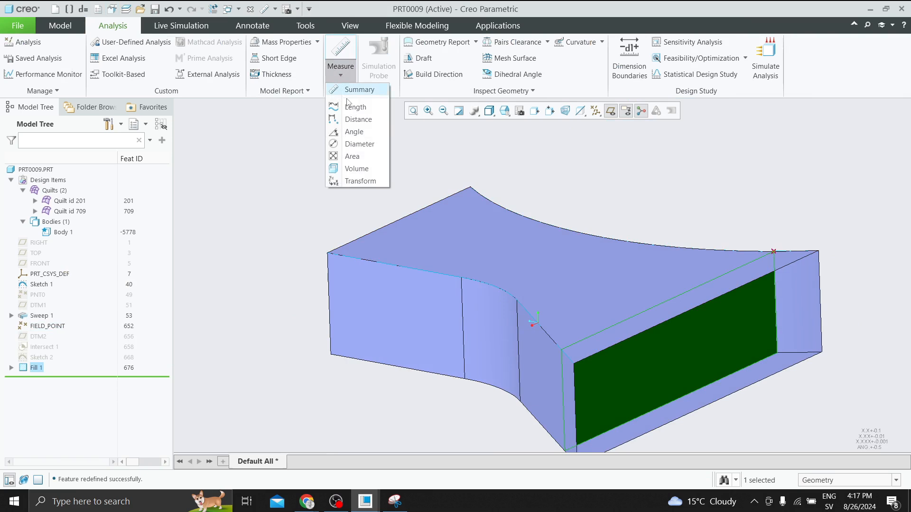
pyautogui.click(356, 175)
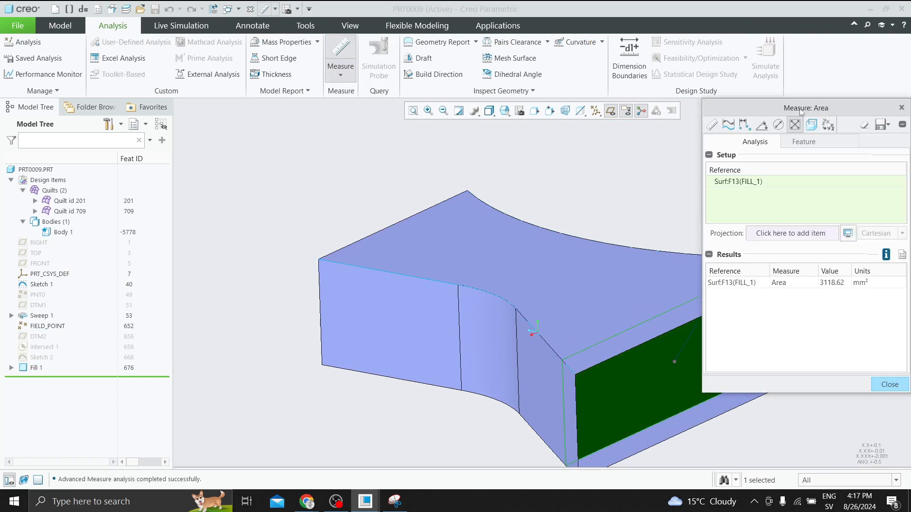
pyautogui.click(881, 125)
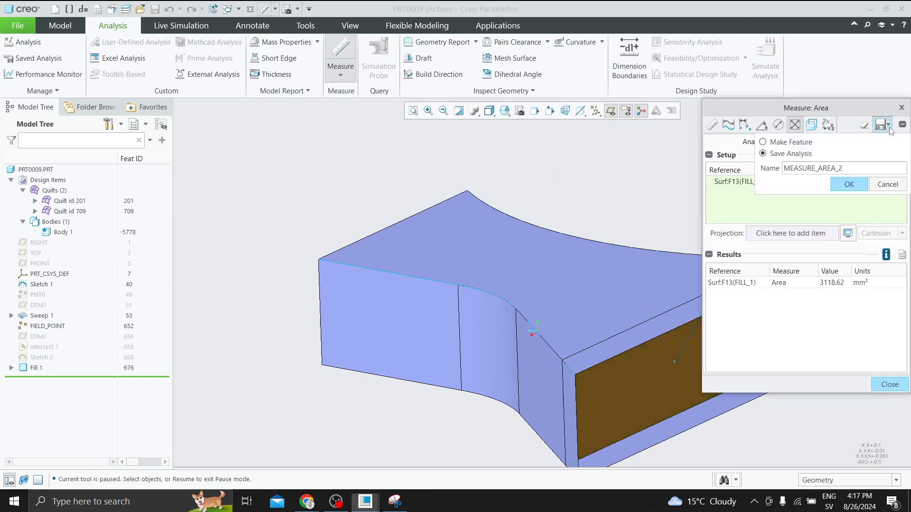
pyautogui.click(850, 184)
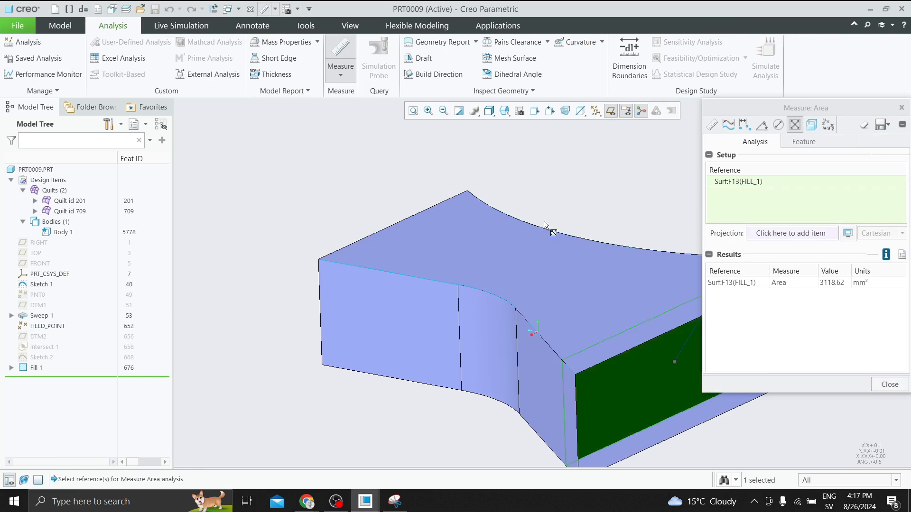
pyautogui.click(890, 384)
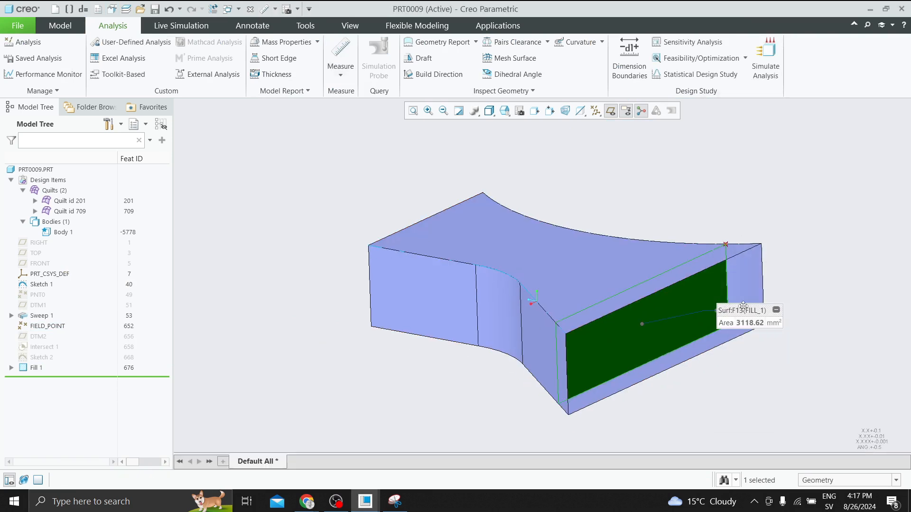
pyautogui.moveTo(758, 309); pyautogui.dragTo(730, 217)
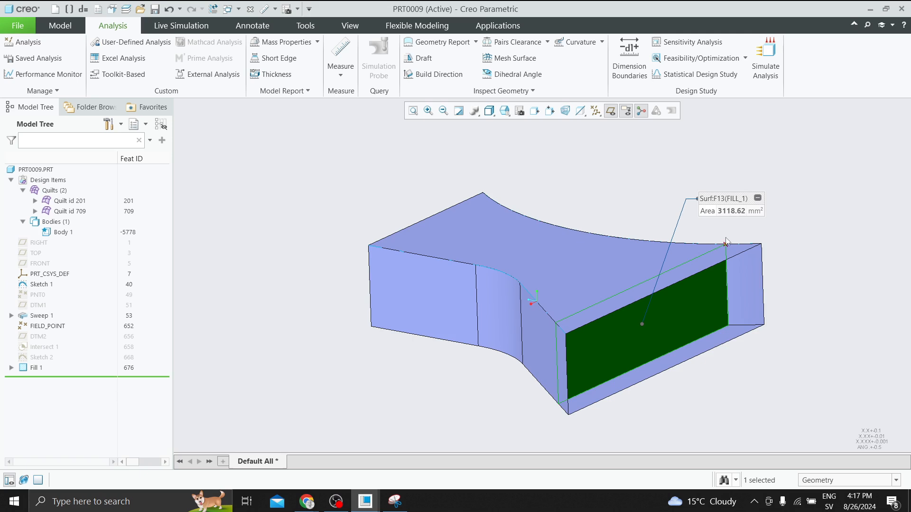
# Step: Move FIELD_POINT along the Sketch 1 curve to near the duct's narrow end and reposition the area label clear of the model
pyautogui.click(45, 326)
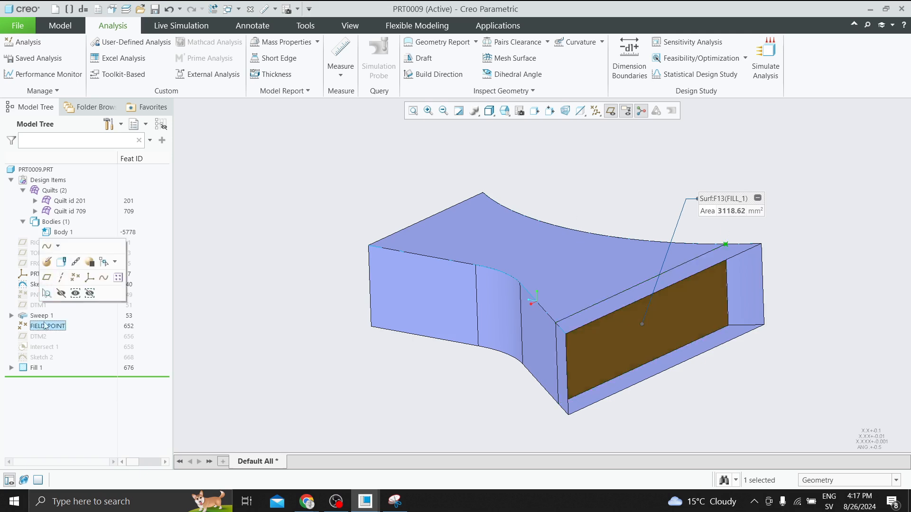
pyautogui.click(48, 262)
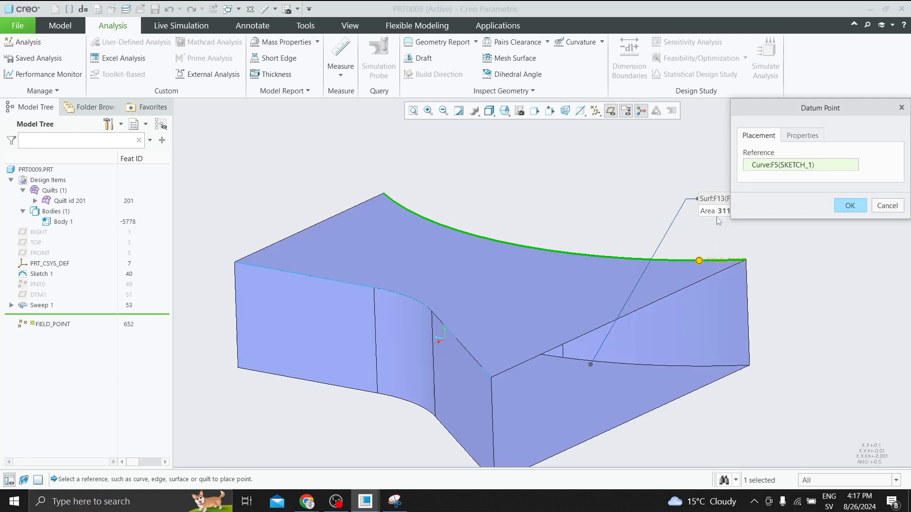
pyautogui.moveTo(700, 263); pyautogui.dragTo(413, 213)
pyautogui.click(850, 206)
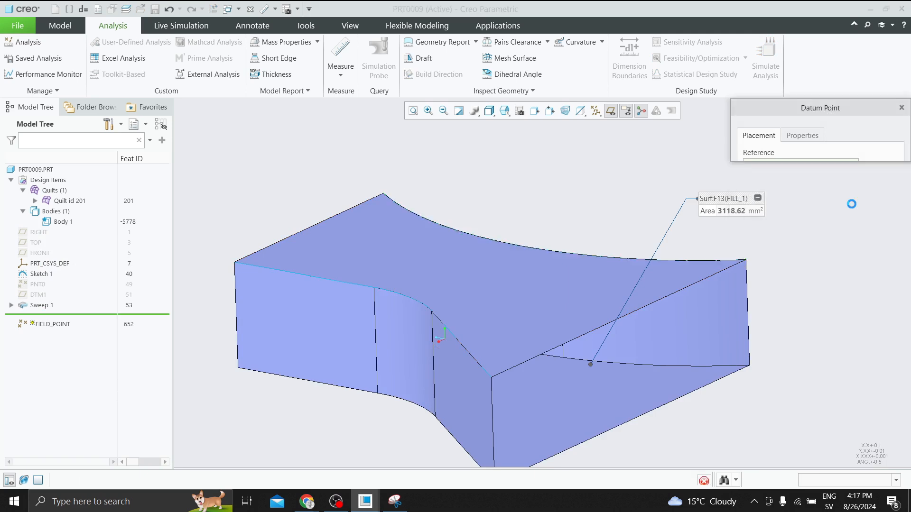
pyautogui.moveTo(802, 306)
pyautogui.mouseDown()
pyautogui.moveTo(627, 199)
pyautogui.moveTo(370, 152)
pyautogui.mouseUp()
pyautogui.moveTo(531, 195); pyautogui.dragTo(474, 185, button='middle')
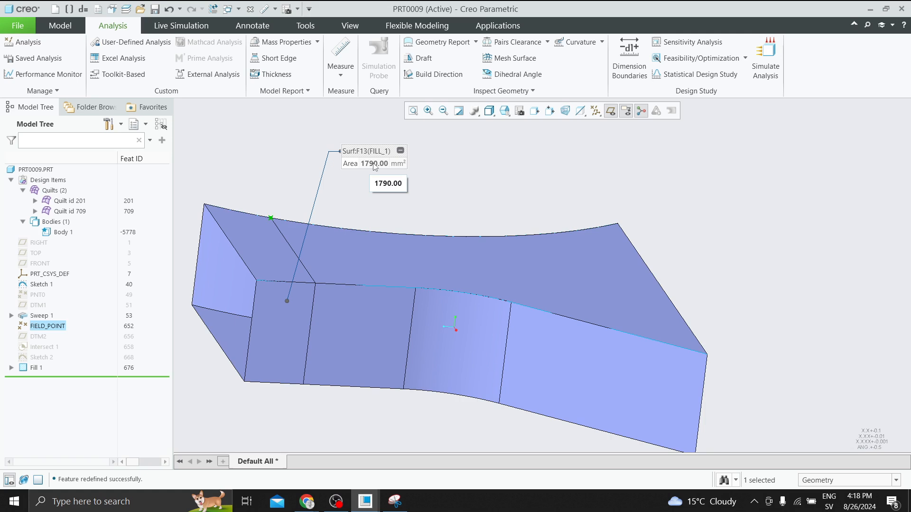
pyautogui.scroll(-1, 441, 204)
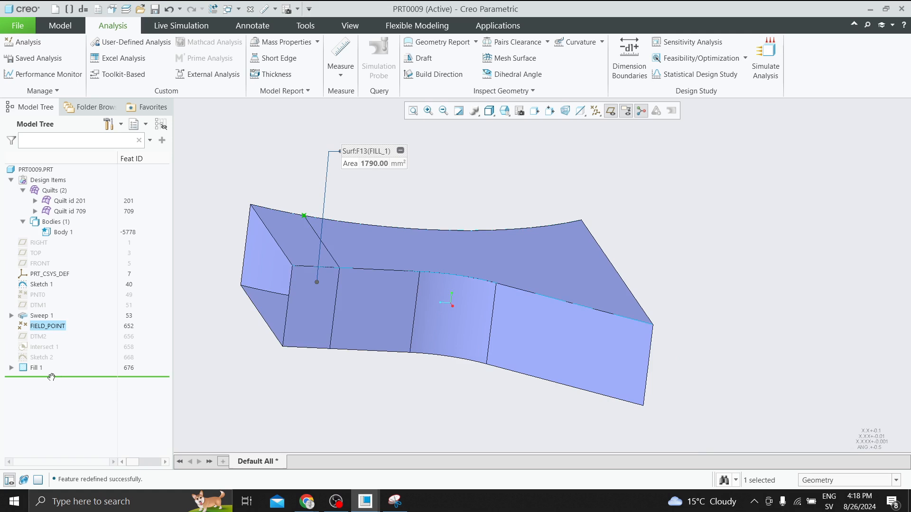
# Step: Roll the model back to just after FIELD_POINT and forward again past DTM2
pyautogui.moveTo(51, 377); pyautogui.dragTo(52, 331)
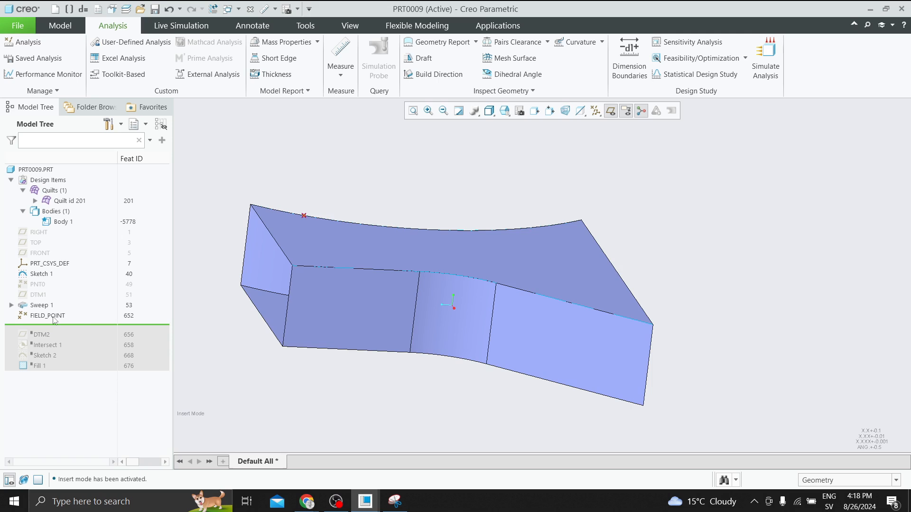
pyautogui.click(53, 316)
pyautogui.moveTo(66, 325)
pyautogui.mouseDown()
pyautogui.moveTo(65, 345)
pyautogui.moveTo(61, 327)
pyautogui.mouseUp()
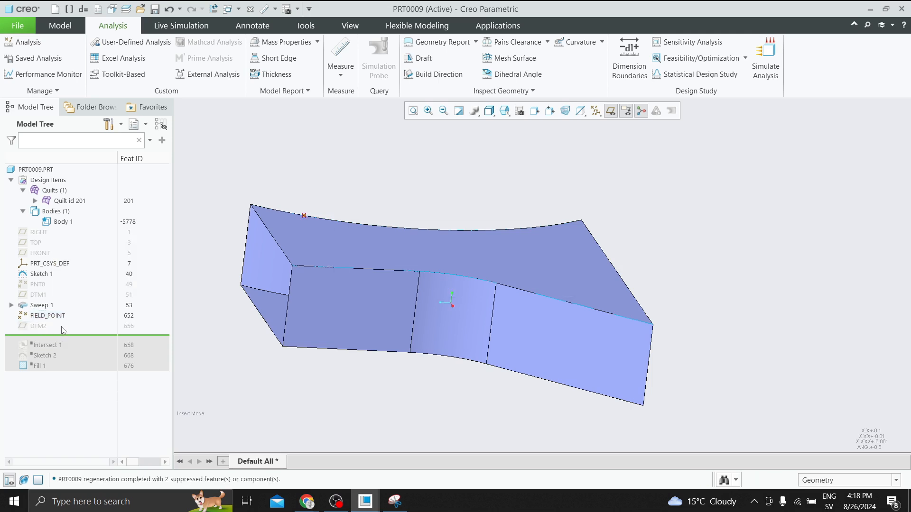
# Step: Show datum plane DTM2 and resume the model through Fill 1
pyautogui.click(40, 326)
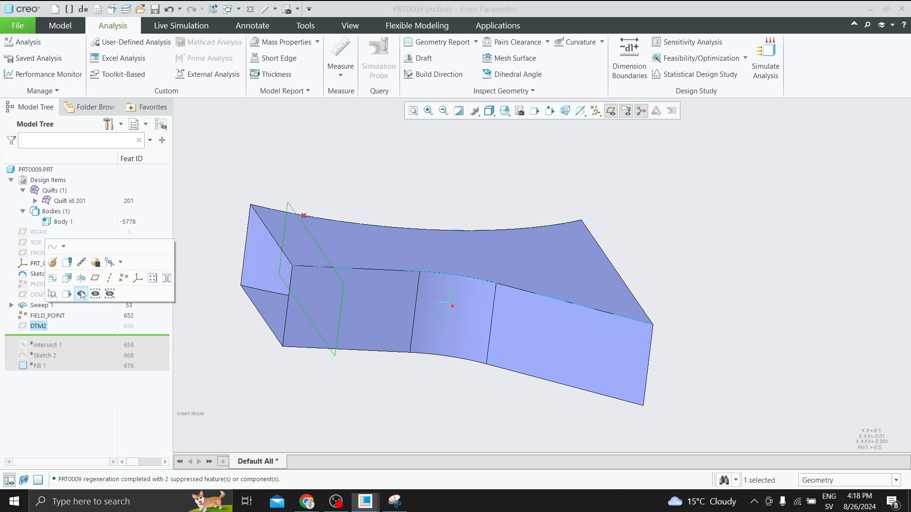
pyautogui.moveTo(493, 189); pyautogui.dragTo(630, 200, button='middle')
pyautogui.click(626, 222)
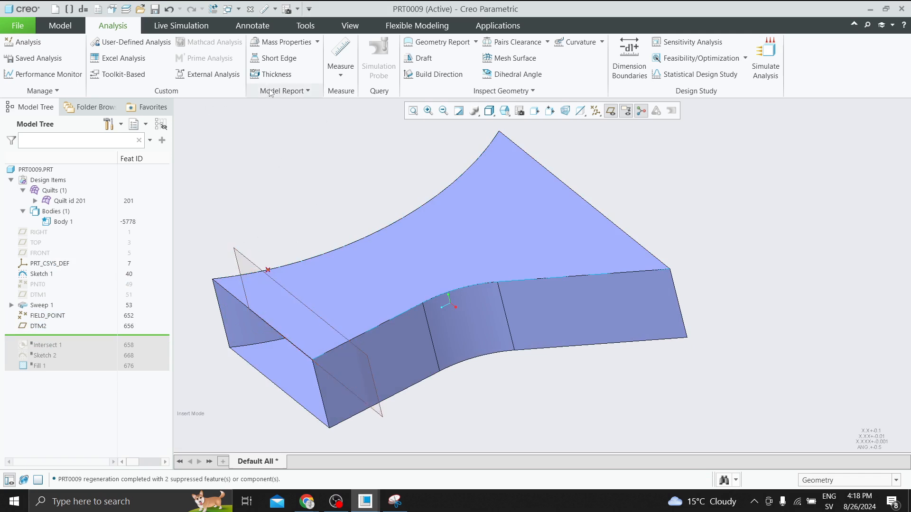
pyautogui.moveTo(221, 204); pyautogui.dragTo(267, 182, button='middle')
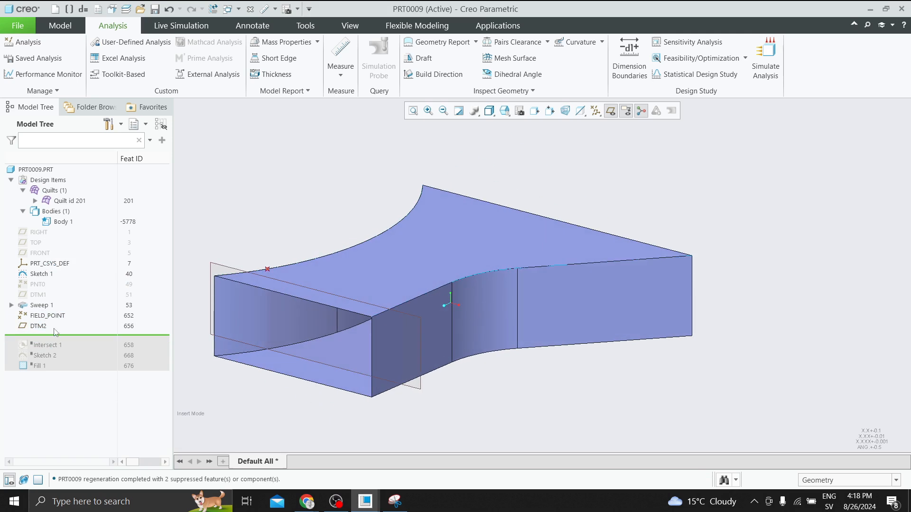
pyautogui.moveTo(56, 335); pyautogui.dragTo(56, 372)
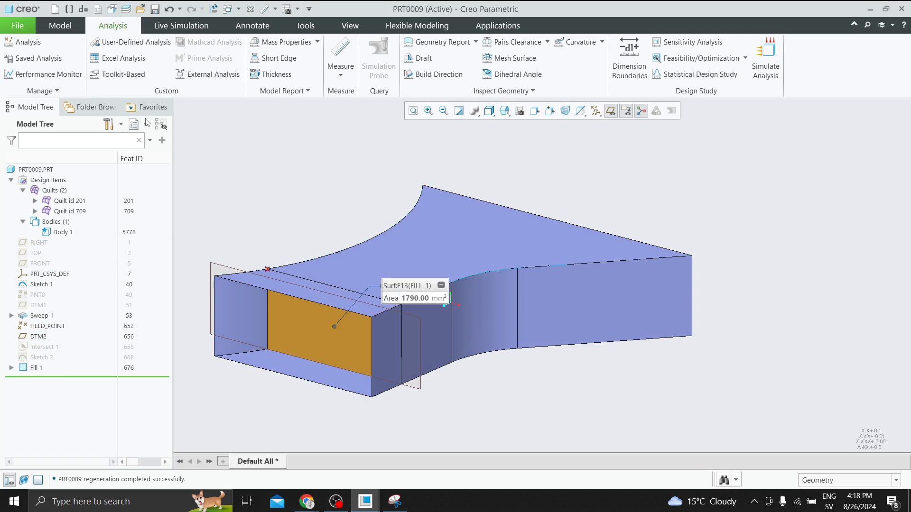
# Step: Delete the saved analyses MEASURE_AREA_2 and MEASURE_AREA_1
pyautogui.click(38, 58)
pyautogui.click(778, 252)
pyautogui.click(782, 264)
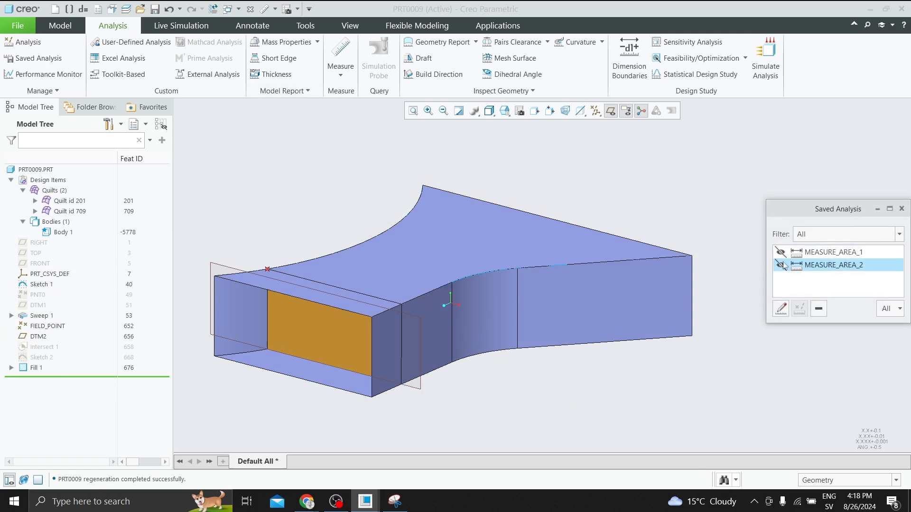
pyautogui.click(816, 309)
pyautogui.click(806, 253)
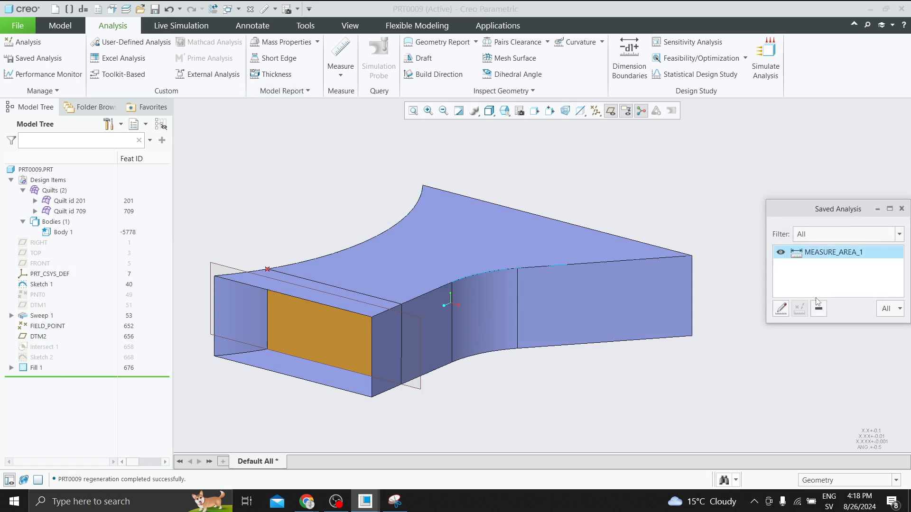
pyautogui.click(819, 308)
pyautogui.click(902, 209)
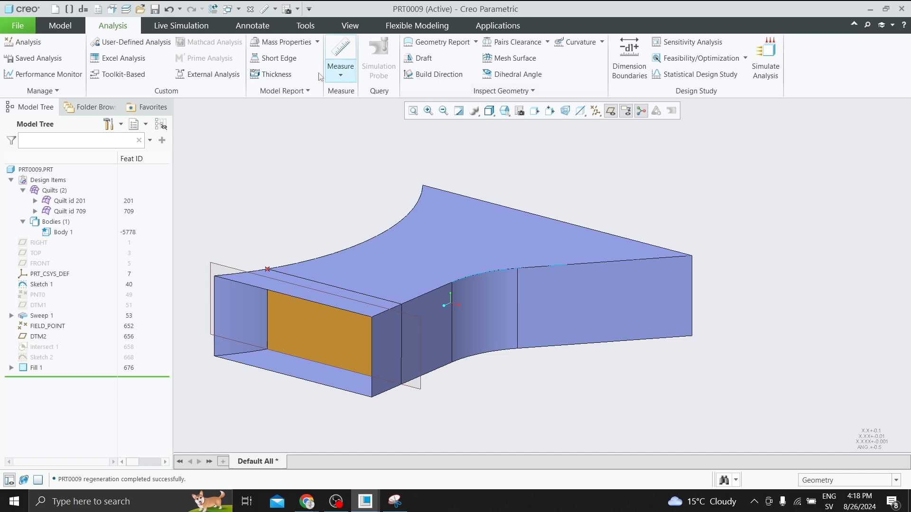
# Step: Measure the area of the gold-brown Fill 1 section surface
pyautogui.click(340, 69)
pyautogui.click(351, 156)
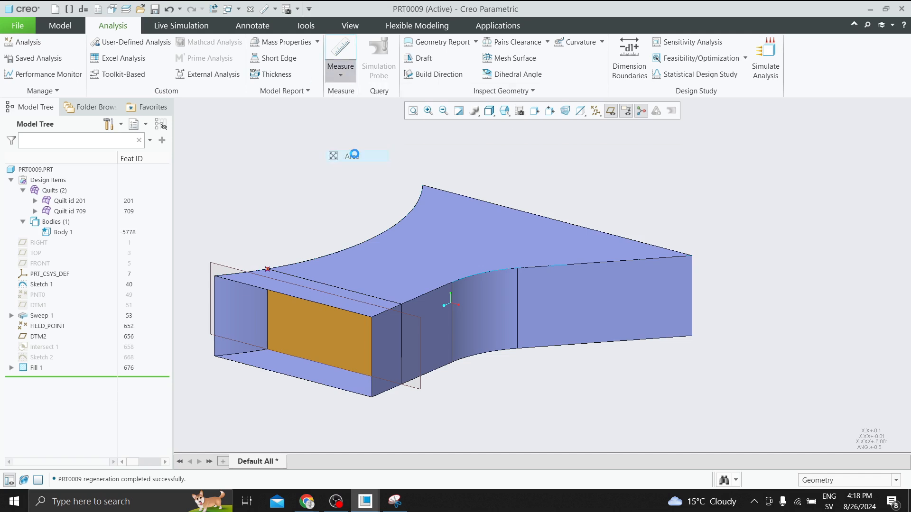
pyautogui.click(289, 320)
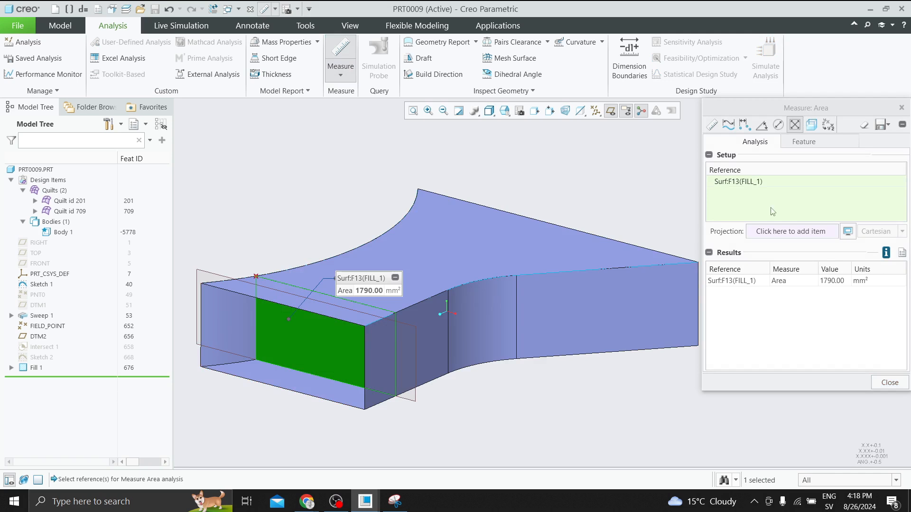
# Step: Save the area measurement as a model feature named cross_section_area
pyautogui.click(882, 124)
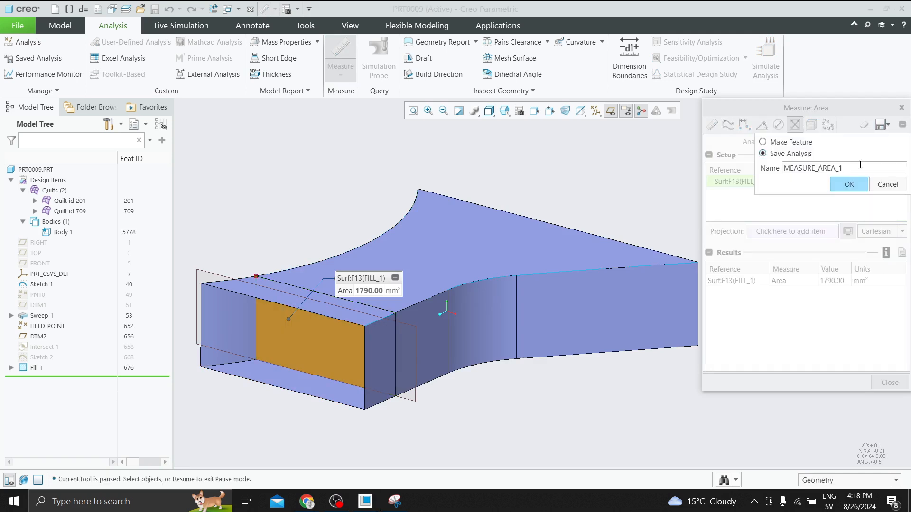
pyautogui.moveTo(848, 164); pyautogui.dragTo(785, 166)
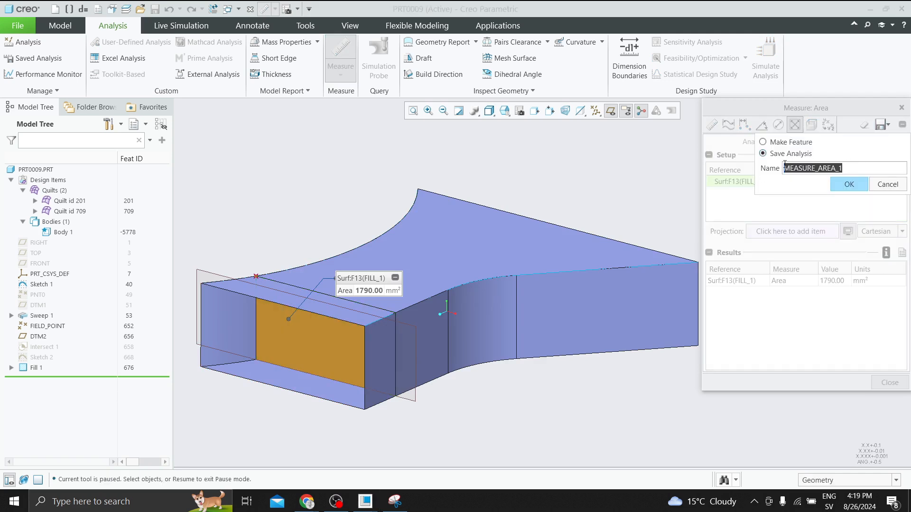
pyautogui.write('c')
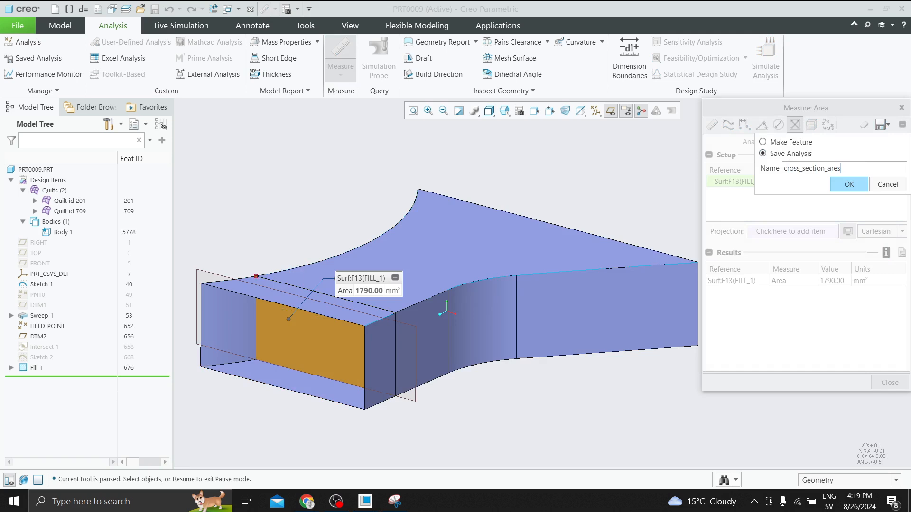
pyautogui.write('ross_section_area')
pyautogui.click(763, 141)
pyautogui.press('BackSpace')
pyautogui.press('BackSpace')
pyautogui.press('BackSpace')
pyautogui.press('BackSpace')
pyautogui.press('BackSpace')
pyautogui.press('BackSpace')
pyautogui.press('BackSpace')
pyautogui.press('BackSpace')
pyautogui.press('BackSpace')
pyautogui.press('BackSpace')
pyautogui.press('BackSpace')
pyautogui.press('BackSpace')
pyautogui.press('BackSpace')
pyautogui.write('c')
pyautogui.click(836, 184)
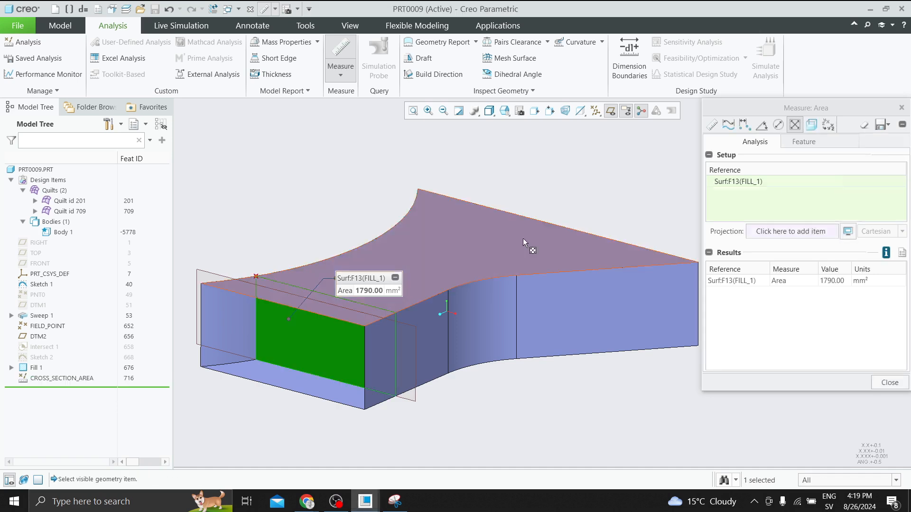
# Step: Check the area measurement's feature parameters, close the measurement, and review the CROSS_SECTION_AREA feature information down to its local parameters
pyautogui.click(807, 142)
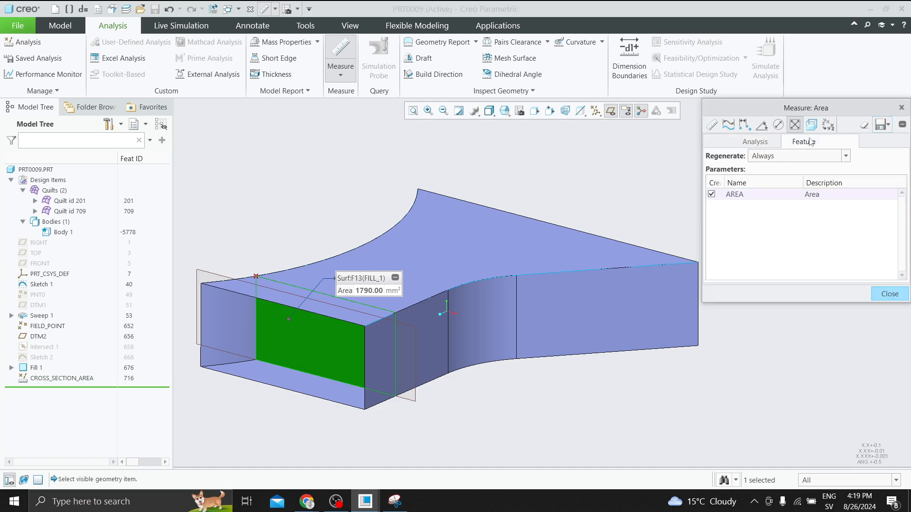
pyautogui.click(889, 294)
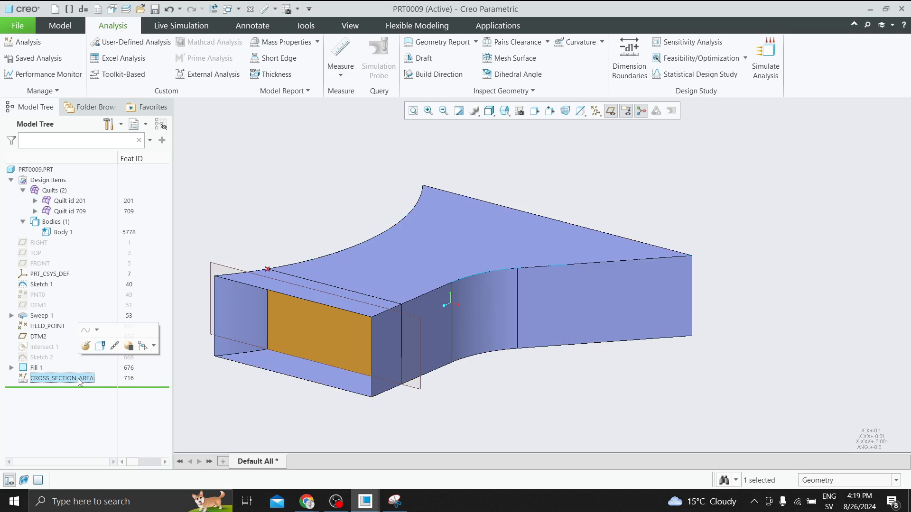
pyautogui.click(118, 342)
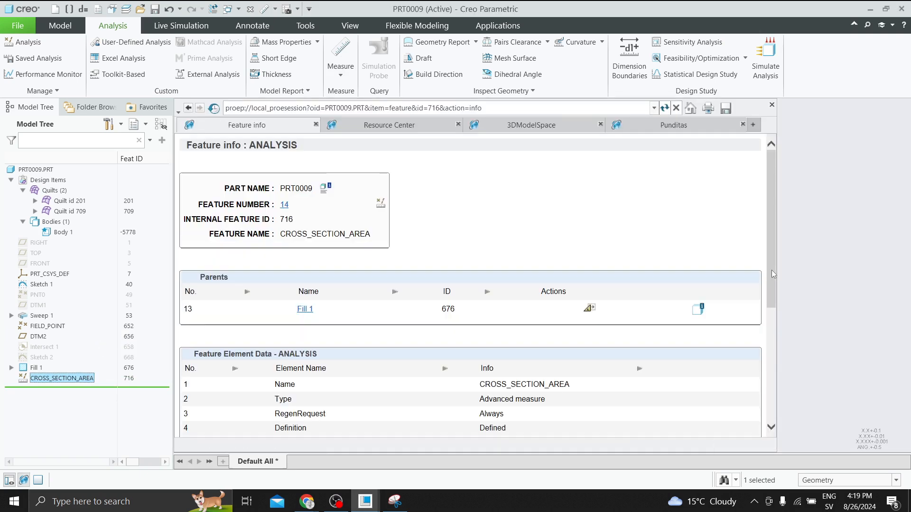
pyautogui.scroll(-5, 312, 398)
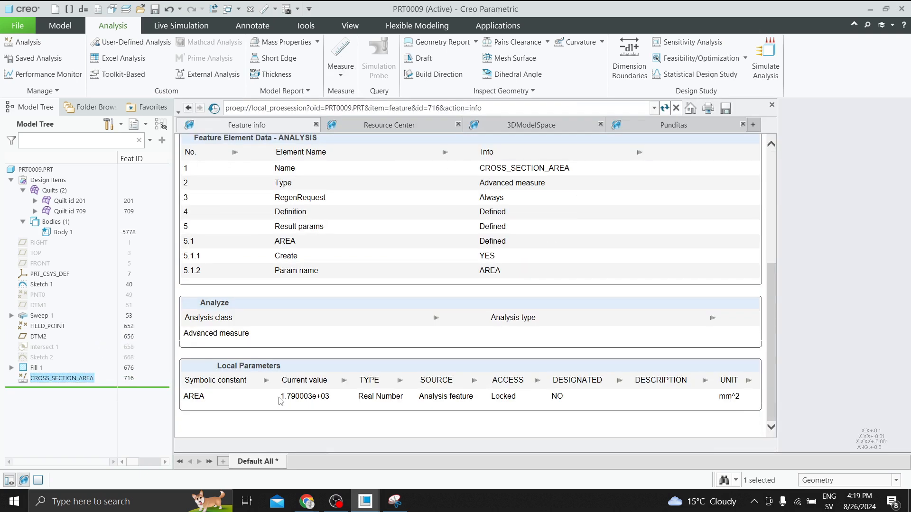
pyautogui.doubleClick(279, 398)
pyautogui.click(771, 104)
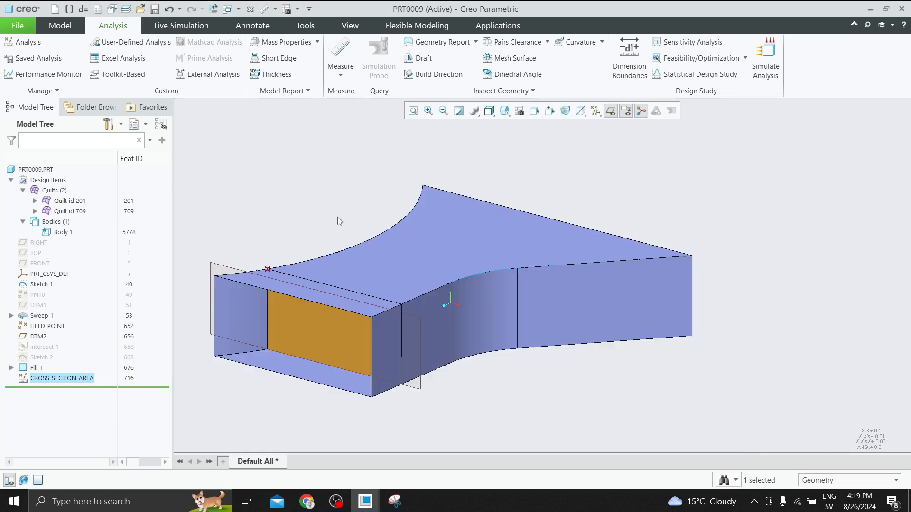
# Step: Reopen the CROSS_SECTION_AREA feature information, read through its element data and AREA parameter, and close it
pyautogui.rightClick(69, 380)
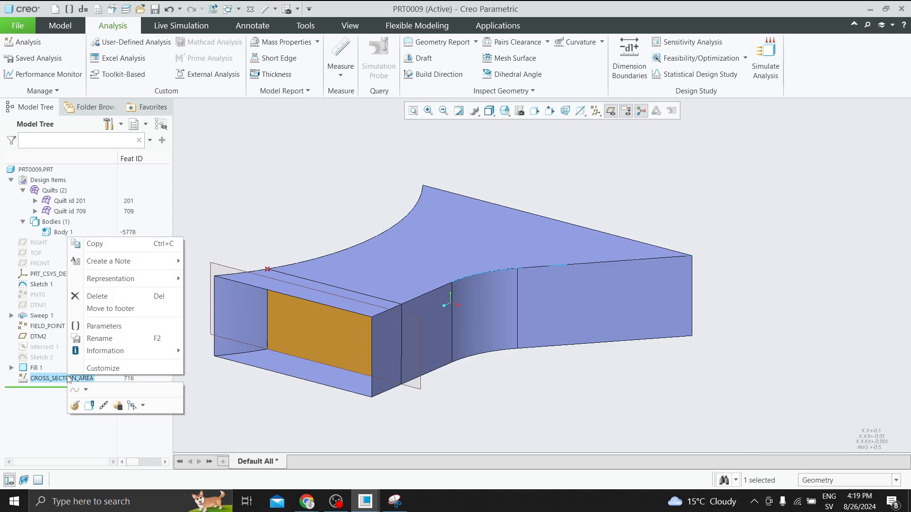
pyautogui.moveTo(116, 352)
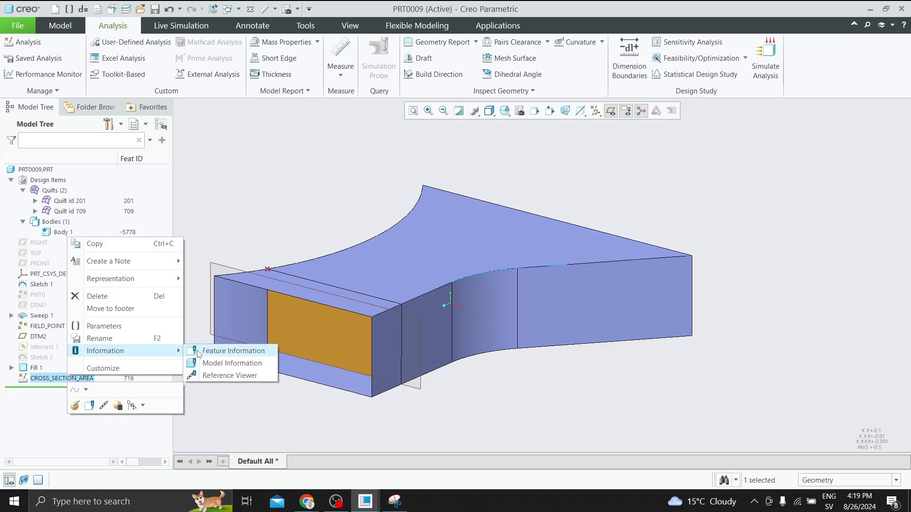
pyautogui.click(235, 352)
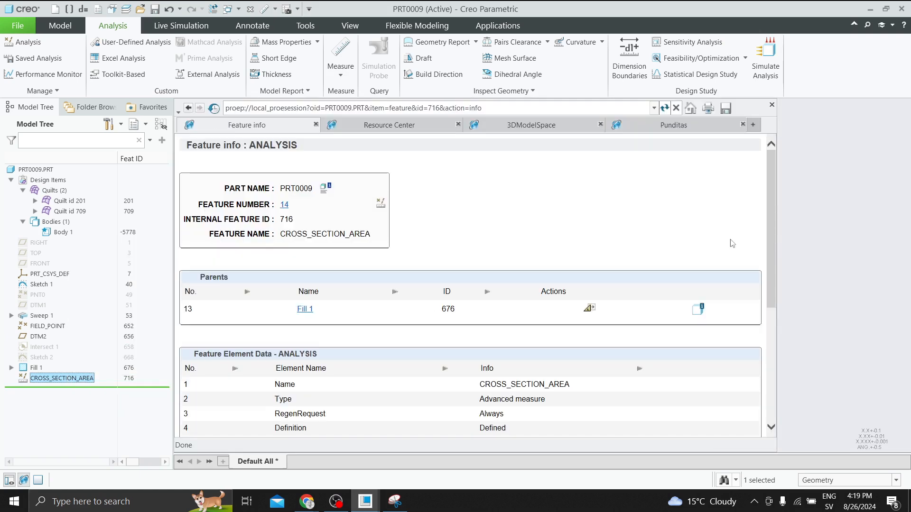
pyautogui.scroll(-5, 300, 413)
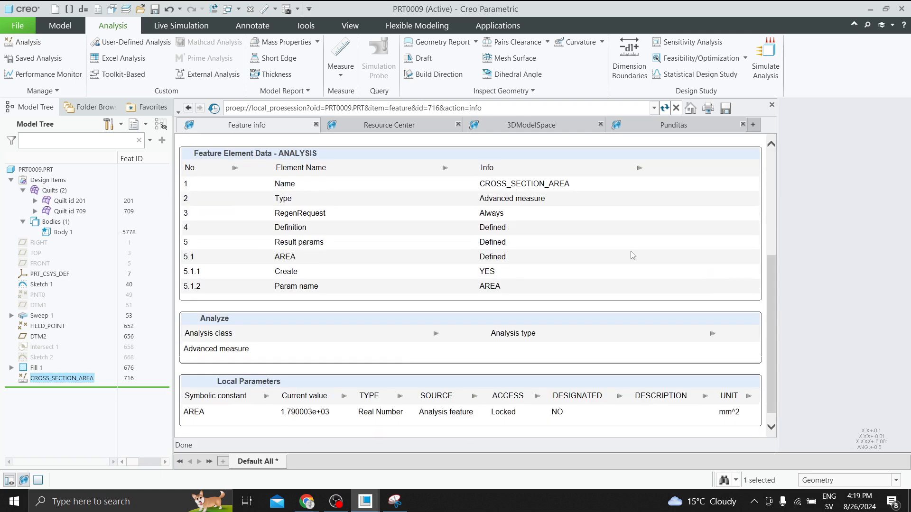
pyautogui.click(772, 105)
pyautogui.click(790, 118)
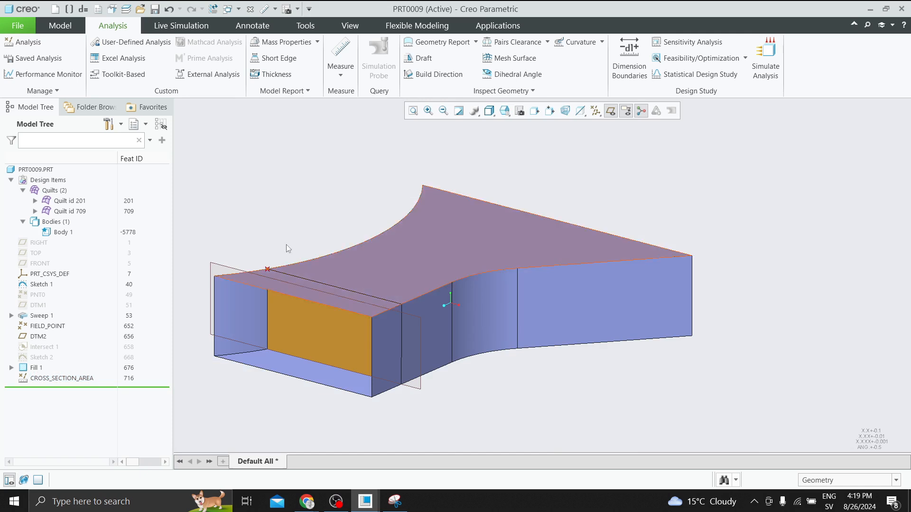
pyautogui.click(50, 328)
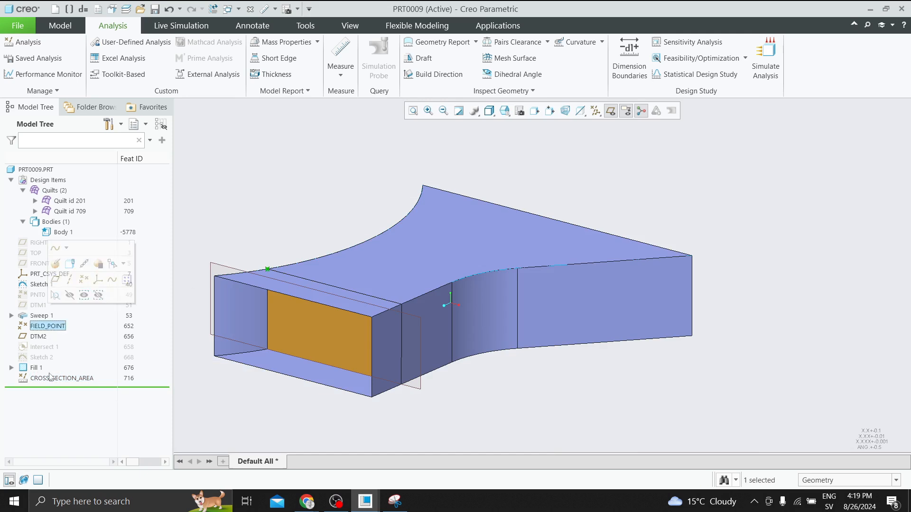
pyautogui.keyDown('ctrl'); pyautogui.click(50, 379); pyautogui.keyUp('ctrl')
pyautogui.doubleClick(37, 328)
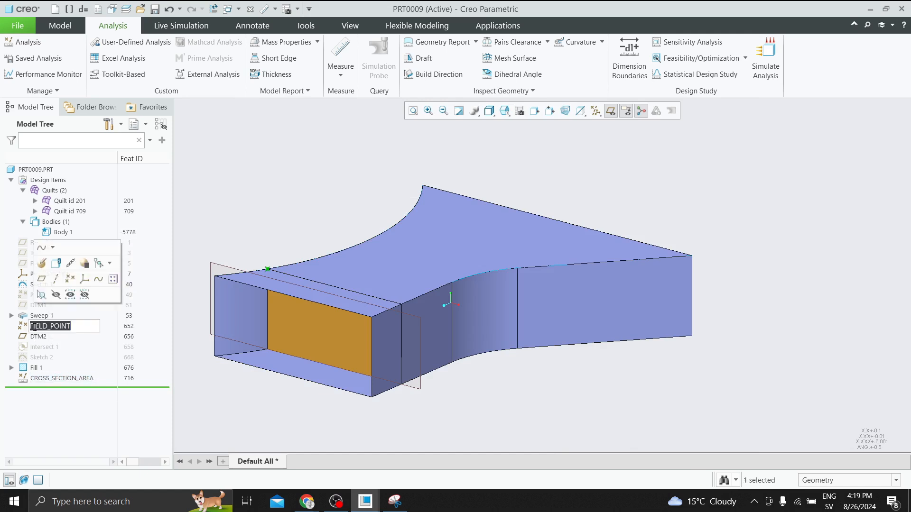
pyautogui.click(257, 234)
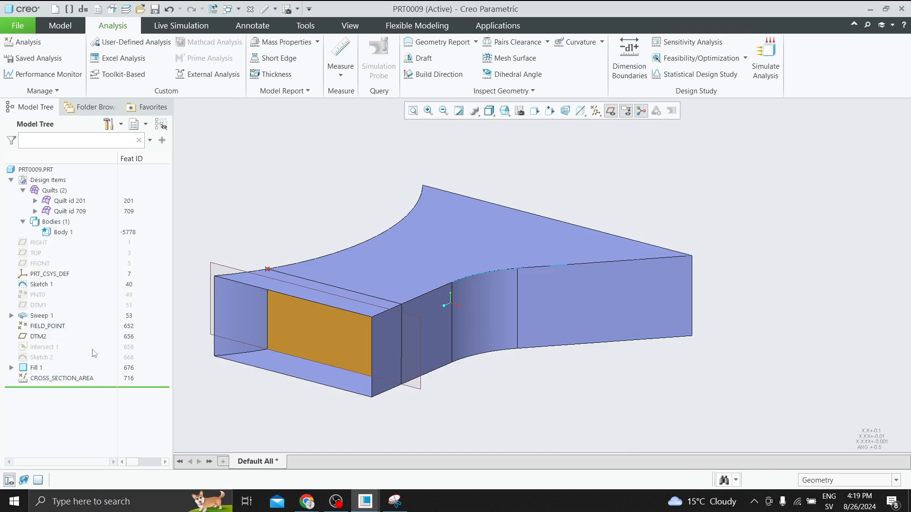
# Step: Group the six features from FIELD_POINT through CROSS_SECTION_AREA into one local group
pyautogui.click(51, 324)
pyautogui.keyDown('shift'); pyautogui.click(55, 379); pyautogui.keyUp('shift')
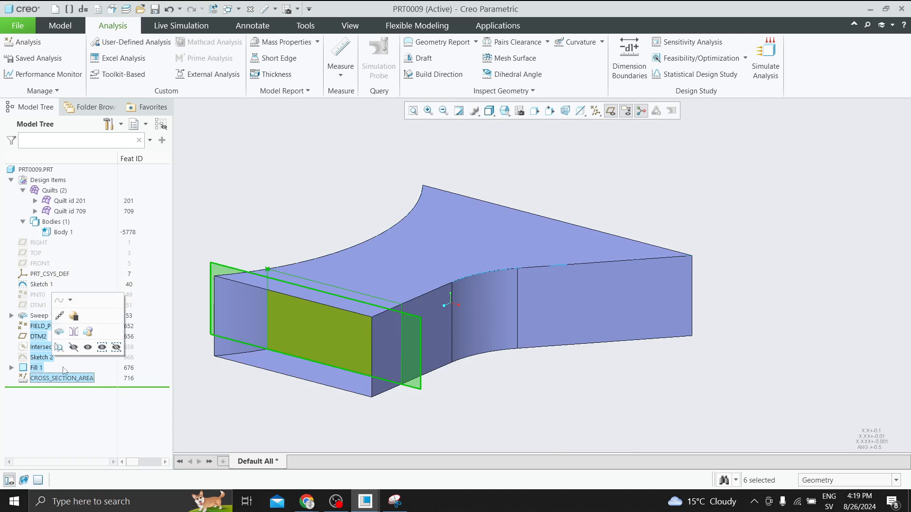
pyautogui.click(87, 328)
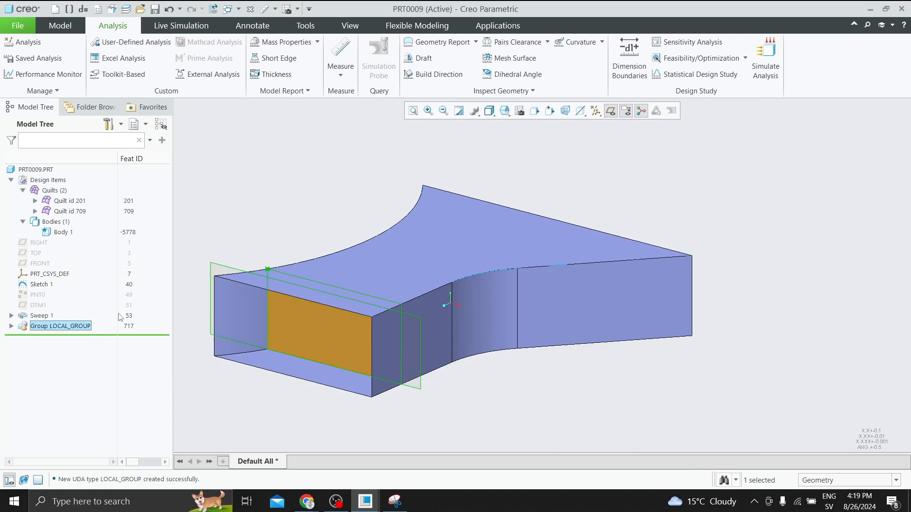
# Step: Rename the new local group as Area_Calc
pyautogui.rightClick(61, 326)
pyautogui.click(93, 395)
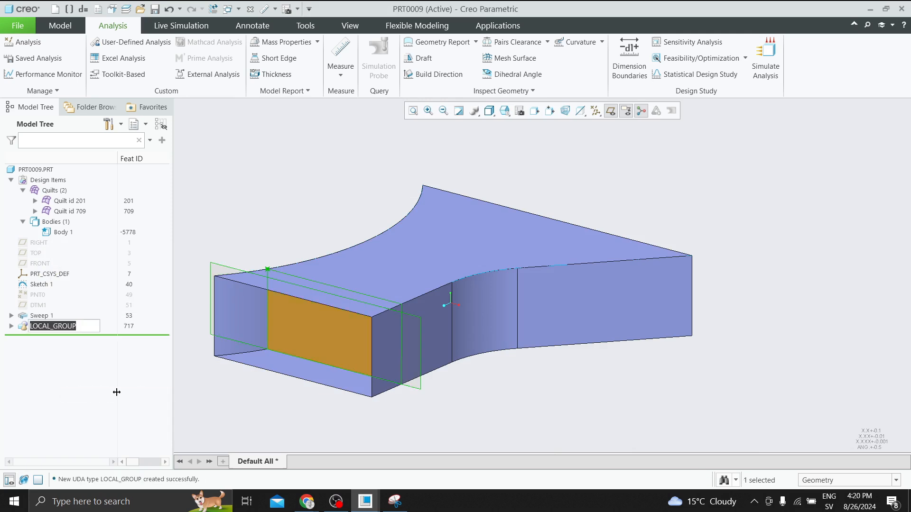
pyautogui.write('Area_Calc')
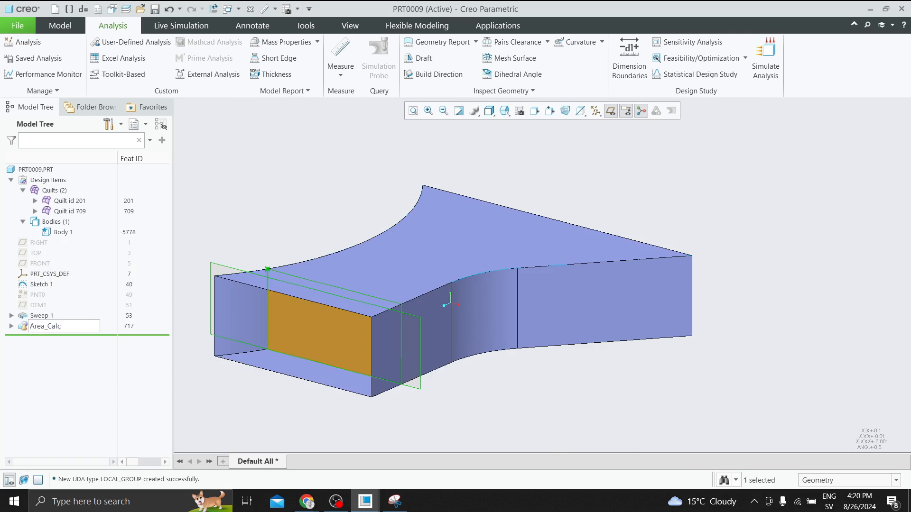
pyautogui.press('Return')
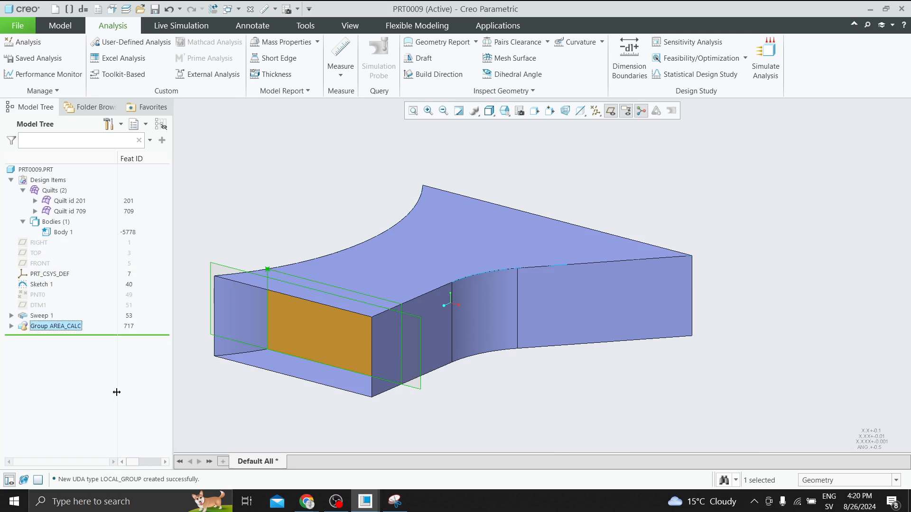
pyautogui.click(339, 190)
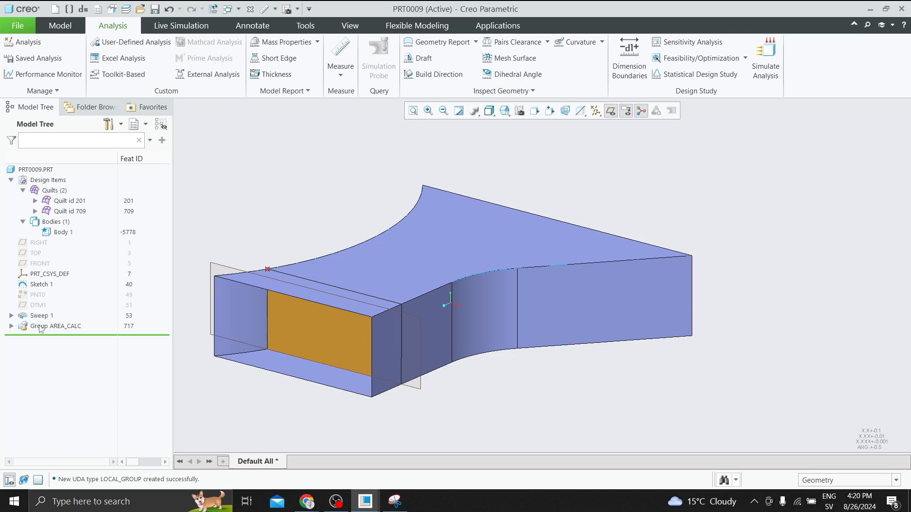
# Step: Start a user-defined analysis of type AREA_CALC and expand the AREA_CALC group to show its member features
pyautogui.click(137, 43)
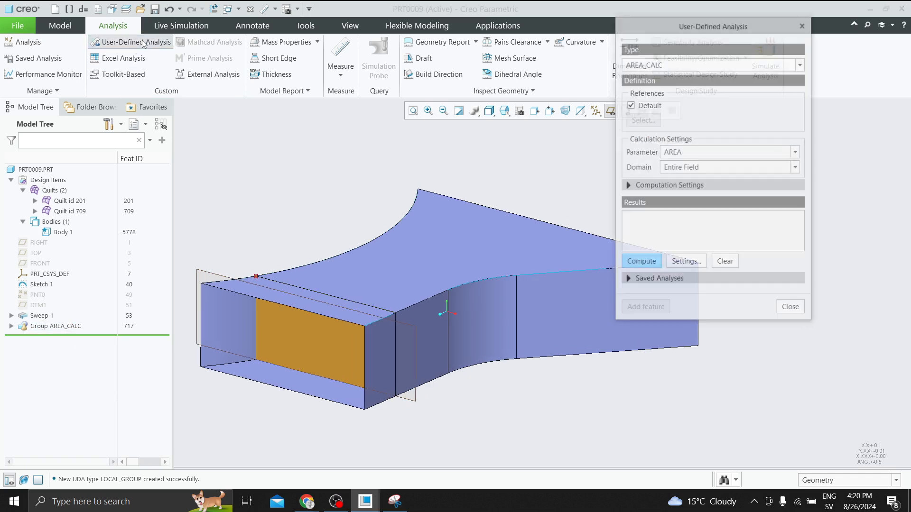
pyautogui.click(661, 65)
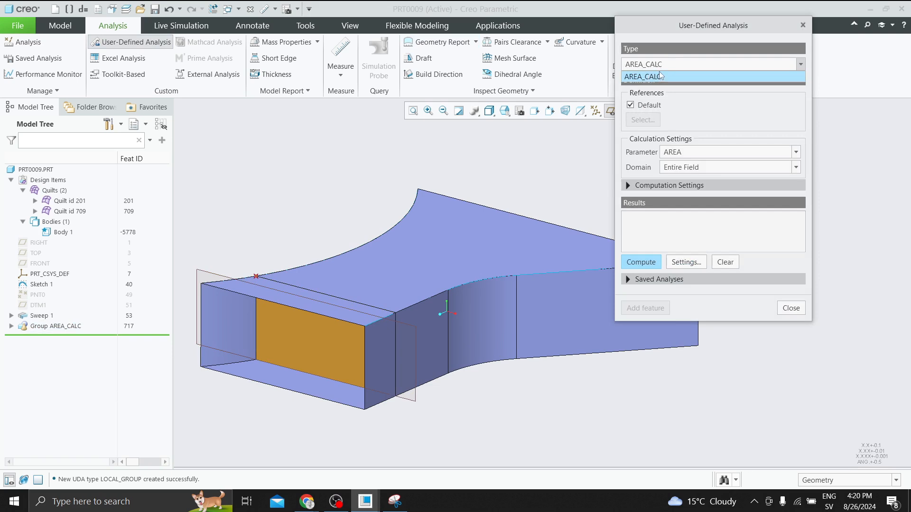
pyautogui.click(492, 155)
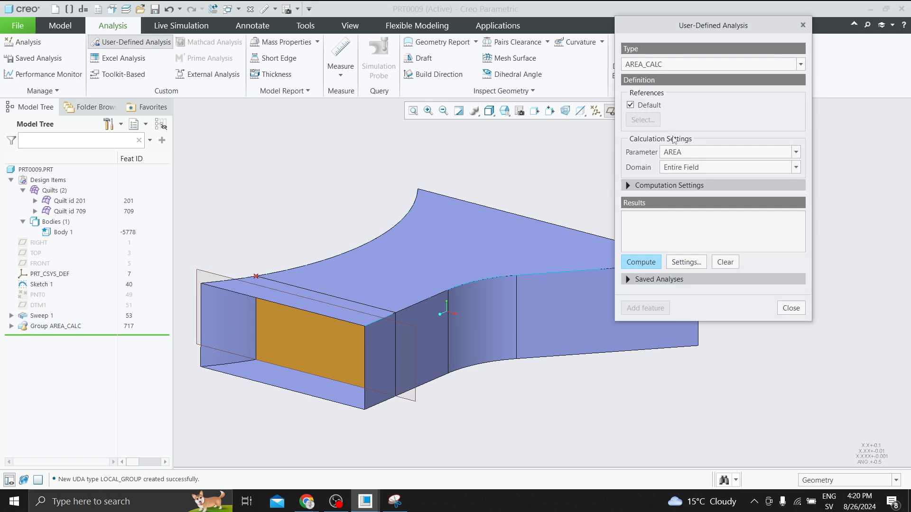
pyautogui.click(11, 326)
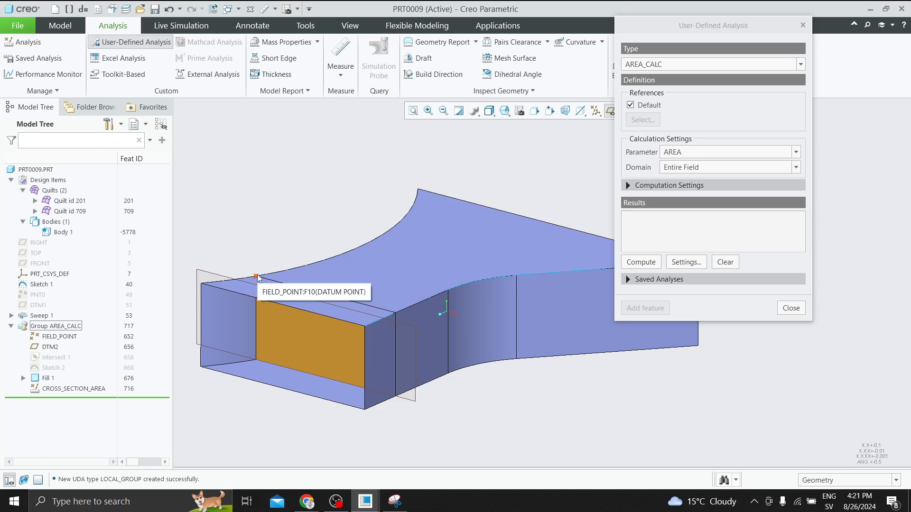
# Step: Try the Selected Point domain for the AREA parameter and return the domain to Entire Field
pyautogui.click(721, 167)
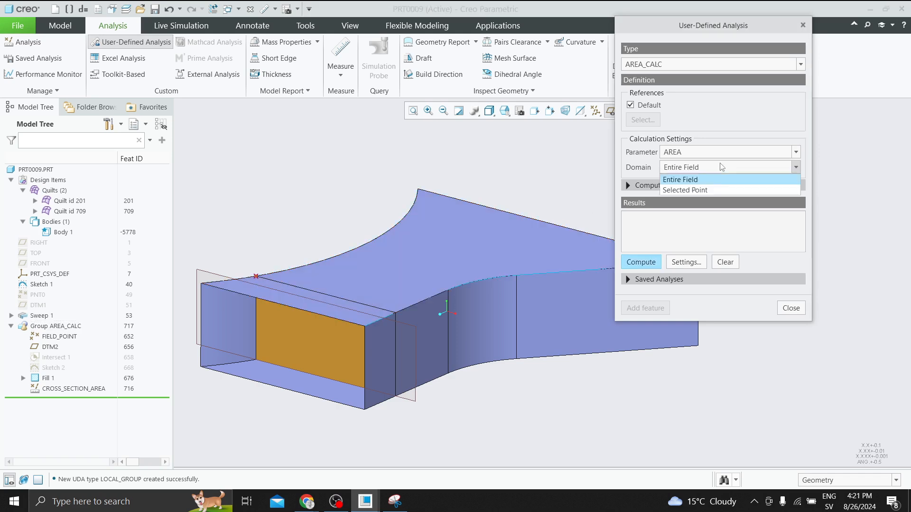
pyautogui.click(656, 192)
pyautogui.click(698, 171)
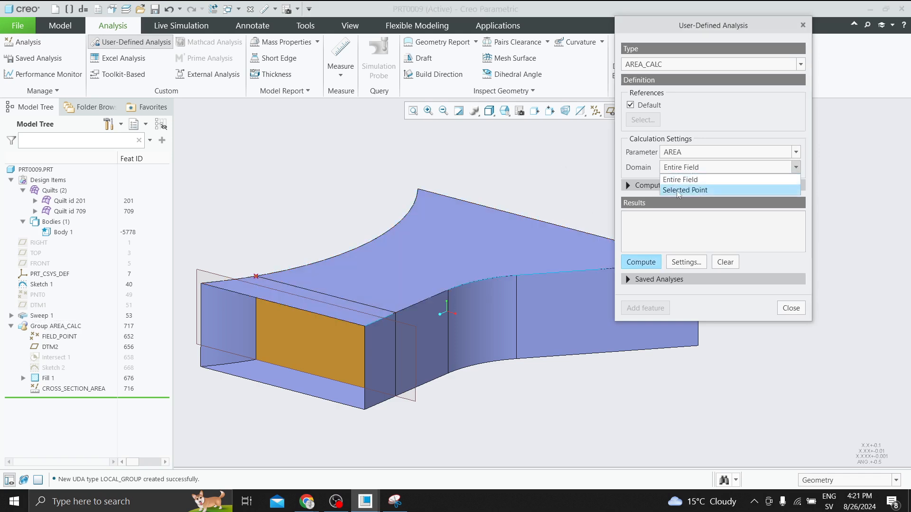
pyautogui.click(678, 190)
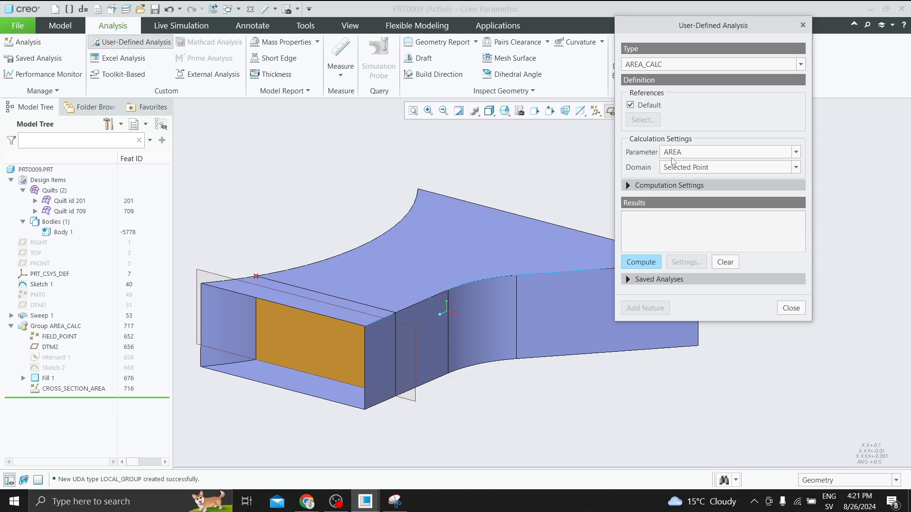
pyautogui.click(676, 170)
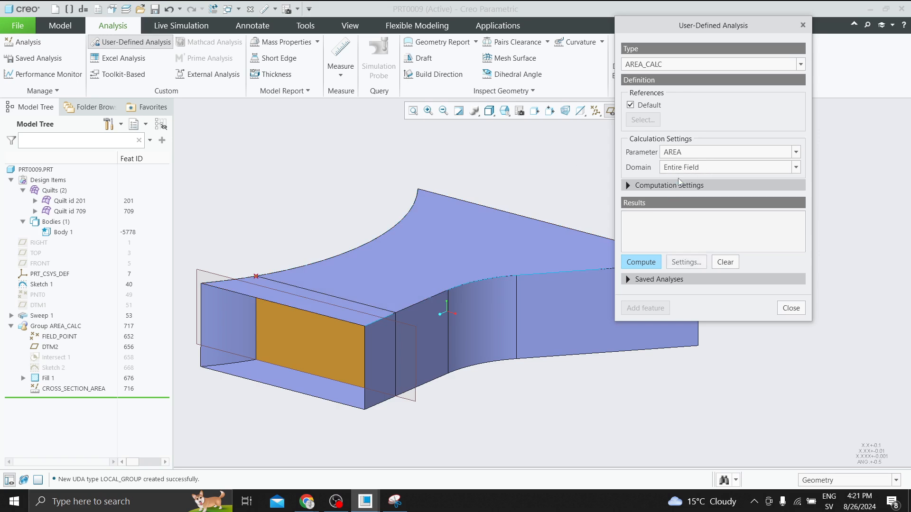
pyautogui.click(672, 179)
# Step: Turn on graph creation, raise the computation resolution towards high, and compute the AREA_CALC analysis over the entire field
pyautogui.click(628, 186)
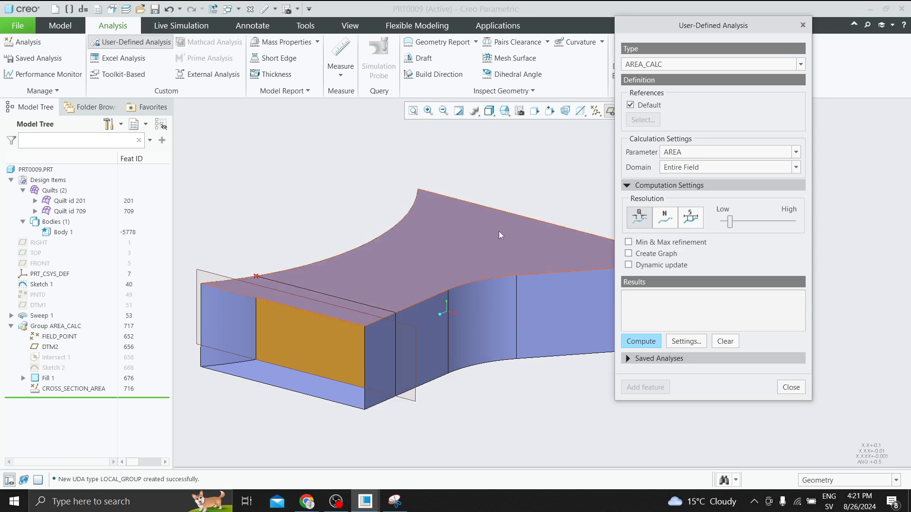
pyautogui.click(631, 255)
pyautogui.moveTo(731, 222); pyautogui.dragTo(777, 223)
pyautogui.click(627, 186)
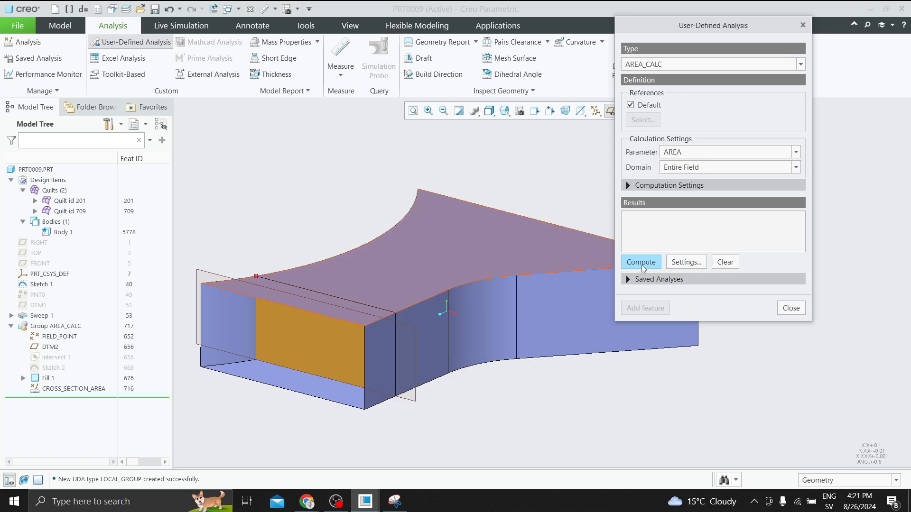
pyautogui.click(642, 263)
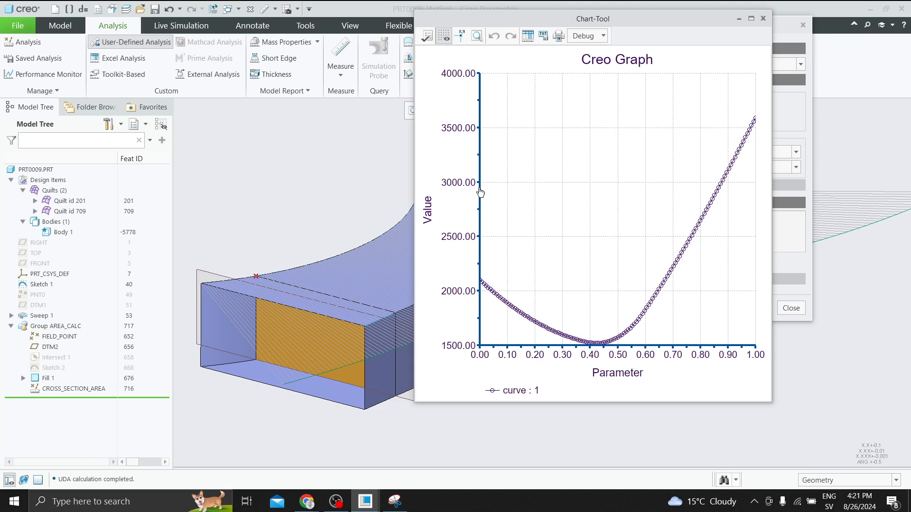
# Step: Examine the computed area plot along the duct from several angles and read the minimum and maximum area values
pyautogui.scroll(-3, 235, 237)
pyautogui.scroll(-3, 249, 254)
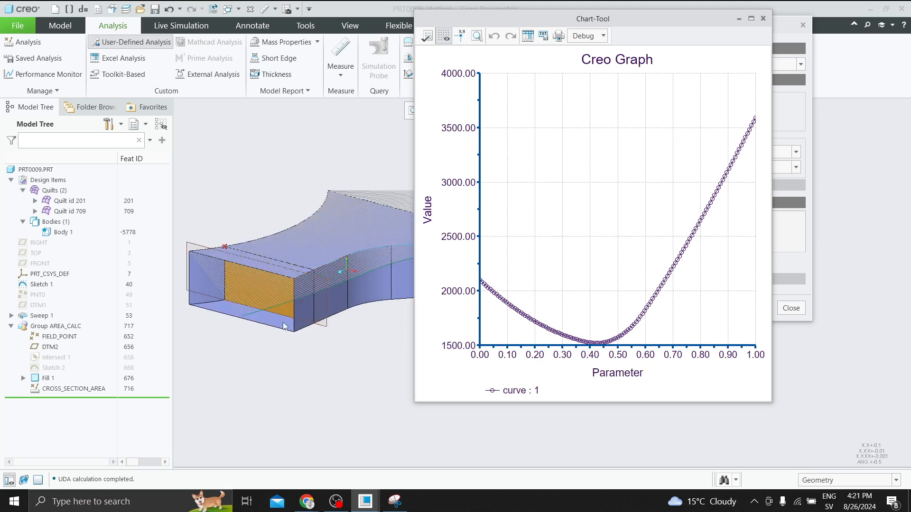
pyautogui.scroll(6, 266, 209)
pyautogui.scroll(-3, 299, 179)
pyautogui.moveTo(337, 184); pyautogui.dragTo(349, 234, button='middle')
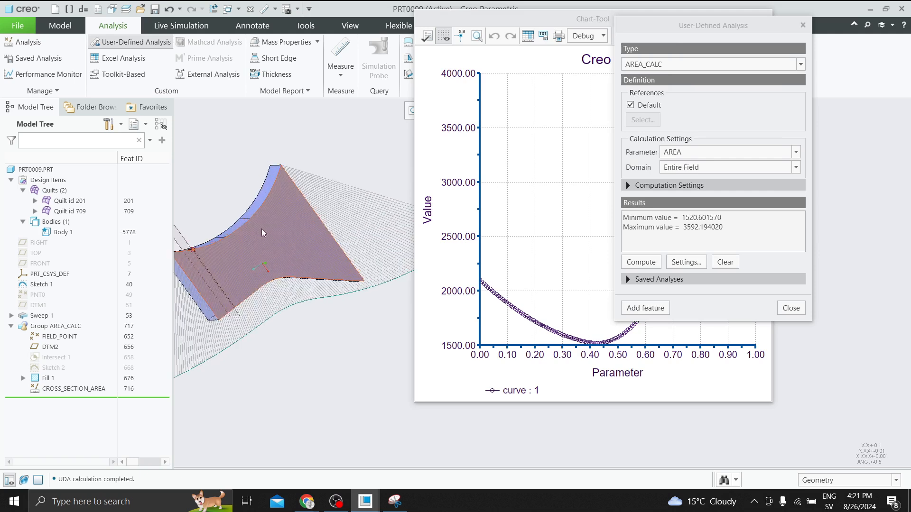
pyautogui.scroll(-1, 261, 229)
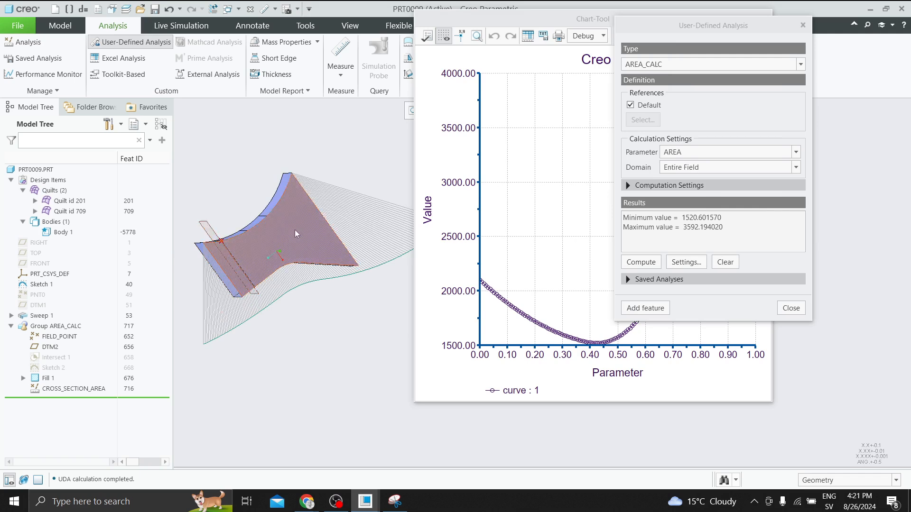
pyautogui.moveTo(257, 266); pyautogui.dragTo(360, 252, button='middle')
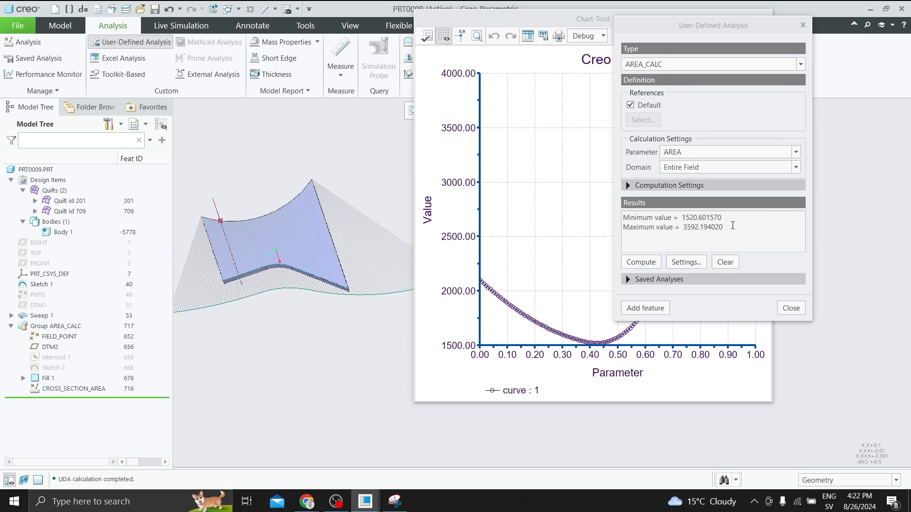
pyautogui.moveTo(735, 220); pyautogui.dragTo(630, 219)
pyautogui.moveTo(723, 228); pyautogui.dragTo(671, 228)
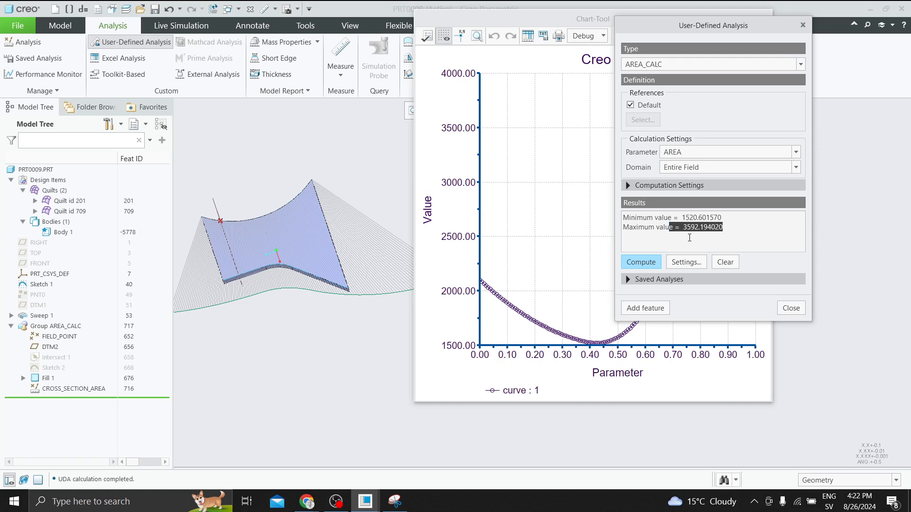
# Step: Enter min_area_analysis as the saved analysis name and add the computed analysis to the model as feature MIN_AREA_ANALYSIS
pyautogui.click(727, 220)
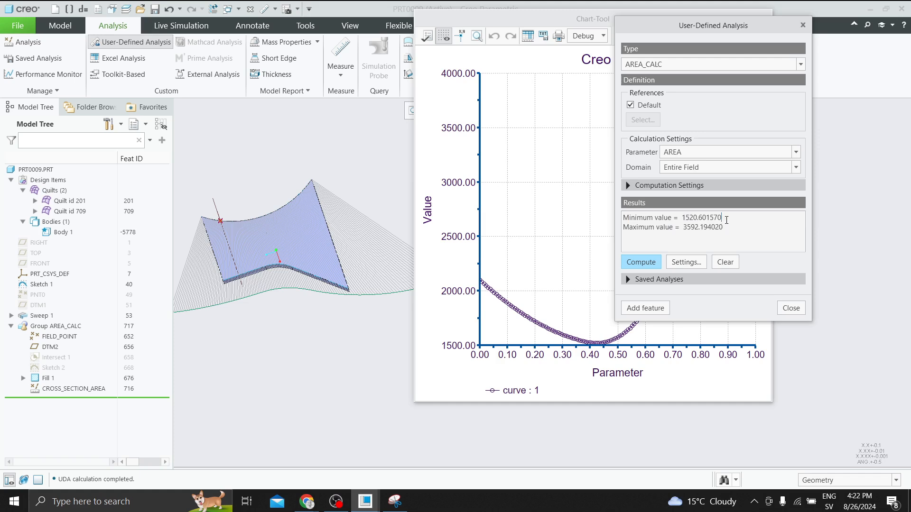
pyautogui.moveTo(726, 220); pyautogui.dragTo(673, 219)
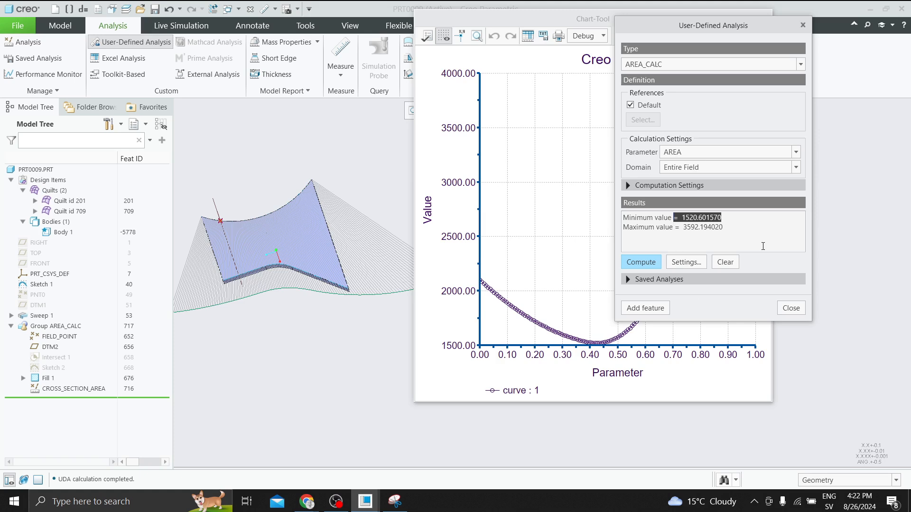
pyautogui.click(629, 281)
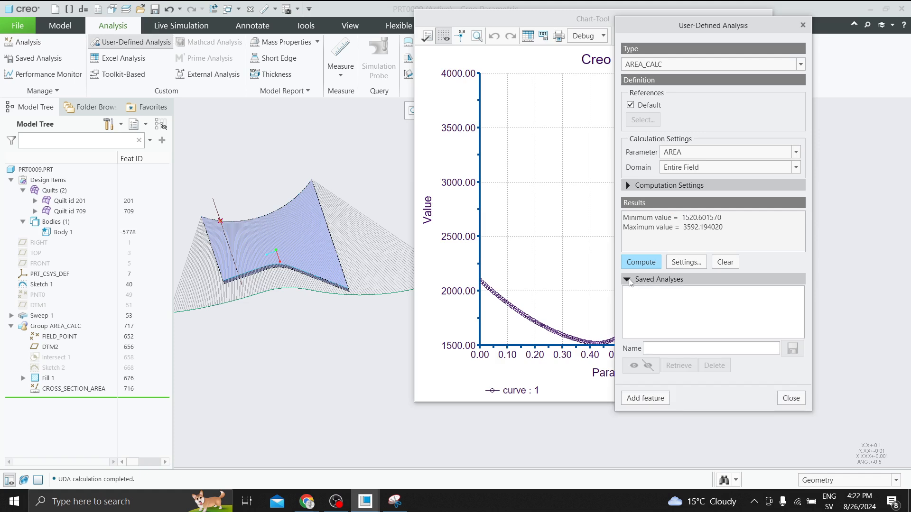
pyautogui.click(629, 281)
pyautogui.click(629, 281)
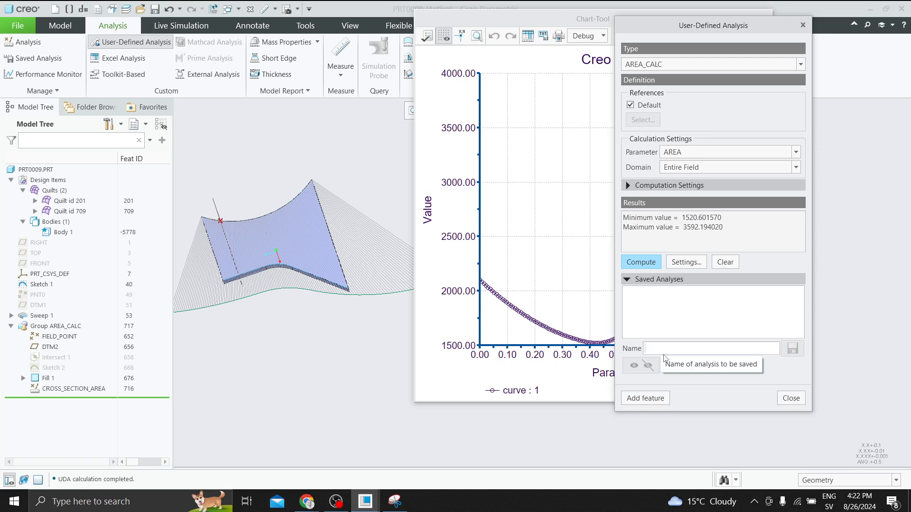
pyautogui.write('min_area')
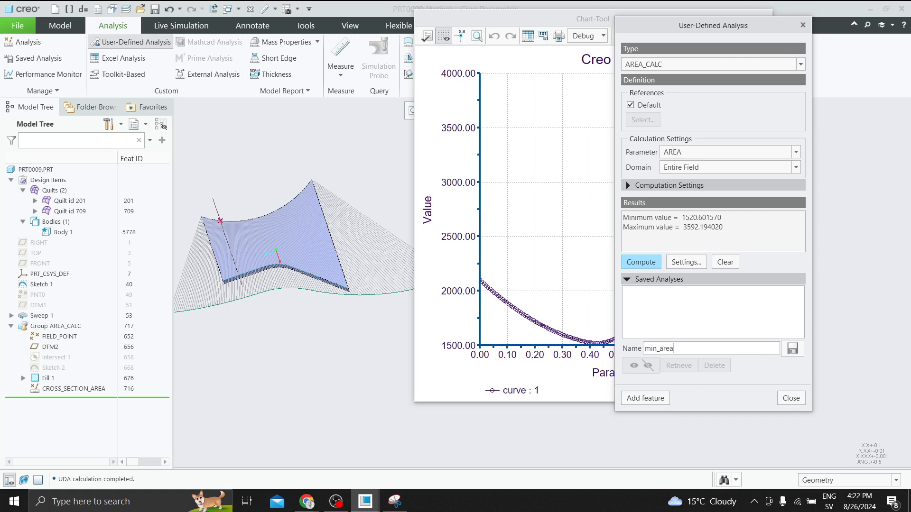
pyautogui.write('_anaö')
pyautogui.click(645, 399)
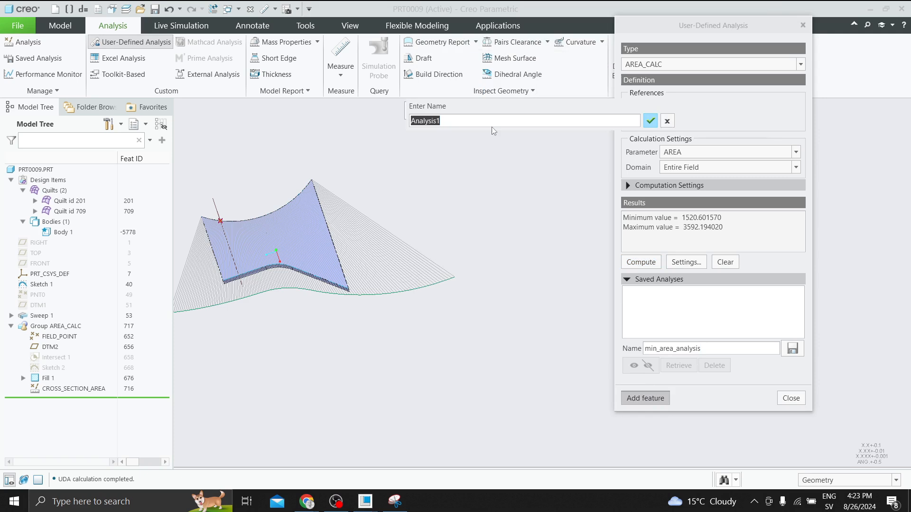
pyautogui.write('mina')
pyautogui.click(650, 121)
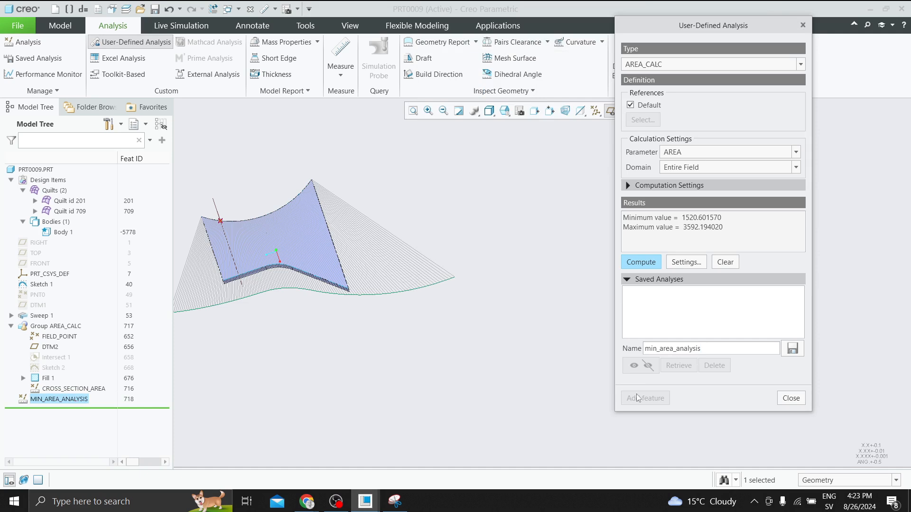
pyautogui.click(791, 398)
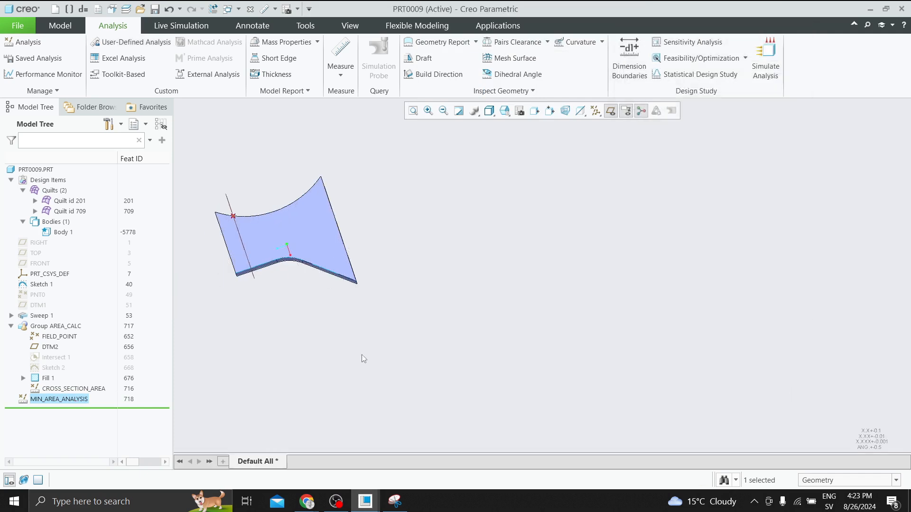
# Step: Open the feature information for MIN_AREA_ANALYSIS and review its element and analysis data
pyautogui.rightClick(57, 398)
pyautogui.moveTo(122, 374)
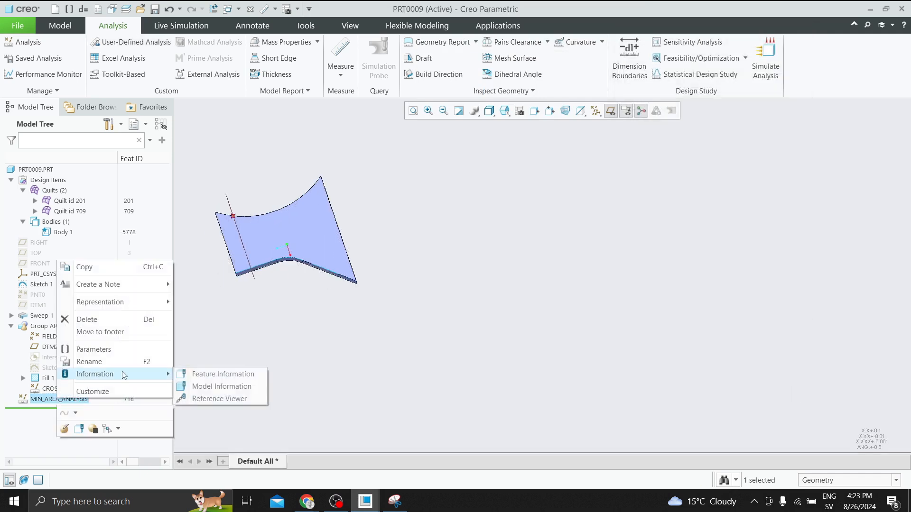
pyautogui.click(223, 375)
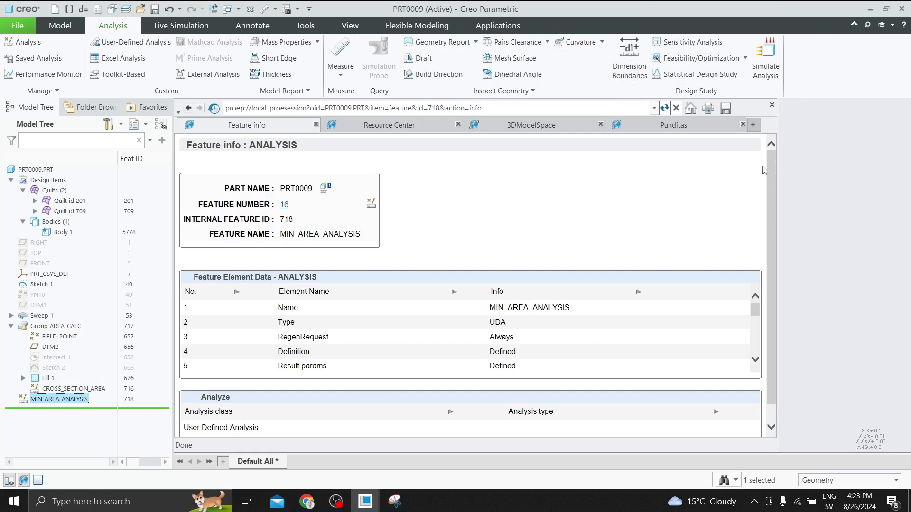
pyautogui.scroll(-1, 767, 389)
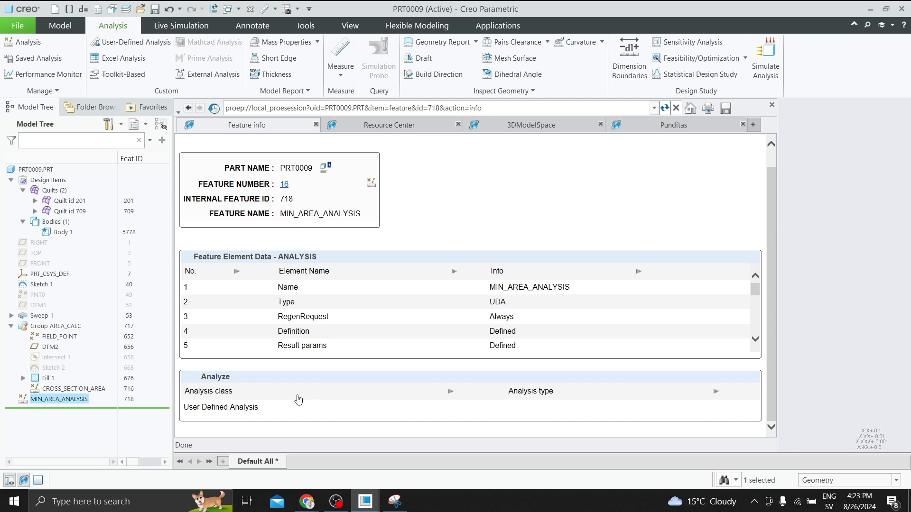
pyautogui.click(772, 104)
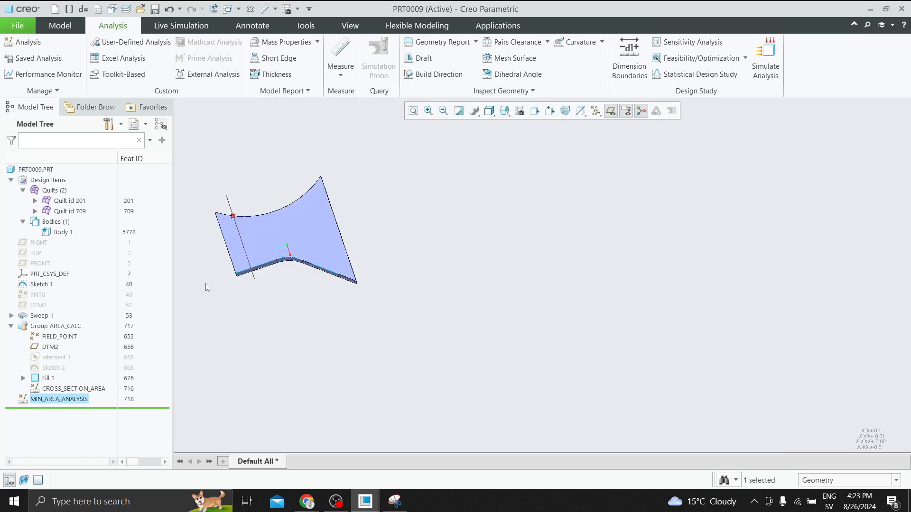
# Step: Redefine MIN_AREA_ANALYSIS and set Create to YES for its UDM_MIN_VAL result parameter
pyautogui.rightClick(71, 401)
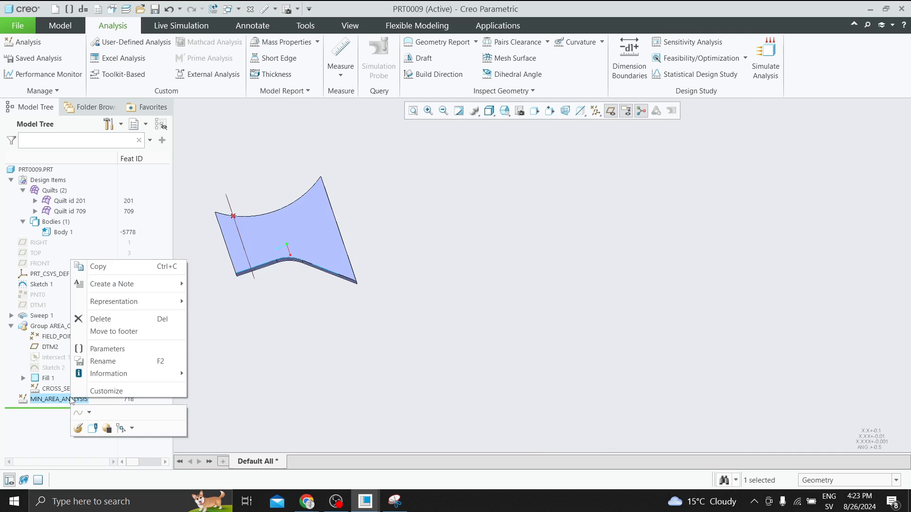
pyautogui.click(78, 427)
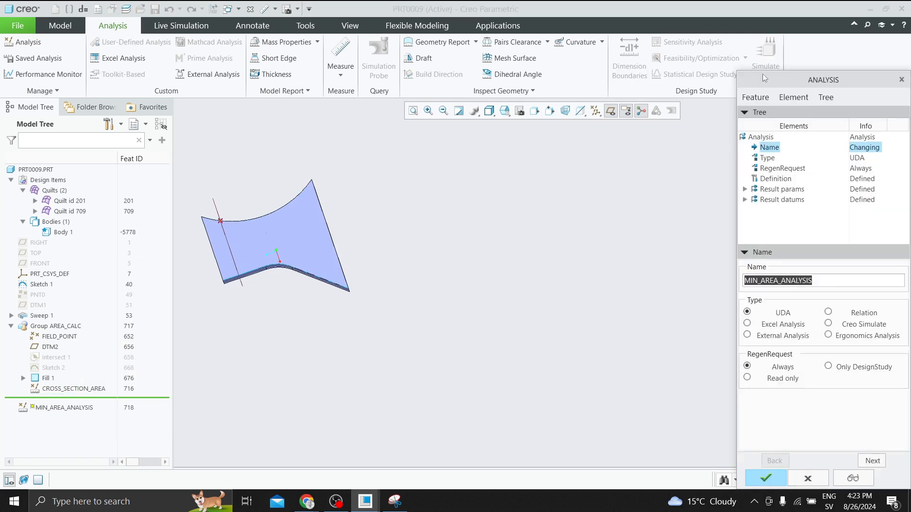
pyautogui.moveTo(763, 76); pyautogui.dragTo(526, 11)
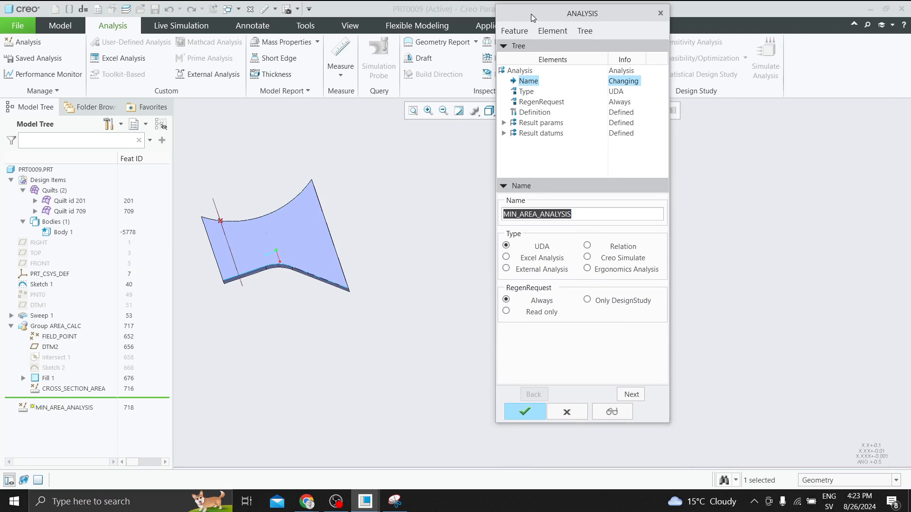
pyautogui.click(504, 123)
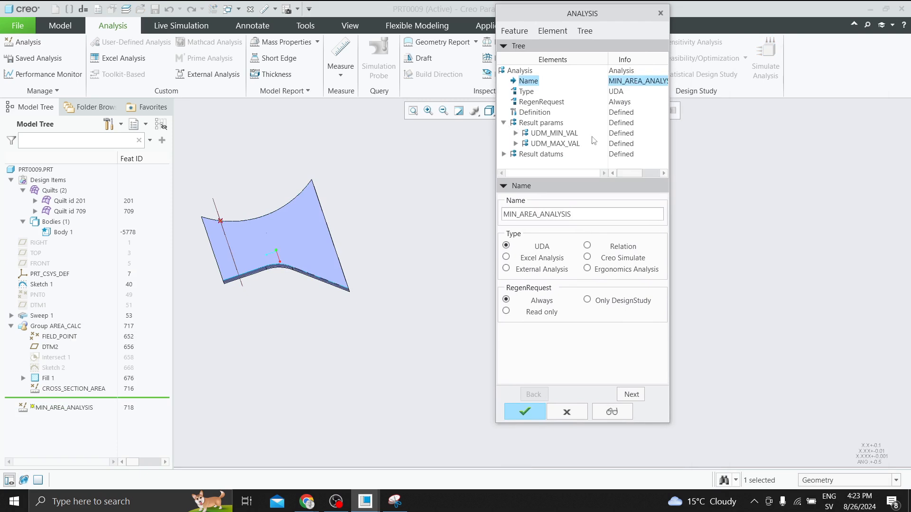
pyautogui.click(516, 134)
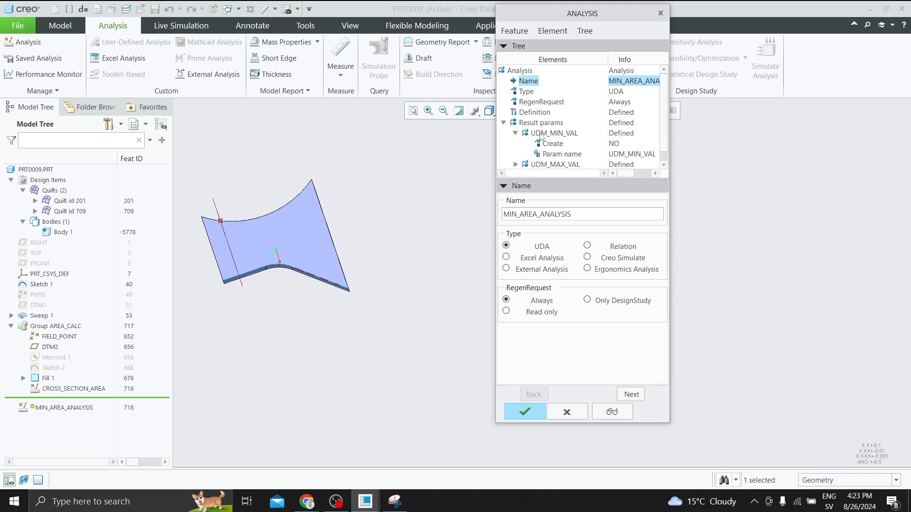
pyautogui.click(621, 144)
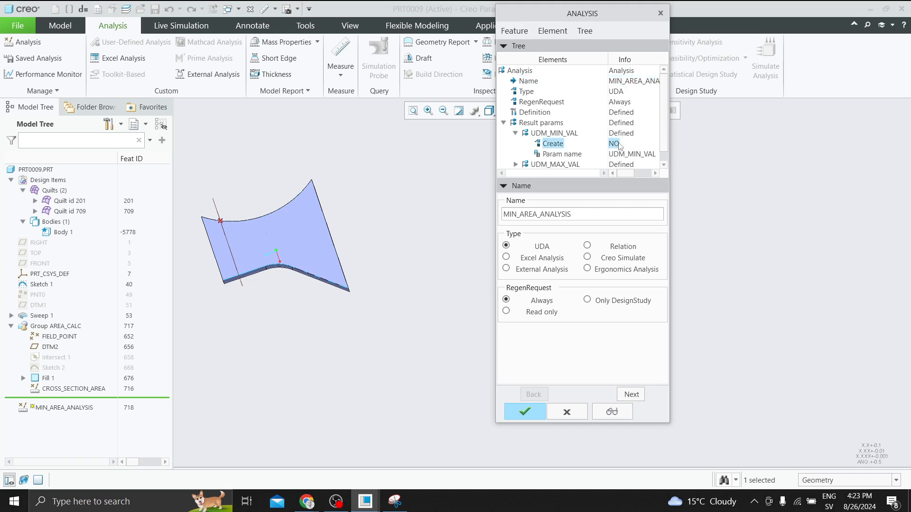
pyautogui.click(552, 144)
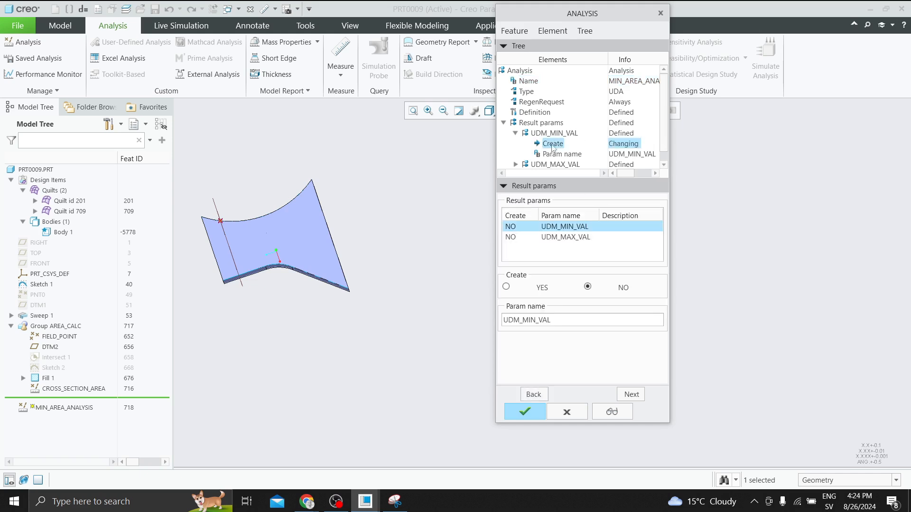
pyautogui.click(506, 287)
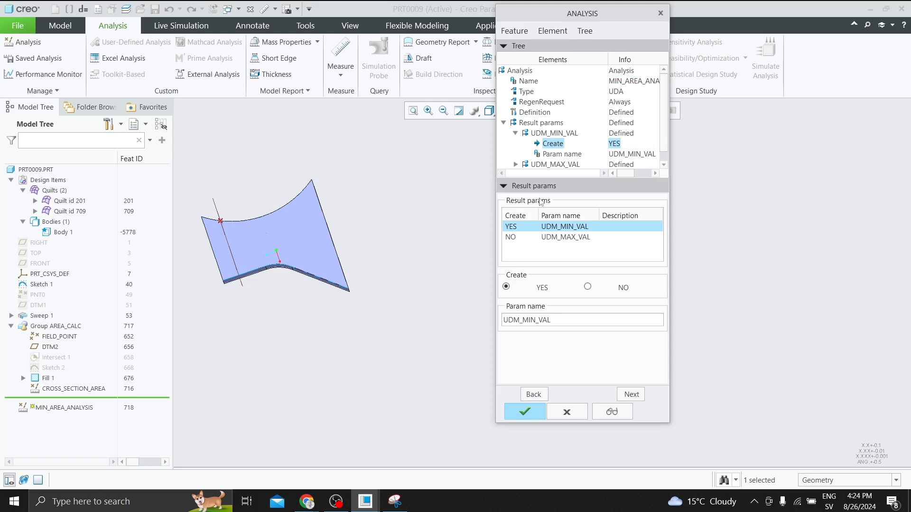
# Step: Set Create to YES for the UDA_MIN_PNT result datum of the analysis
pyautogui.click(516, 164)
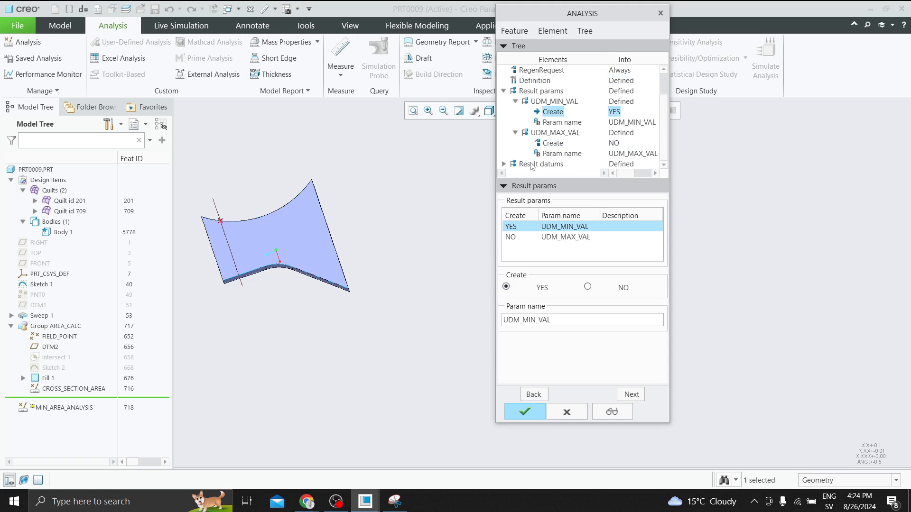
pyautogui.click(504, 164)
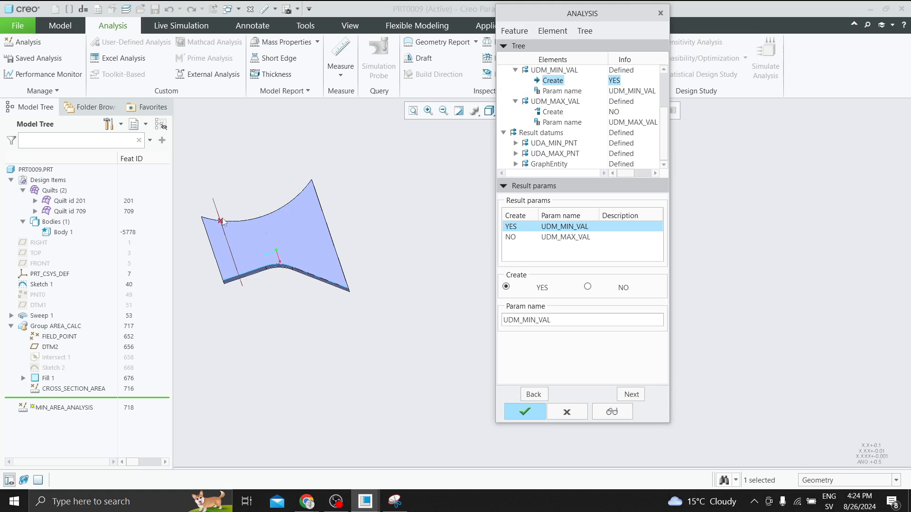
pyautogui.scroll(3, 221, 222)
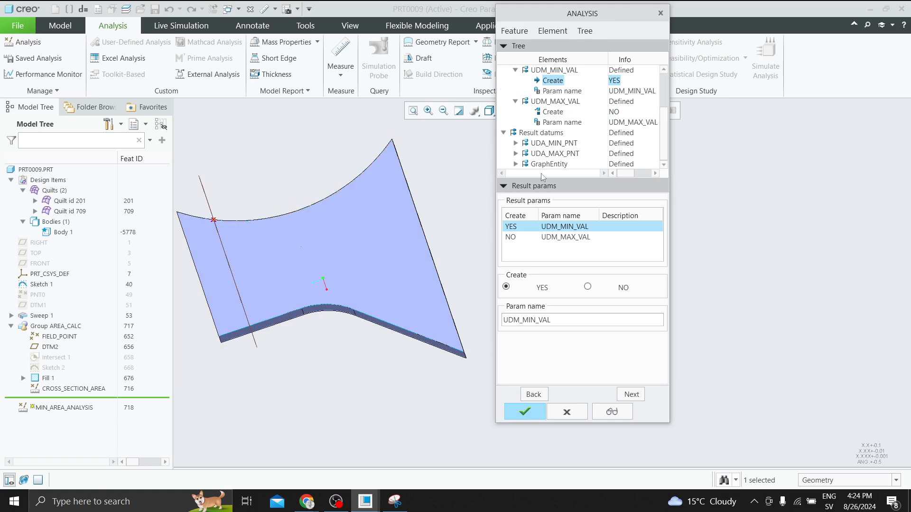
pyautogui.click(516, 143)
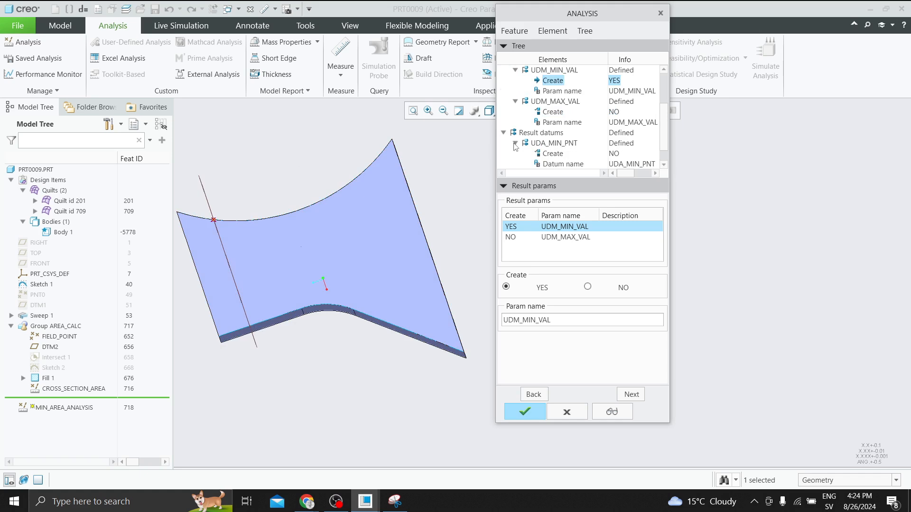
pyautogui.click(619, 154)
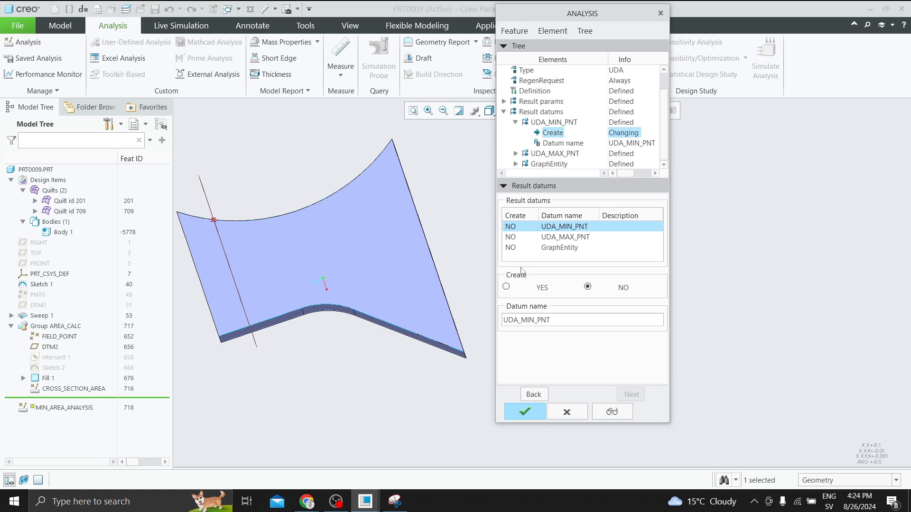
pyautogui.click(505, 286)
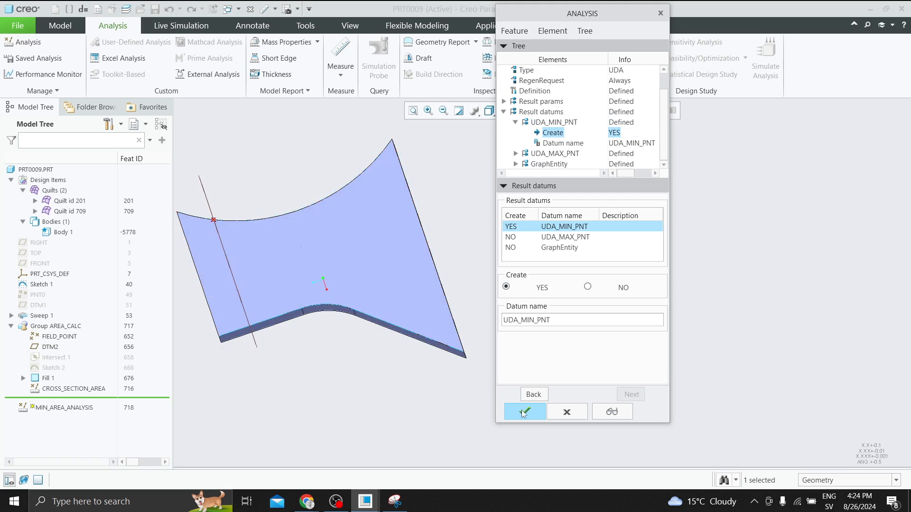
# Step: Set Create to YES for the GraphEntity result datum and accept the redefined analysis feature
pyautogui.click(516, 248)
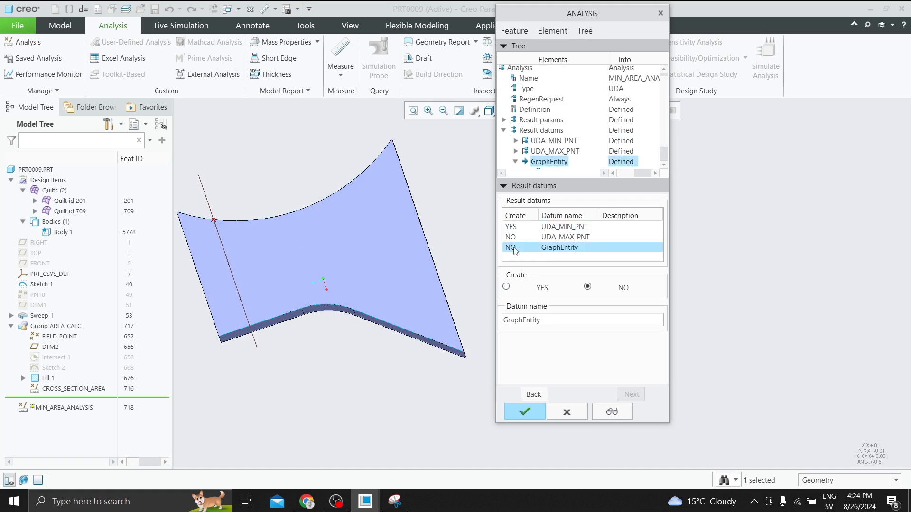
pyautogui.click(507, 287)
pyautogui.click(525, 410)
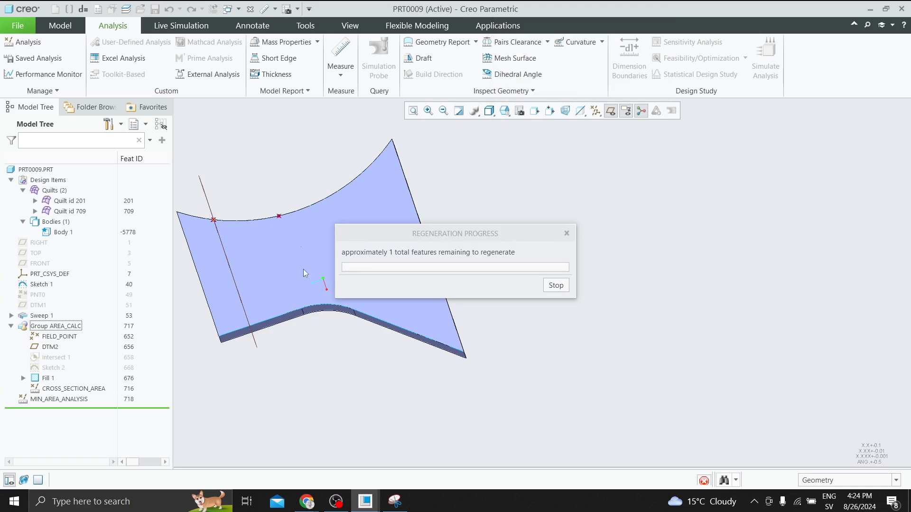
# Step: Inspect the minimum-area point on the duct edge and reopen the MIN_AREA_ANALYSIS definition to review its UDM_MIN_VAL result parameter
pyautogui.scroll(-4, 334, 302)
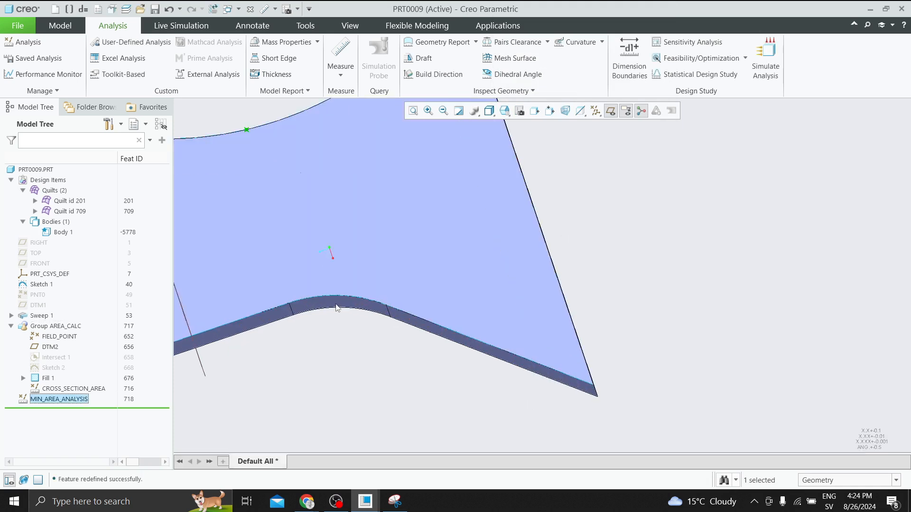
pyautogui.scroll(3, 571, 361)
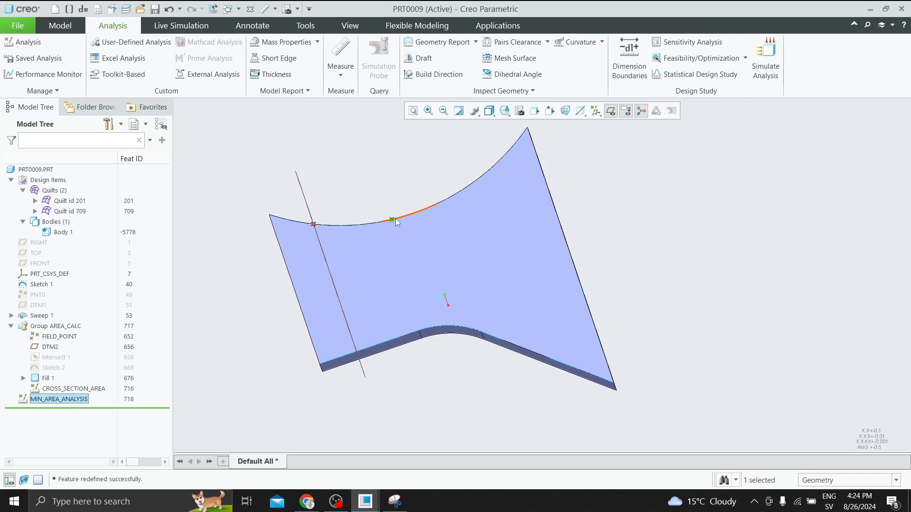
pyautogui.click(232, 309)
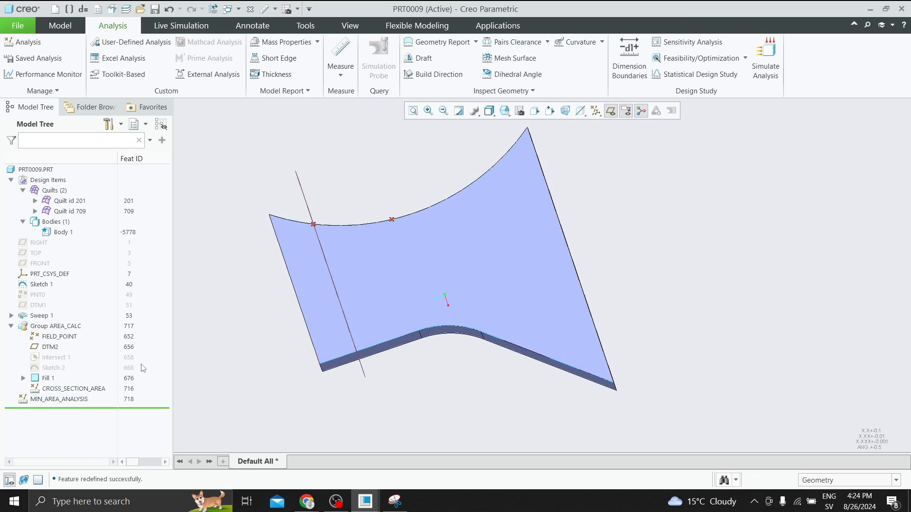
pyautogui.rightClick(65, 402)
pyautogui.click(73, 431)
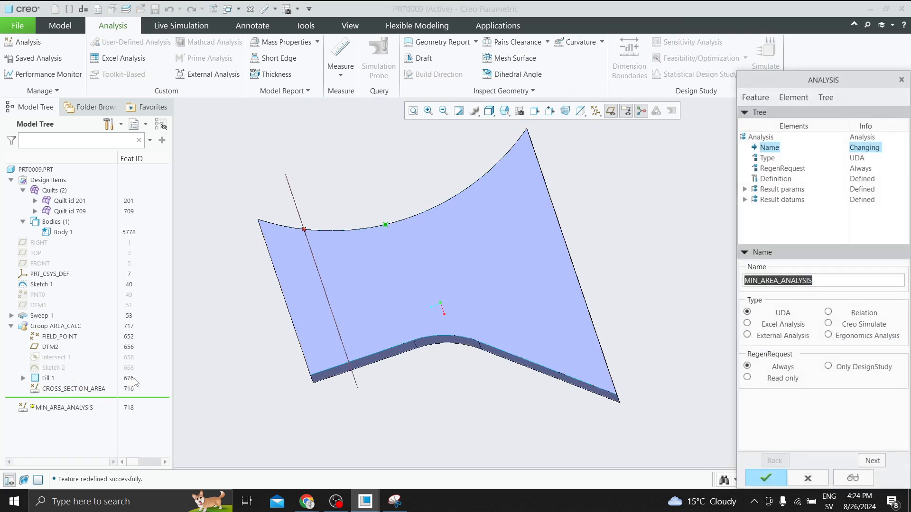
pyautogui.click(745, 189)
pyautogui.click(801, 200)
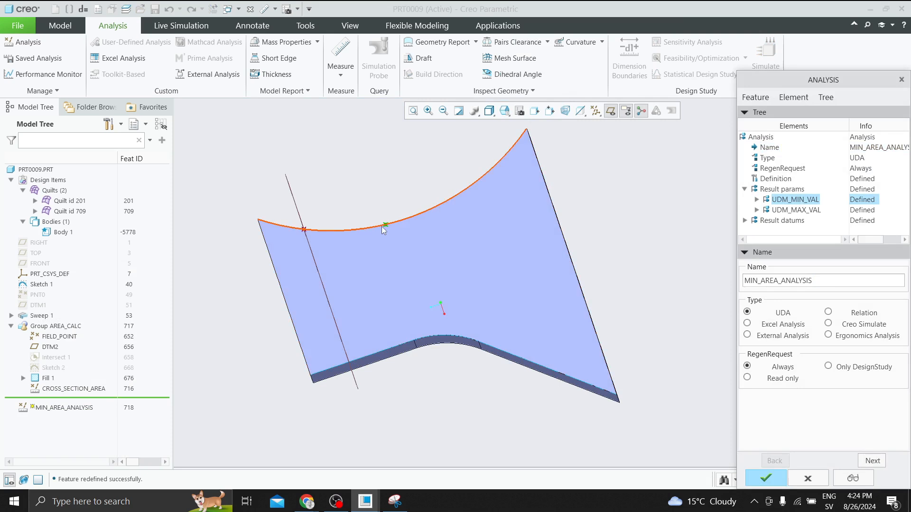
# Step: Review the area calculation settings and result parameters in the MIN_AREA_ANALYSIS definition, then cancel the redefinition
pyautogui.click(869, 461)
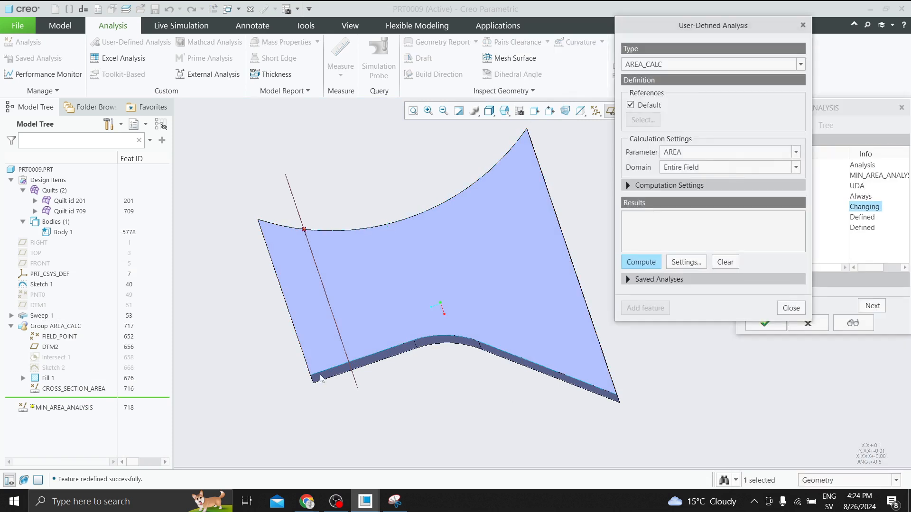
pyautogui.click(790, 308)
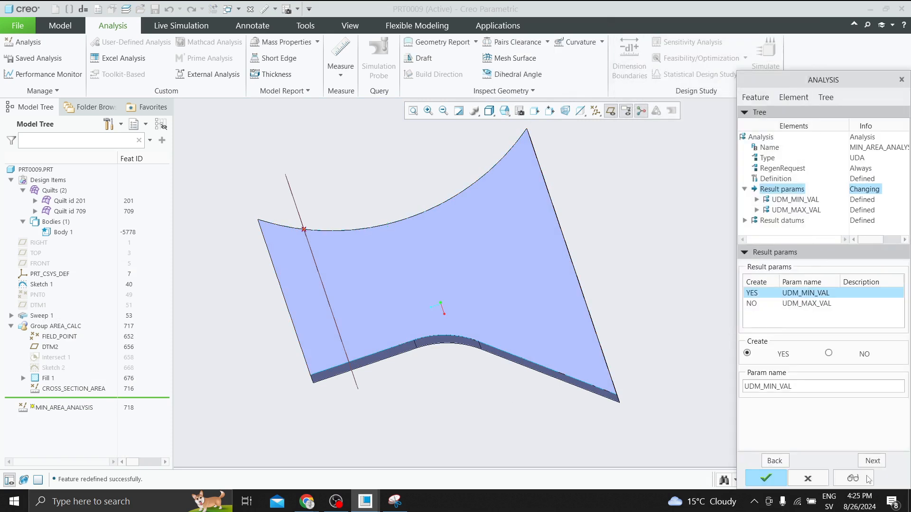
pyautogui.click(807, 478)
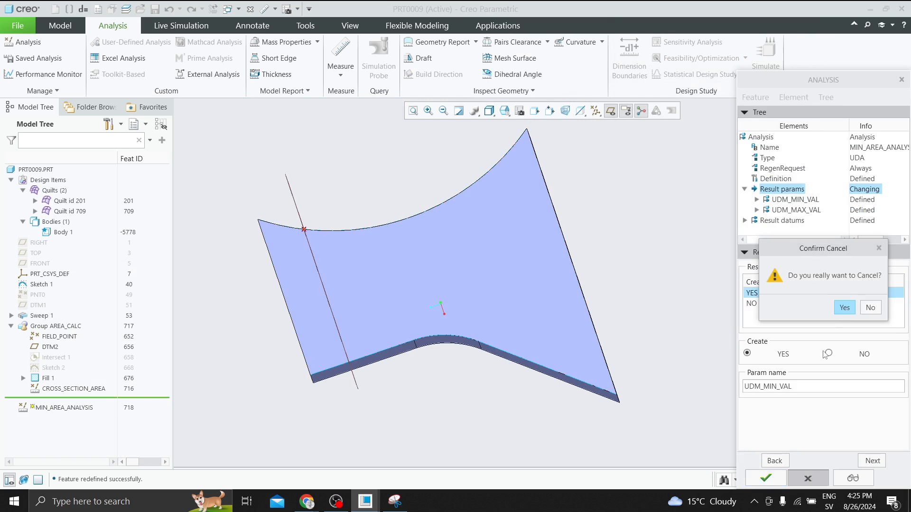
pyautogui.click(785, 307)
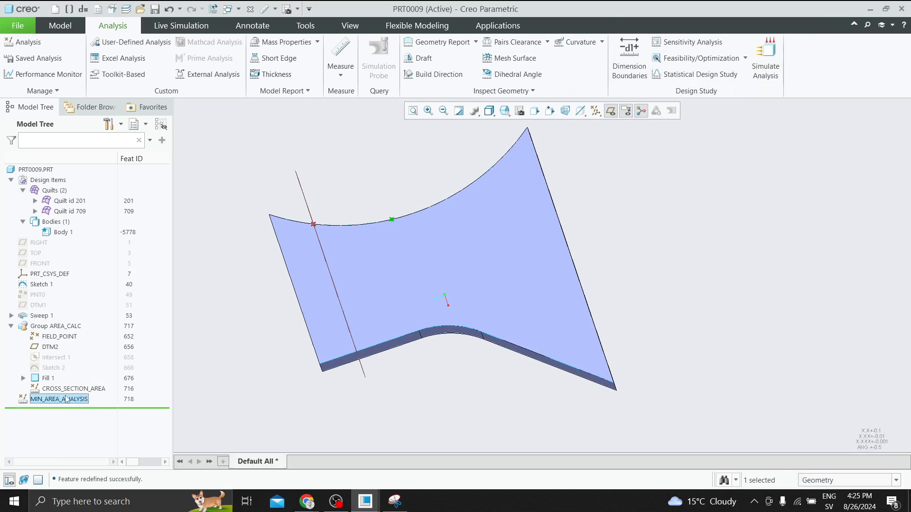
# Step: Read the UDM_MIN_VAL local parameter in the feature information of MIN_AREA_ANALYSIS
pyautogui.rightClick(69, 399)
pyautogui.click(90, 425)
pyautogui.moveTo(774, 313); pyautogui.dragTo(778, 427)
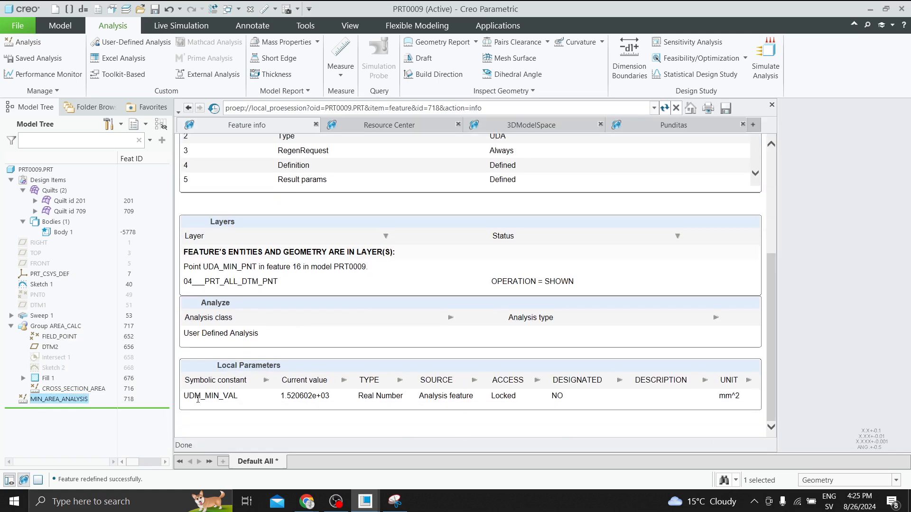
pyautogui.moveTo(284, 395); pyautogui.dragTo(630, 404)
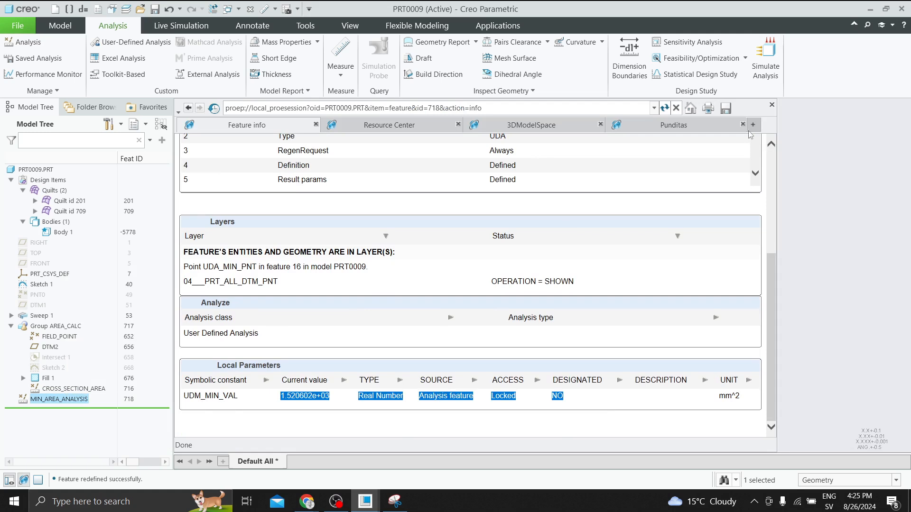
pyautogui.click(771, 105)
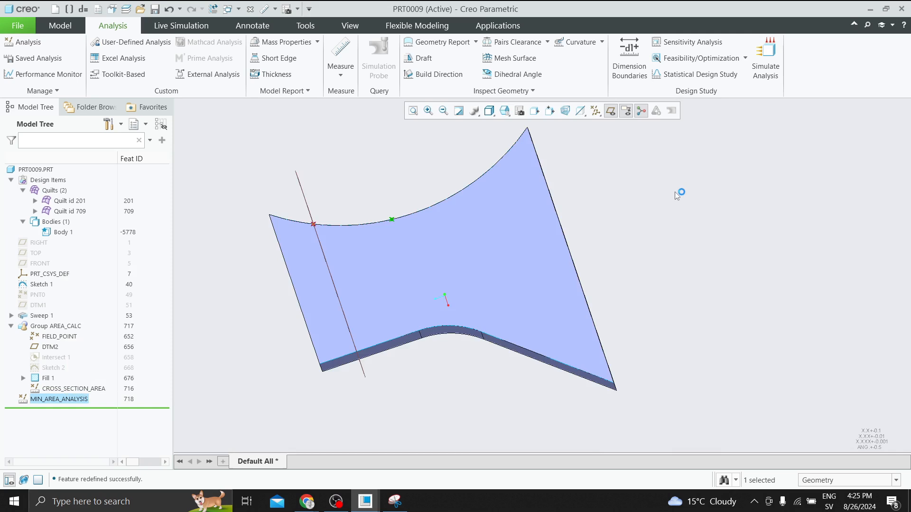
# Step: Review the part's parameter list with the name column widened, and leave it without changes
pyautogui.click(69, 8)
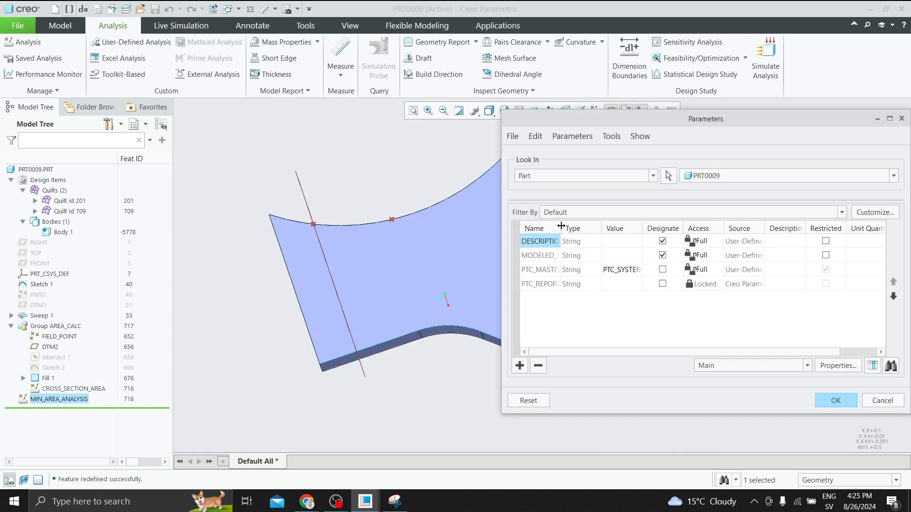
pyautogui.moveTo(560, 227); pyautogui.dragTo(642, 226)
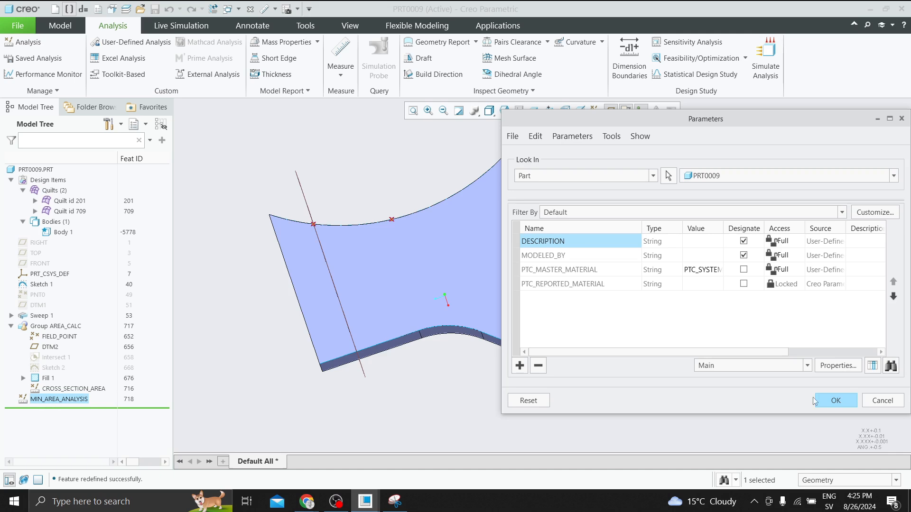
pyautogui.click(881, 402)
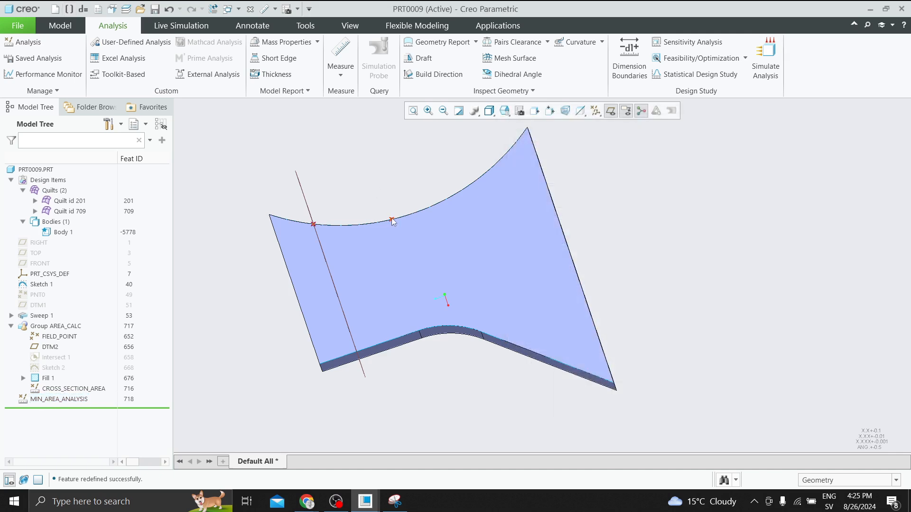
# Step: Create a datum plane parallel to DTM2 and through the UDA_MIN_PNT point of MIN_AREA_ANALYSIS
pyautogui.click(392, 221)
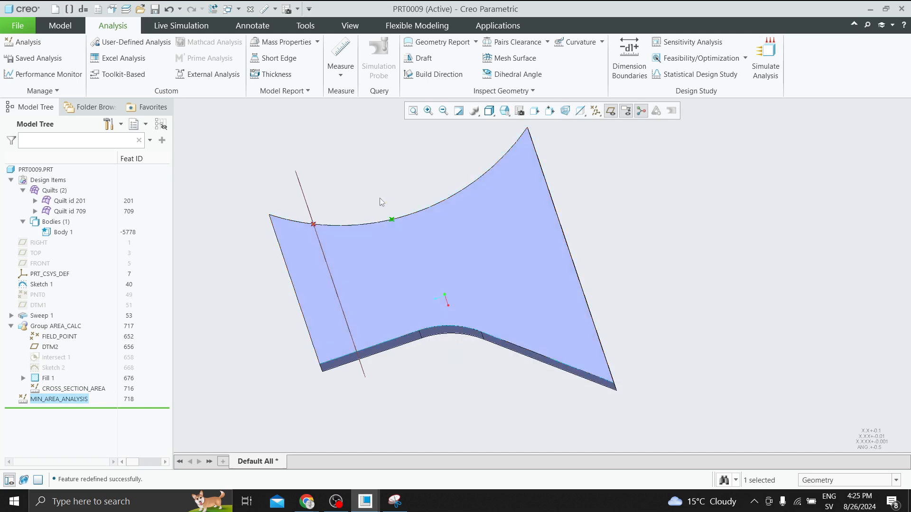
pyautogui.click(379, 198)
pyautogui.moveTo(380, 197)
pyautogui.mouseDown(button='middle')
pyautogui.moveTo(416, 198)
pyautogui.moveTo(404, 201)
pyautogui.moveTo(396, 181)
pyautogui.moveTo(388, 216)
pyautogui.moveTo(405, 185)
pyautogui.moveTo(389, 205)
pyautogui.mouseUp(button='middle')
pyautogui.click(298, 229)
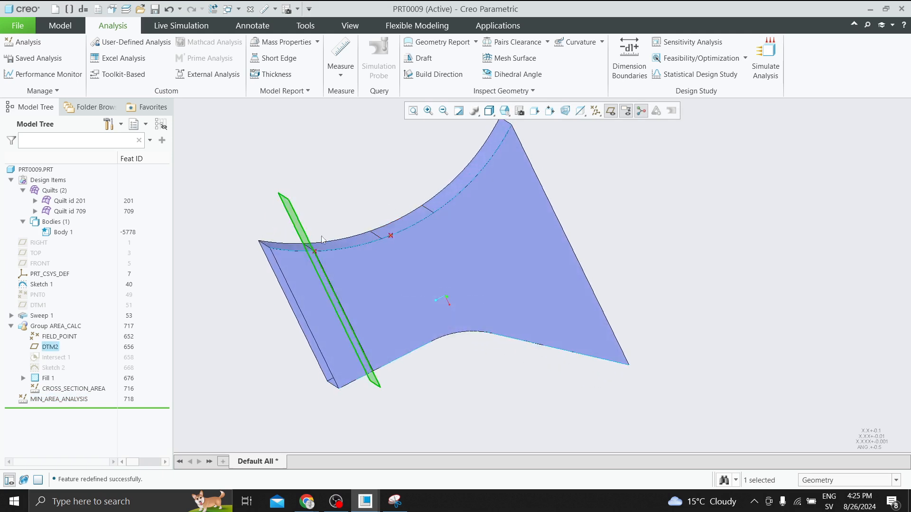
pyautogui.keyDown('ctrl'); pyautogui.click(390, 236); pyautogui.keyUp('ctrl')
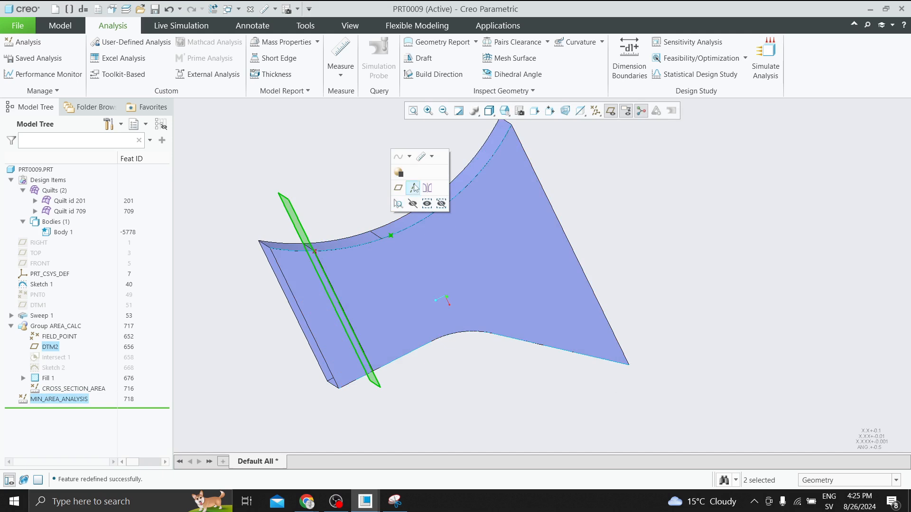
pyautogui.click(398, 187)
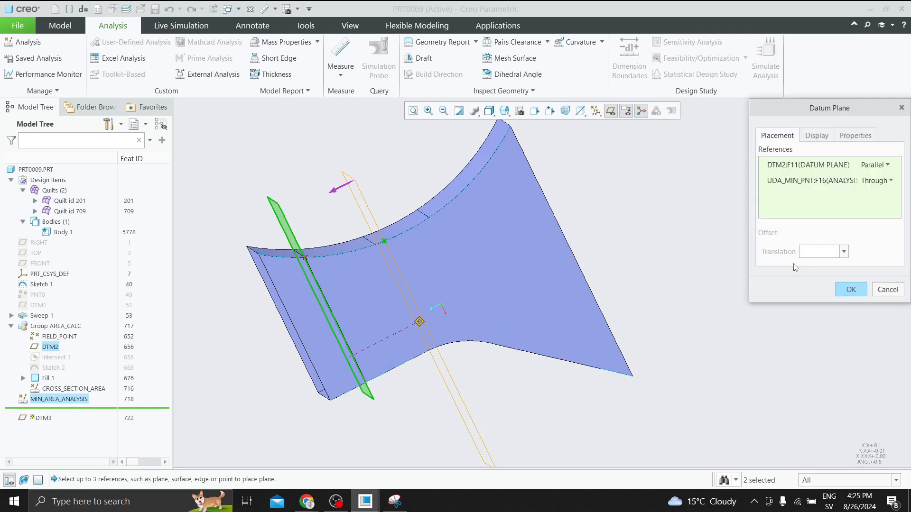
pyautogui.click(850, 289)
pyautogui.moveTo(688, 261); pyautogui.dragTo(517, 203, button='middle')
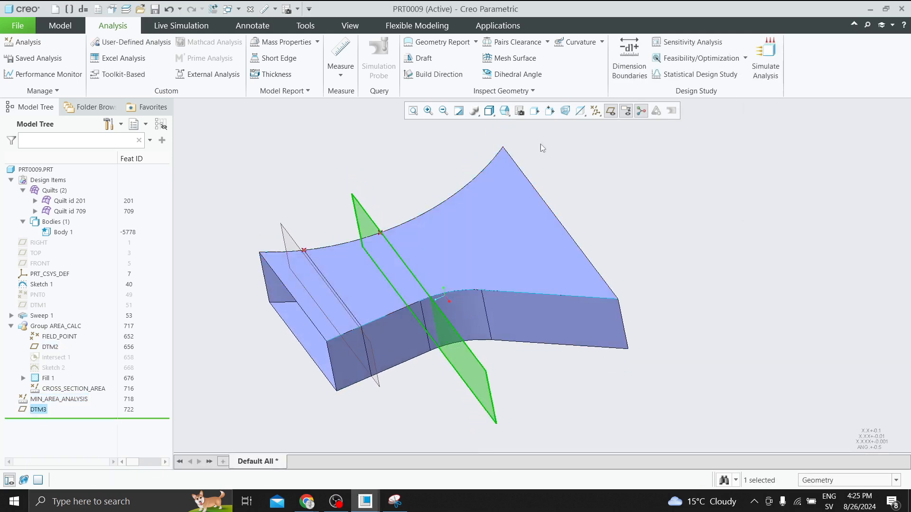
pyautogui.click(661, 186)
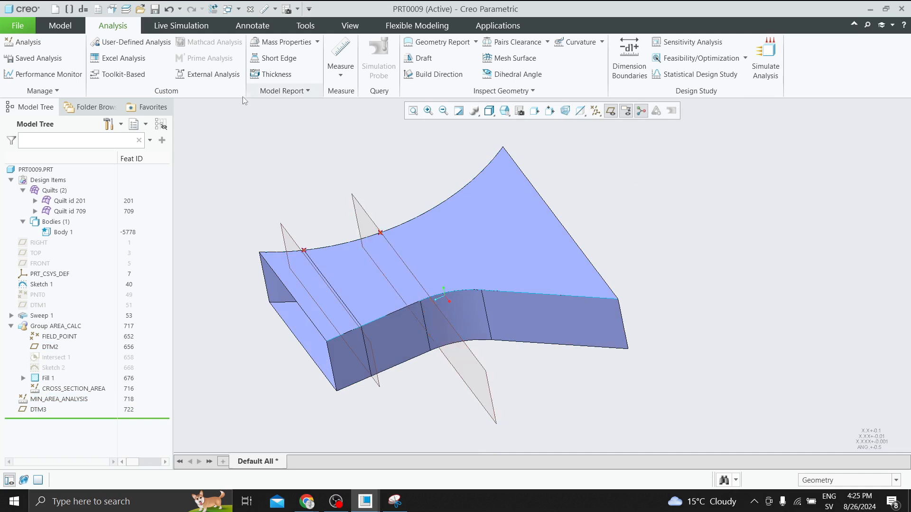
# Step: Intersect the swept channel quilt with the datum plane through the minimum-area point
pyautogui.click(61, 26)
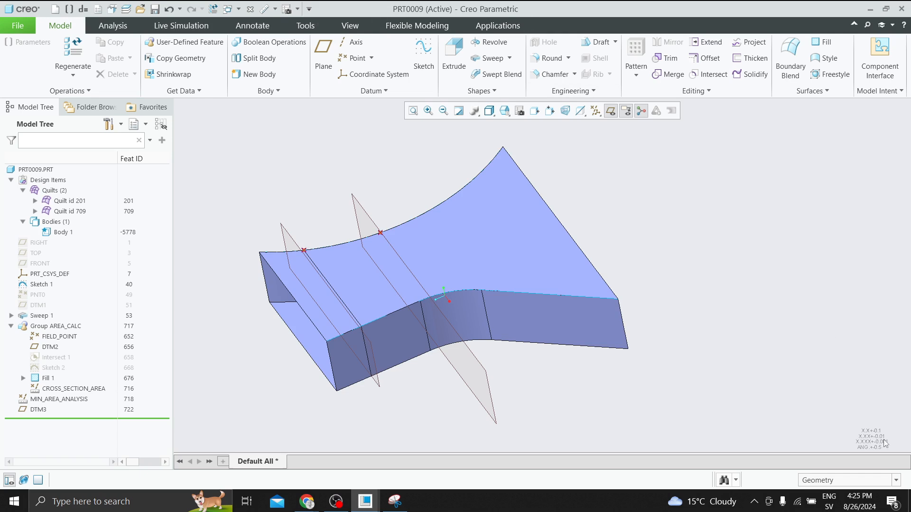
pyautogui.click(896, 481)
pyautogui.click(820, 413)
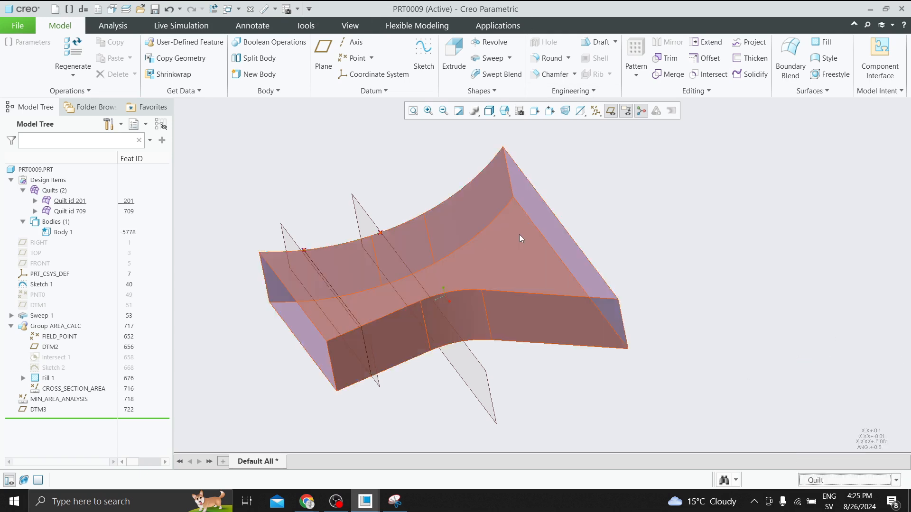
pyautogui.click(519, 234)
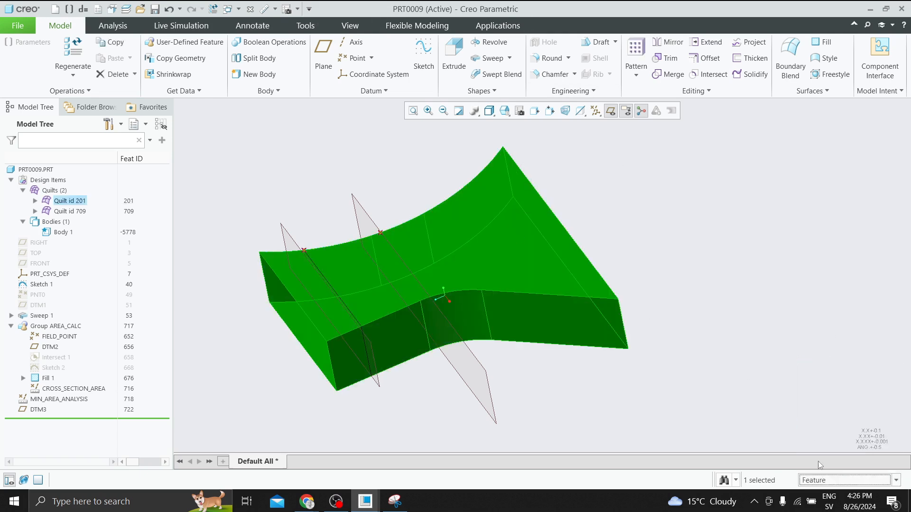
pyautogui.click(845, 480)
pyautogui.click(811, 361)
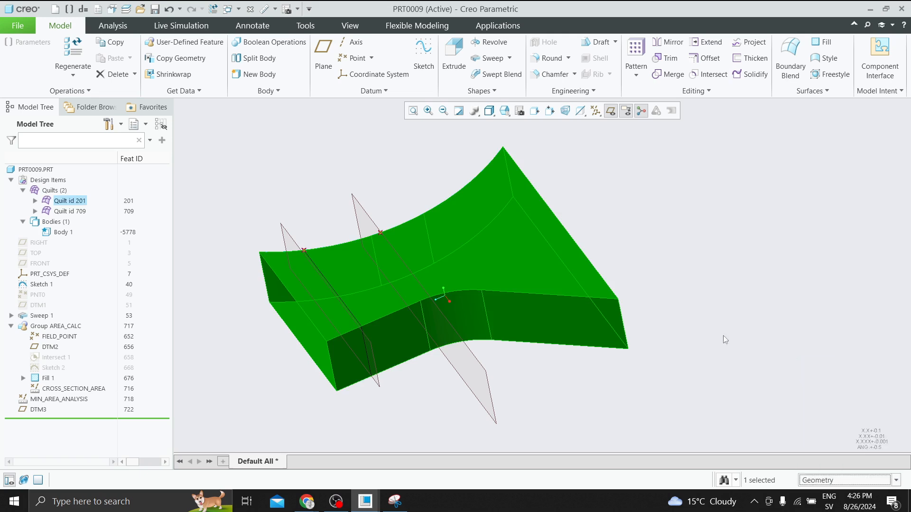
pyautogui.keyDown('ctrl'); pyautogui.click(479, 365); pyautogui.keyUp('ctrl')
pyautogui.click(710, 75)
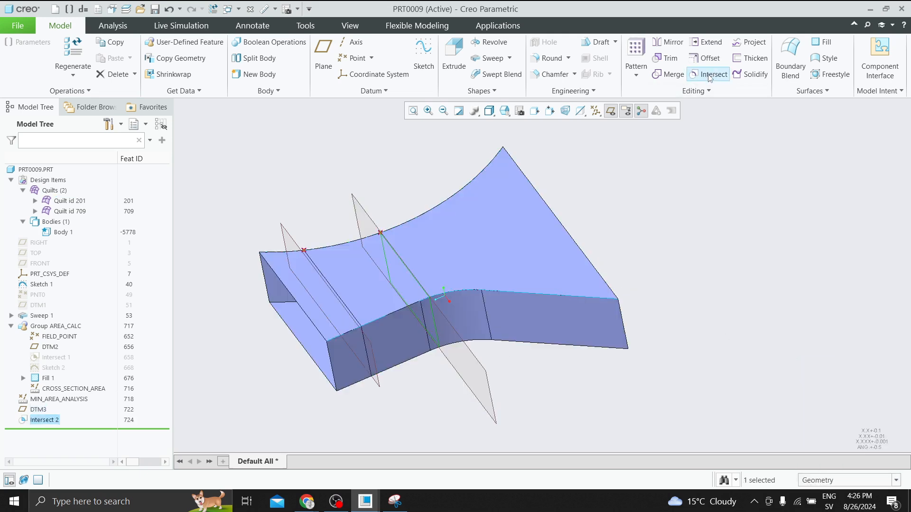
# Step: Start a sketch on the datum plane through the minimum-area point
pyautogui.click(365, 207)
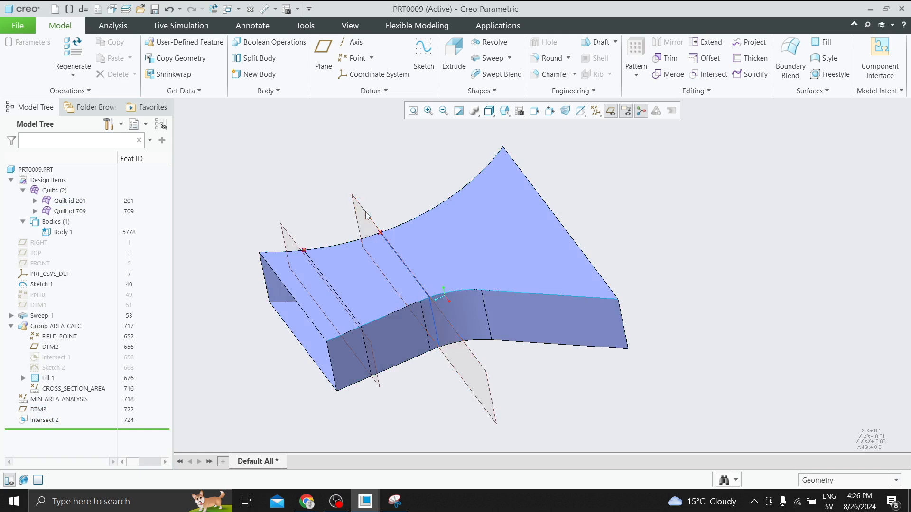
pyautogui.click(362, 219)
pyautogui.click(372, 160)
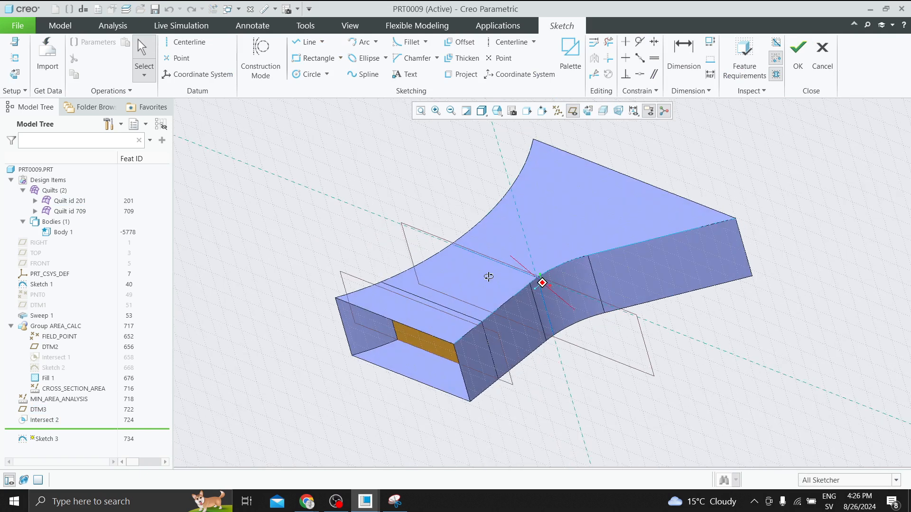
# Step: Project the intersection curve into the sketch as a loop and finish the sketch
pyautogui.click(461, 74)
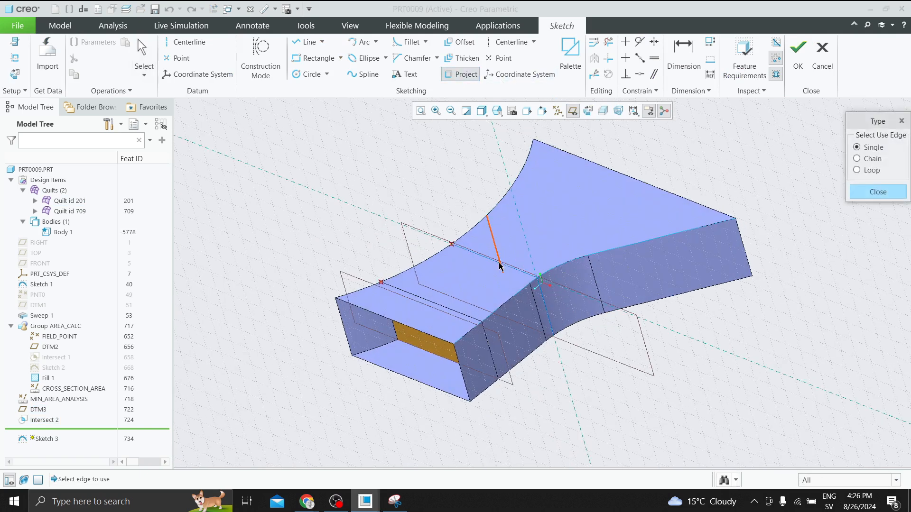
pyautogui.middleClick(543, 306)
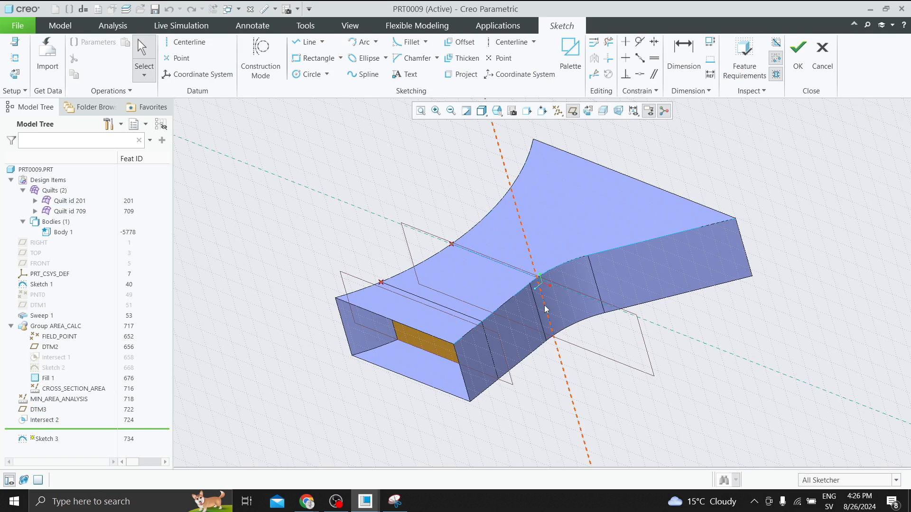
pyautogui.moveTo(483, 265)
pyautogui.mouseDown(button='middle')
pyautogui.moveTo(497, 255)
pyautogui.moveTo(545, 281)
pyautogui.moveTo(490, 274)
pyautogui.mouseUp(button='middle')
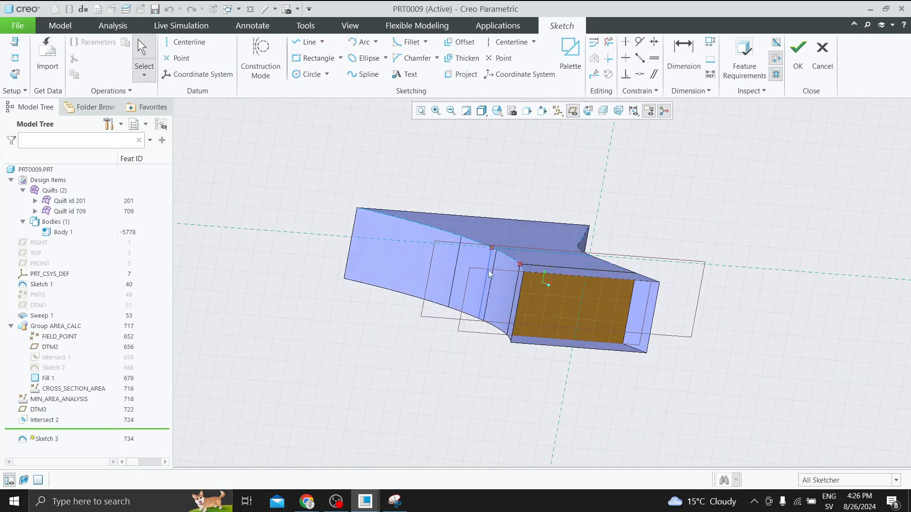
pyautogui.click(476, 72)
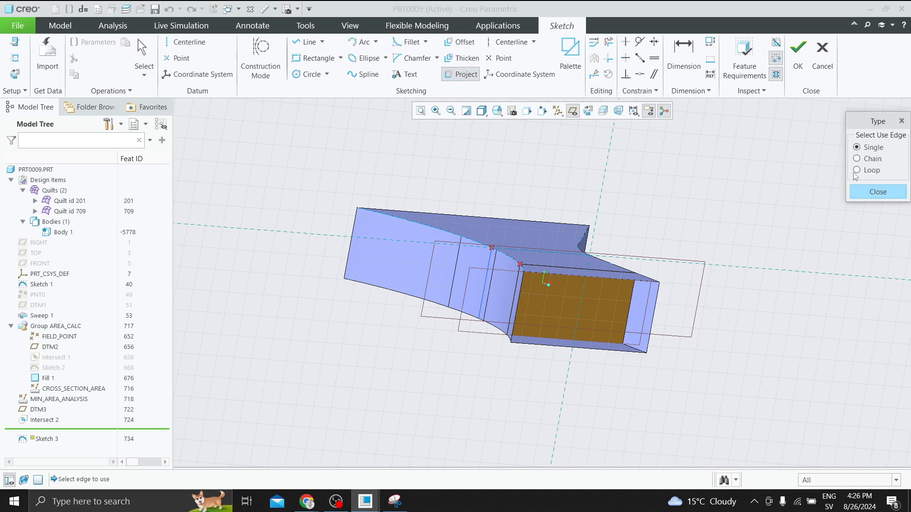
pyautogui.click(856, 170)
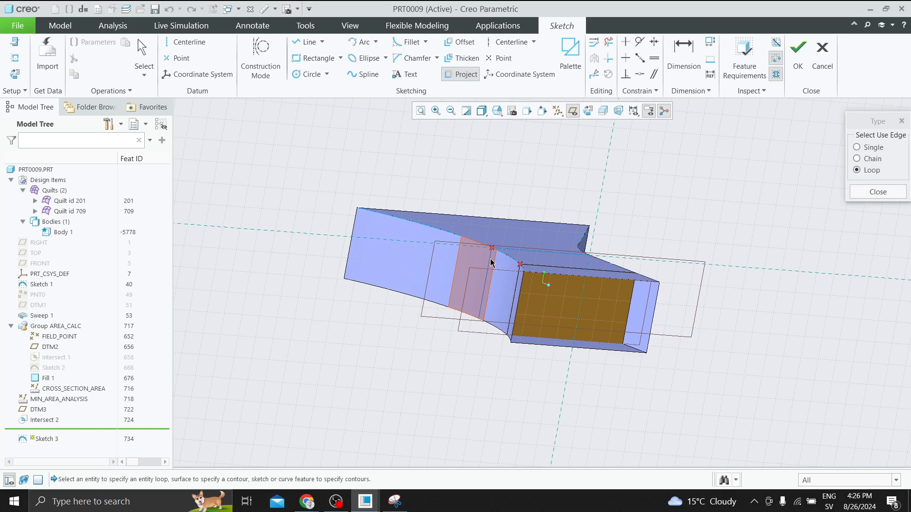
pyautogui.moveTo(491, 261); pyautogui.dragTo(492, 281, button='middle')
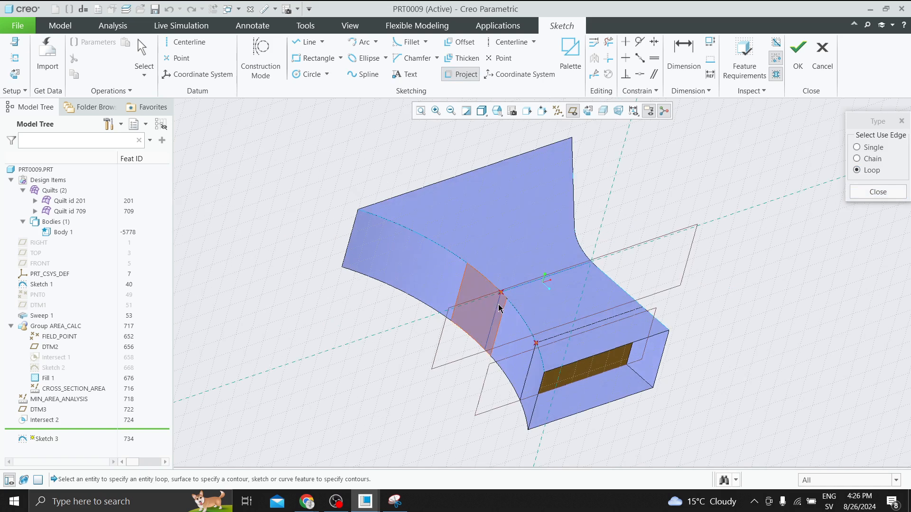
pyautogui.moveTo(504, 307); pyautogui.dragTo(509, 302, button='middle')
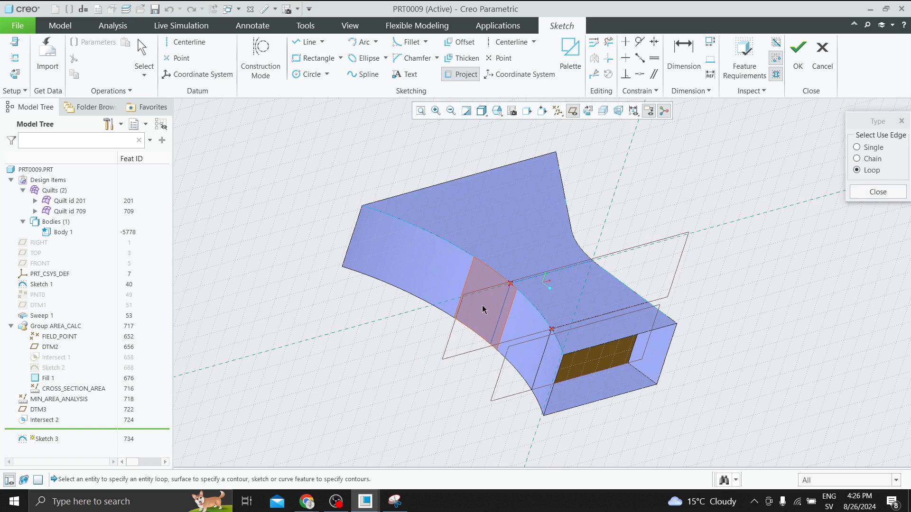
pyautogui.click(508, 305)
pyautogui.click(875, 195)
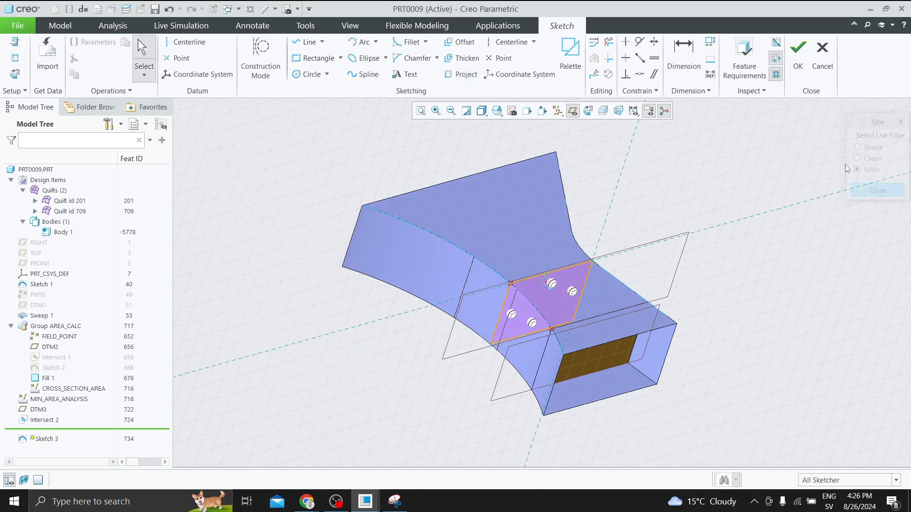
pyautogui.click(798, 48)
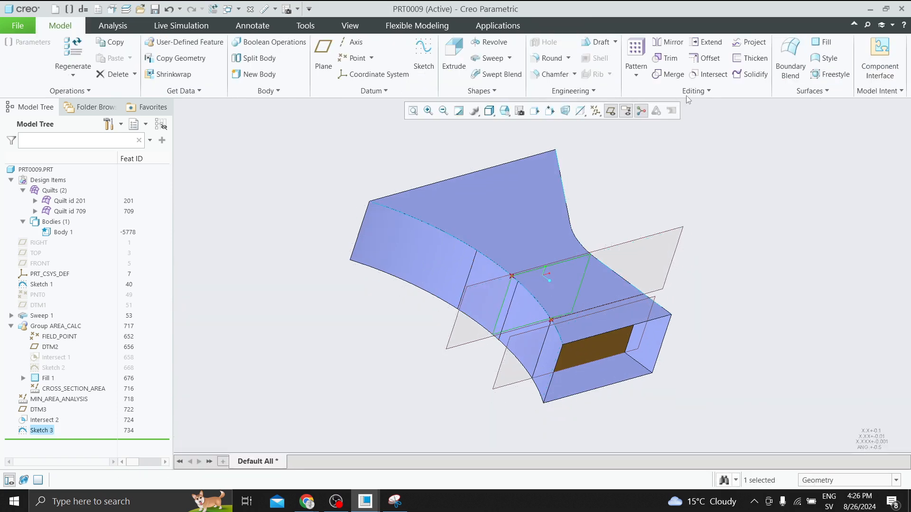
# Step: Fill the projected section sketch with a flat surface, inspect it inside the channel, and hide the datum planes
pyautogui.click(824, 42)
pyautogui.moveTo(757, 174)
pyautogui.mouseDown(button='middle')
pyautogui.moveTo(698, 178)
pyautogui.moveTo(565, 231)
pyautogui.mouseUp(button='middle')
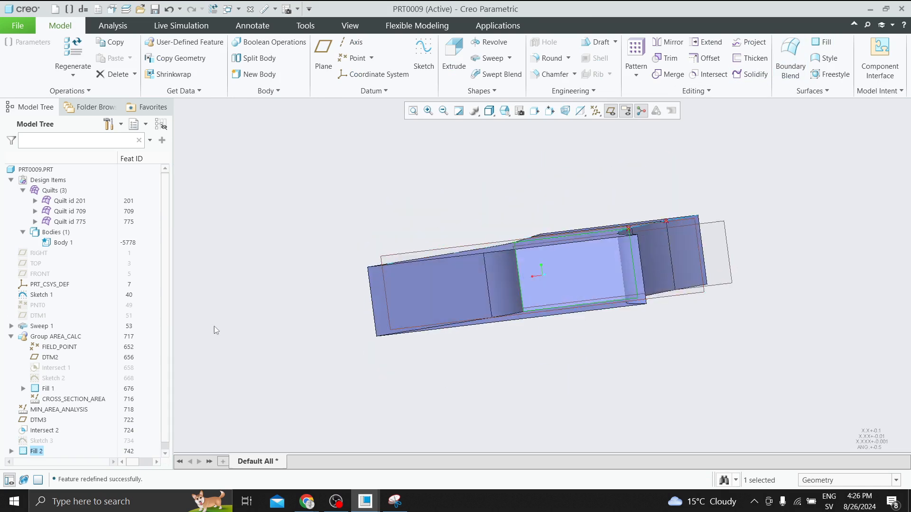
pyautogui.click(590, 277)
pyautogui.moveTo(612, 339); pyautogui.dragTo(667, 346, button='middle')
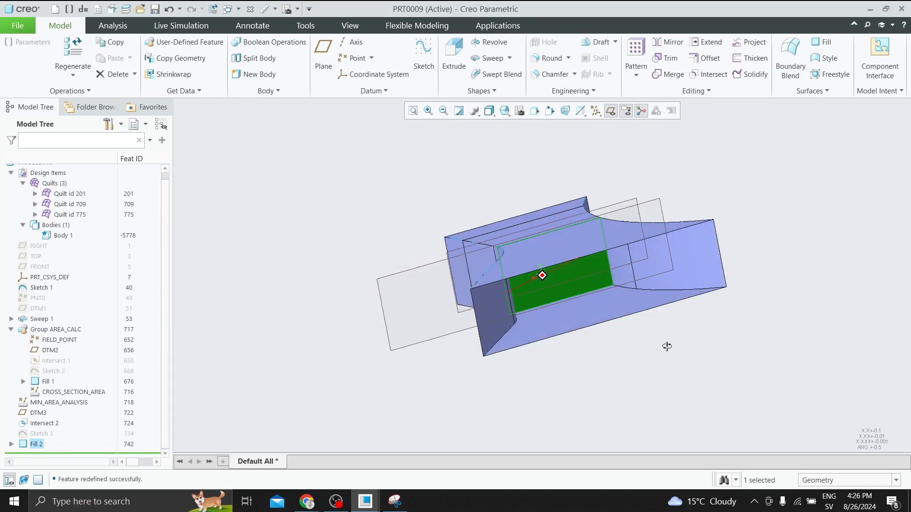
pyautogui.click(668, 346)
pyautogui.click(610, 112)
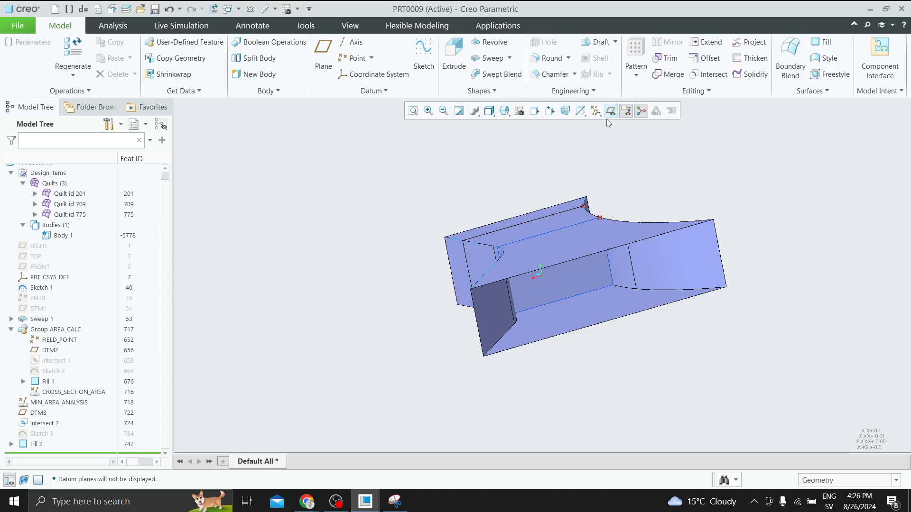
# Step: Apply a copper-coloured metal appearance from the std-metals library to the fill surface inside the channel
pyautogui.click(559, 281)
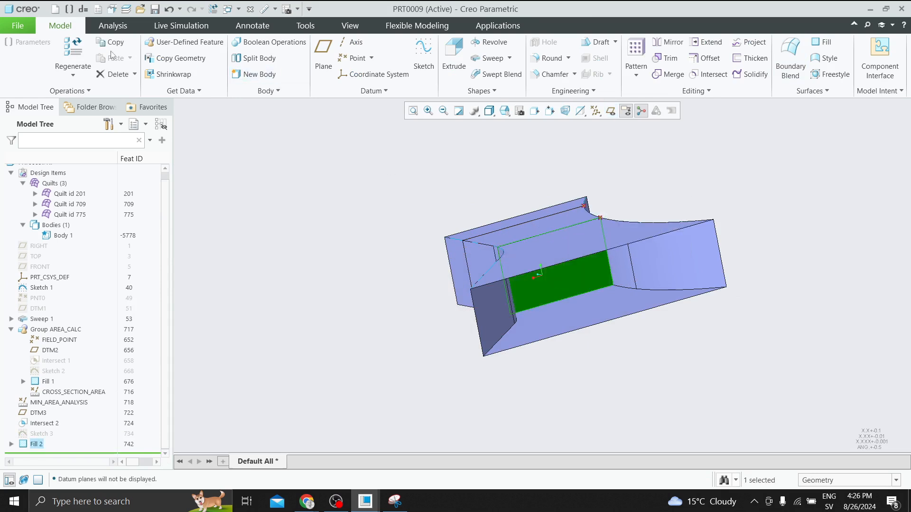
pyautogui.click(350, 25)
pyautogui.click(124, 77)
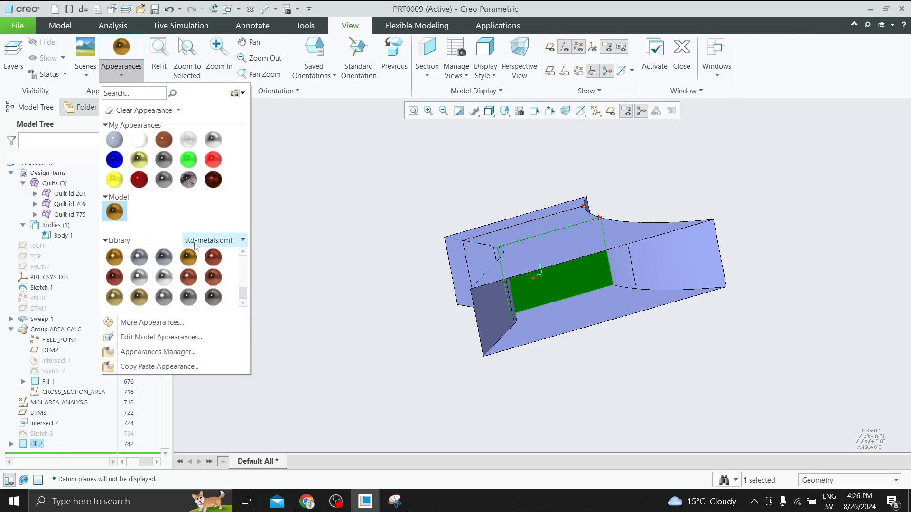
pyautogui.click(189, 280)
pyautogui.moveTo(396, 312); pyautogui.dragTo(326, 299, button='middle')
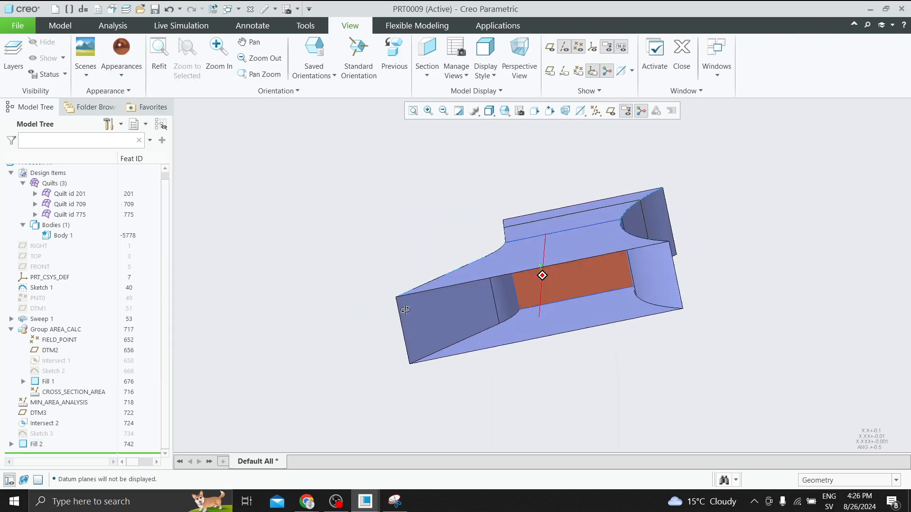
# Step: Measure the area of the fill surface at the minimum cross-section and close the measurement
pyautogui.click(551, 279)
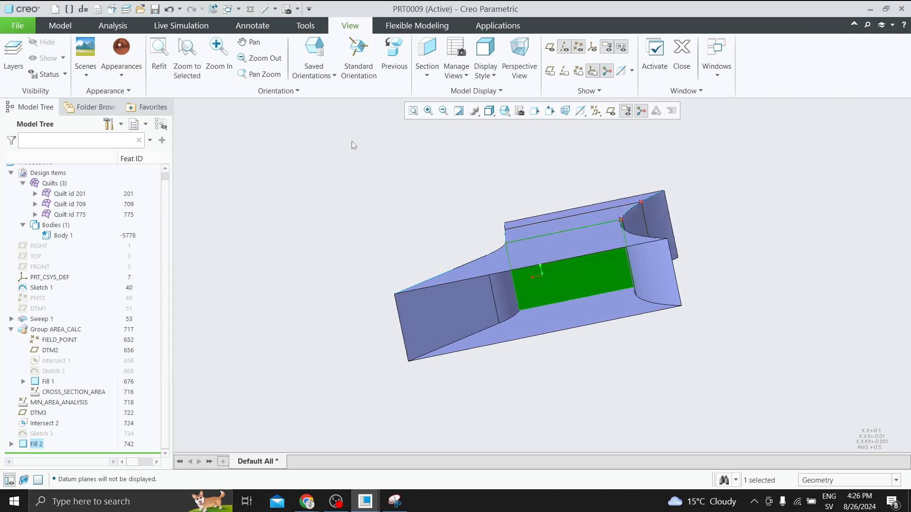
pyautogui.click(113, 25)
pyautogui.click(341, 61)
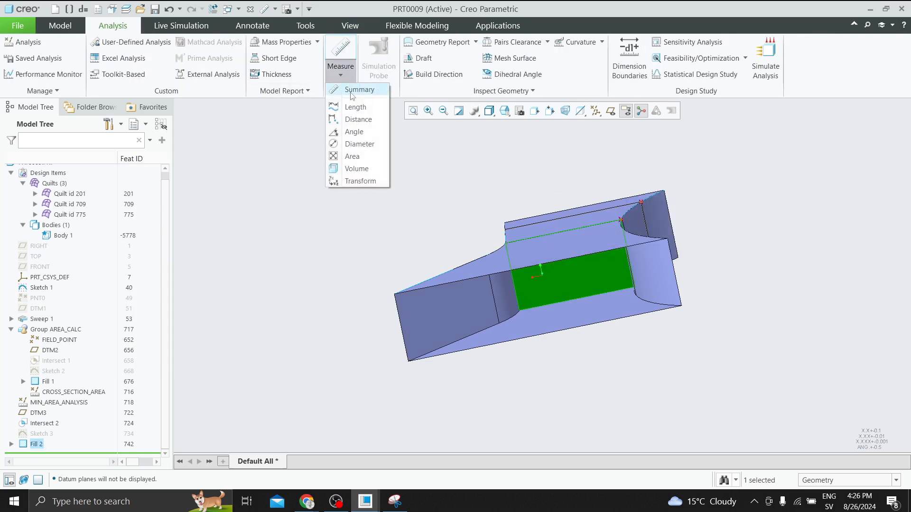
pyautogui.click(352, 156)
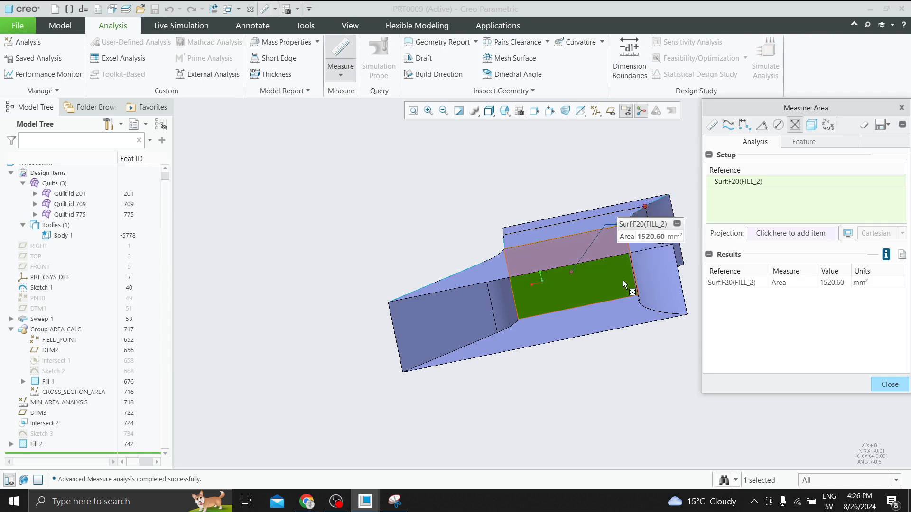
pyautogui.click(889, 384)
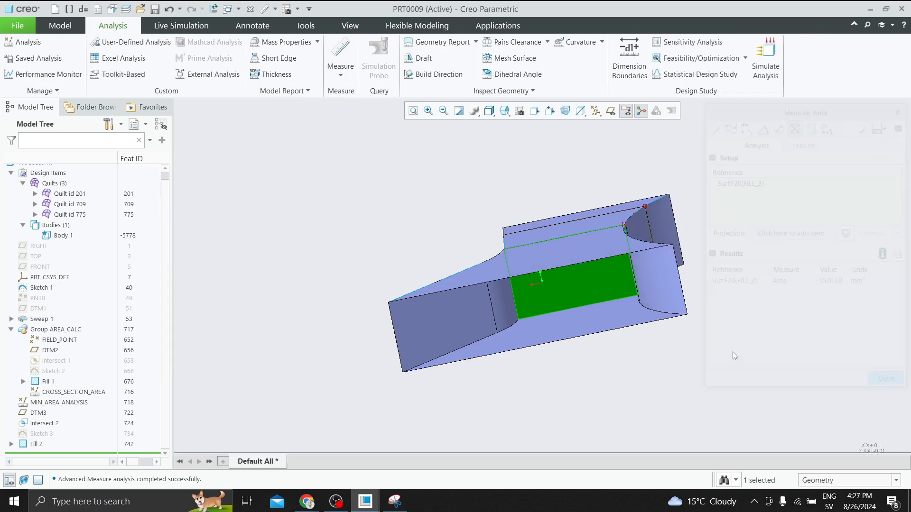
pyautogui.click(290, 313)
# Step: Collapse the AREA_CALC group and check the UDM_MIN_VAL parameter in the feature information of MIN_AREA_ANALYSIS
pyautogui.click(11, 328)
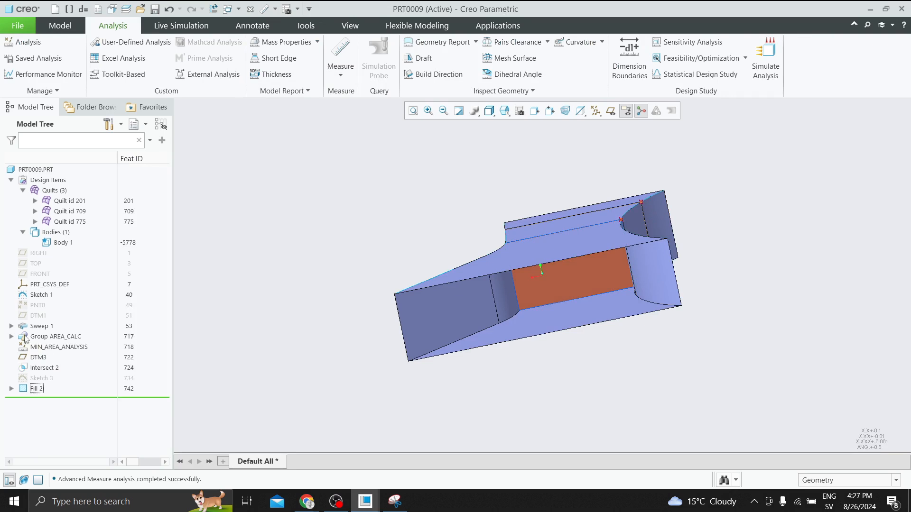
pyautogui.click(58, 347)
pyautogui.click(71, 303)
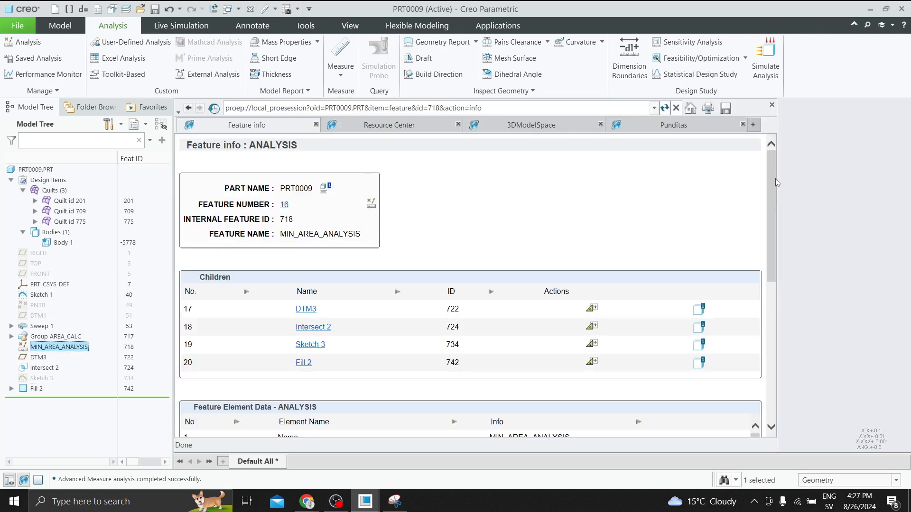
pyautogui.moveTo(775, 181); pyautogui.dragTo(771, 337)
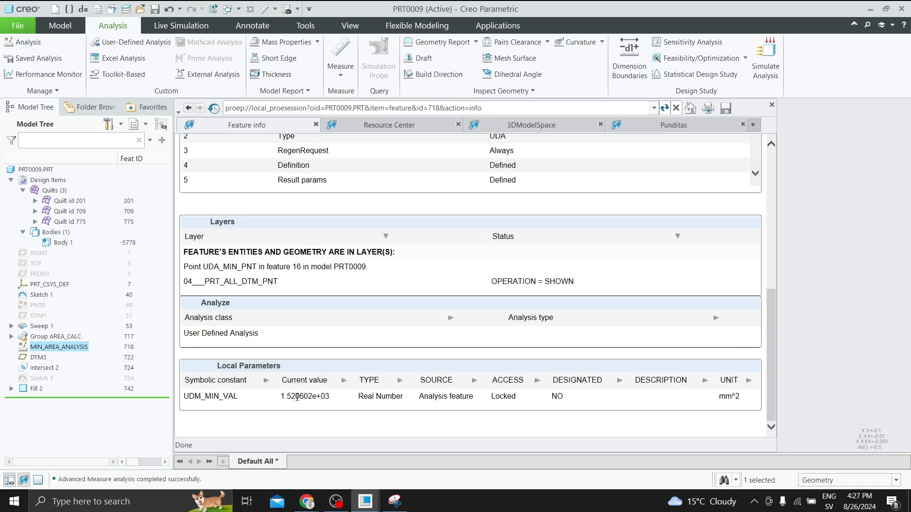
pyautogui.click(771, 105)
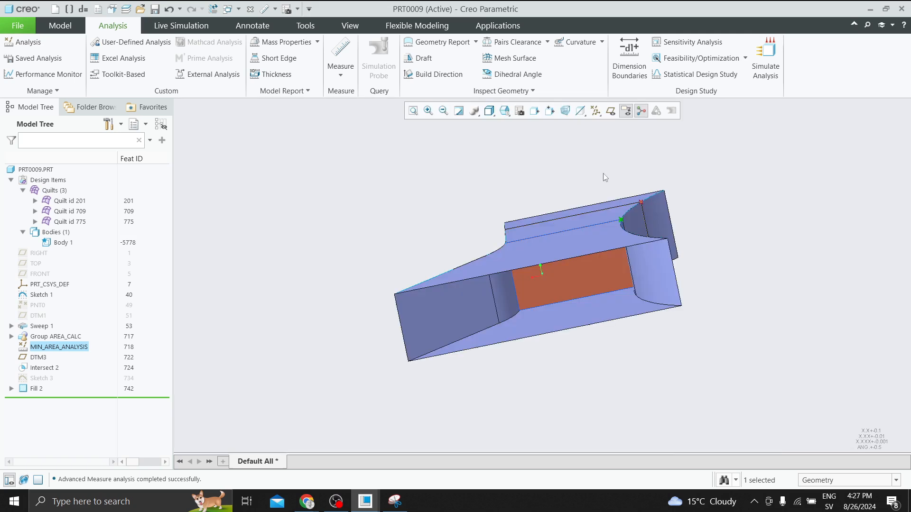
# Step: Display the dimensions of Sketch 1 and examine the radius that shapes the channel's curved side
pyautogui.moveTo(603, 173)
pyautogui.mouseDown(button='middle')
pyautogui.moveTo(585, 171)
pyautogui.moveTo(576, 276)
pyautogui.moveTo(417, 208)
pyautogui.moveTo(560, 258)
pyautogui.mouseUp(button='middle')
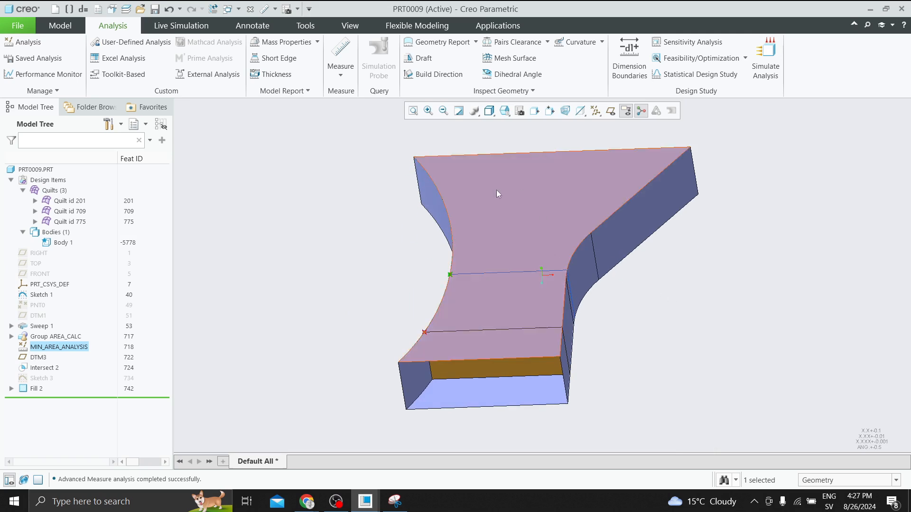
pyautogui.moveTo(446, 247); pyautogui.dragTo(456, 284, button='middle')
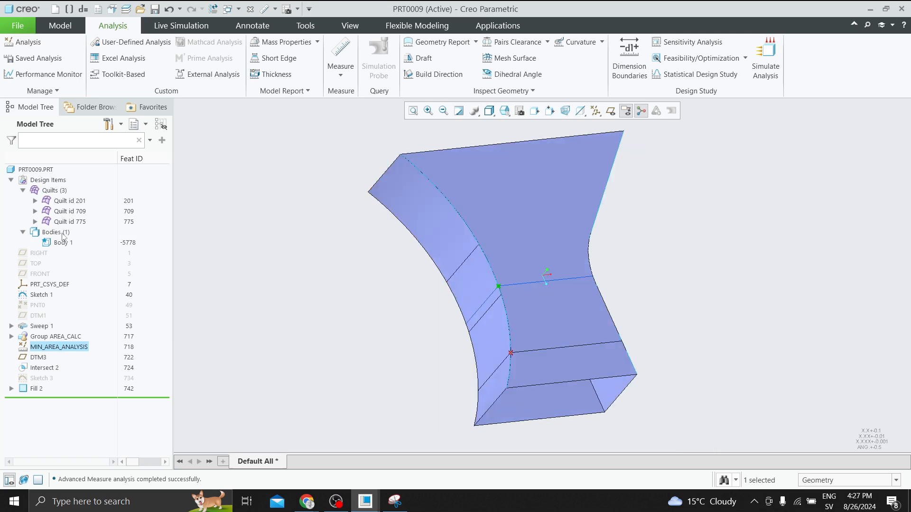
pyautogui.click(41, 295)
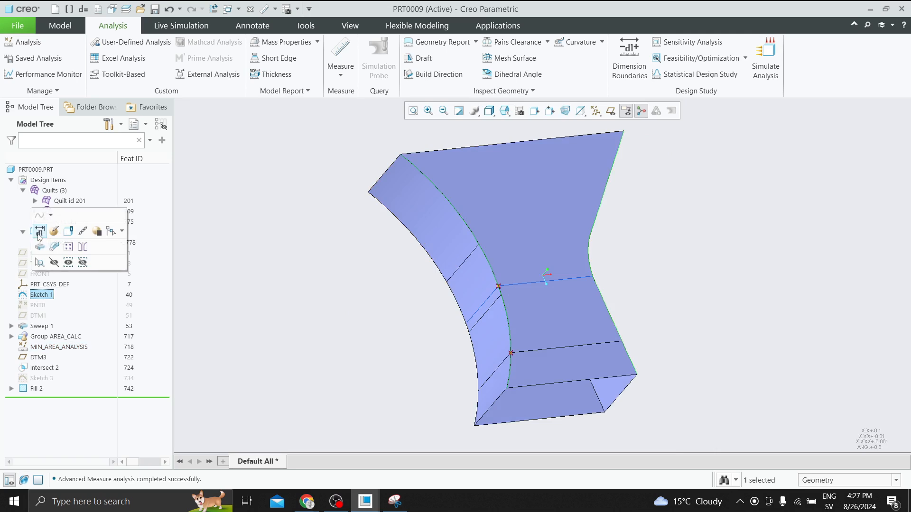
pyautogui.click(40, 247)
pyautogui.scroll(-1, 529, 192)
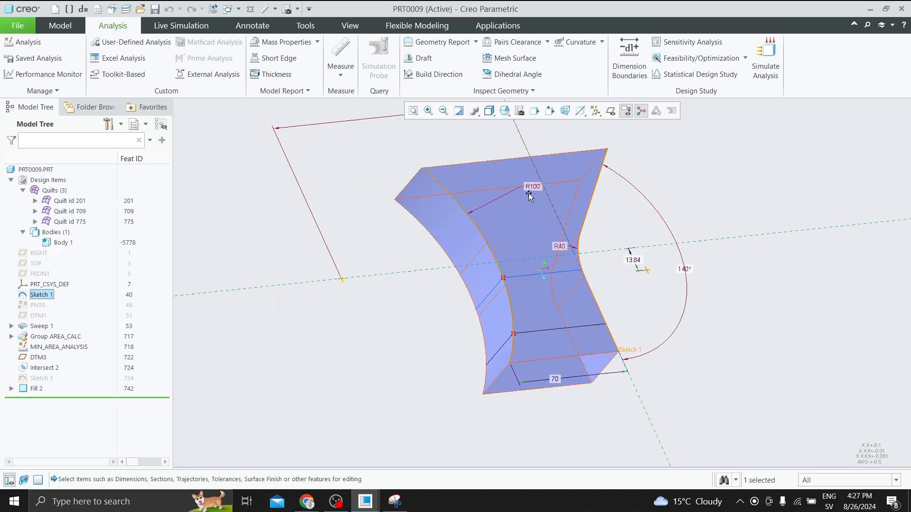
pyautogui.scroll(1, 529, 190)
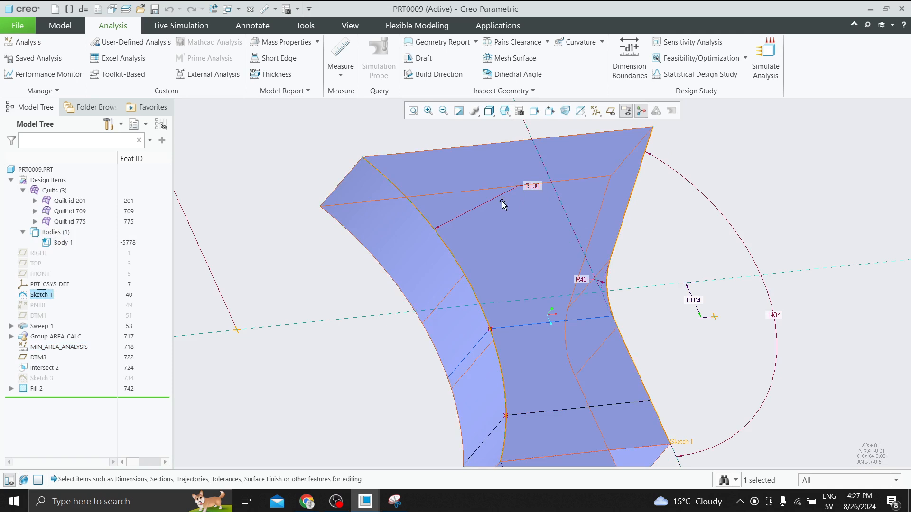
pyautogui.scroll(-1, 555, 252)
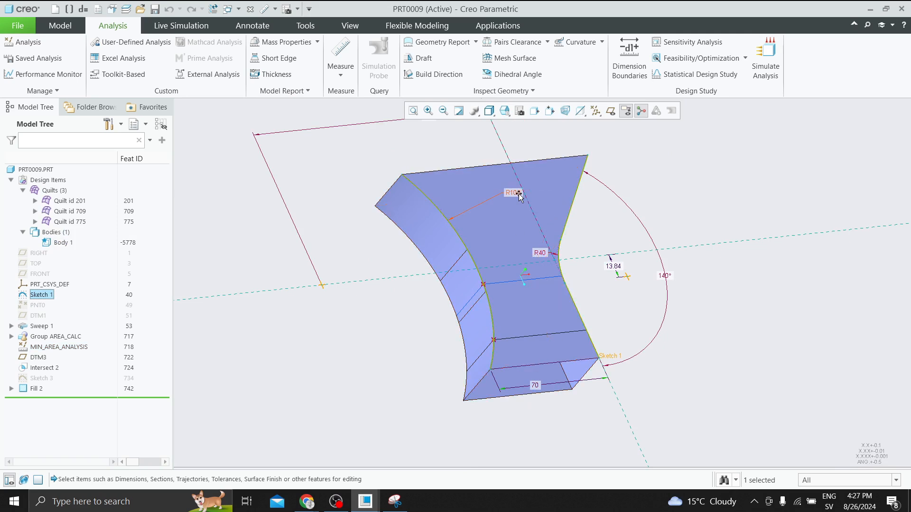
pyautogui.click(348, 219)
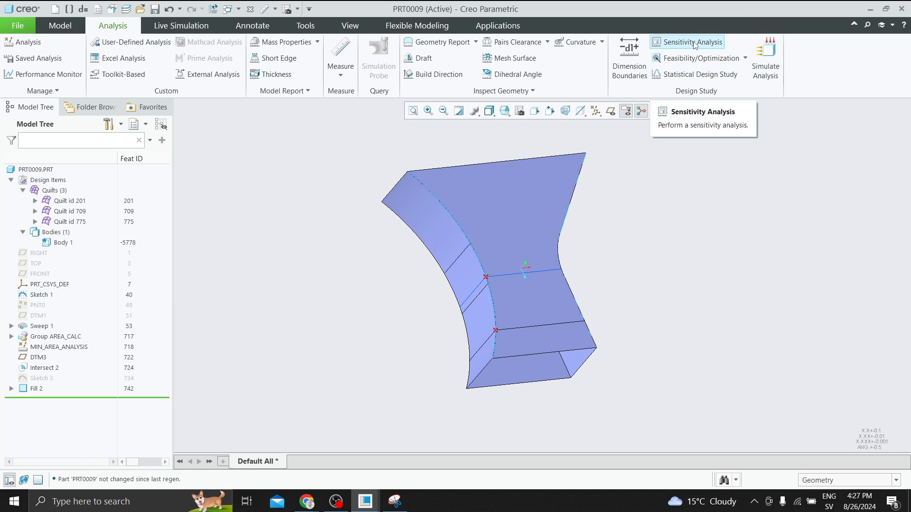
# Step: Set the radius of the large arc in Sketch 1 to 105 mm
pyautogui.click(47, 296)
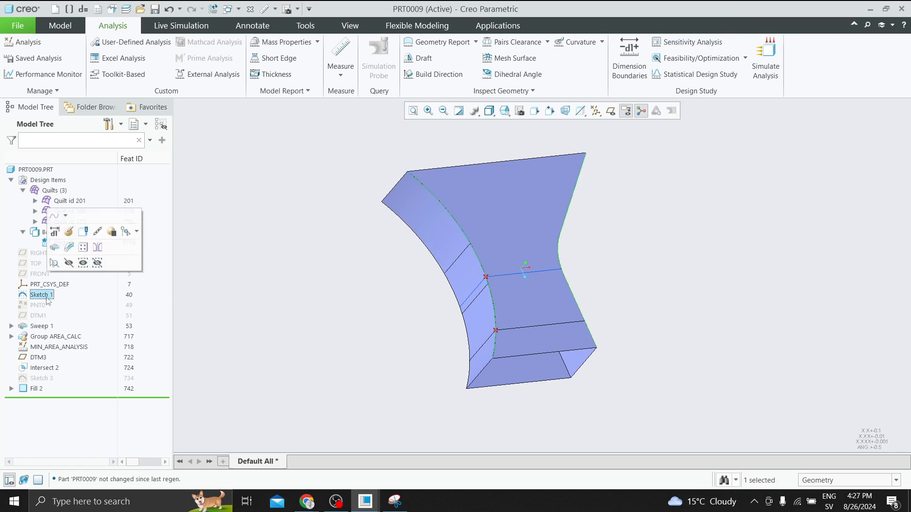
pyautogui.click(55, 231)
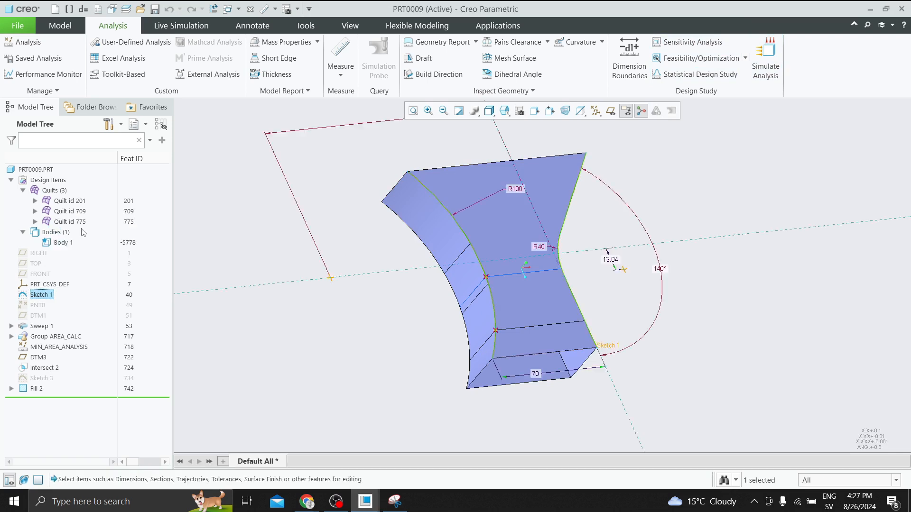
pyautogui.doubleClick(522, 195)
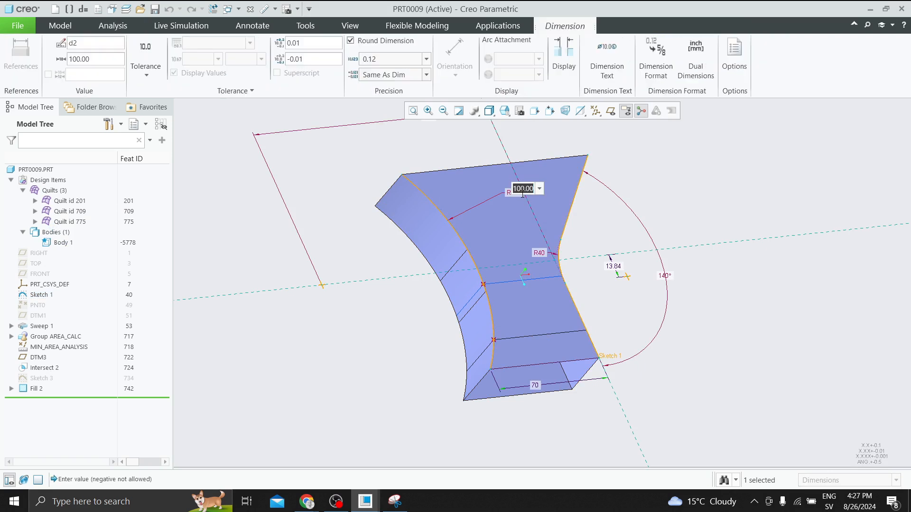
pyautogui.write('70')
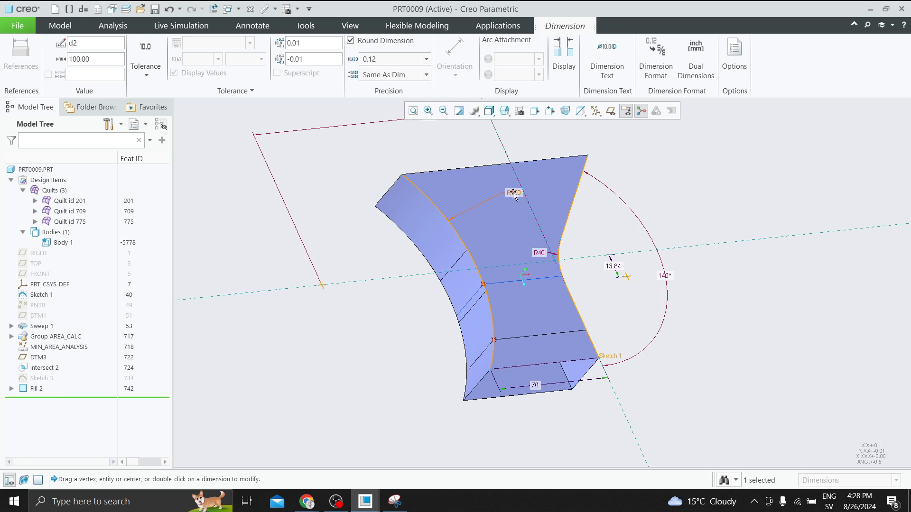
pyautogui.doubleClick(514, 194)
pyautogui.write('1')
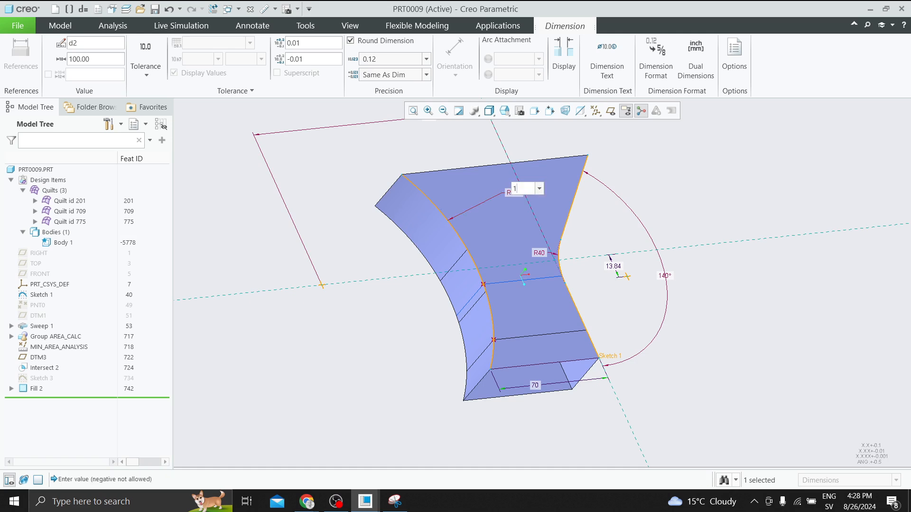
pyautogui.write('05')
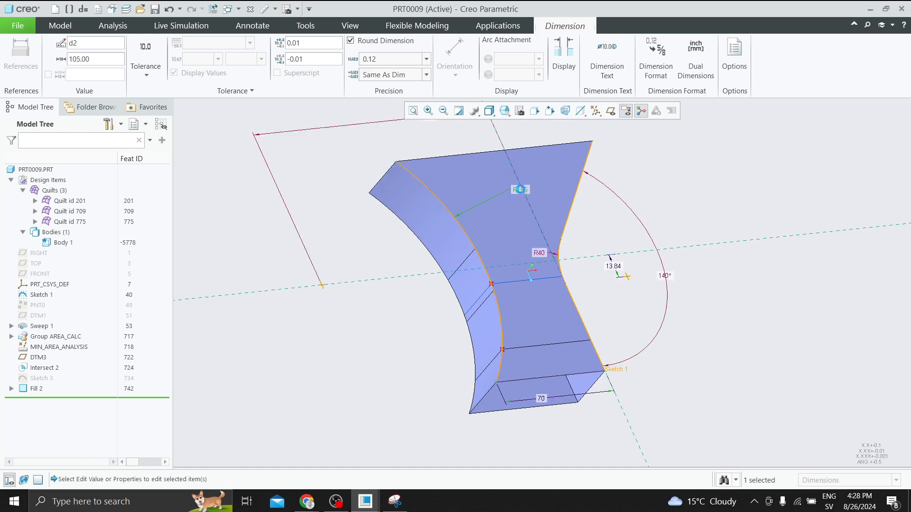
# Step: Try a 200 mm radius for the large arc in Sketch 1, restore it to 100 mm, and leave dimension editing
pyautogui.doubleClick(525, 190)
pyautogui.write('200')
pyautogui.press('Return')
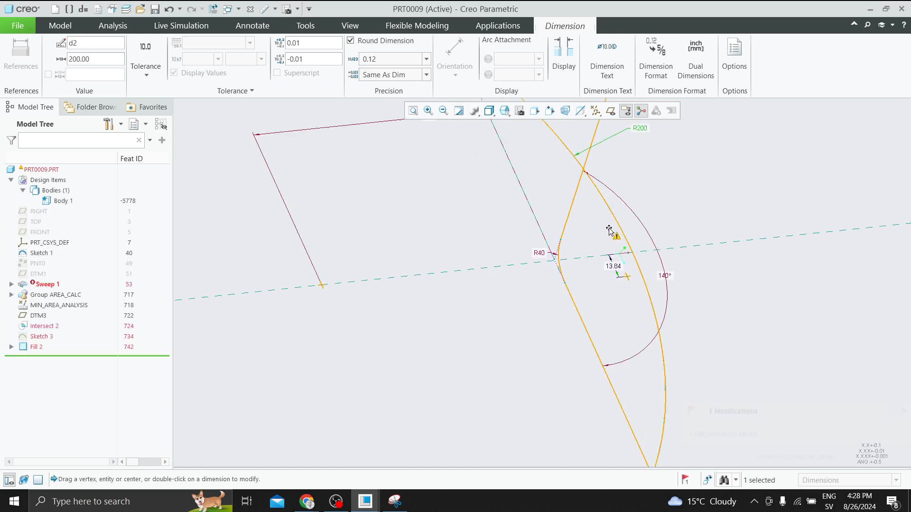
pyautogui.doubleClick(631, 166)
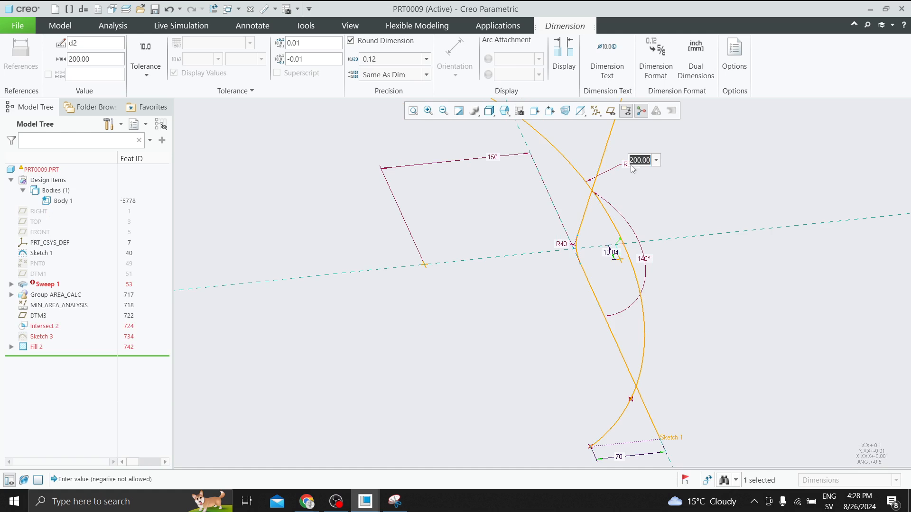
pyautogui.write('100')
pyautogui.press('Return')
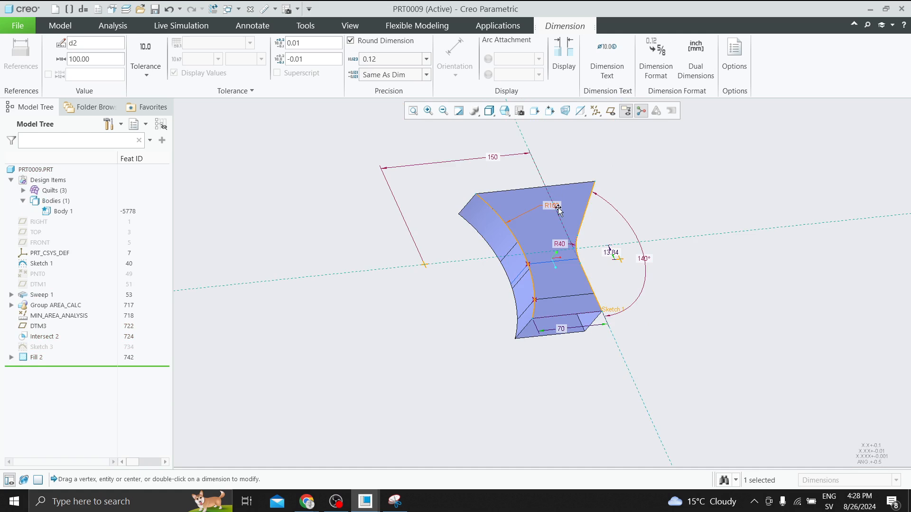
pyautogui.click(635, 166)
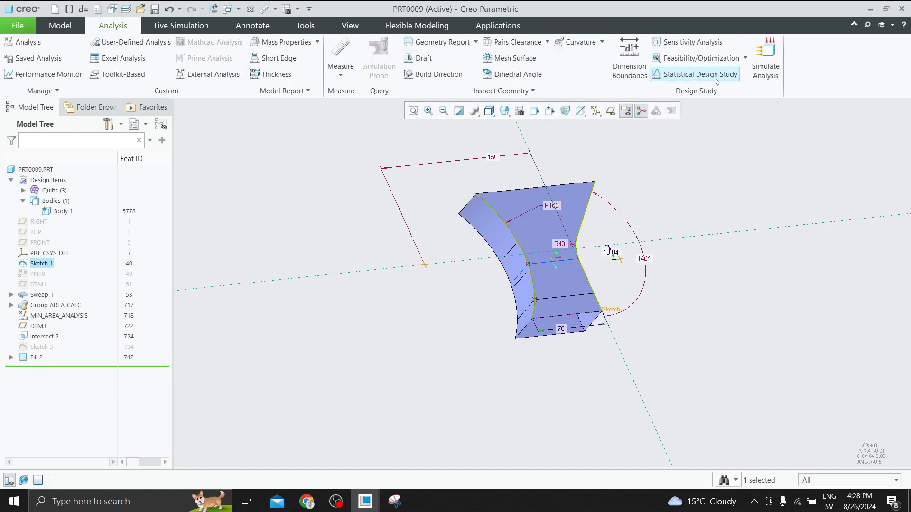
pyautogui.click(361, 156)
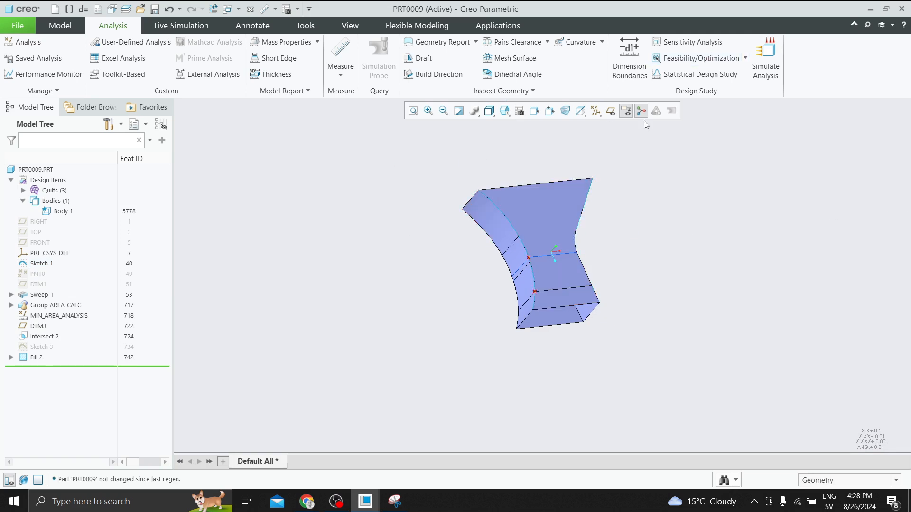
# Step: Start a sensitivity analysis with UDM_MIN_VAL of MIN_AREA_ANALYSIS as the parameter to plot
pyautogui.click(692, 41)
pyautogui.moveTo(813, 114); pyautogui.dragTo(308, 135)
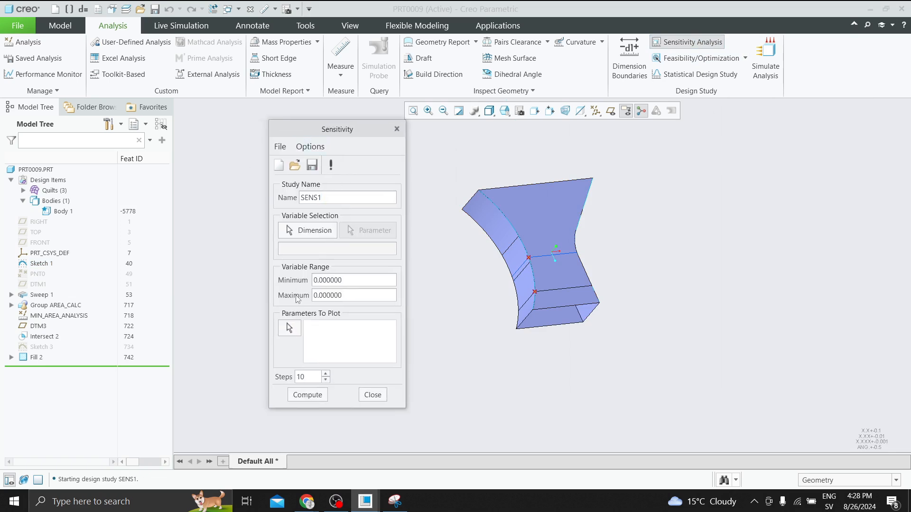
pyautogui.click(291, 328)
pyautogui.click(317, 385)
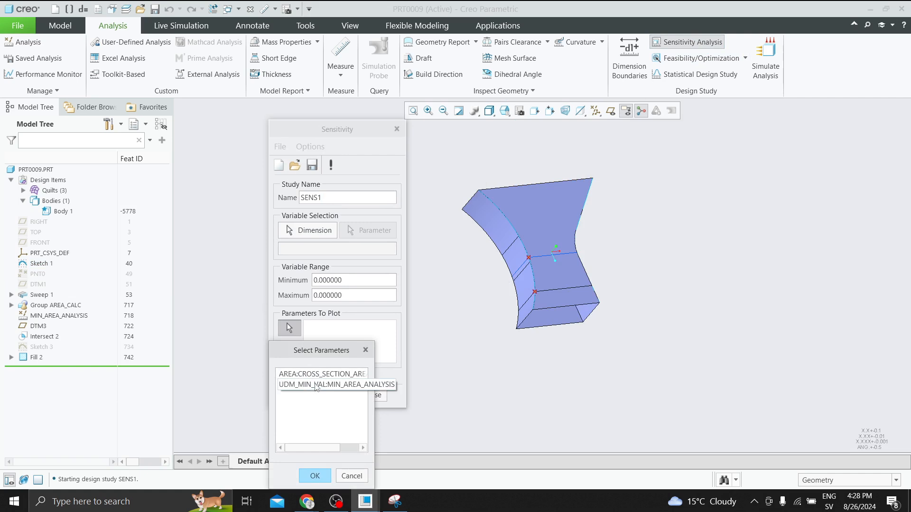
pyautogui.click(316, 476)
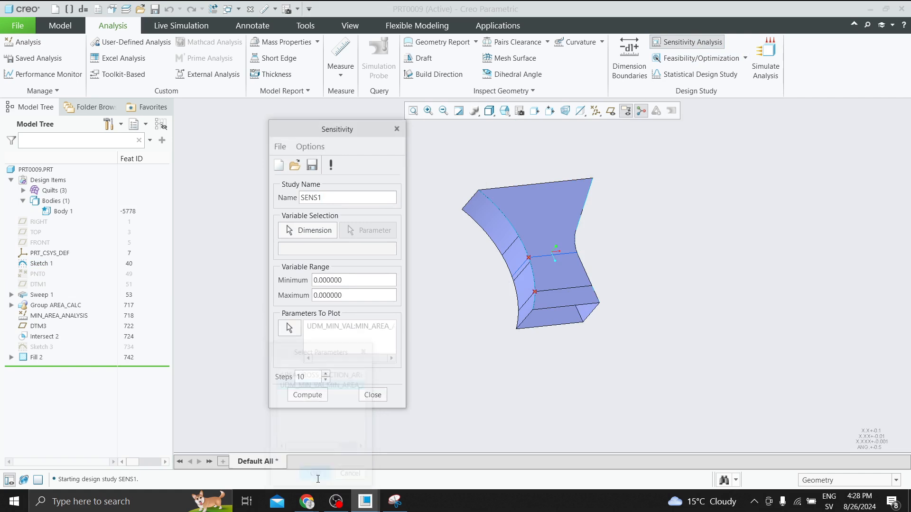
# Step: Choose the large arc's radius in Sketch 1 as the study variable, with a range from 50 to 150
pyautogui.click(311, 231)
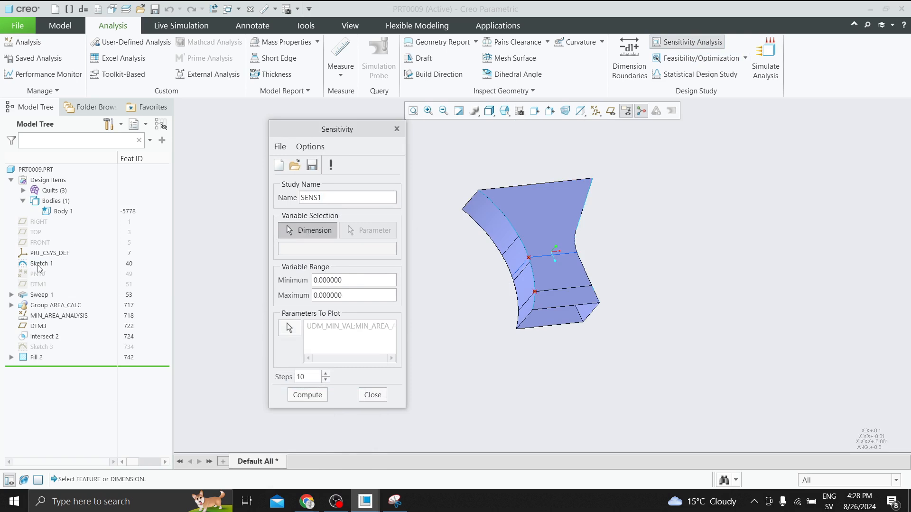
pyautogui.click(38, 266)
pyautogui.click(552, 201)
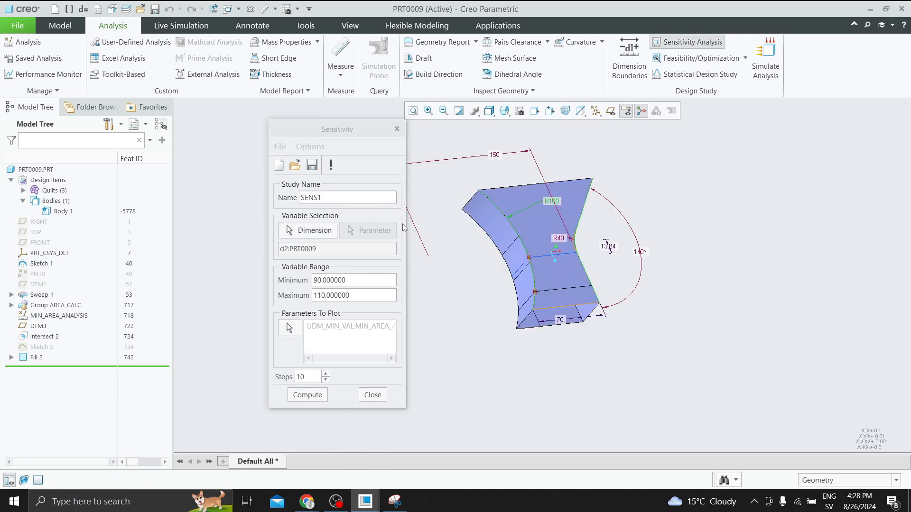
pyautogui.moveTo(353, 277); pyautogui.dragTo(318, 279)
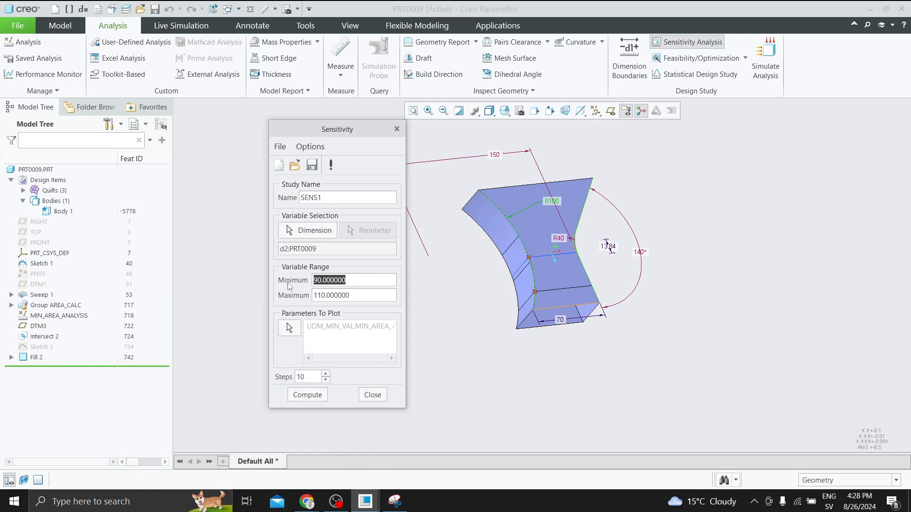
pyautogui.write('50')
pyautogui.moveTo(362, 296); pyautogui.dragTo(314, 295)
pyautogui.write('1')
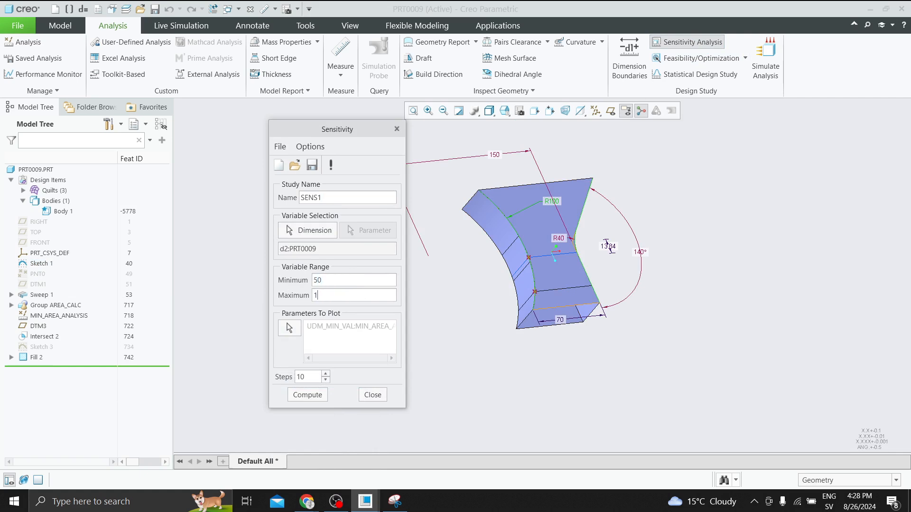
# Step: Set the sensitivity study to 51 steps and compute the plot
pyautogui.doubleClick(306, 377)
pyautogui.write('5')
pyautogui.click(307, 394)
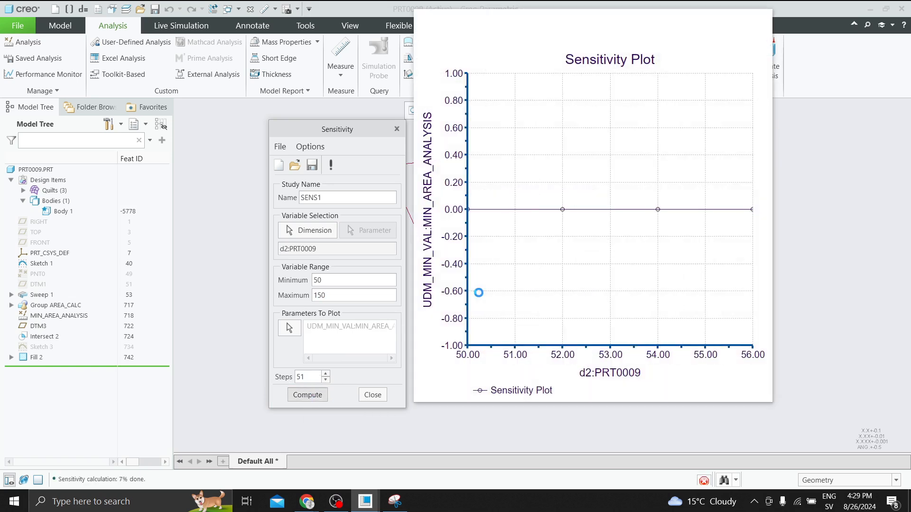
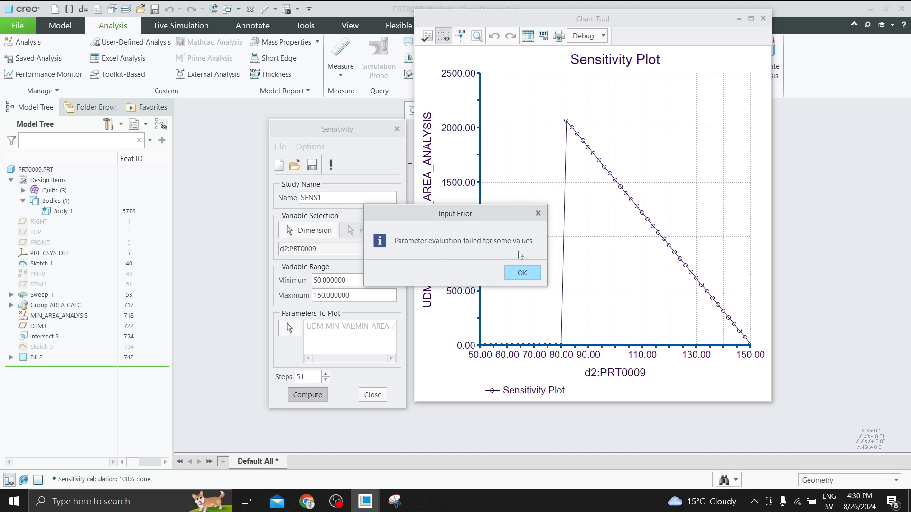
pyautogui.click(523, 273)
# Step: Capture the sensitivity plot with Snipping Tool, put the chart away, and close the sensitivity study
pyautogui.click(396, 501)
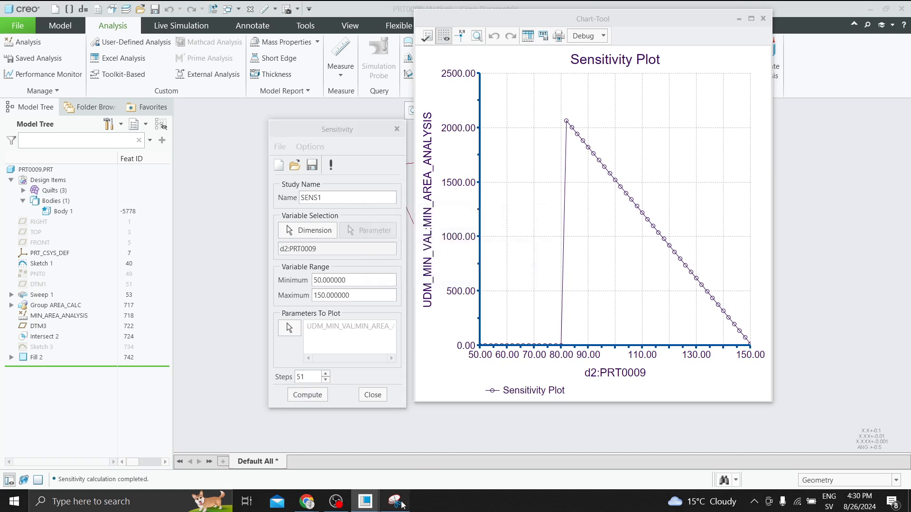
pyautogui.click(22, 42)
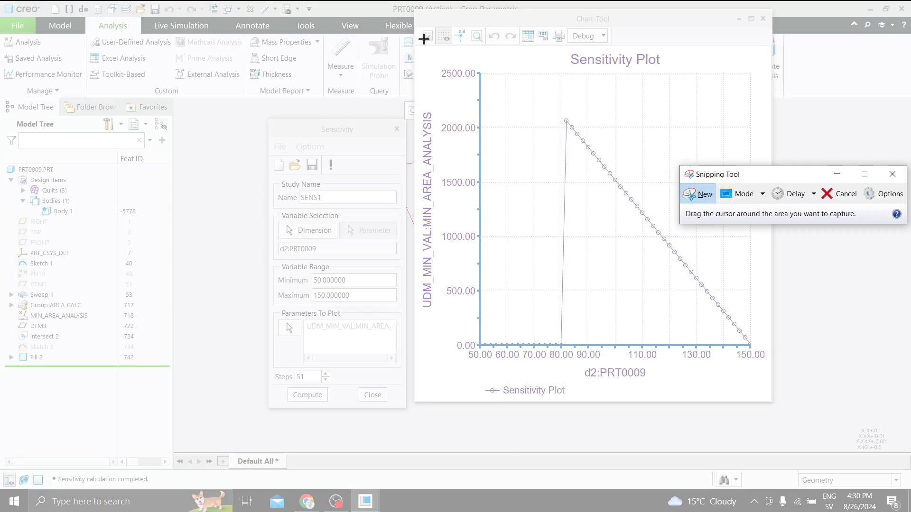
pyautogui.moveTo(419, 30); pyautogui.dragTo(798, 431)
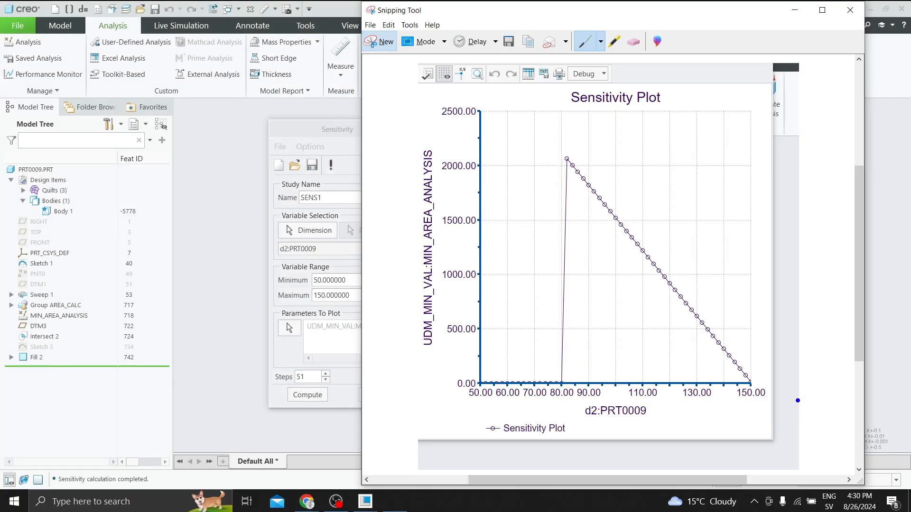
pyautogui.click(795, 9)
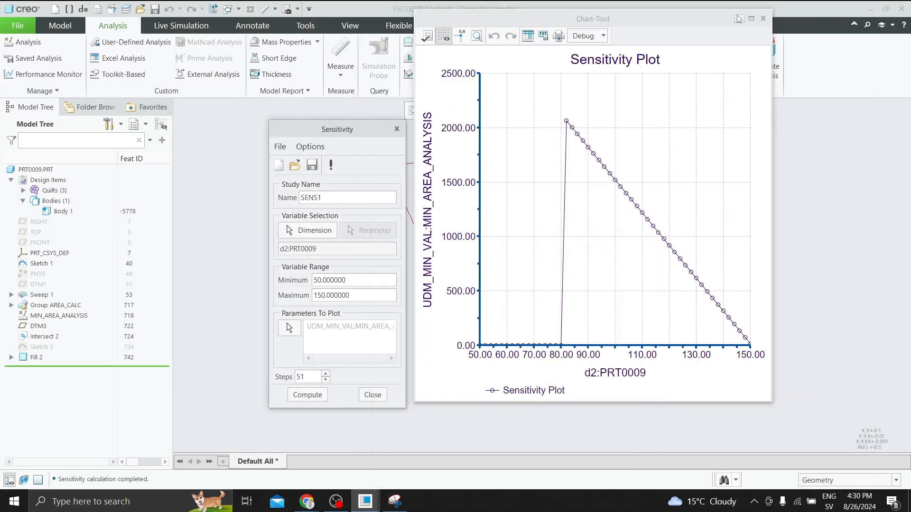
pyautogui.click(738, 19)
pyautogui.click(373, 395)
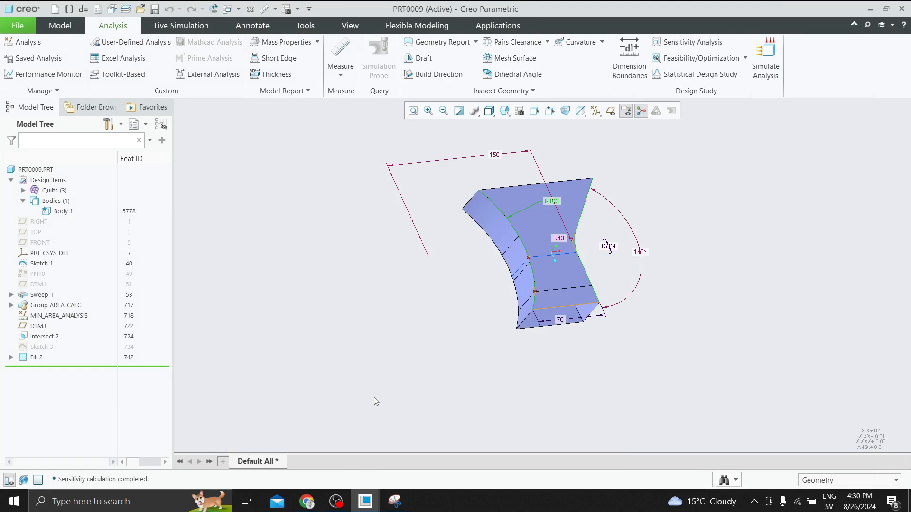
# Step: Mark the jump at radius 80 on the captured plot in Snipping Tool with a short pen stroke
pyautogui.click(395, 502)
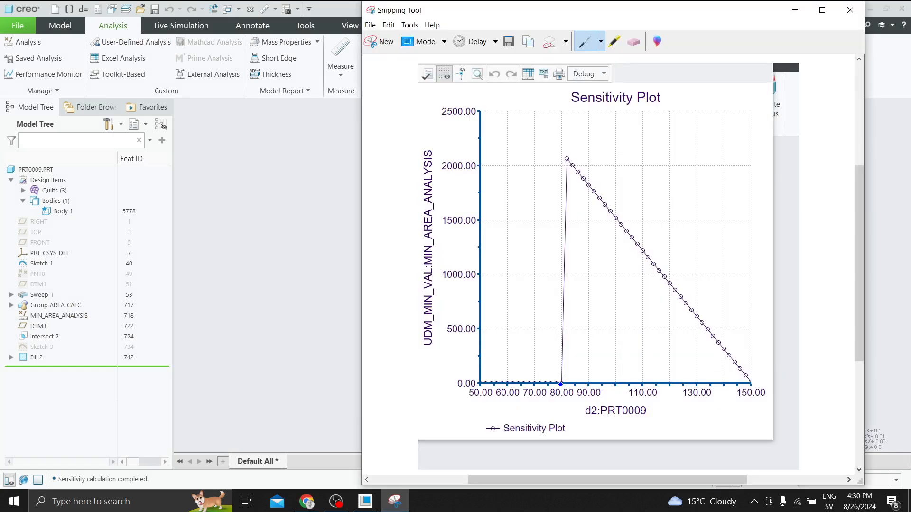
pyautogui.moveTo(561, 383)
pyautogui.mouseDown()
pyautogui.moveTo(562, 356)
pyautogui.moveTo(559, 374)
pyautogui.moveTo(559, 365)
pyautogui.mouseUp()
pyautogui.click(795, 9)
# Step: Try a 75 mm radius for the large arc in Sketch 1 and keep it at 100 mm
pyautogui.click(555, 201)
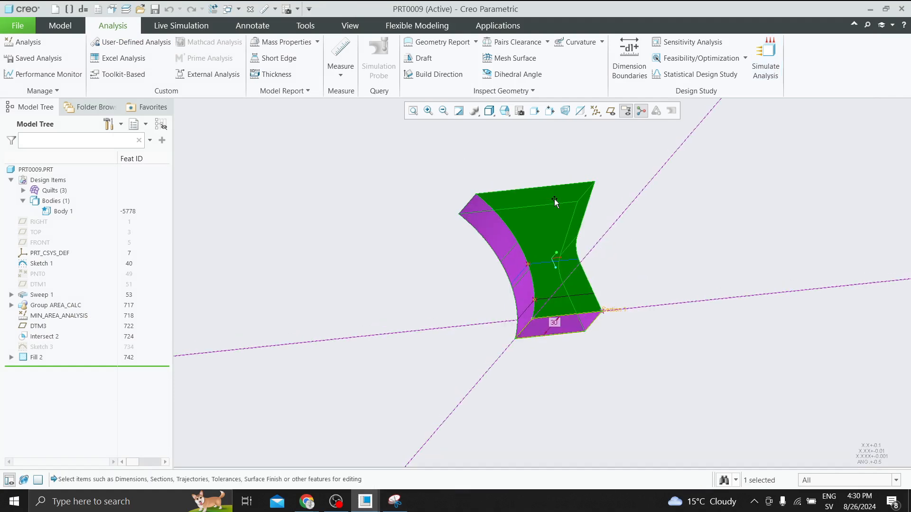
pyautogui.click(50, 264)
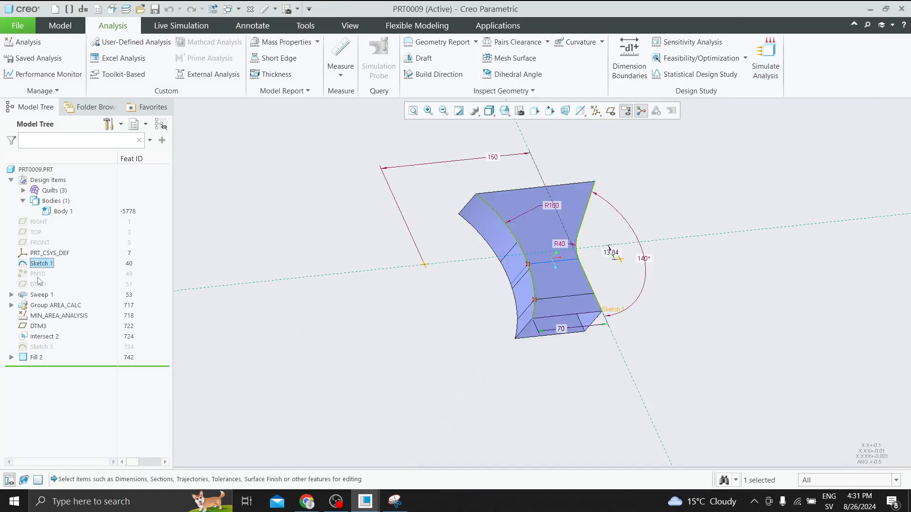
pyautogui.click(552, 208)
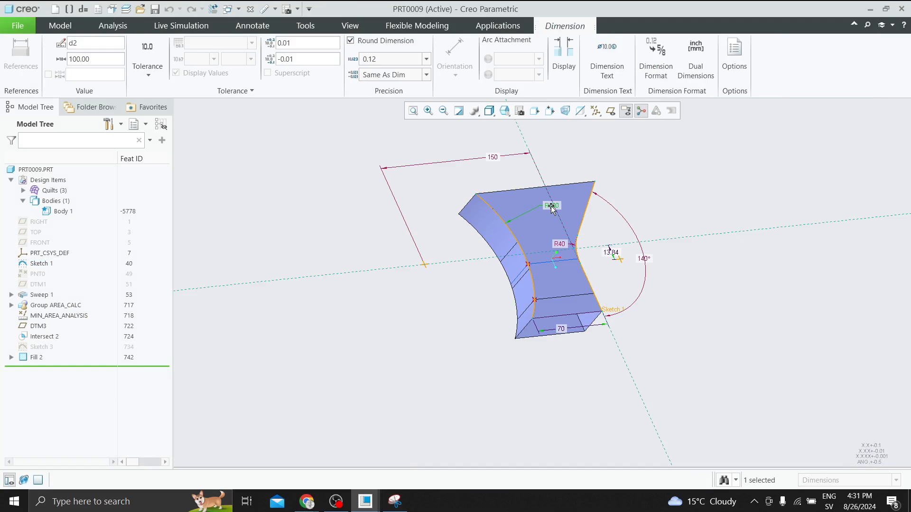
pyautogui.doubleClick(554, 207)
pyautogui.write('7')
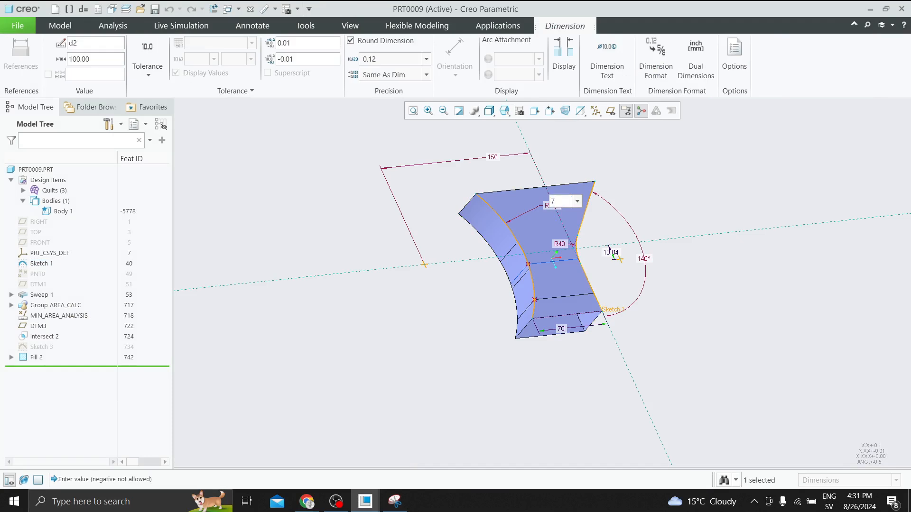
pyautogui.write('5')
pyautogui.press('Return')
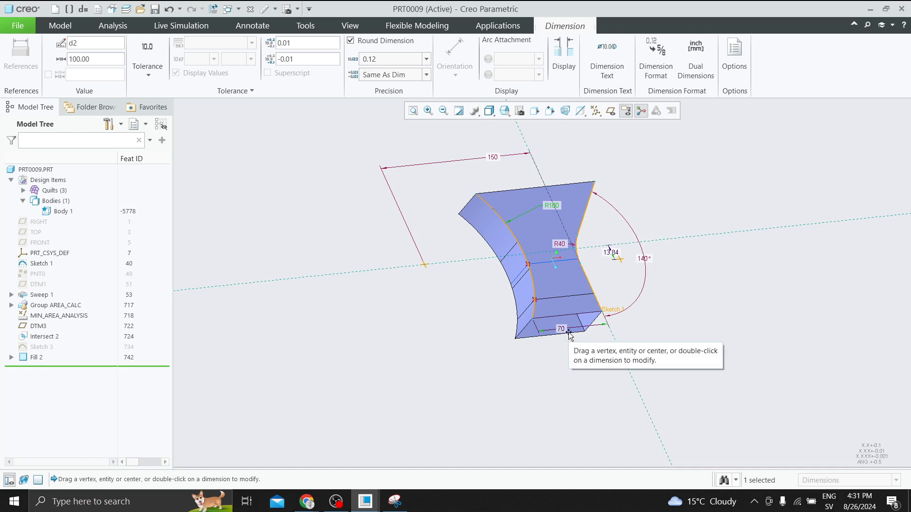
pyautogui.doubleClick(555, 205)
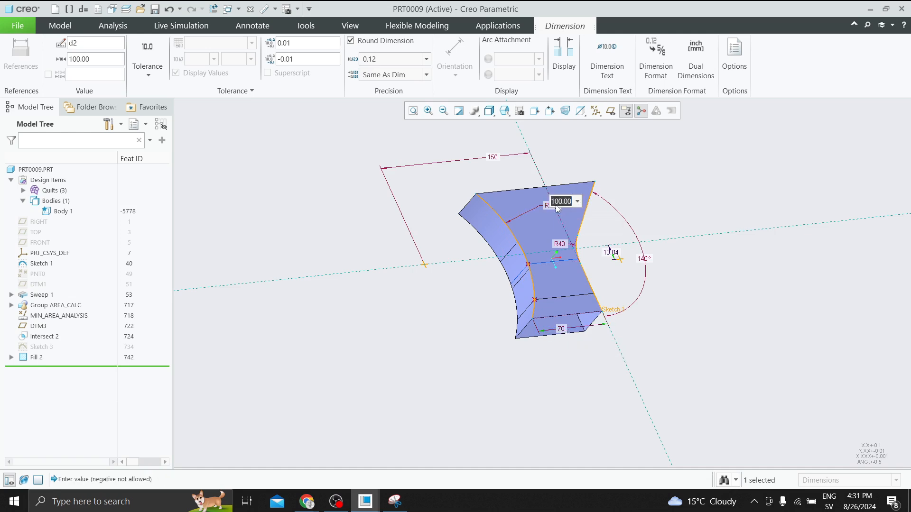
pyautogui.press('Return')
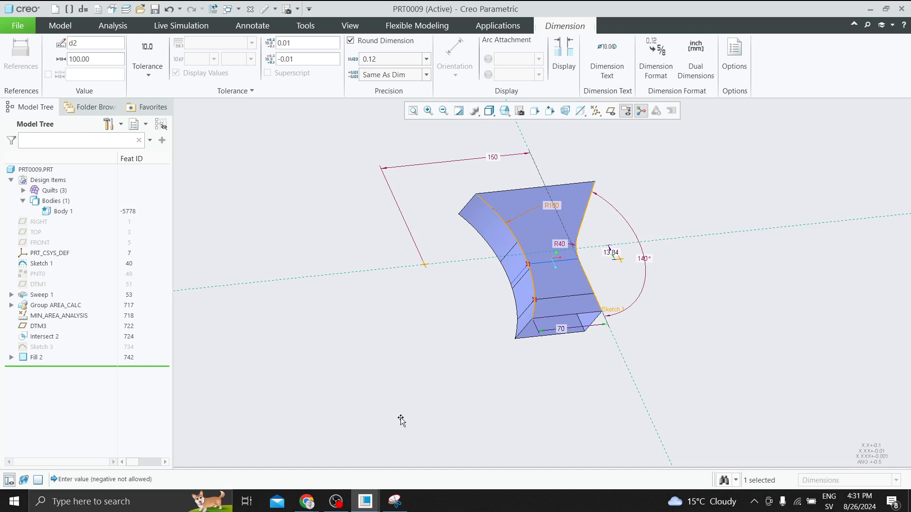
# Step: Consult the captured plot in Snipping Tool, then set the large arc's radius in Sketch 1 to 140 mm
pyautogui.click(396, 504)
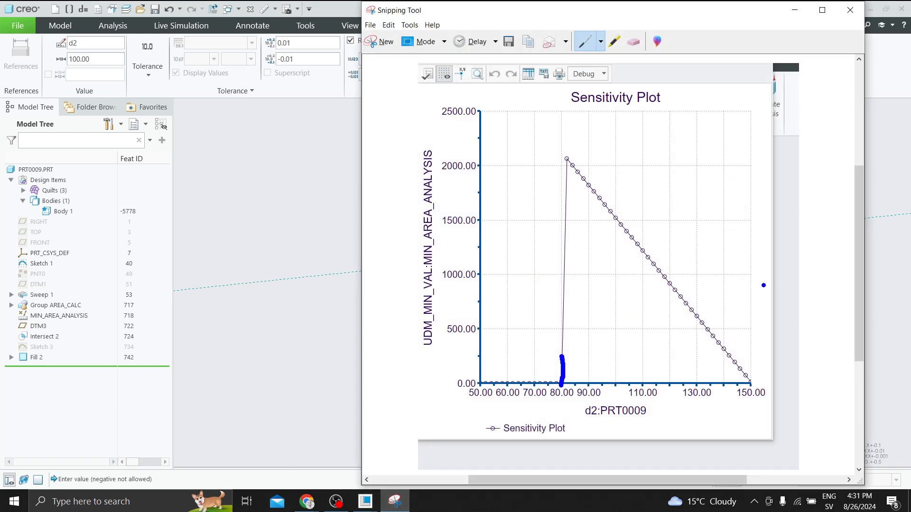
pyautogui.click(794, 9)
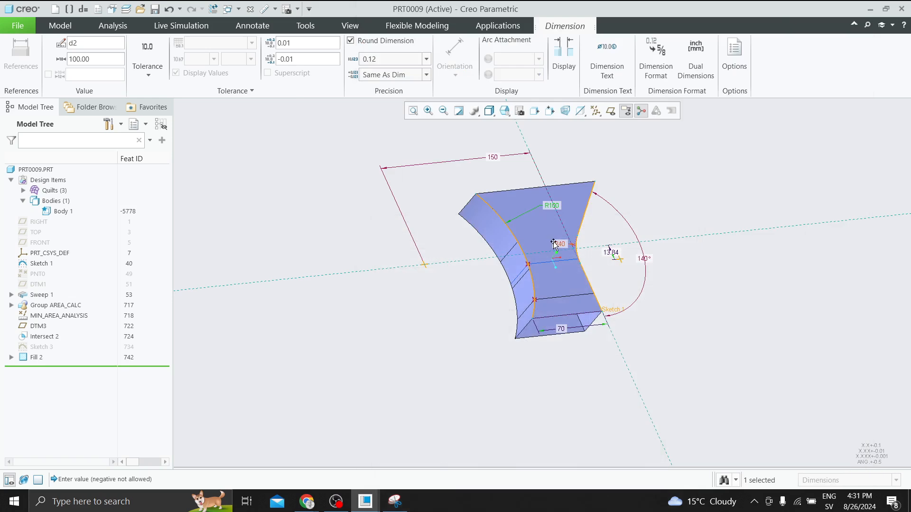
pyautogui.doubleClick(559, 210)
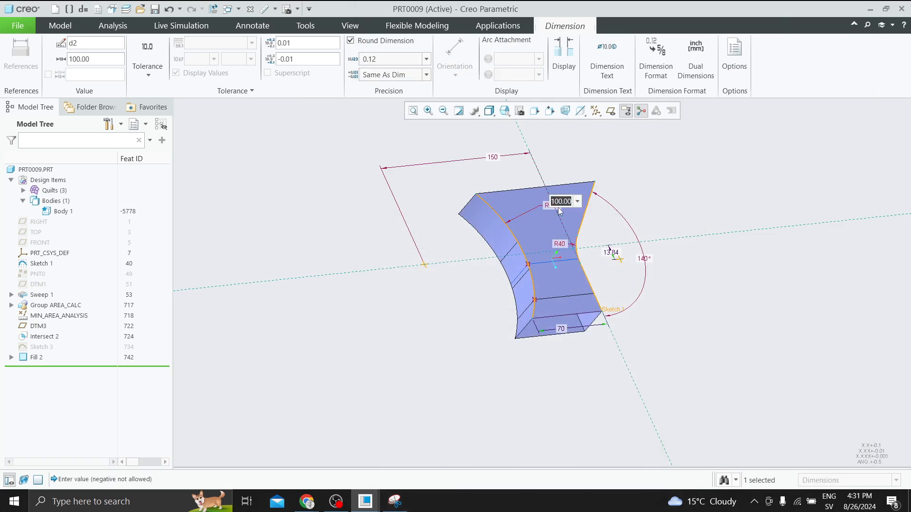
pyautogui.write('140')
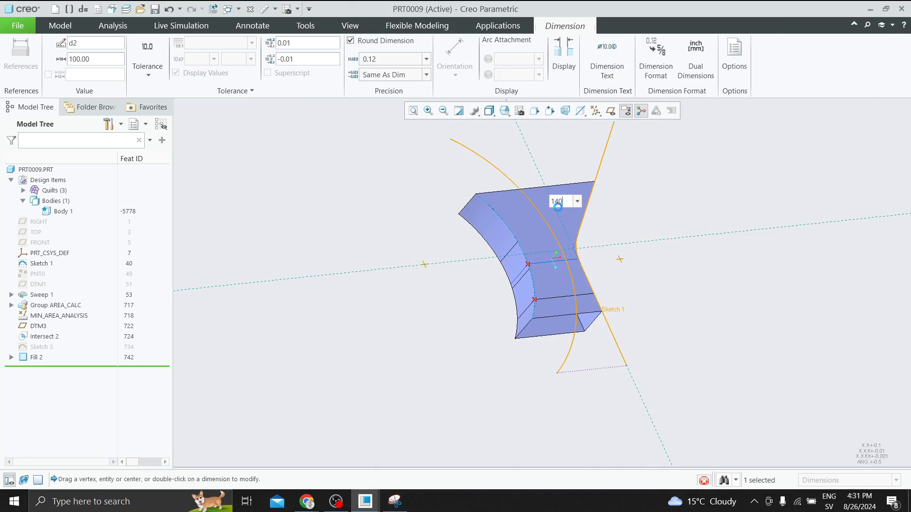
pyautogui.press('Return')
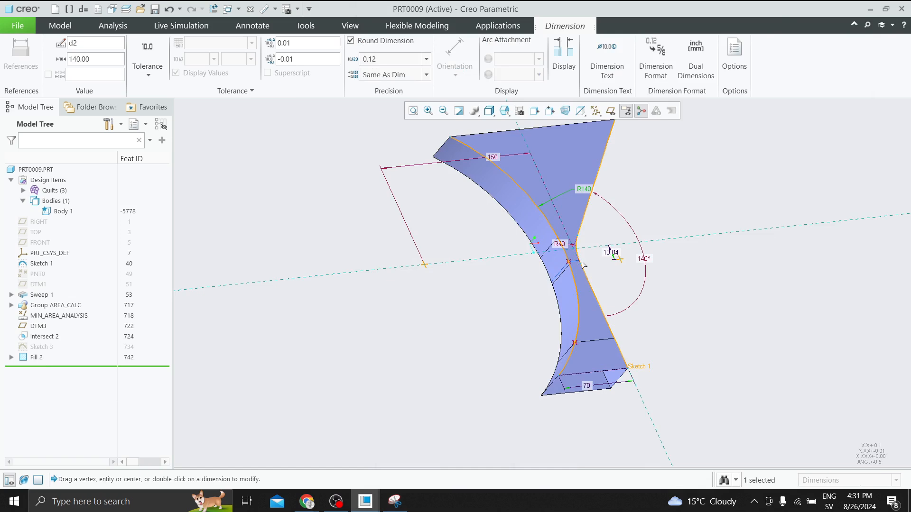
# Step: Set the radius of the large arc in Sketch 1 to 150 mm
pyautogui.doubleClick(585, 189)
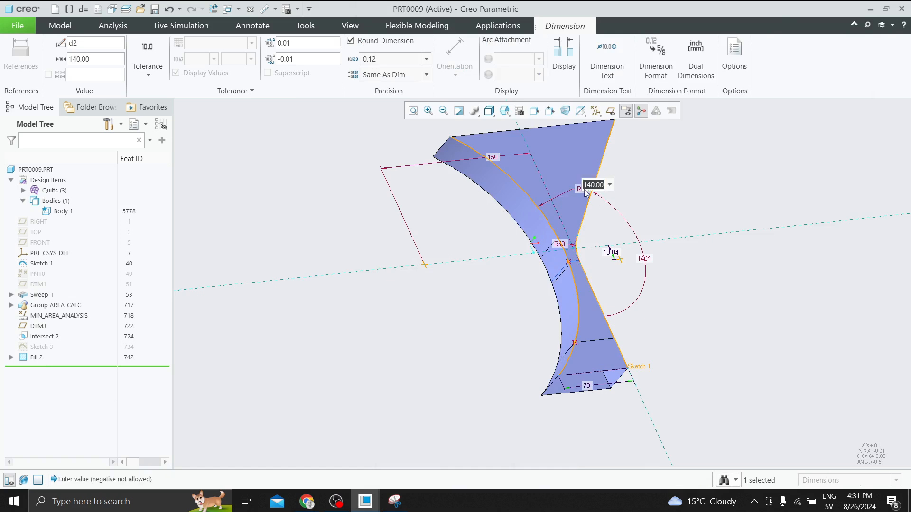
pyautogui.write('150')
pyautogui.press('Return')
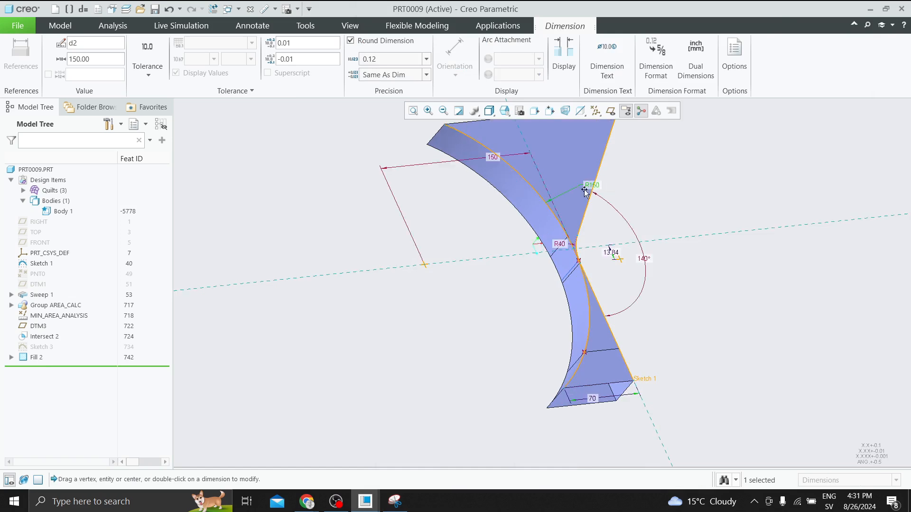
# Step: Mark the curve's end at radius 150 on the captured plot in Snipping Tool, then erase that mark
pyautogui.click(395, 502)
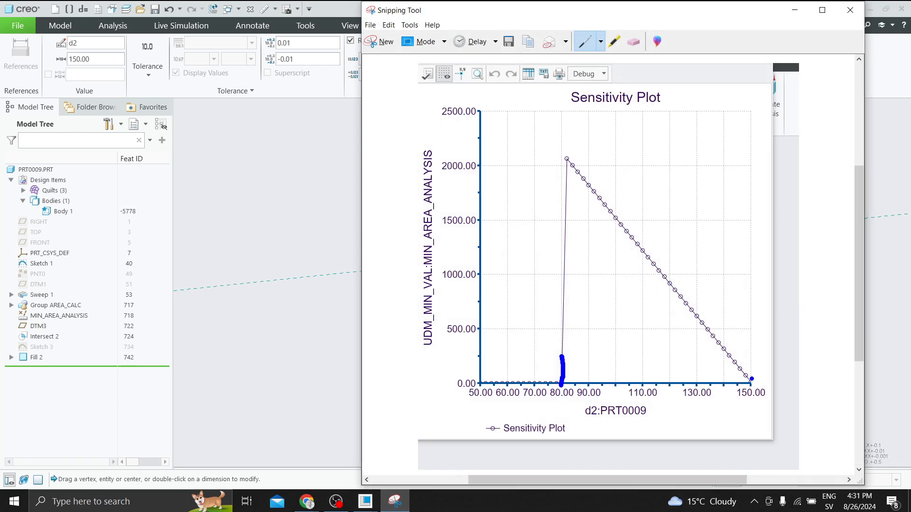
pyautogui.moveTo(752, 379); pyautogui.dragTo(749, 380)
pyautogui.click(634, 42)
pyautogui.click(750, 380)
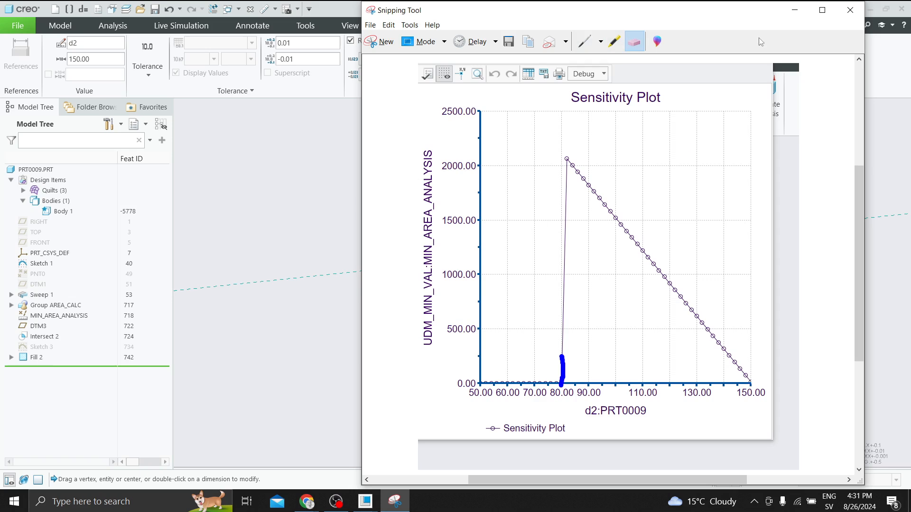
pyautogui.click(795, 10)
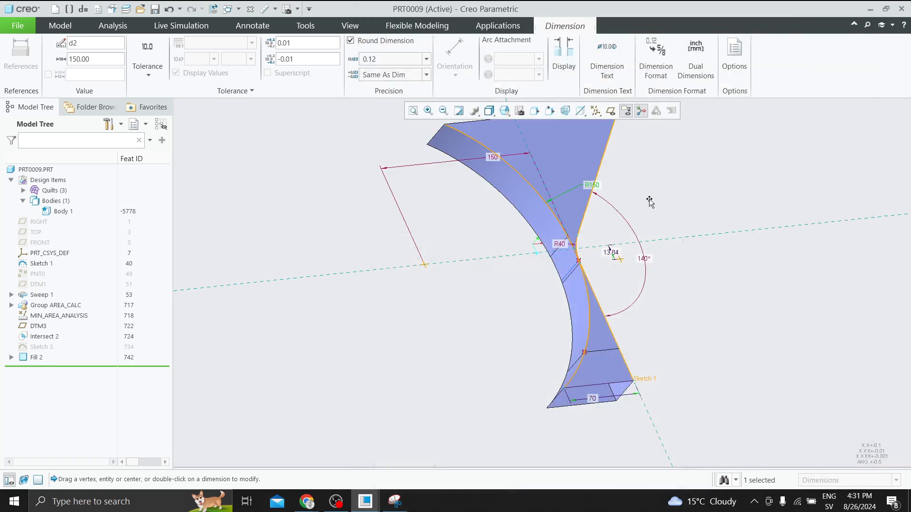
# Step: Try a 152 mm radius for the large arc in Sketch 1, then restore it to 100 mm
pyautogui.doubleClick(594, 184)
pyautogui.write('152')
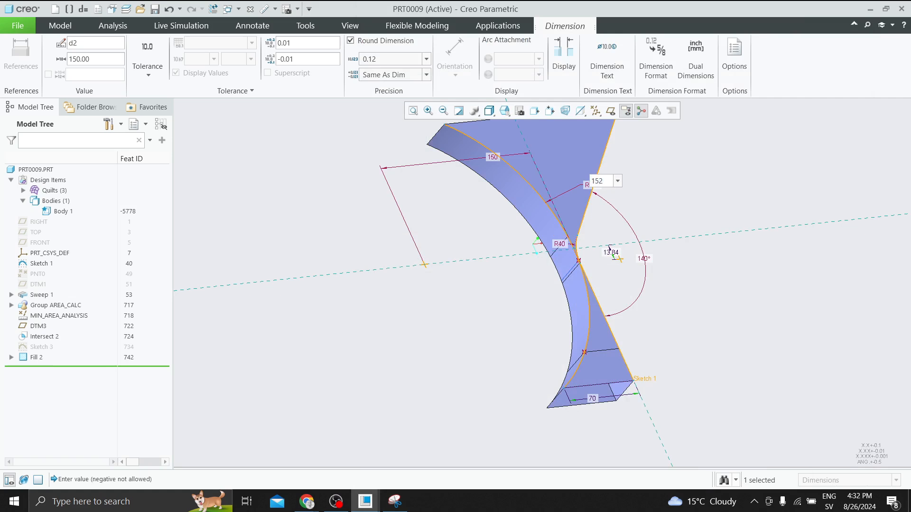
pyautogui.press('Return')
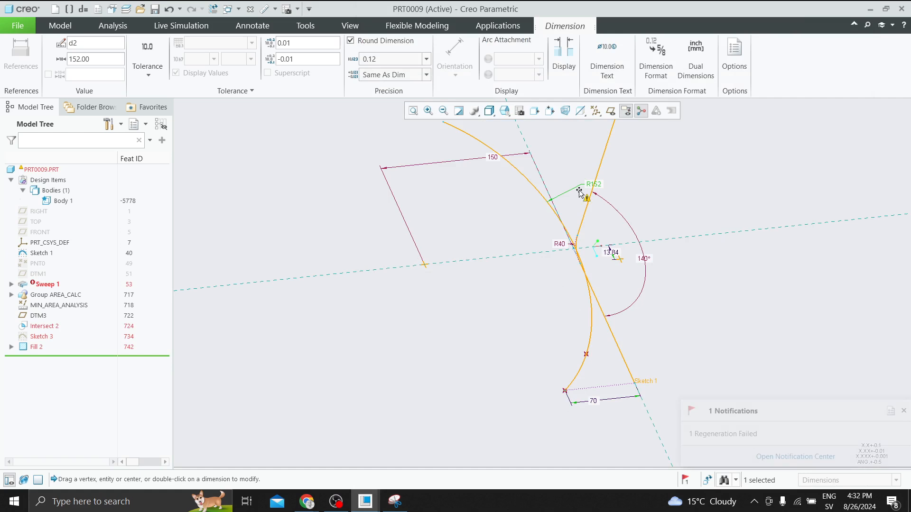
pyautogui.doubleClick(593, 184)
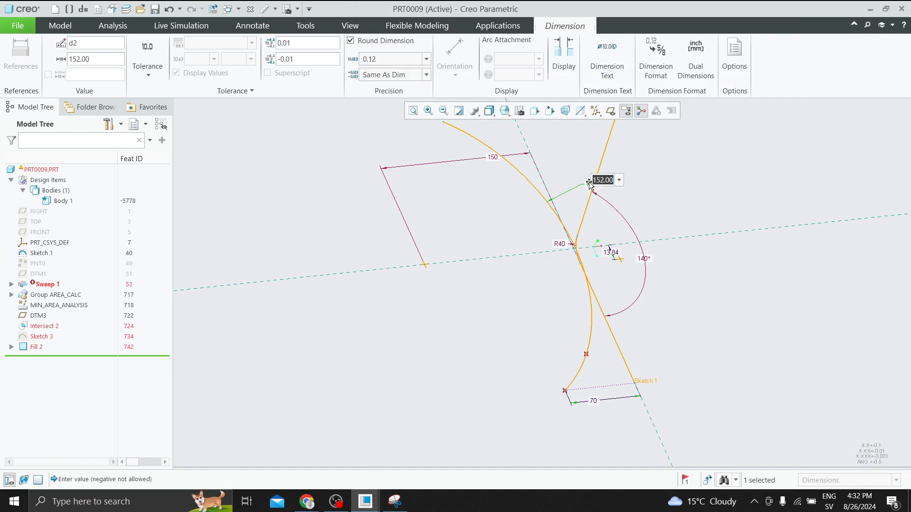
pyautogui.write('100')
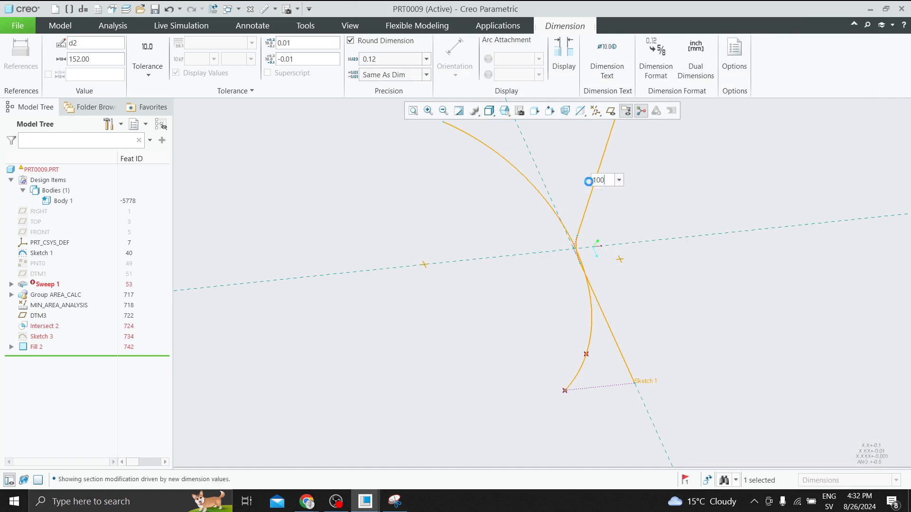
pyautogui.press('Return')
# Step: Switch to Snipping Tool and mark the curve's end at radius 150, the 1000 area level and its matching radius on the captured plot
pyautogui.click(395, 501)
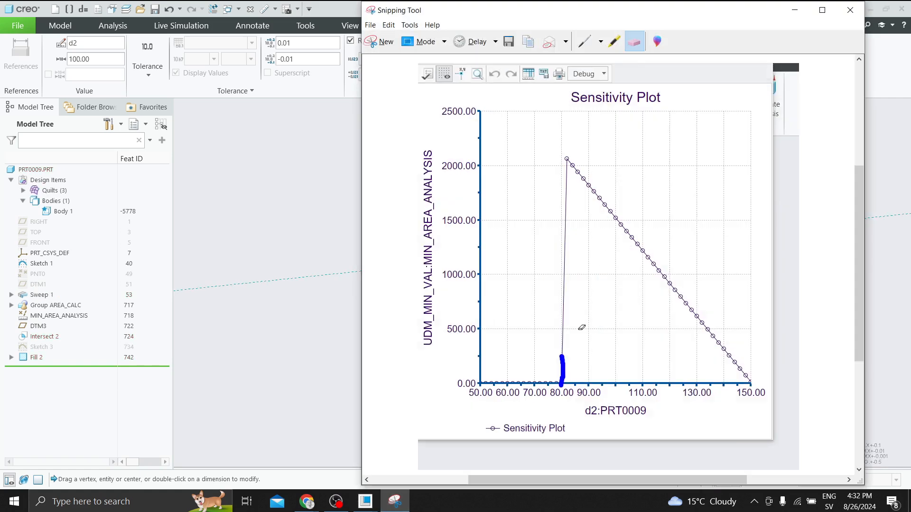
pyautogui.click(585, 42)
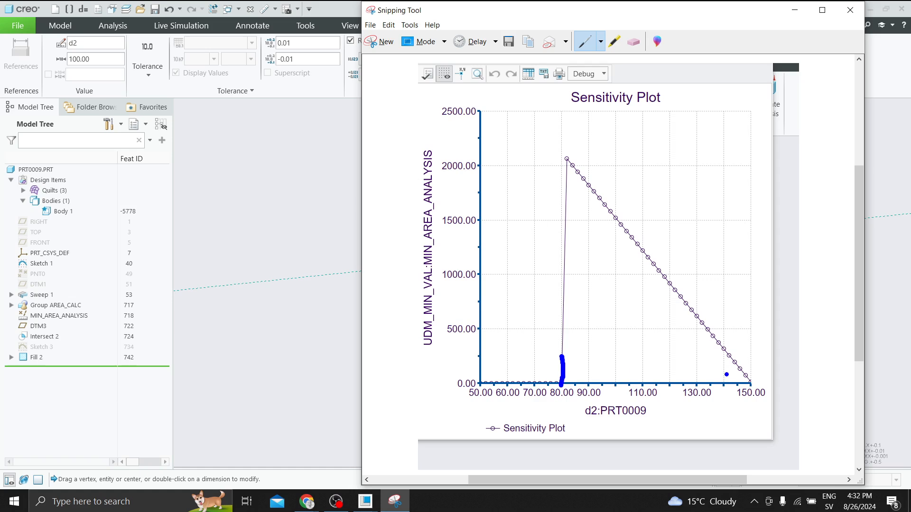
pyautogui.moveTo(750, 388); pyautogui.dragTo(750, 378)
pyautogui.moveTo(444, 280); pyautogui.dragTo(473, 280)
pyautogui.moveTo(661, 276)
pyautogui.mouseDown()
pyautogui.moveTo(670, 380)
pyautogui.moveTo(657, 368)
pyautogui.mouseUp()
pyautogui.moveTo(493, 275)
pyautogui.mouseDown()
pyautogui.moveTo(655, 274)
pyautogui.moveTo(499, 269)
pyautogui.moveTo(508, 279)
pyautogui.moveTo(506, 263)
pyautogui.mouseUp()
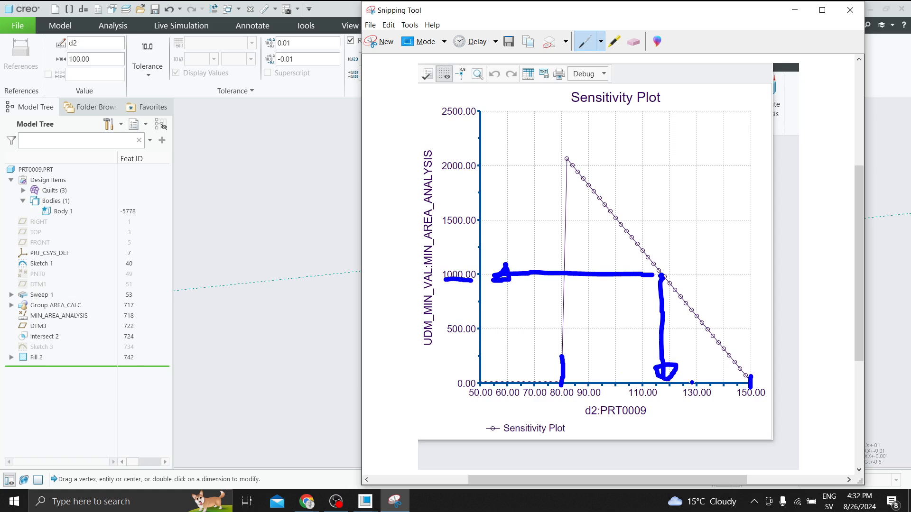
pyautogui.moveTo(663, 390)
pyautogui.mouseDown()
pyautogui.moveTo(626, 381)
pyautogui.moveTo(631, 393)
pyautogui.mouseUp()
pyautogui.moveTo(656, 400)
pyautogui.mouseDown()
pyautogui.moveTo(698, 400)
pyautogui.moveTo(697, 370)
pyautogui.moveTo(632, 372)
pyautogui.moveTo(629, 380)
pyautogui.mouseUp()
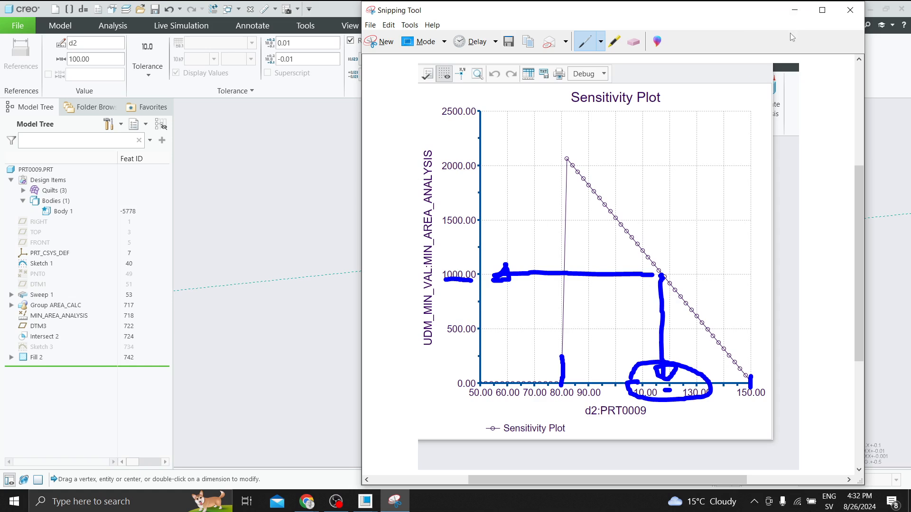
pyautogui.click(794, 10)
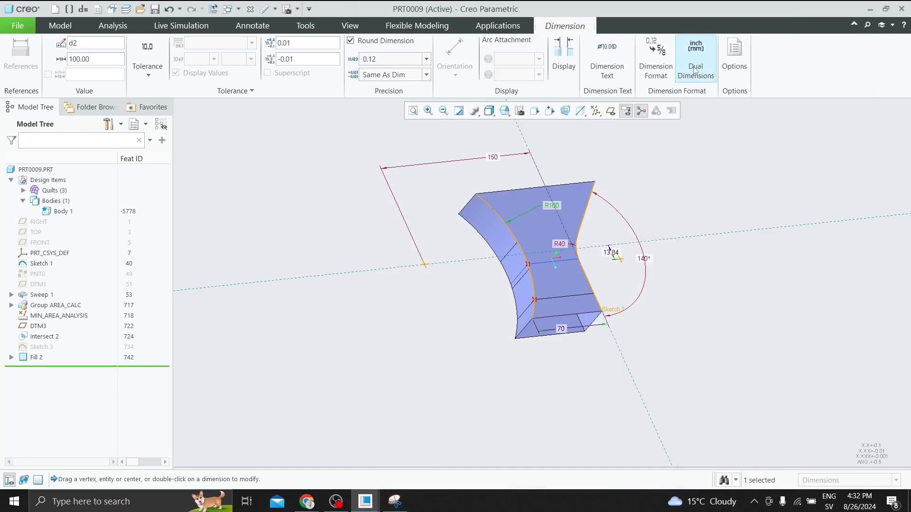
# Step: Erase the circle and the vertical arrow at the radius axis from the captured plot in Snipping Tool, then consult the plot again
pyautogui.click(113, 26)
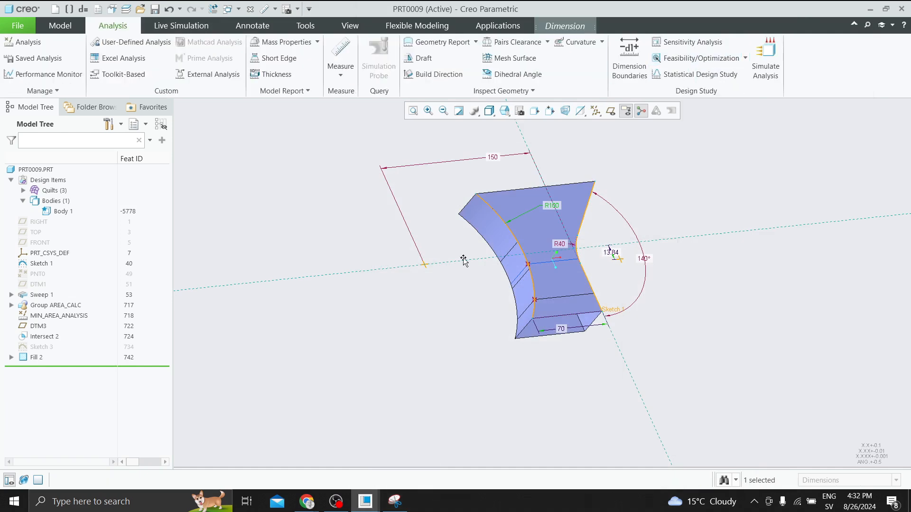
pyautogui.click(395, 501)
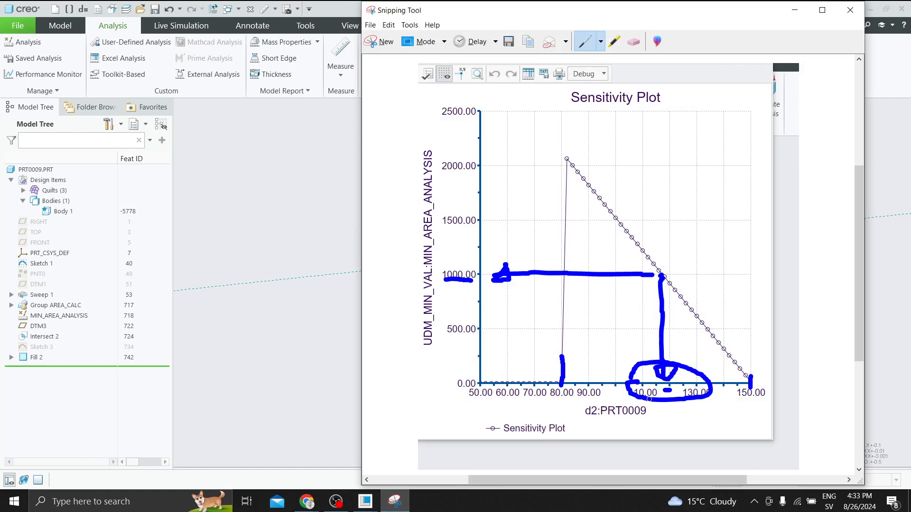
pyautogui.click(633, 42)
pyautogui.click(653, 391)
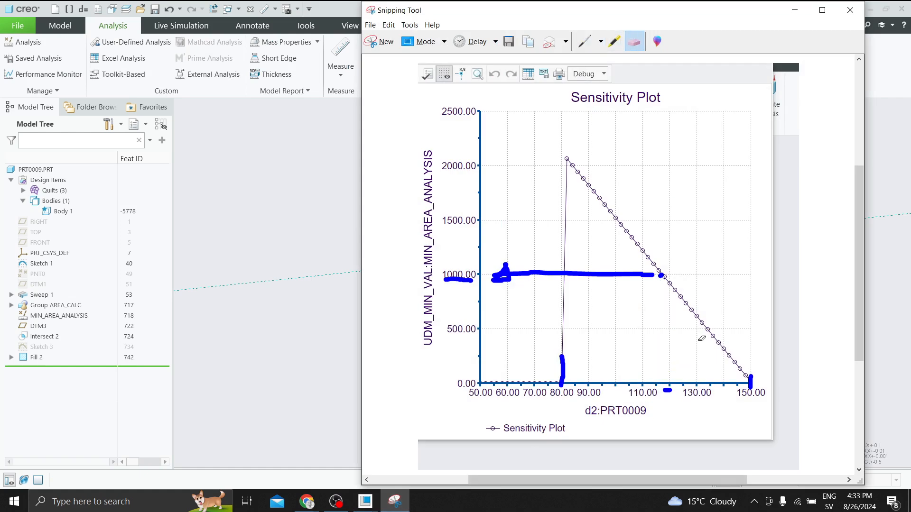
pyautogui.click(784, 16)
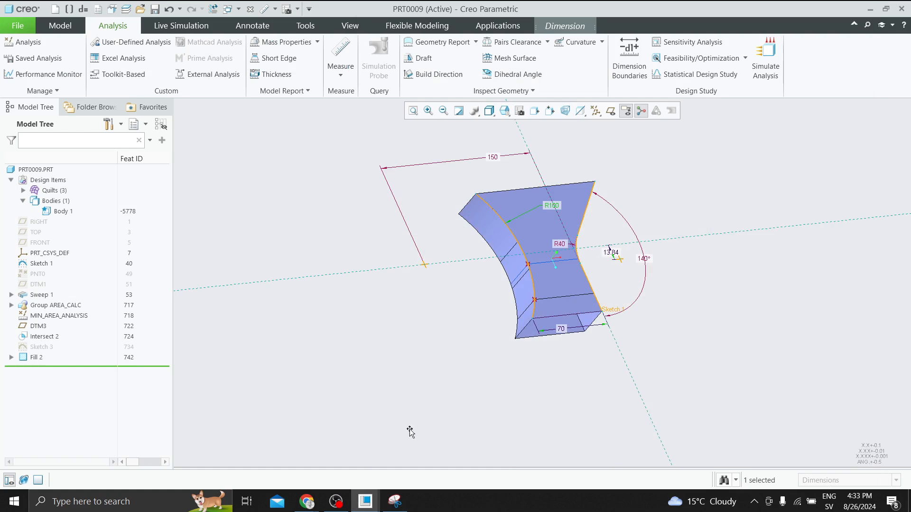
pyautogui.click(395, 501)
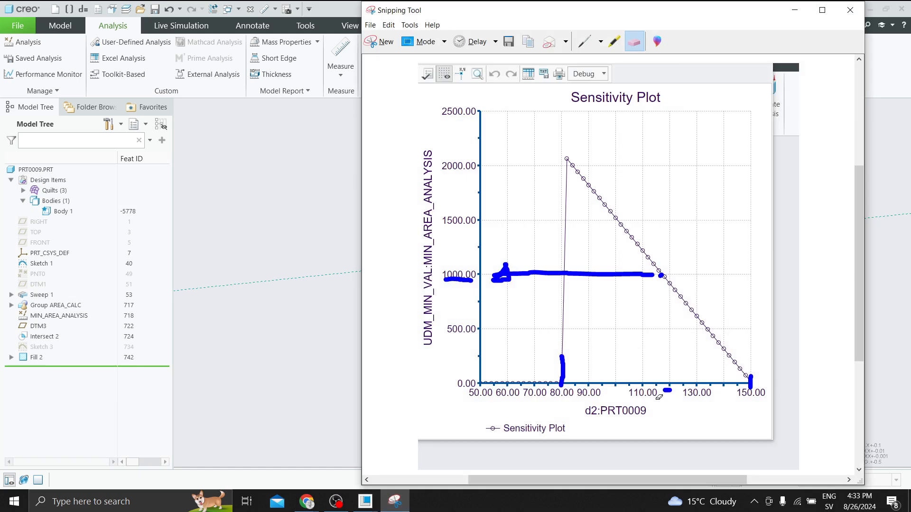
pyautogui.click(794, 9)
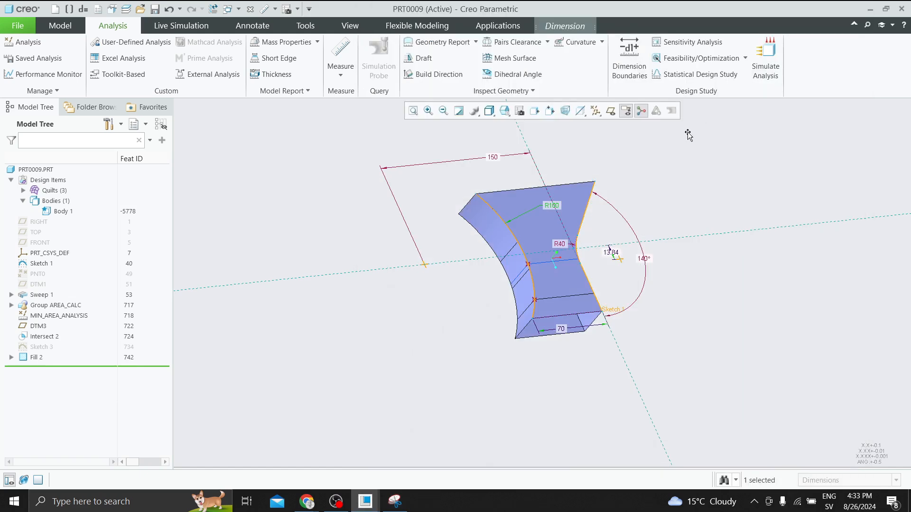
# Step: Compute a sensitivity study of the large arc's radius d2 from 110 to 130 with 21 steps
pyautogui.click(693, 41)
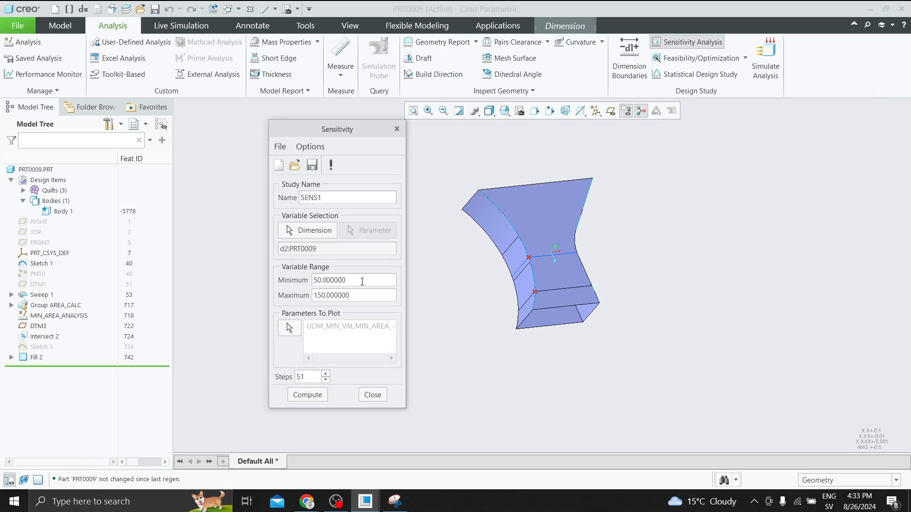
pyautogui.doubleClick(330, 280)
pyautogui.write('110')
pyautogui.press('Tab')
pyautogui.write('130')
pyautogui.doubleClick(301, 377)
pyautogui.write('21')
pyautogui.click(310, 393)
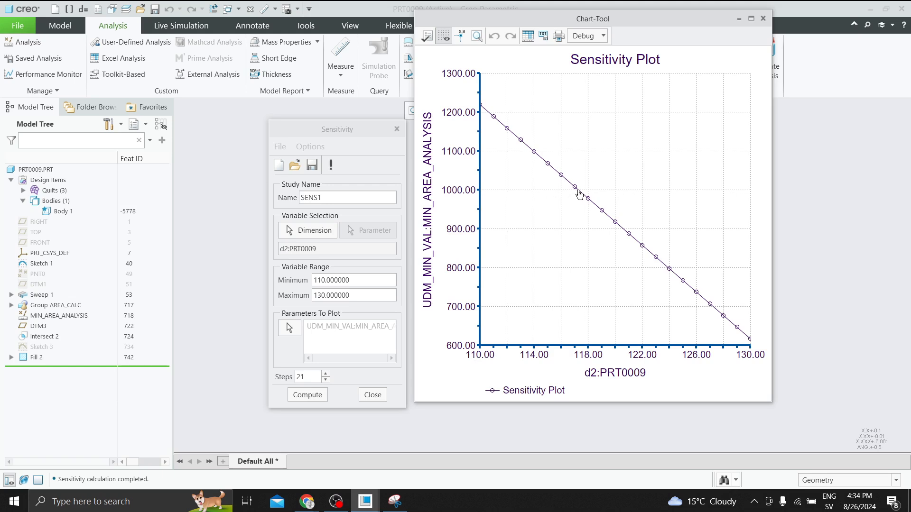
# Step: Give the sensitivity plot's X-axis a user-defined range from 115 to 120 with 5 steps
pyautogui.moveTo(578, 192)
pyautogui.click(423, 37)
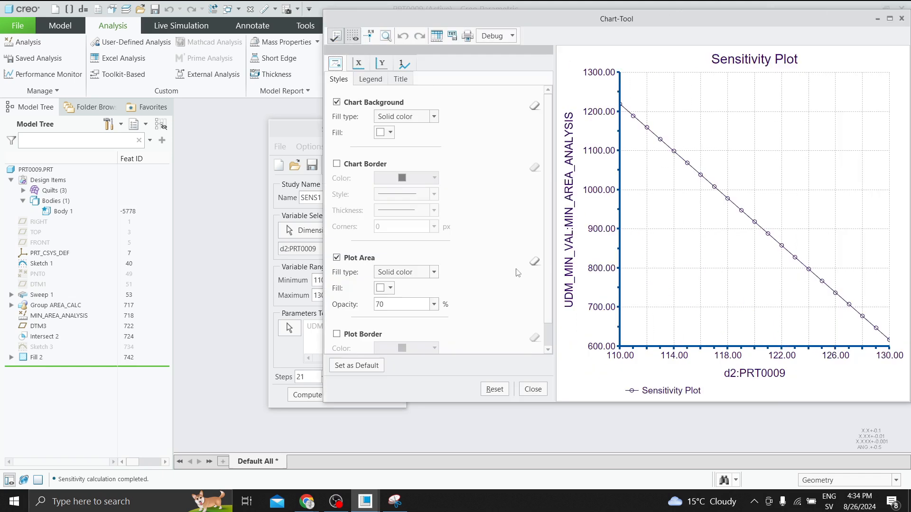
pyautogui.click(362, 66)
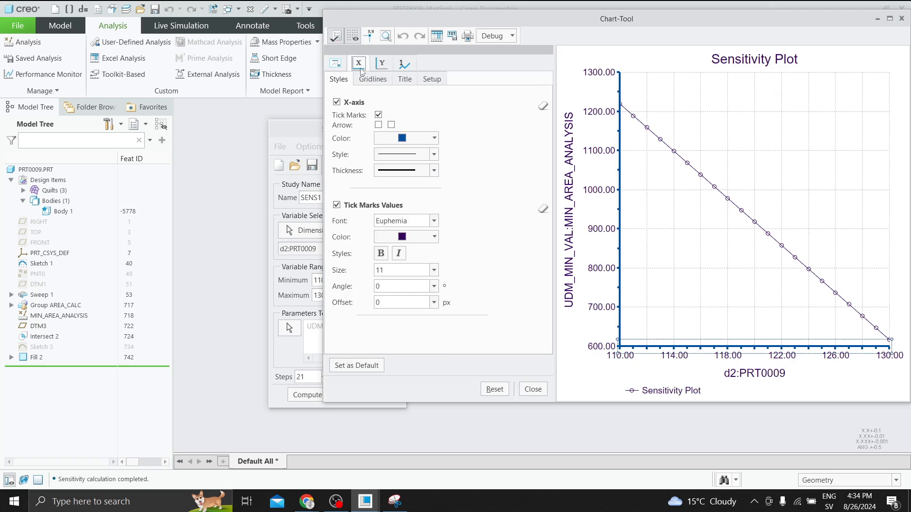
pyautogui.click(431, 78)
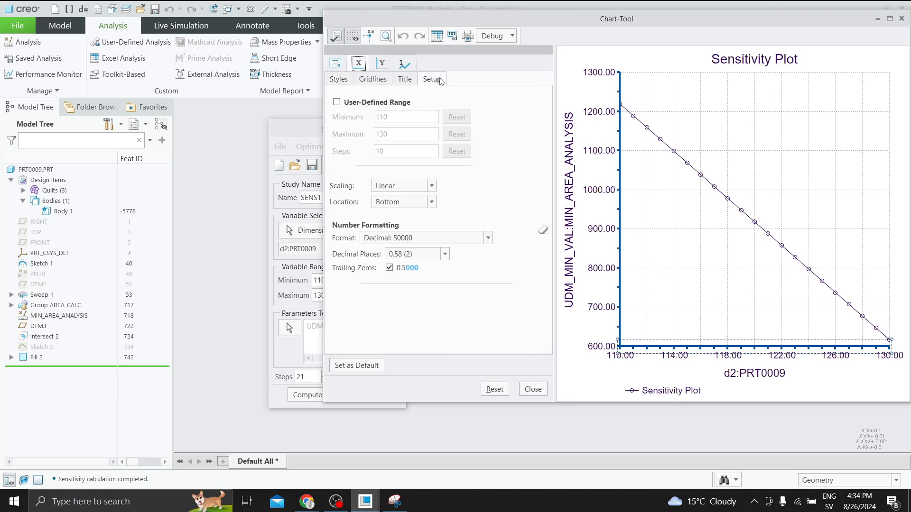
pyautogui.click(337, 102)
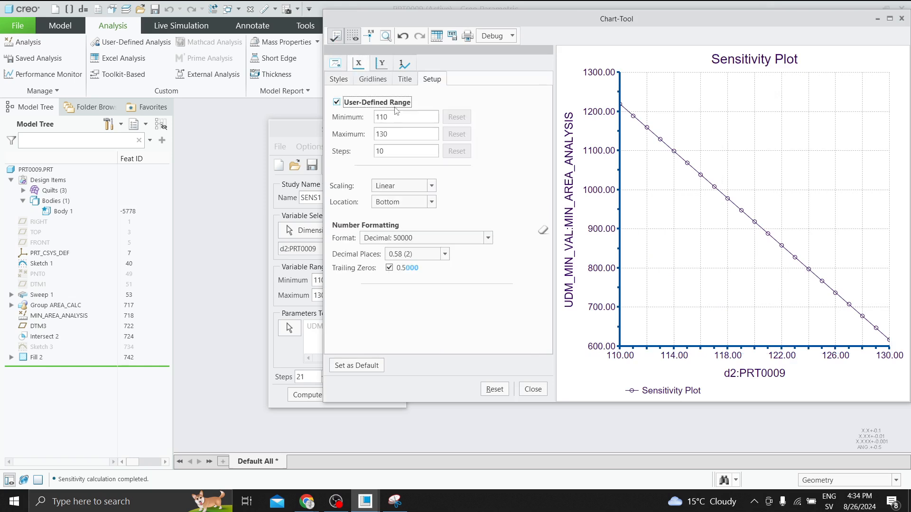
pyautogui.doubleClick(401, 132)
pyautogui.write('120')
pyautogui.doubleClick(402, 116)
pyautogui.write('115')
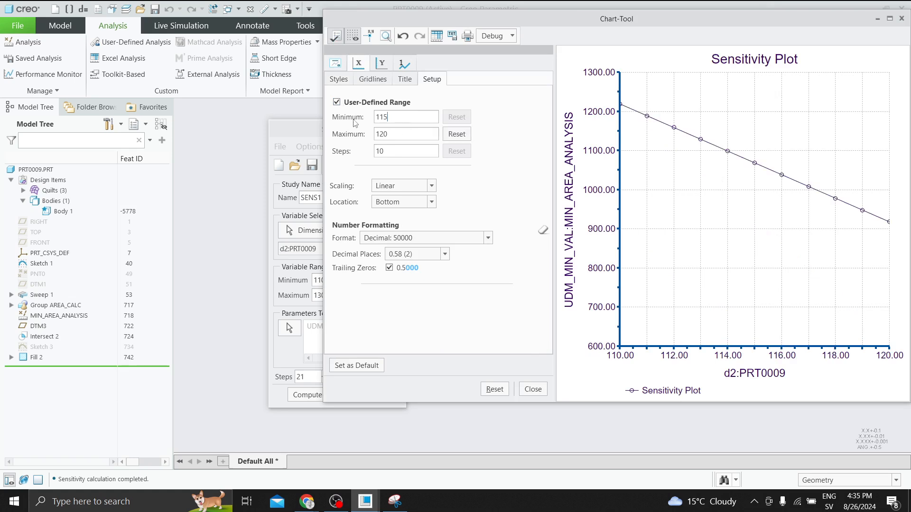
pyautogui.click(395, 151)
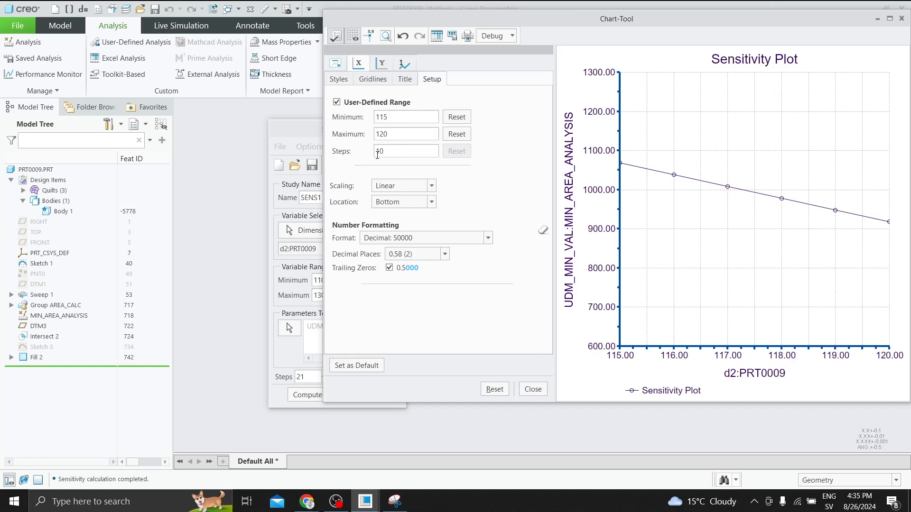
pyautogui.doubleClick(380, 151)
pyautogui.write('6')
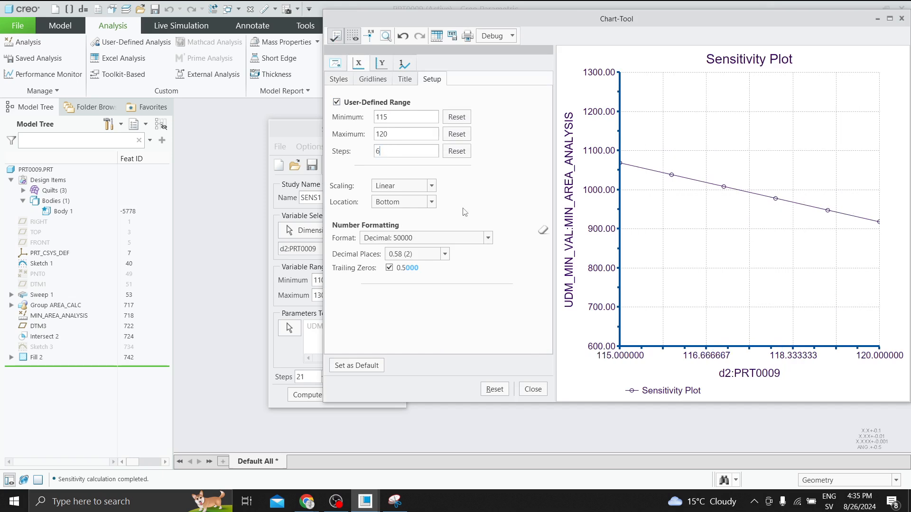
pyautogui.write('5')
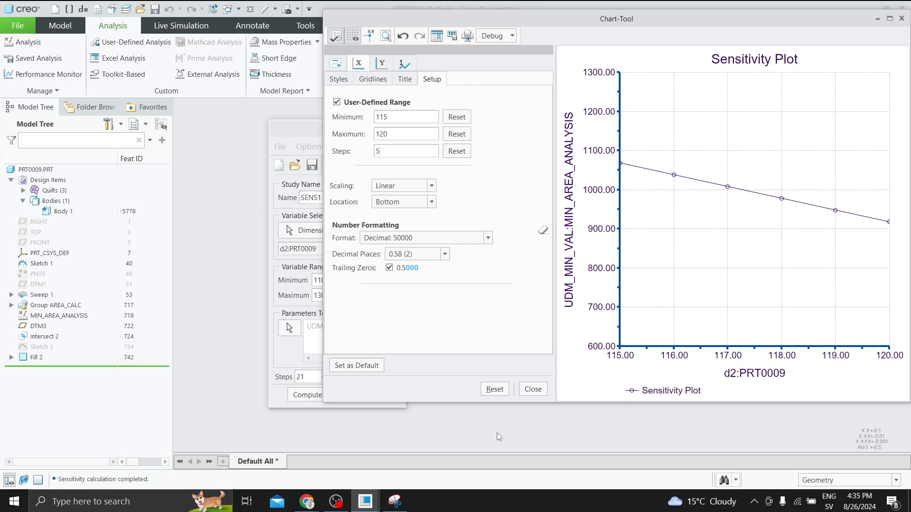
# Step: Switch to Snipping Tool and capture the rescaled sensitivity plot as a new snip
pyautogui.click(395, 501)
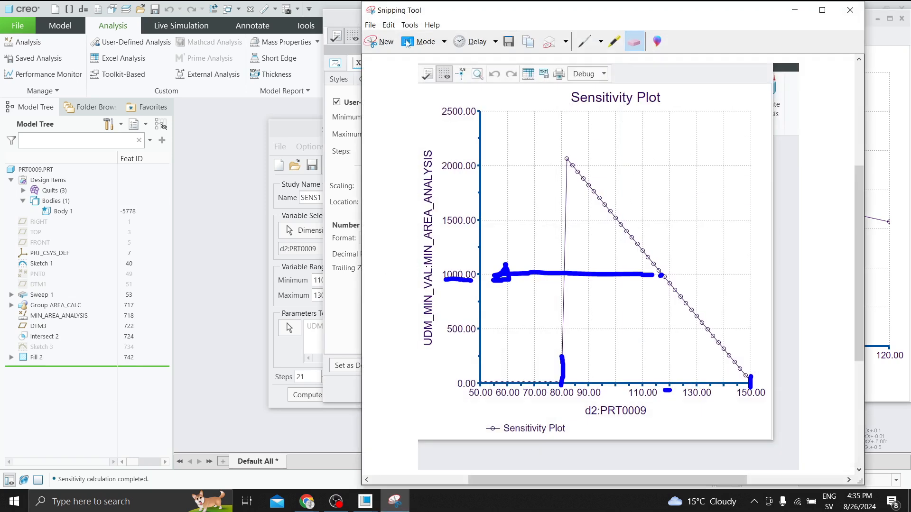
pyautogui.click(430, 42)
pyautogui.click(449, 69)
pyautogui.moveTo(562, 56); pyautogui.dragTo(872, 400)
# Step: Trace the 1000 area level to the curve and down to the radius axis with the Red Pen, then close the chart and sensitivity study
pyautogui.click(708, 41)
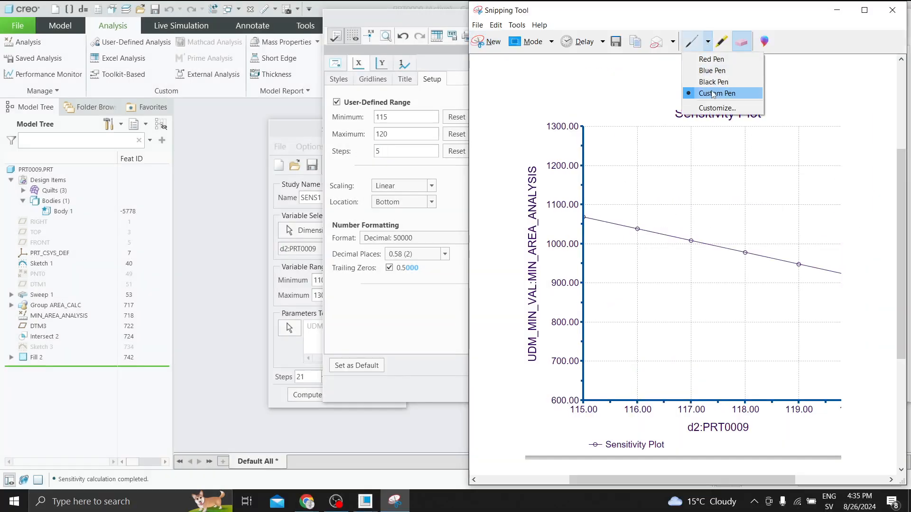
pyautogui.click(712, 59)
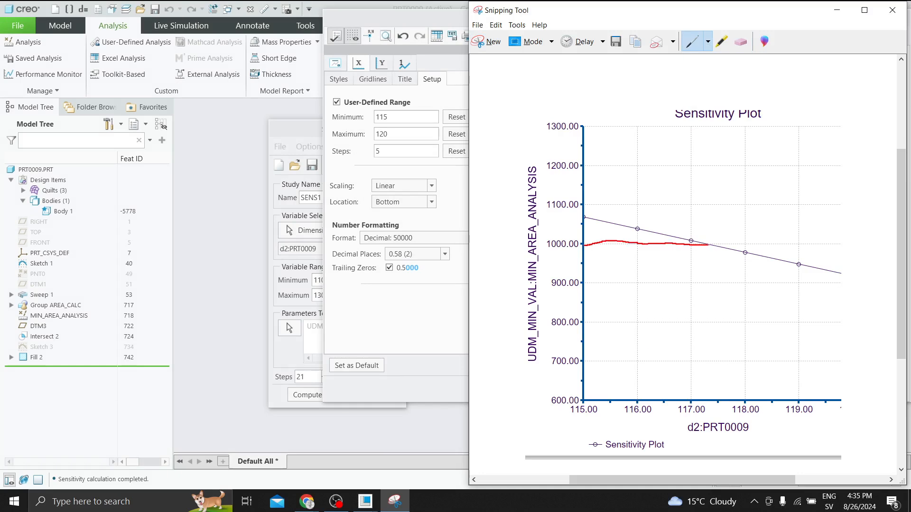
pyautogui.moveTo(709, 269); pyautogui.dragTo(709, 320)
pyautogui.moveTo(723, 388); pyautogui.dragTo(711, 400)
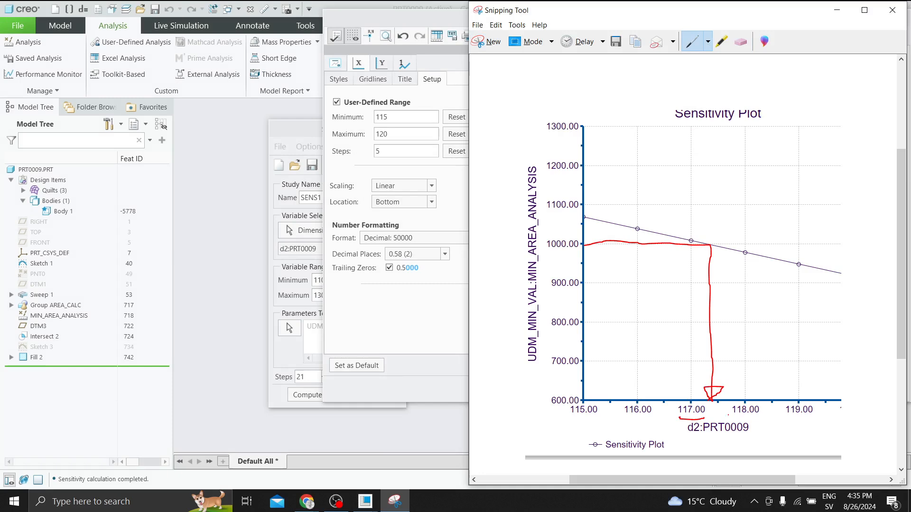
pyautogui.moveTo(671, 384)
pyautogui.mouseDown()
pyautogui.moveTo(709, 440)
pyautogui.moveTo(771, 393)
pyautogui.moveTo(660, 384)
pyautogui.mouseUp()
pyautogui.click(837, 11)
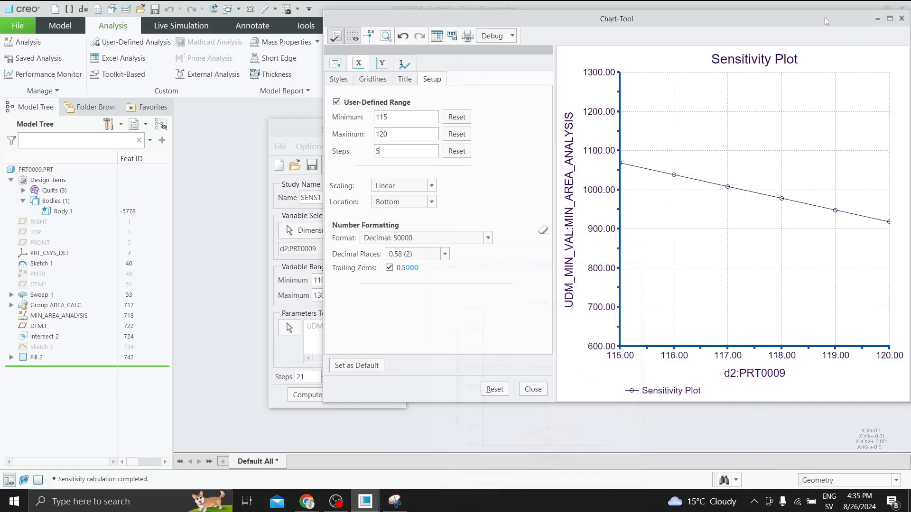
pyautogui.click(902, 19)
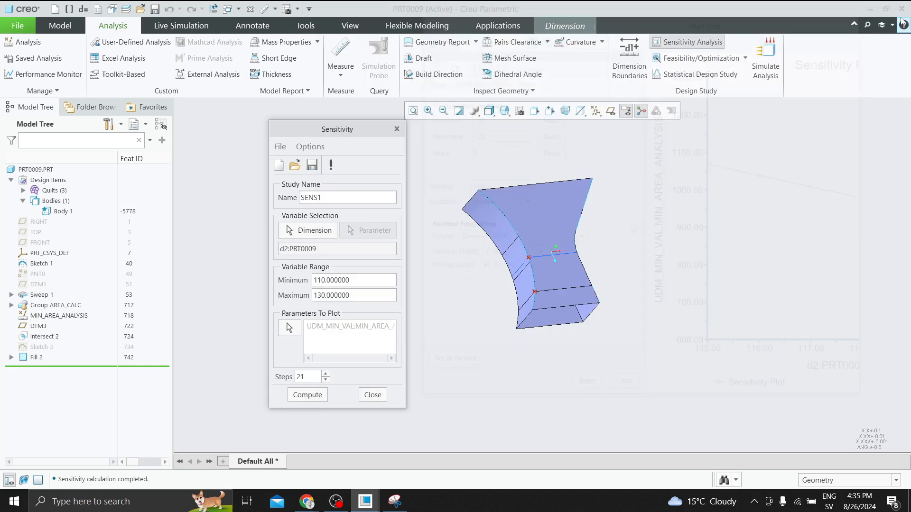
pyautogui.click(397, 129)
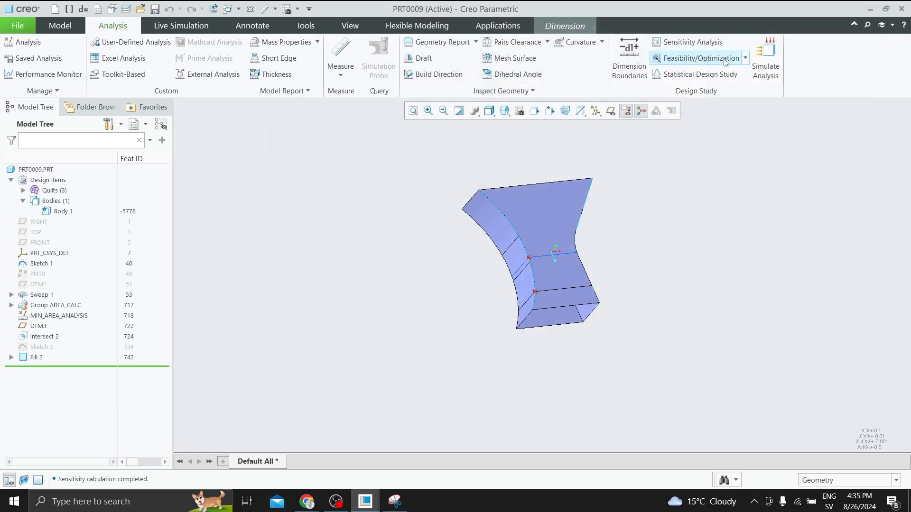
# Step: Start a Feasibility study and add the large arc's radius from Sketch 1 as its design variable
pyautogui.click(741, 58)
pyautogui.click(793, 166)
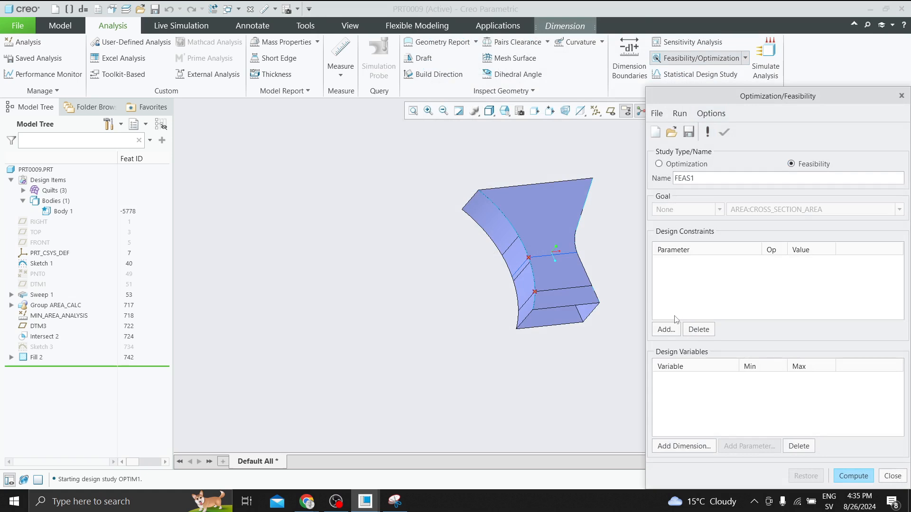
pyautogui.click(677, 444)
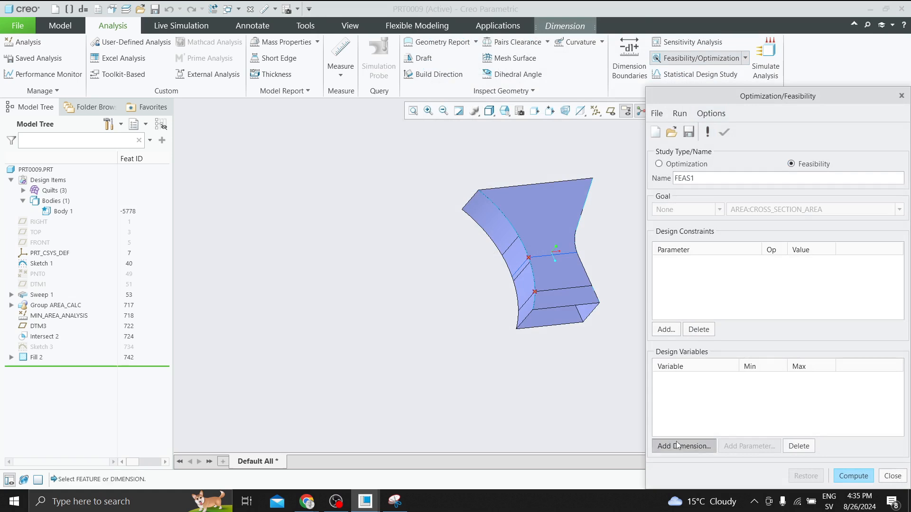
pyautogui.click(37, 264)
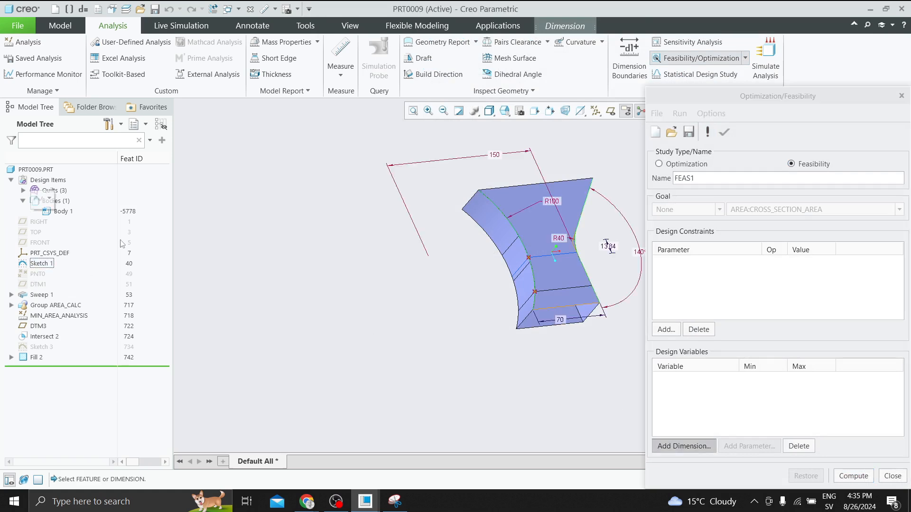
pyautogui.click(558, 203)
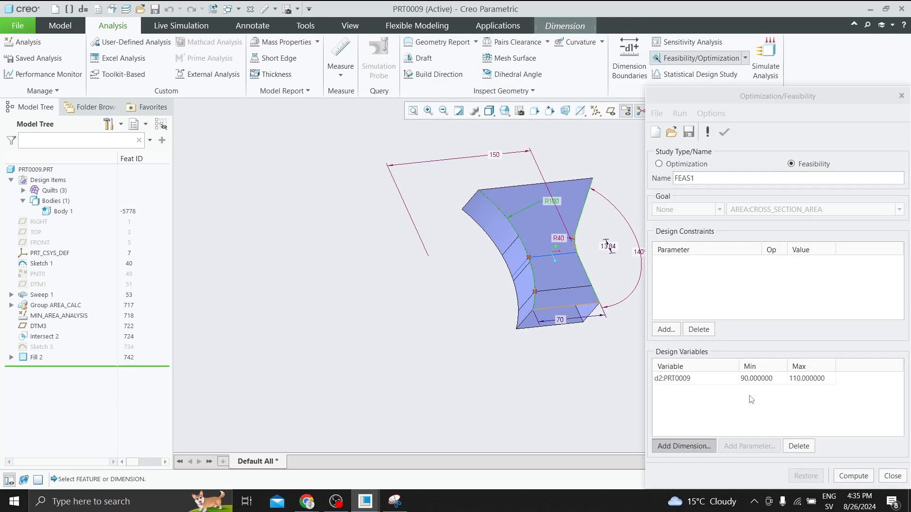
# Step: Set the range of design variable d2 to a minimum of 117 and a maximum of 118
pyautogui.click(743, 379)
pyautogui.write('117')
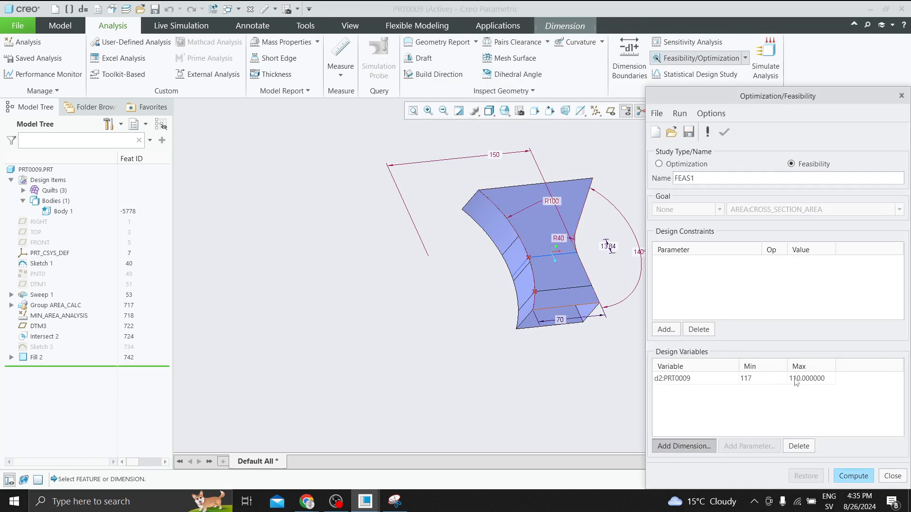
pyautogui.click(795, 380)
pyautogui.write('118')
pyautogui.press('Return')
# Step: Add a design constraint that sets UDM_MIN_VAL:MIN_AREA_ANALYSIS equal to 1000
pyautogui.click(666, 329)
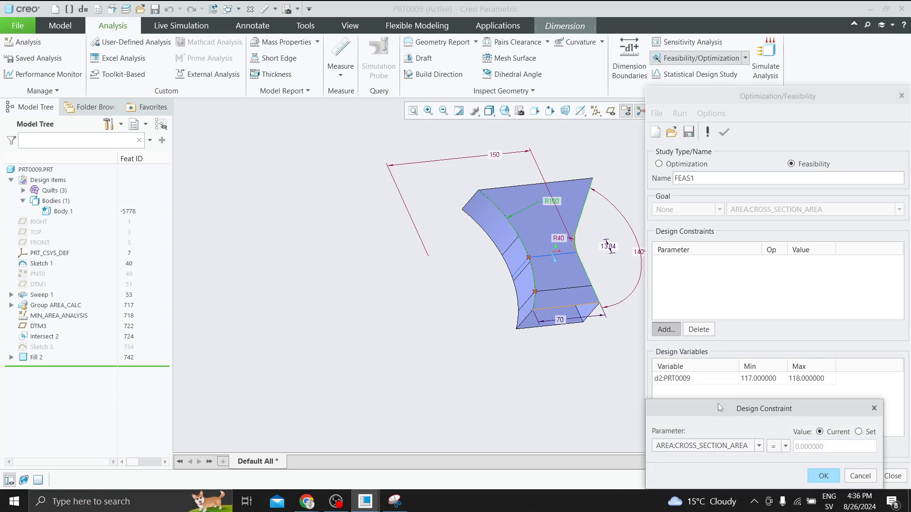
pyautogui.click(545, 324)
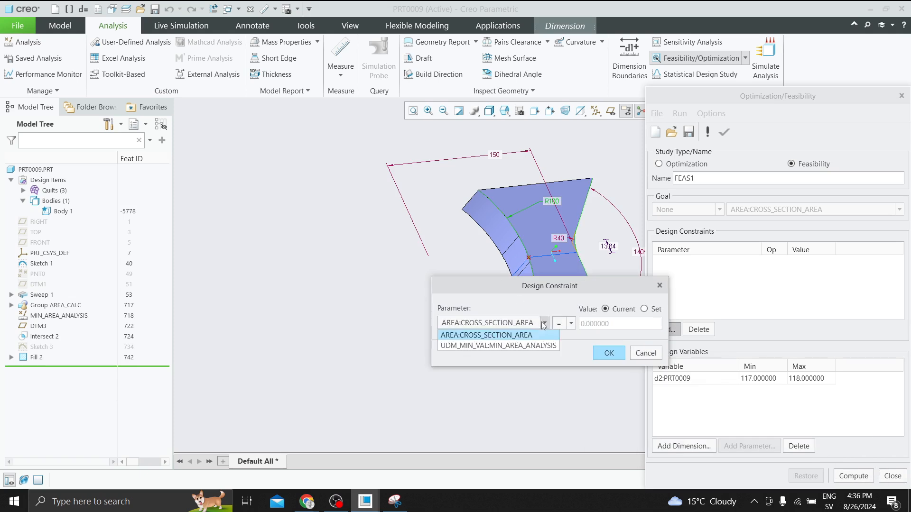
pyautogui.click(483, 346)
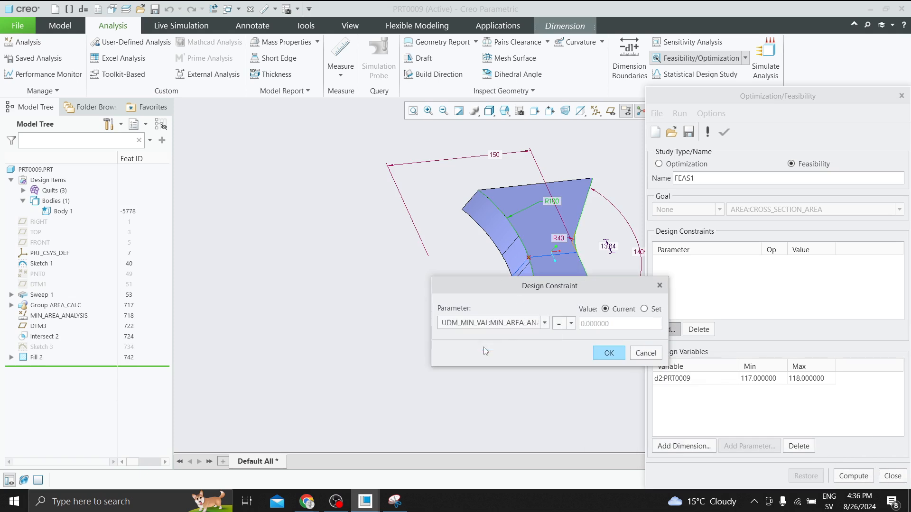
pyautogui.click(644, 309)
pyautogui.doubleClick(625, 324)
pyautogui.write('1000')
pyautogui.click(606, 354)
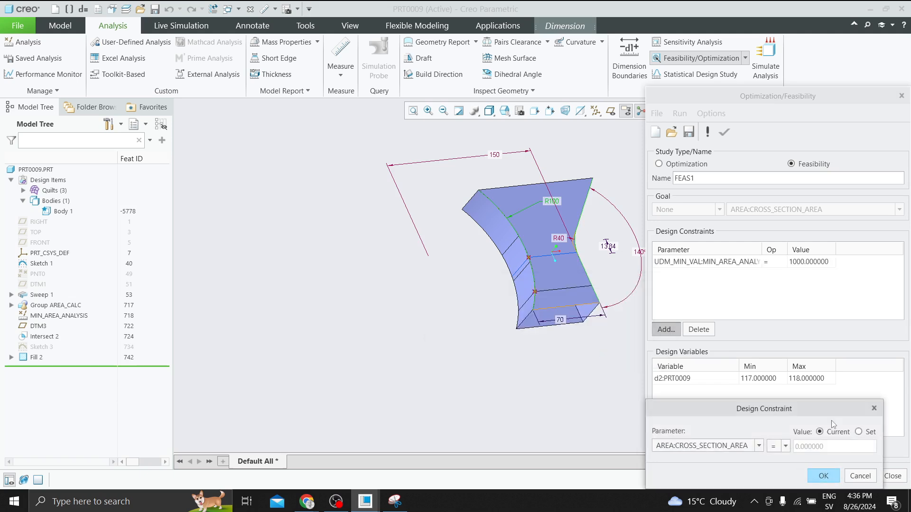
pyautogui.click(856, 480)
# Step: Set the study preferences to graph the constraints and variables, and lower the convergence percentage
pyautogui.click(710, 113)
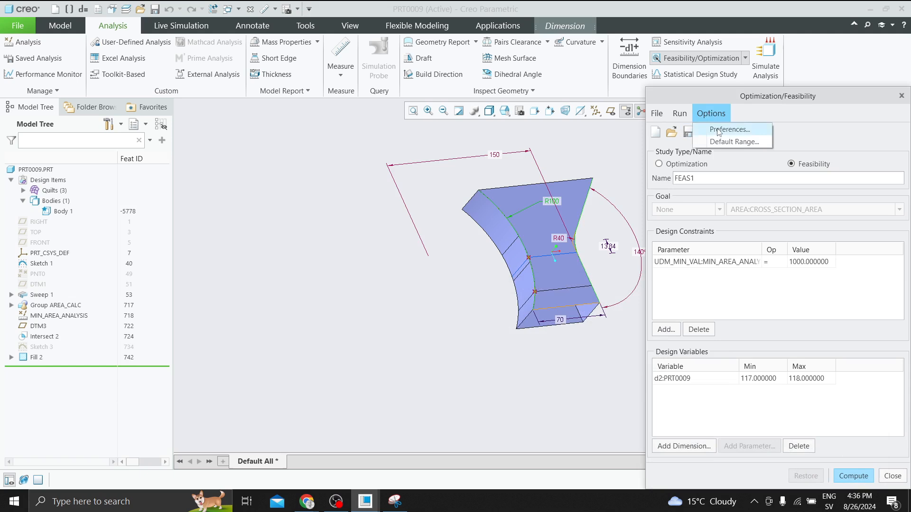
pyautogui.click(717, 130)
pyautogui.moveTo(724, 363); pyautogui.dragTo(570, 232)
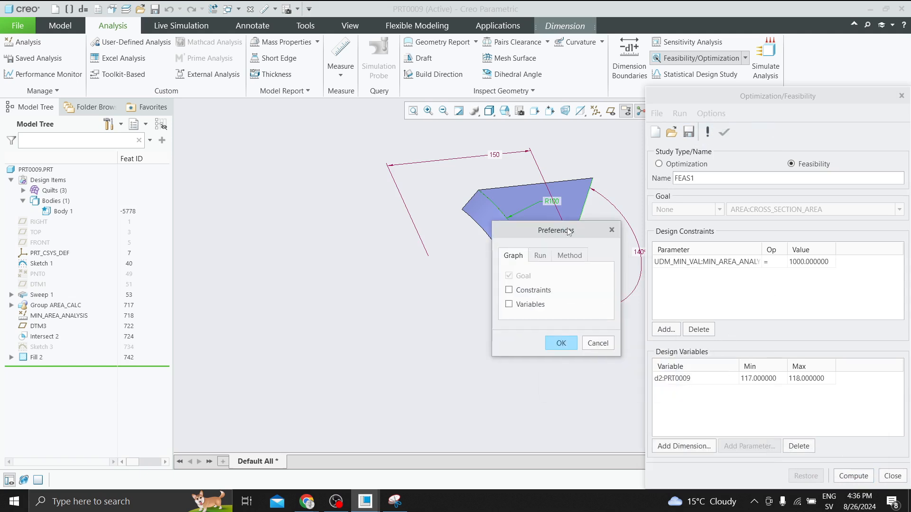
pyautogui.click(509, 305)
pyautogui.click(540, 256)
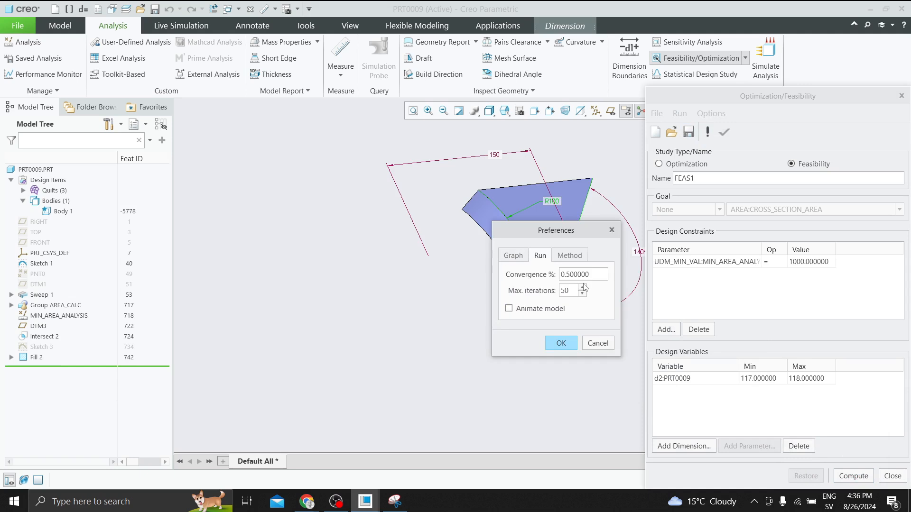
pyautogui.moveTo(589, 274); pyautogui.dragTo(552, 278)
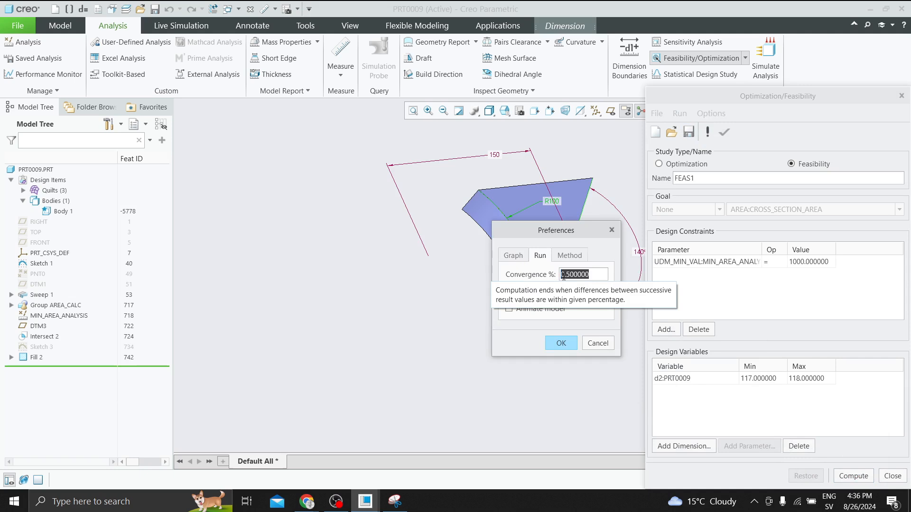
pyautogui.write('0')
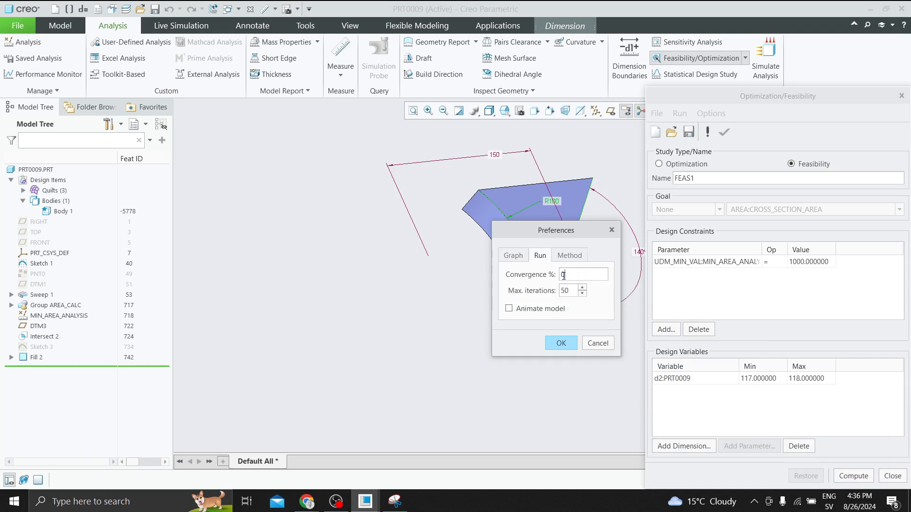
pyautogui.click(554, 340)
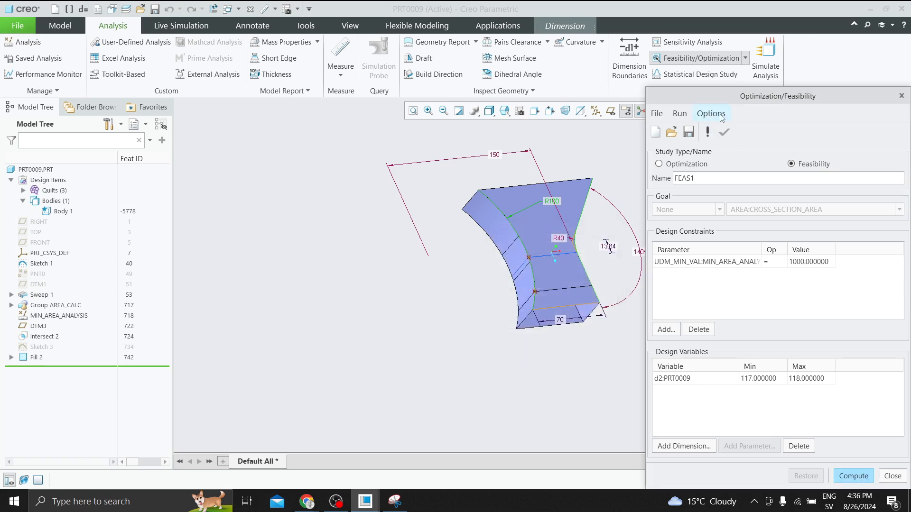
# Step: Compute the feasibility study, review its area and dimension convergence graphs, and close it keeping the model changes
pyautogui.click(854, 474)
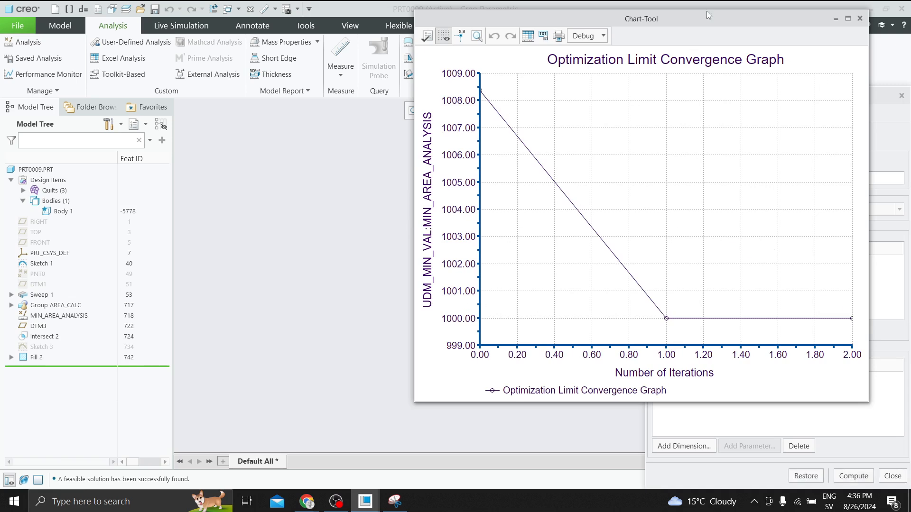
pyautogui.moveTo(590, 51); pyautogui.dragTo(505, 47)
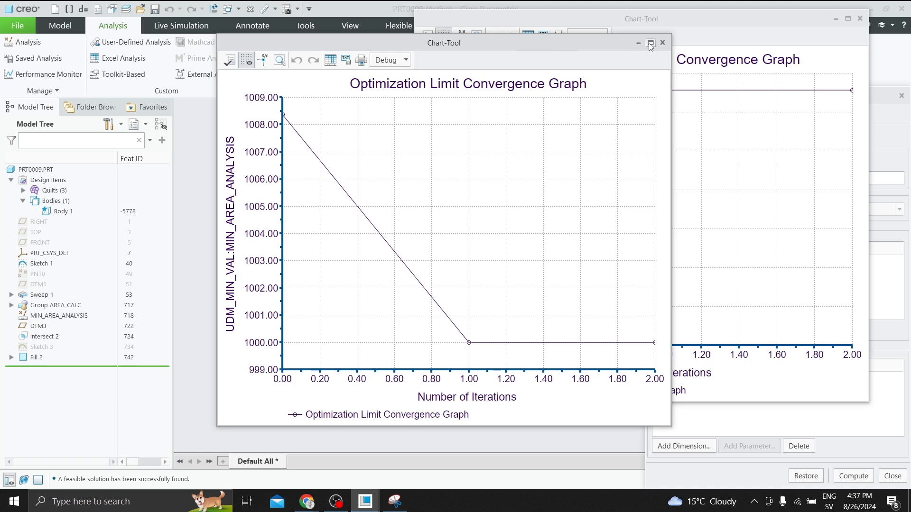
pyautogui.click(663, 42)
pyautogui.moveTo(765, 98); pyautogui.dragTo(215, 91)
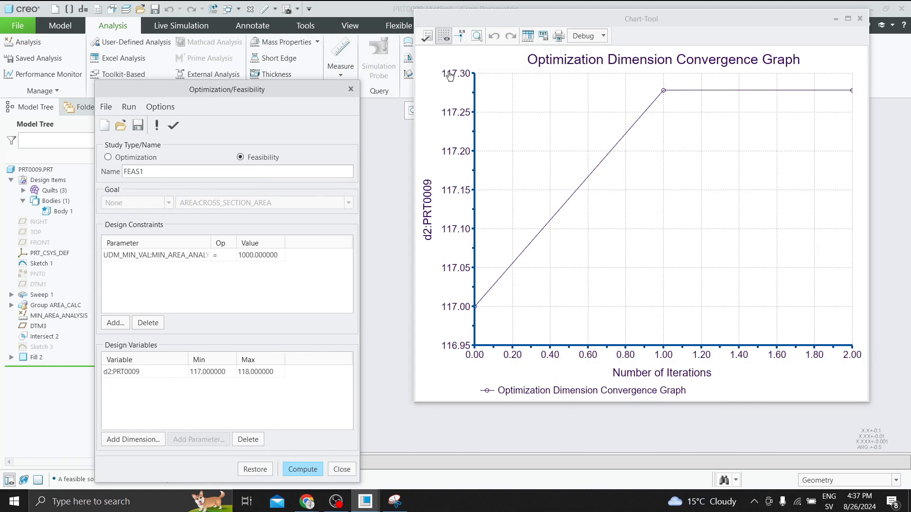
pyautogui.moveTo(304, 84); pyautogui.dragTo(362, 37)
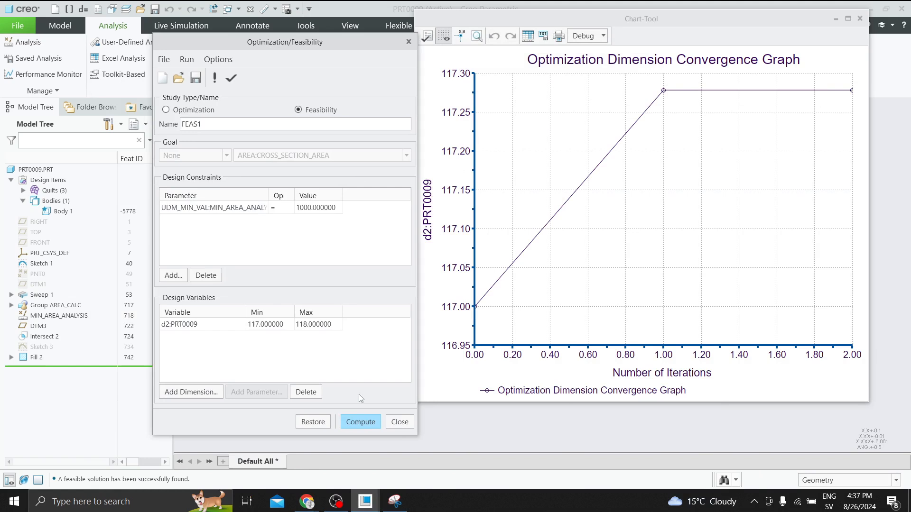
pyautogui.click(399, 422)
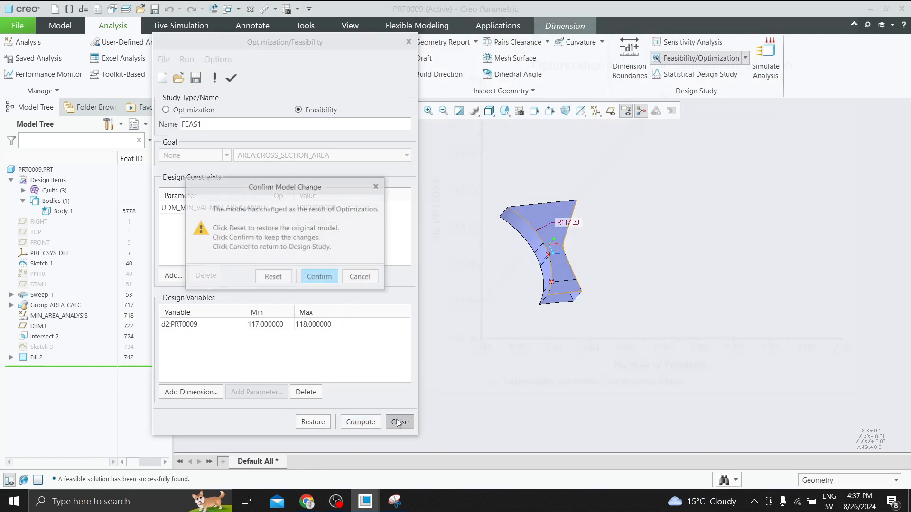
pyautogui.click(315, 274)
# Step: Measure the area of the Fill 2 cross-section surface and close the measurement
pyautogui.scroll(-4, 552, 226)
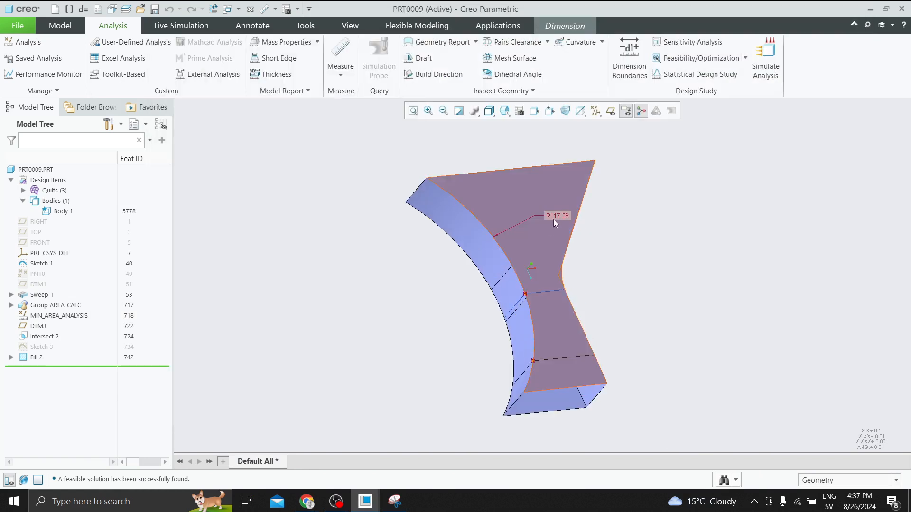
pyautogui.moveTo(557, 218); pyautogui.dragTo(400, 209, button='middle')
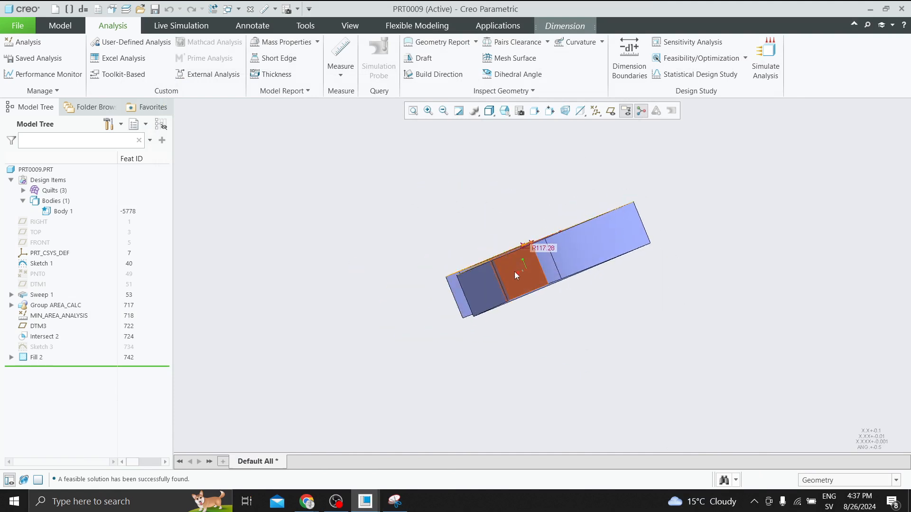
pyautogui.click(515, 273)
pyautogui.click(342, 76)
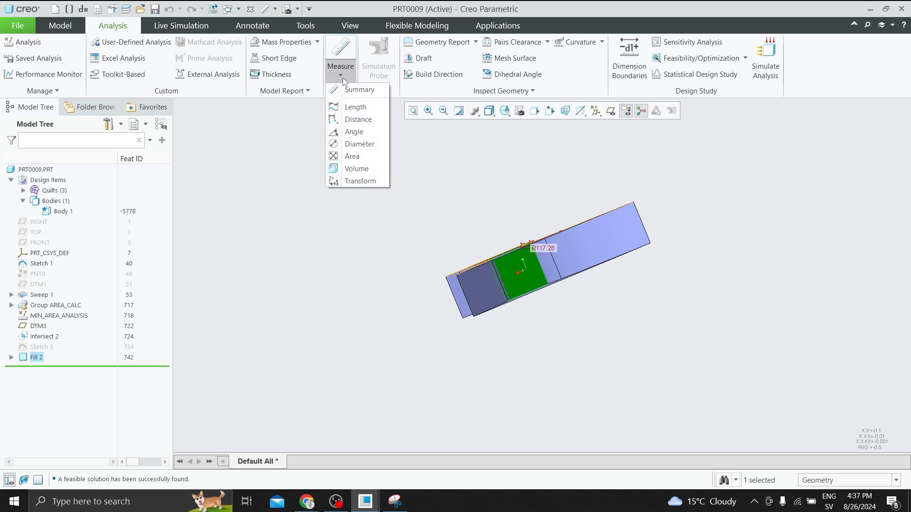
pyautogui.click(353, 156)
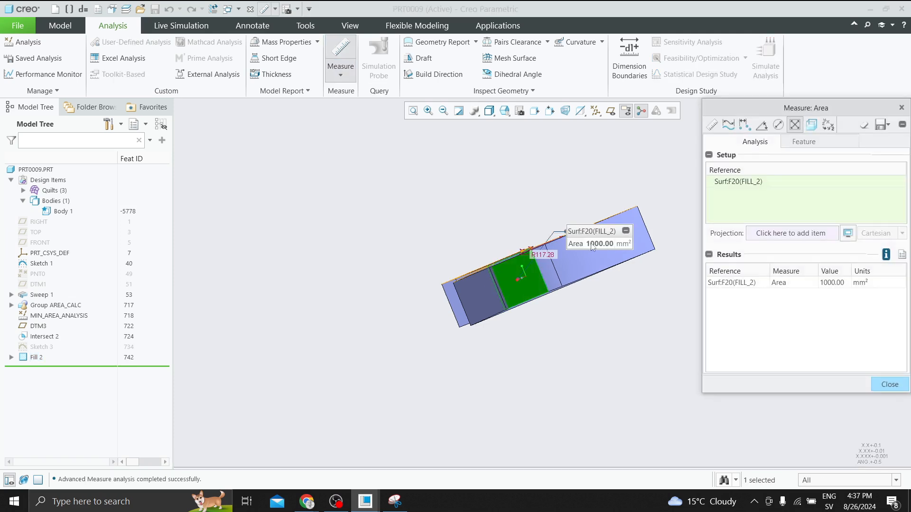
pyautogui.moveTo(532, 218); pyautogui.dragTo(576, 228, button='middle')
pyautogui.click(889, 384)
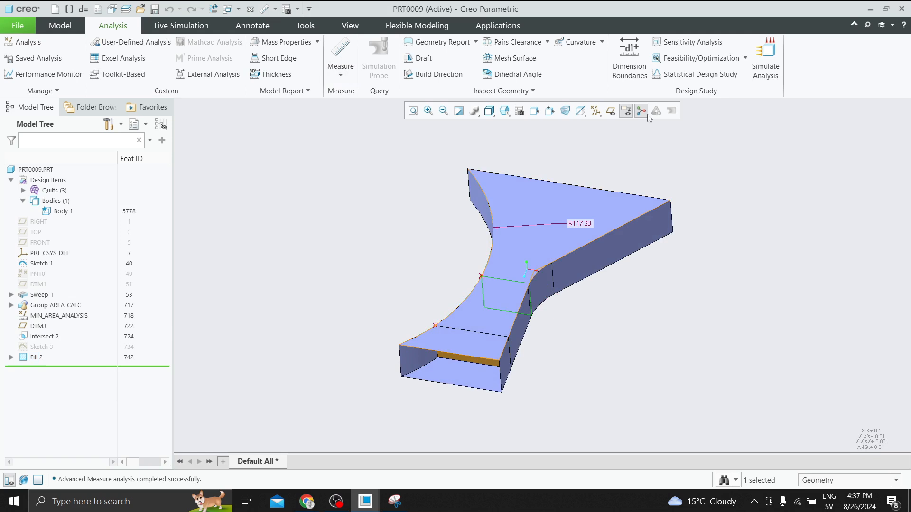
# Step: Recompute the feasibility study and save it as a model feature named ensure_area_1000, closing the study
pyautogui.click(690, 59)
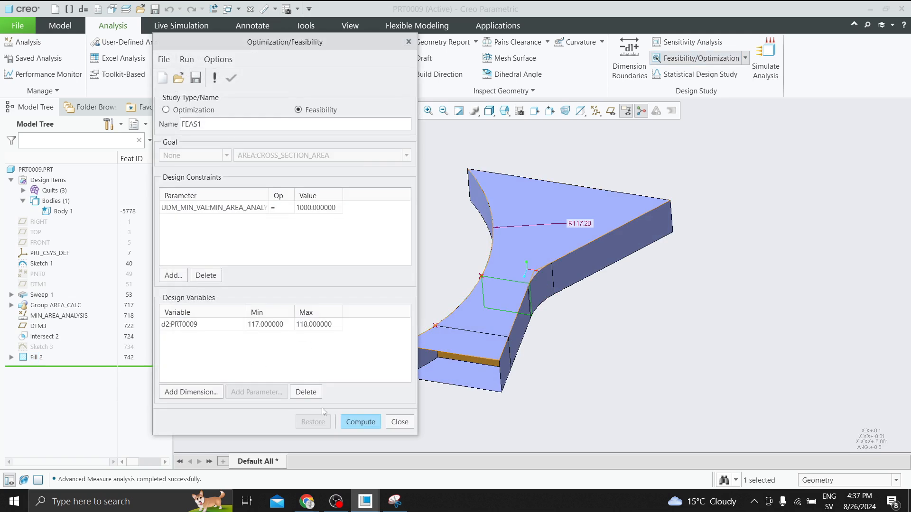
pyautogui.click(353, 423)
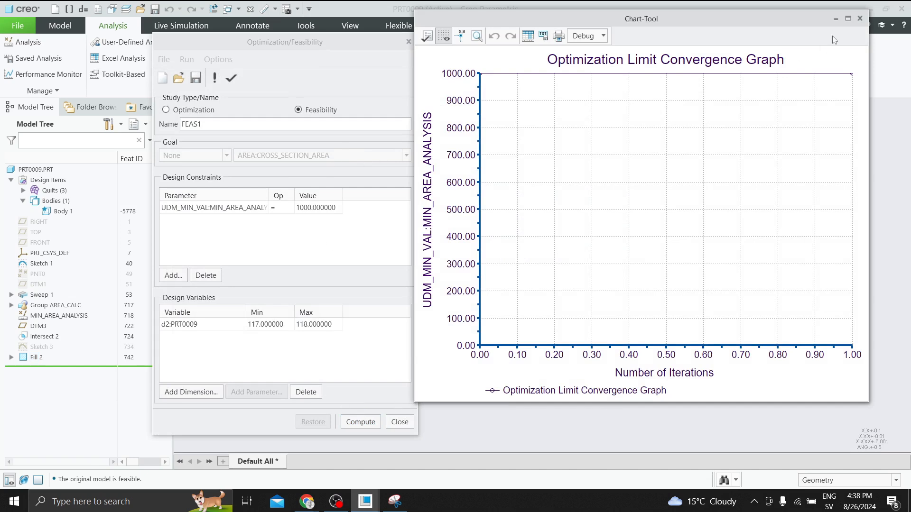
pyautogui.click(860, 19)
pyautogui.click(231, 78)
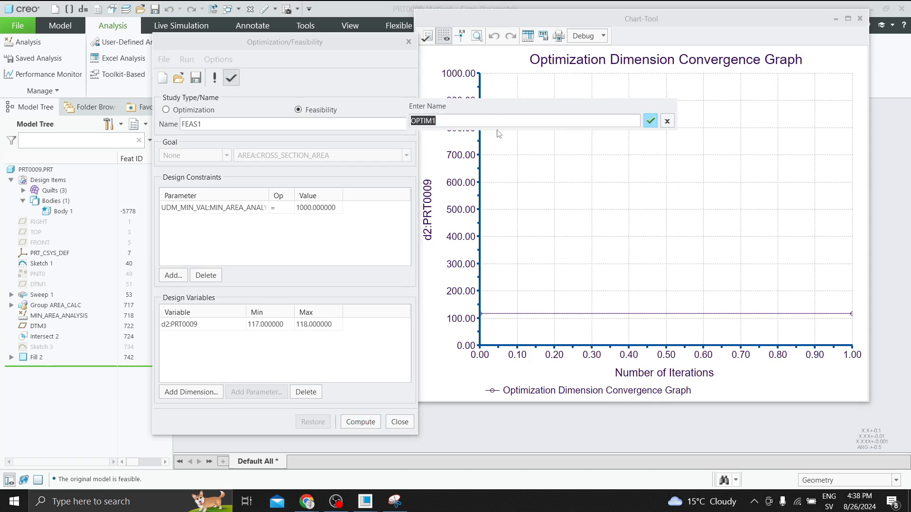
pyautogui.write('ensure_area_1000')
pyautogui.press('Return')
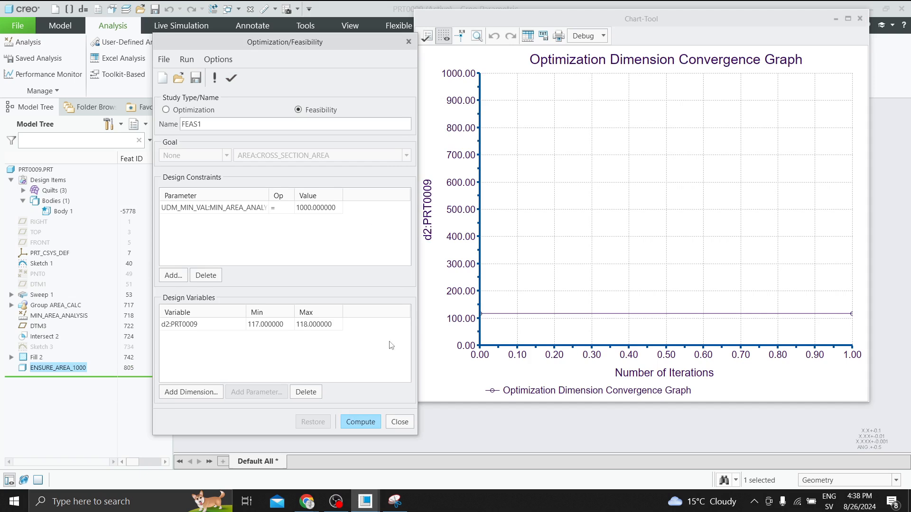
pyautogui.click(397, 420)
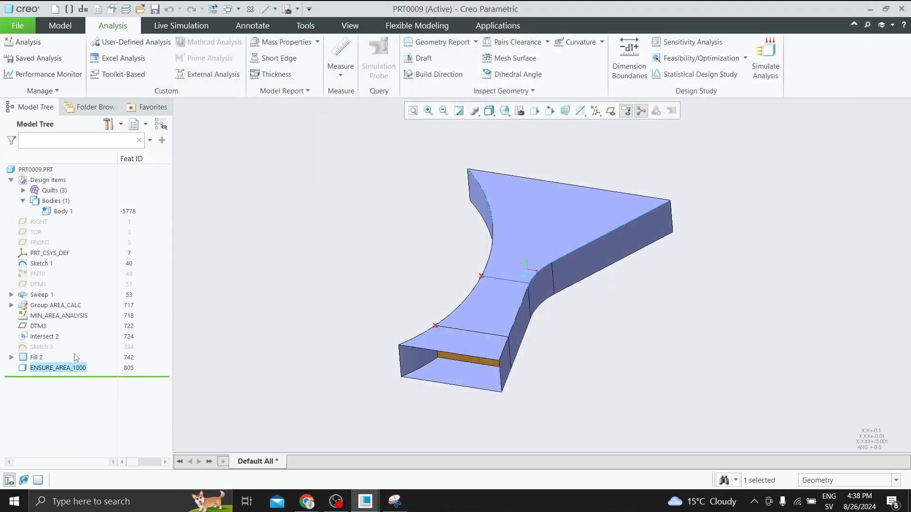
pyautogui.click(49, 264)
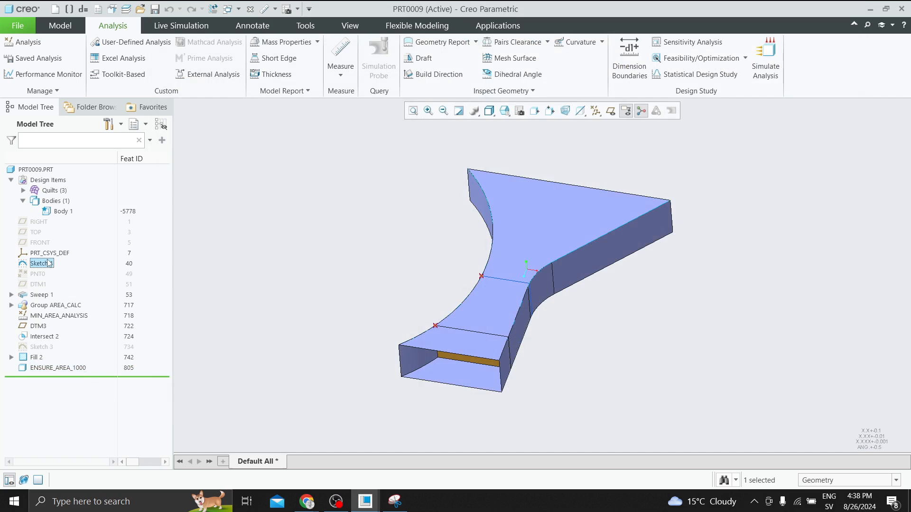
pyautogui.click(69, 196)
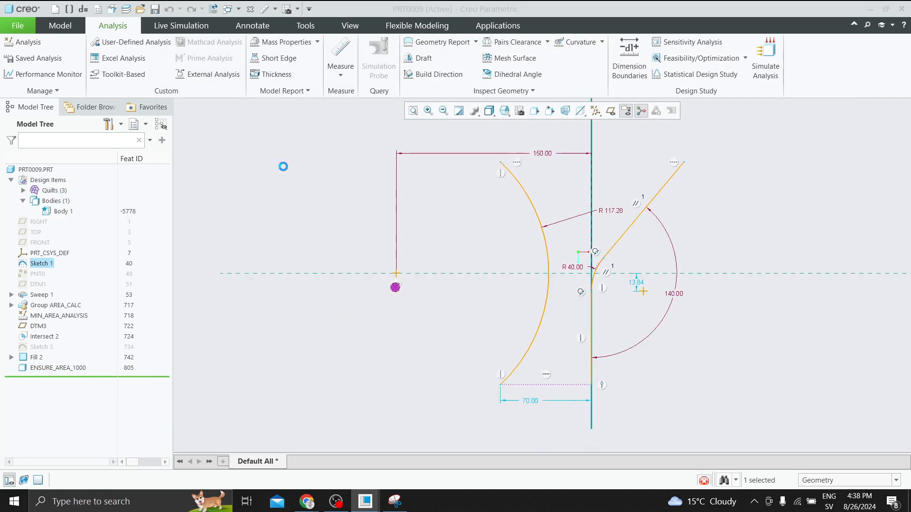
pyautogui.doubleClick(577, 273)
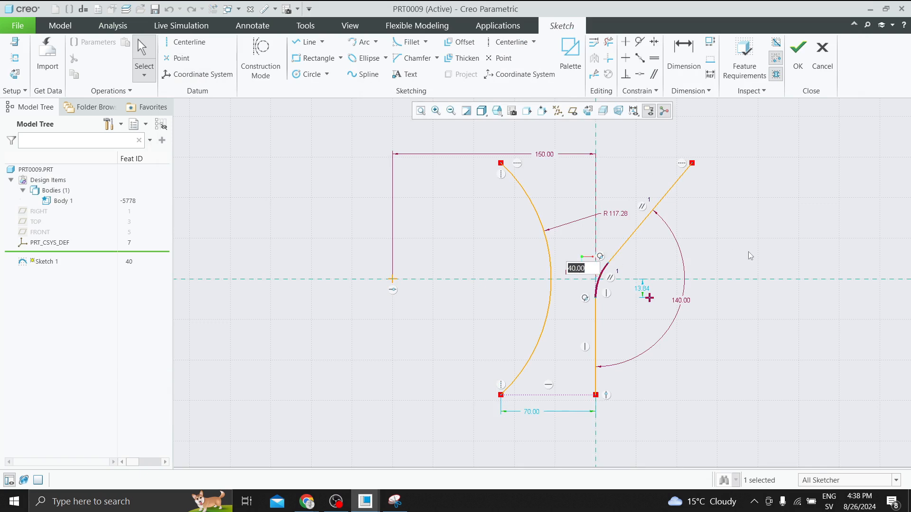
pyautogui.click(822, 56)
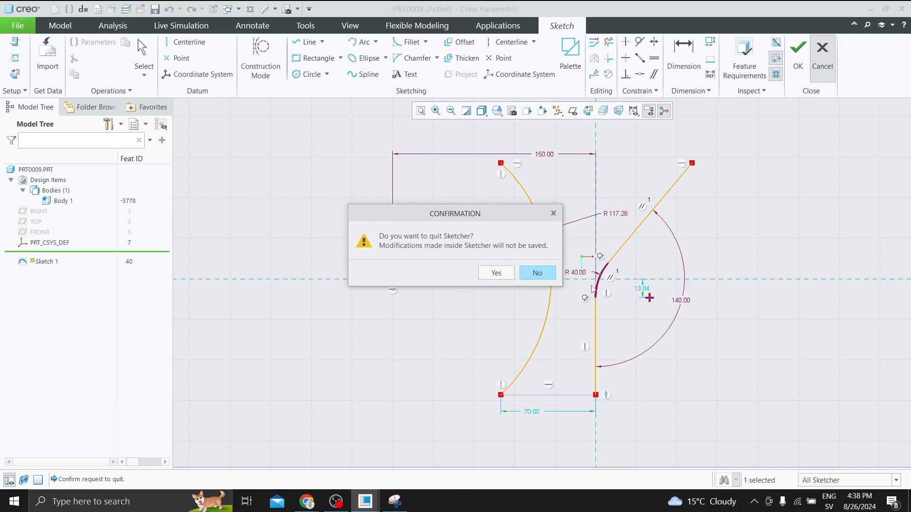
pyautogui.click(496, 274)
# Step: Open the definition of the ENSURE_AREA_1000 feature to check its settings and close it without changes
pyautogui.click(48, 368)
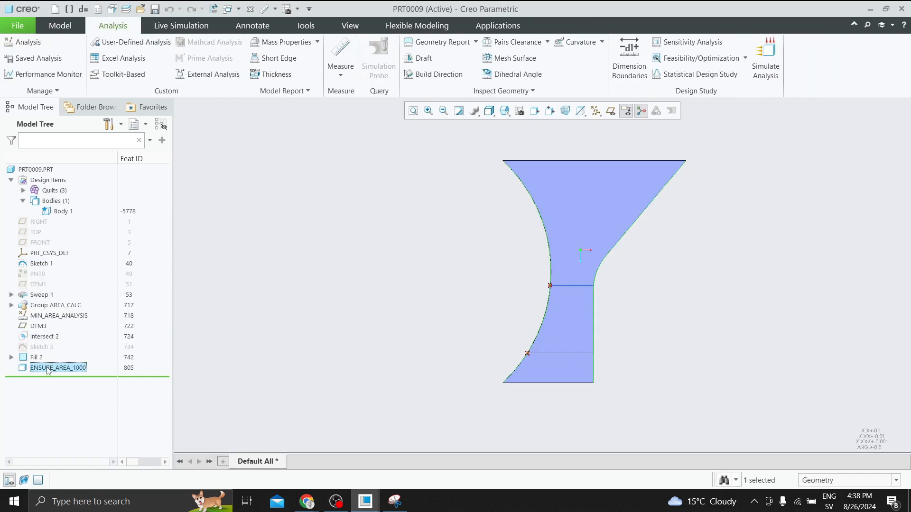
pyautogui.click(193, 315)
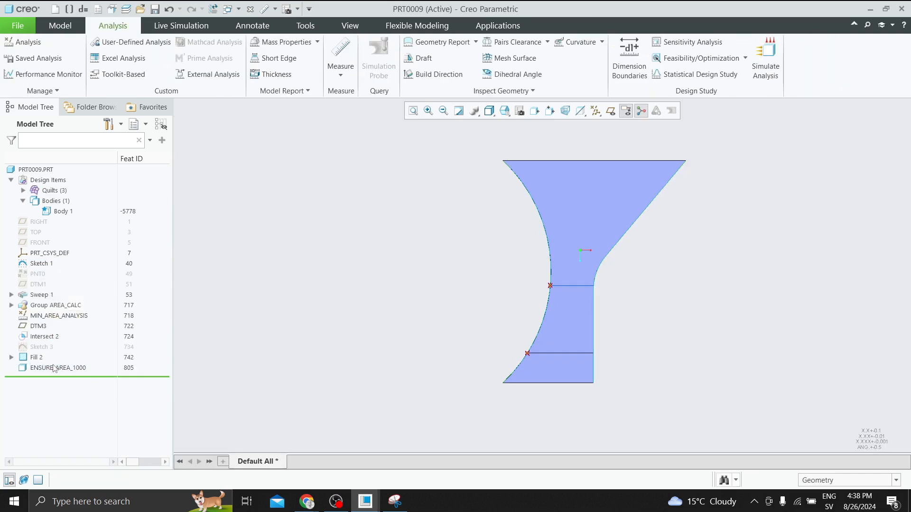
pyautogui.click(58, 369)
pyautogui.click(60, 316)
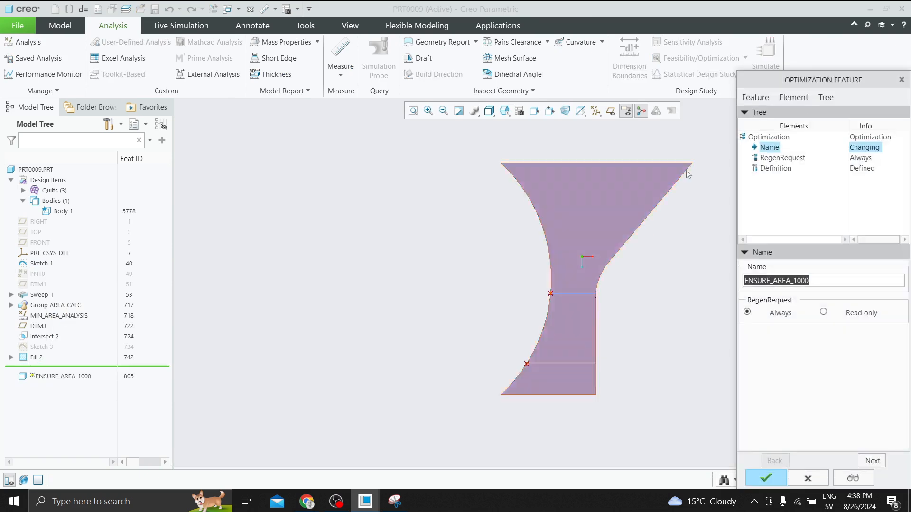
pyautogui.click(902, 79)
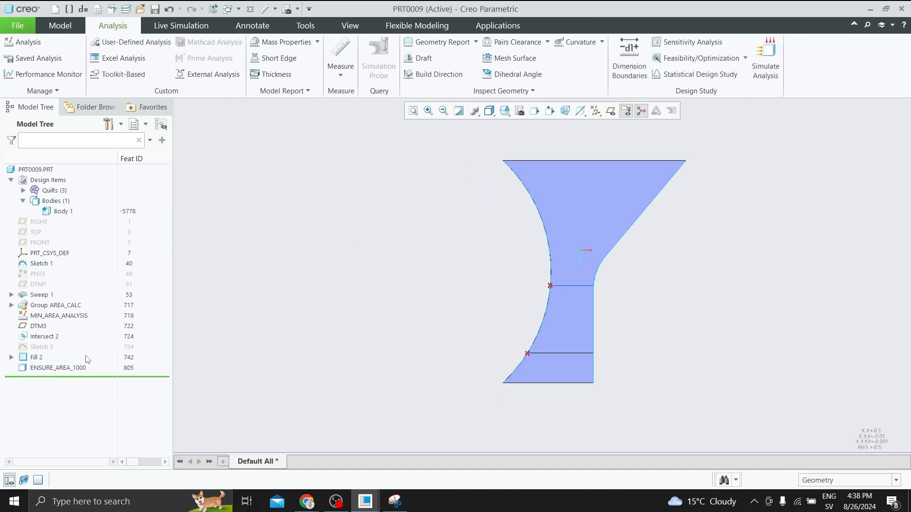
# Step: Reopen the FEAS1 feasibility study and set the range of design variable d2 to a minimum of 80 and a maximum of 150
pyautogui.click(693, 59)
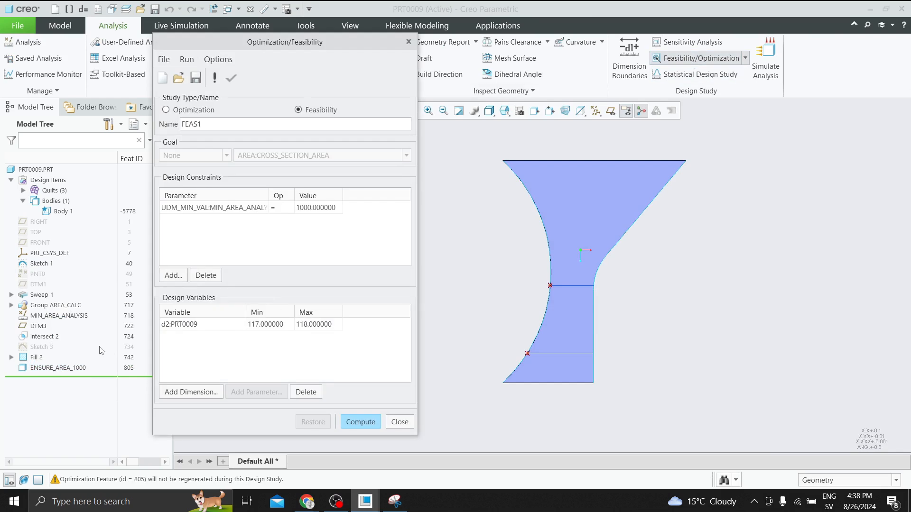
pyautogui.click(268, 325)
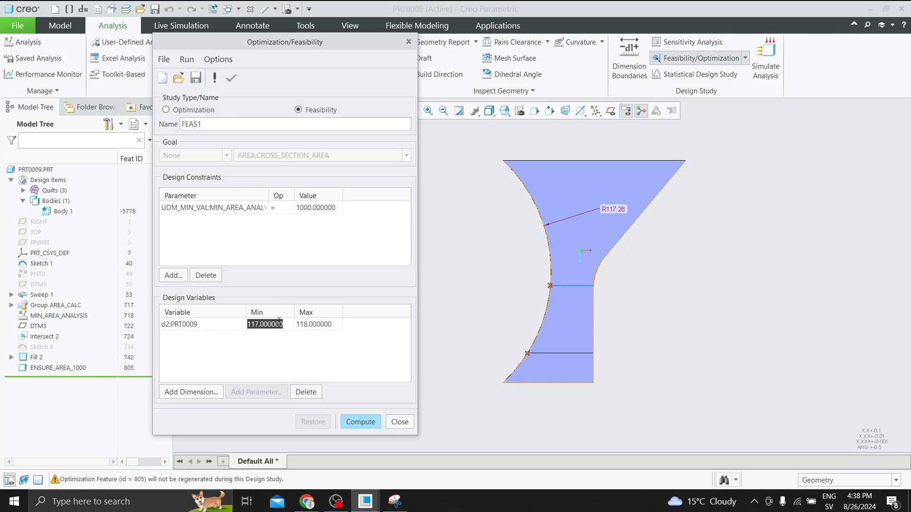
pyautogui.write('80')
pyautogui.click(323, 323)
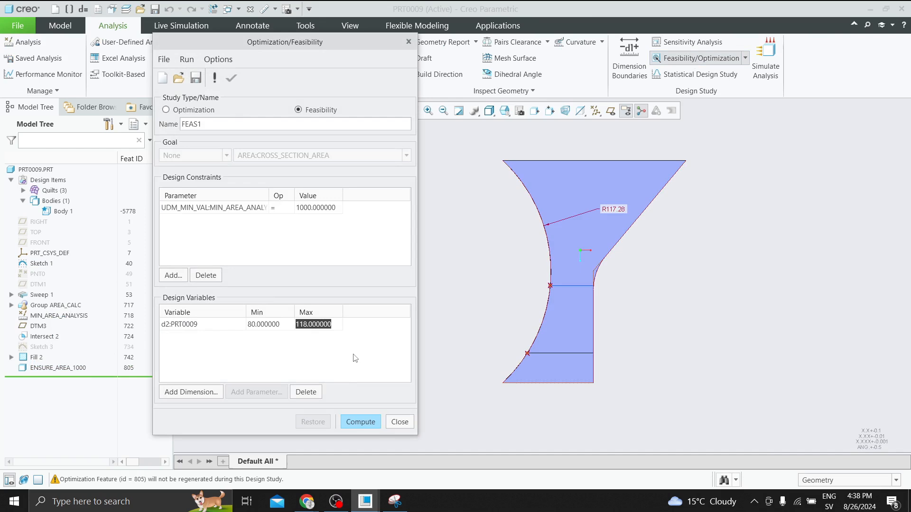
pyautogui.write('150')
# Step: Compute the feasibility study, review its area and dimension convergence graphs, and close the study
pyautogui.click(364, 424)
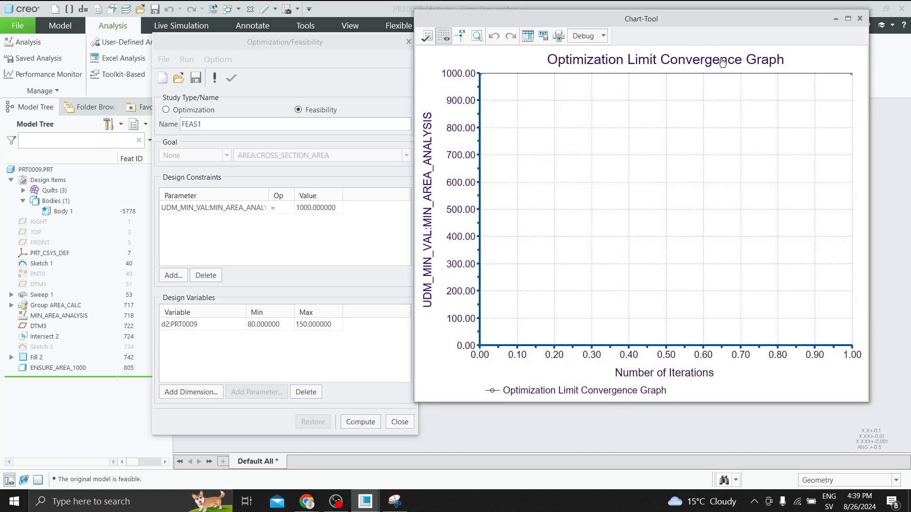
pyautogui.click(859, 19)
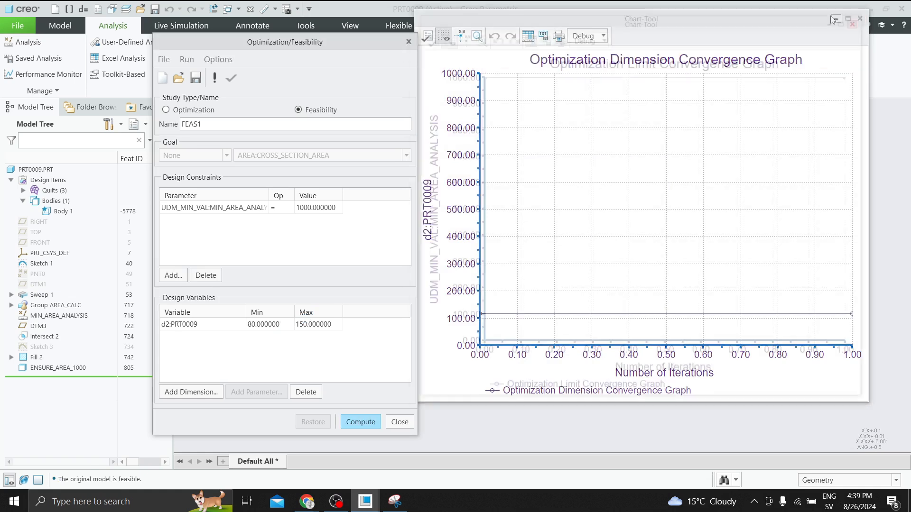
pyautogui.click(859, 19)
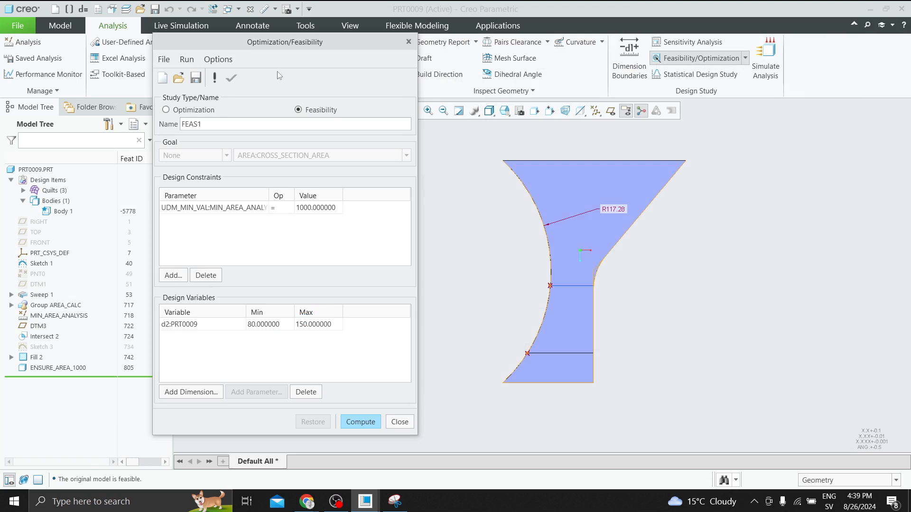
pyautogui.click(400, 422)
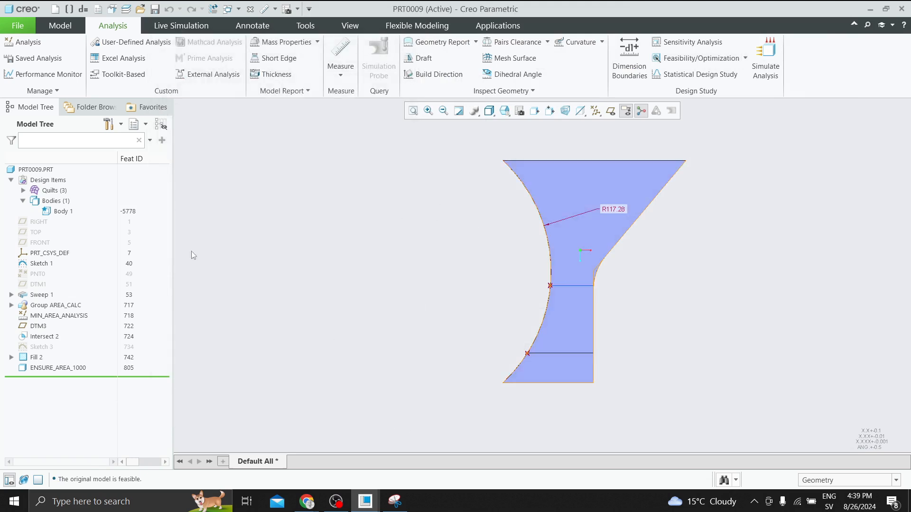
# Step: Edit the dimensions of Sketch 1 and set the radius of the small fillet arc beside the angled line to 38 mm
pyautogui.click(40, 267)
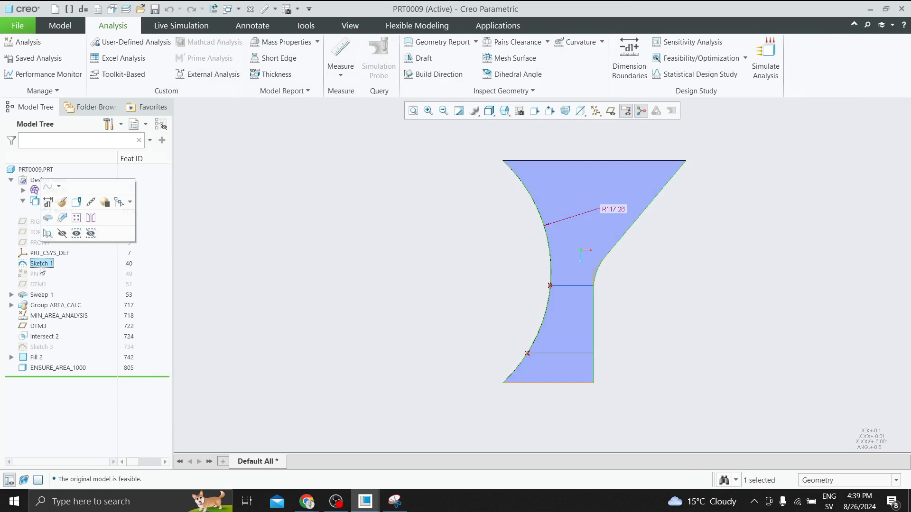
pyautogui.click(47, 202)
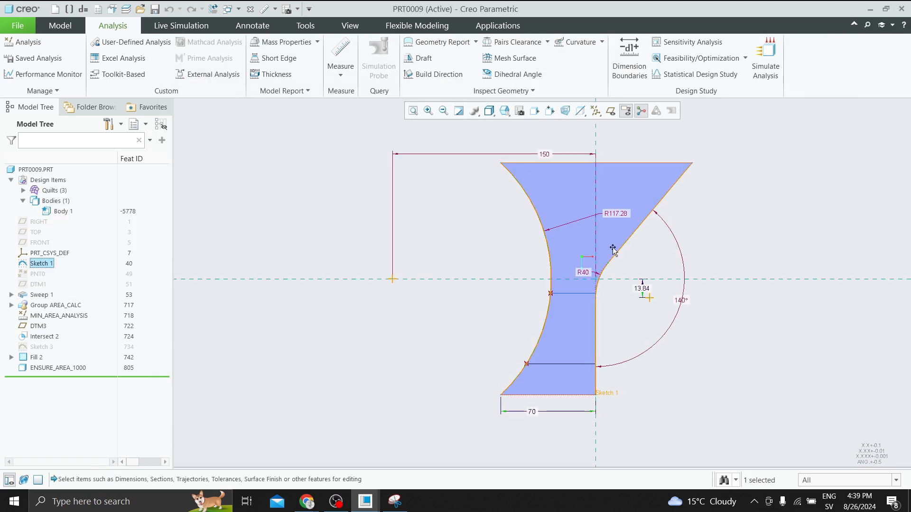
pyautogui.doubleClick(584, 274)
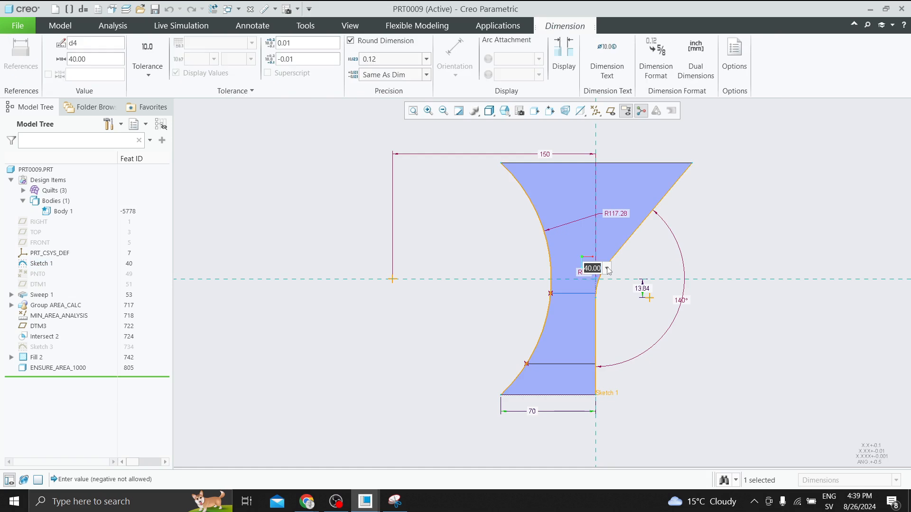
pyautogui.write('8')
pyautogui.press('Return')
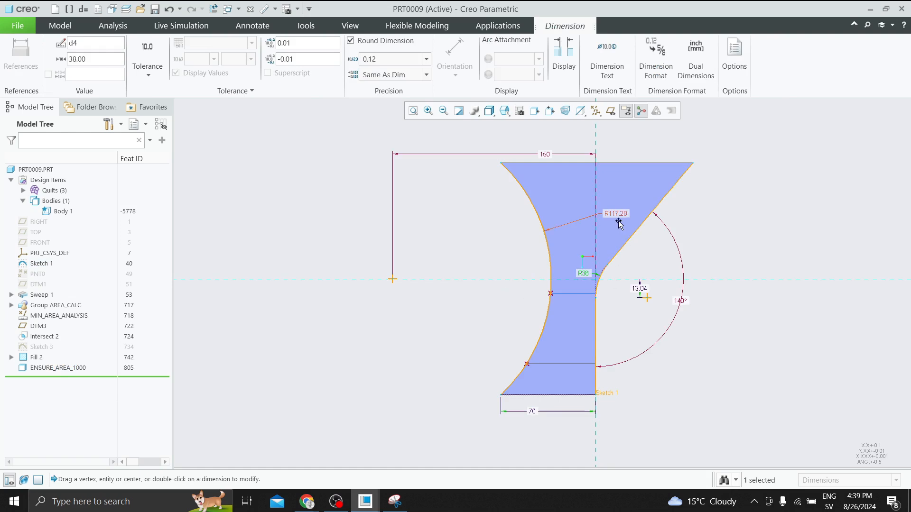
# Step: Measure the area of the Fill 2 cross-section surface with the 38 mm fillet radius and close the measurement
pyautogui.moveTo(511, 213)
pyautogui.mouseDown(button='middle')
pyautogui.moveTo(498, 250)
pyautogui.moveTo(508, 199)
pyautogui.moveTo(519, 202)
pyautogui.mouseUp(button='middle')
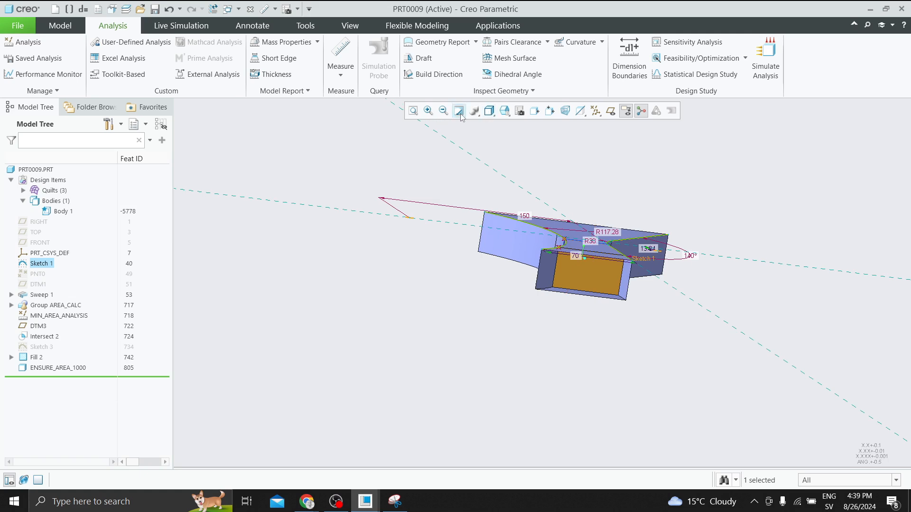
pyautogui.moveTo(446, 170); pyautogui.dragTo(517, 215, button='middle')
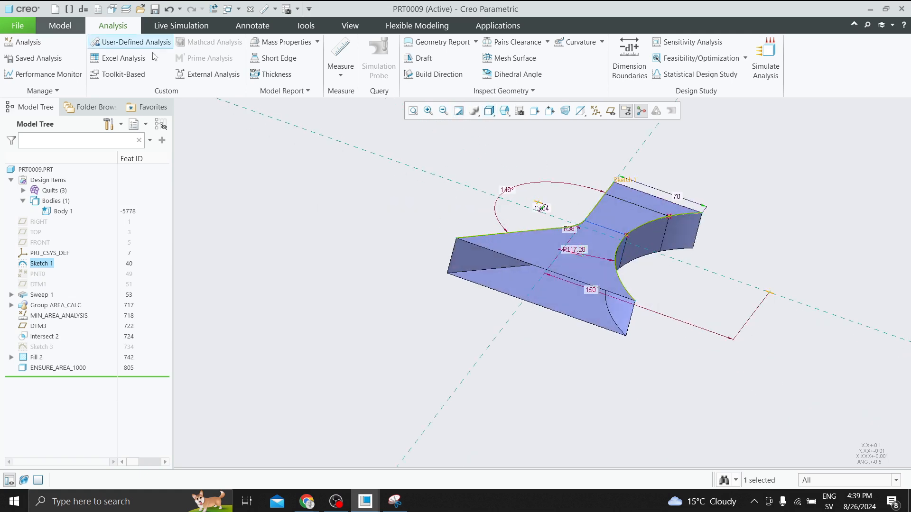
pyautogui.click(340, 74)
pyautogui.click(353, 157)
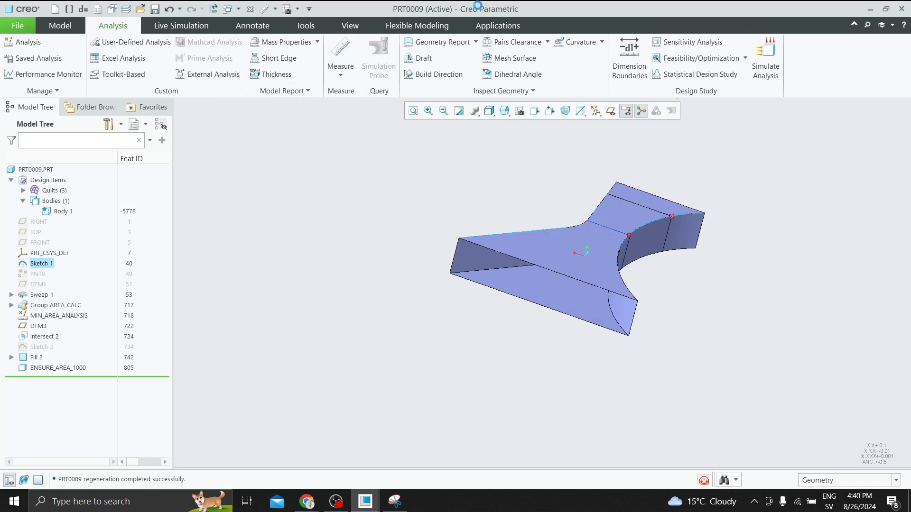
pyautogui.click(265, 9)
pyautogui.click(903, 383)
pyautogui.moveTo(679, 285)
pyautogui.mouseDown(button='middle')
pyautogui.moveTo(657, 273)
pyautogui.moveTo(716, 285)
pyautogui.moveTo(698, 280)
pyautogui.mouseUp(button='middle')
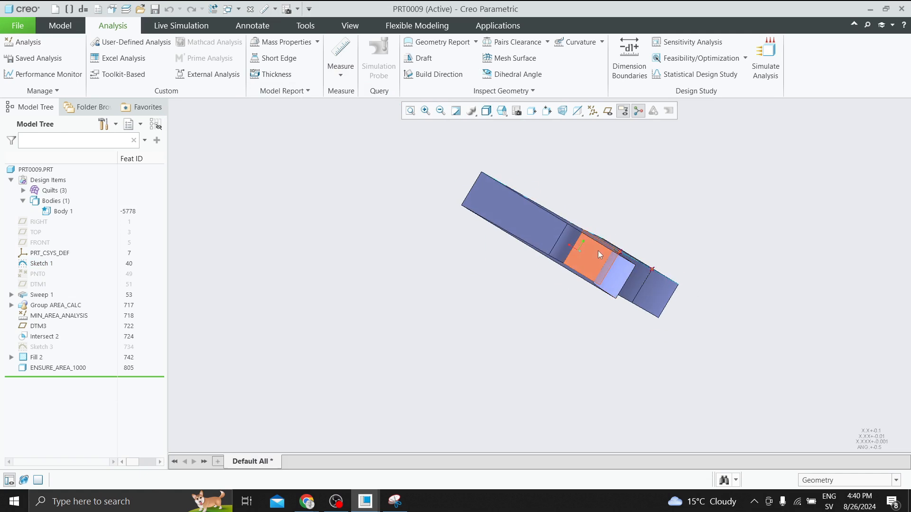
pyautogui.click(597, 249)
pyautogui.click(341, 73)
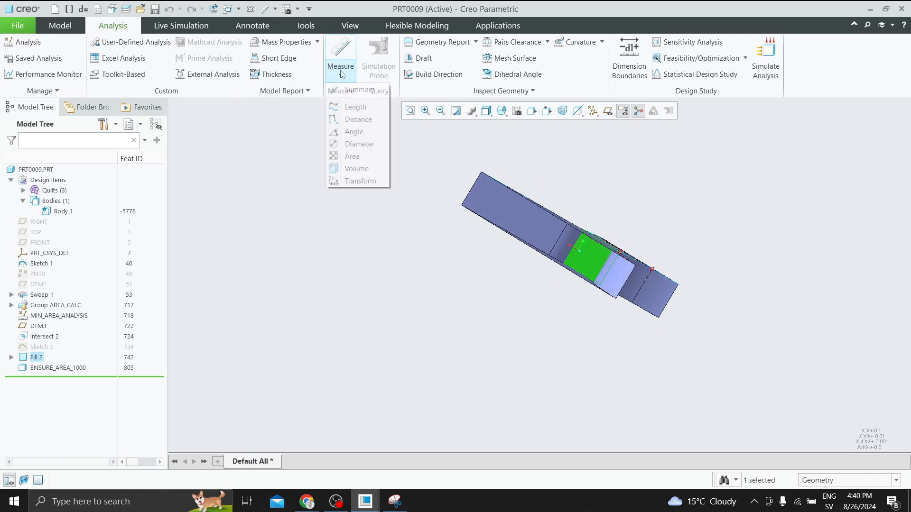
pyautogui.click(349, 156)
pyautogui.moveTo(649, 218); pyautogui.dragTo(477, 288)
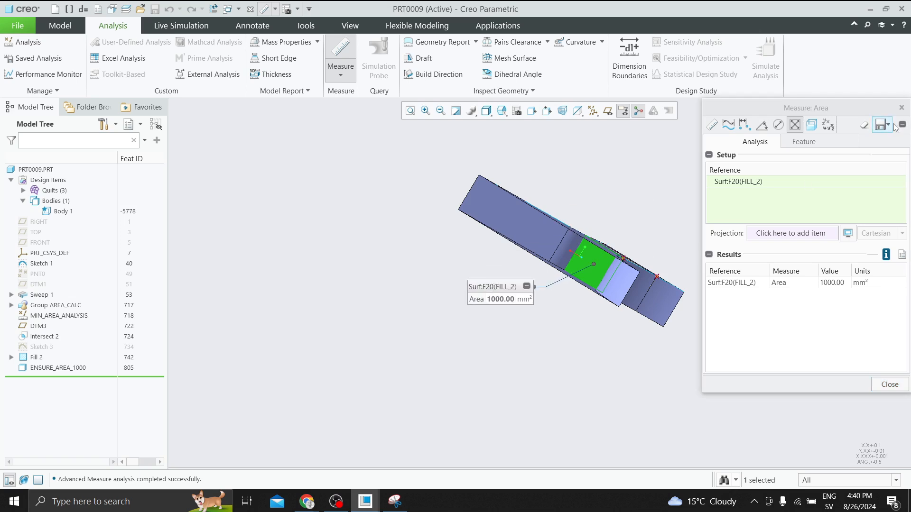
pyautogui.click(901, 109)
# Step: Edit the dimensions of Sketch 1 again and set the small fillet arc's radius to 50 mm
pyautogui.moveTo(749, 135); pyautogui.dragTo(569, 186, button='middle')
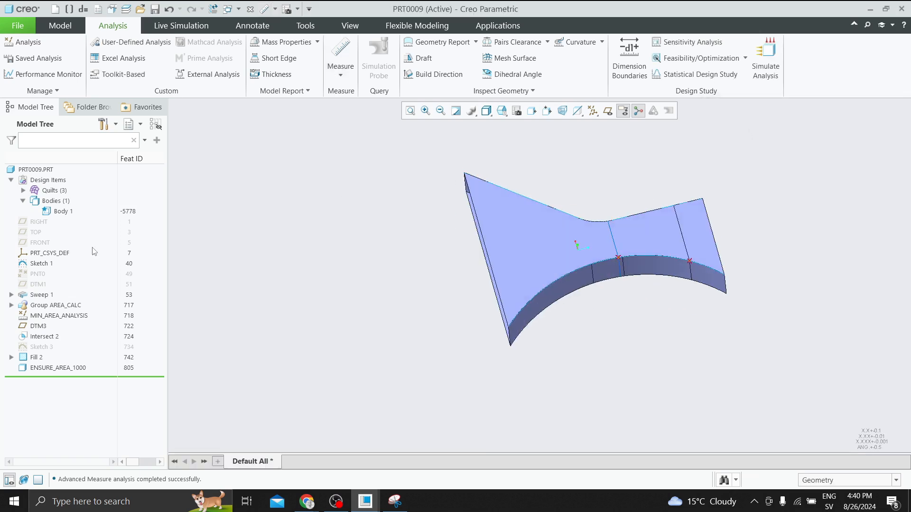
pyautogui.click(43, 266)
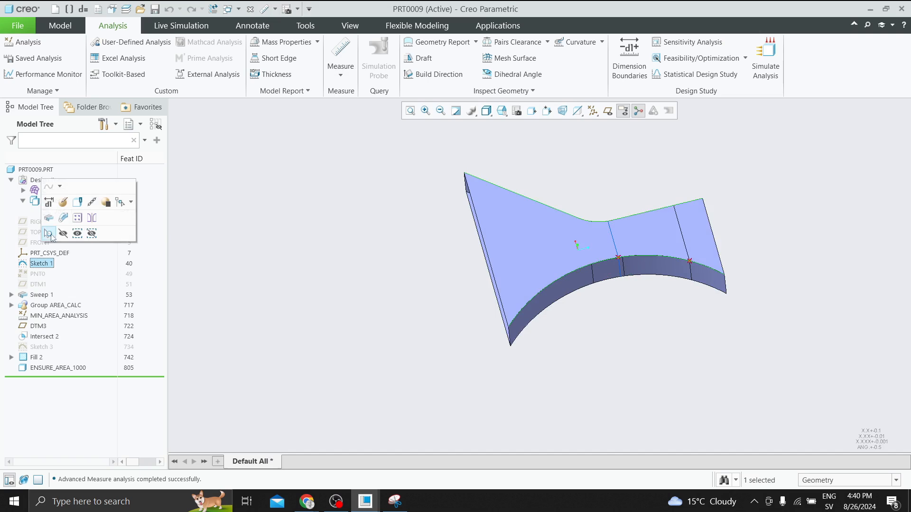
pyautogui.click(49, 203)
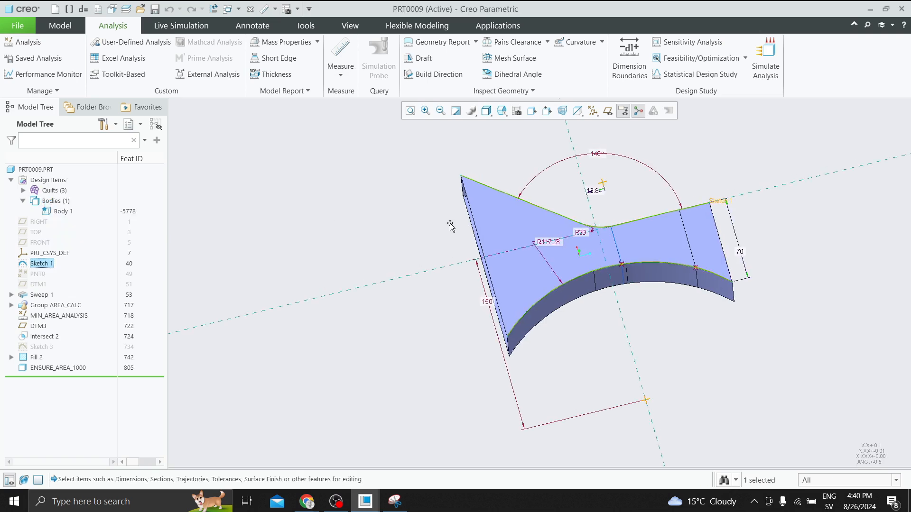
pyautogui.scroll(-3, 587, 247)
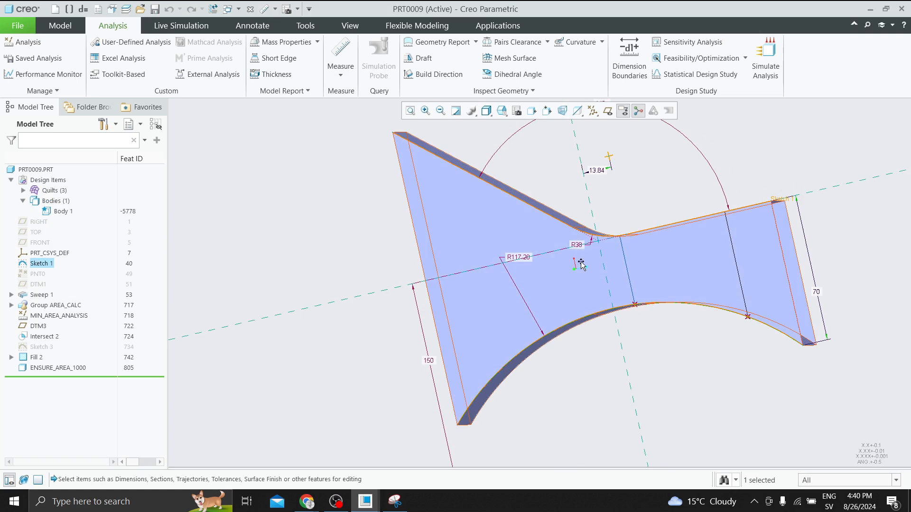
pyautogui.doubleClick(579, 246)
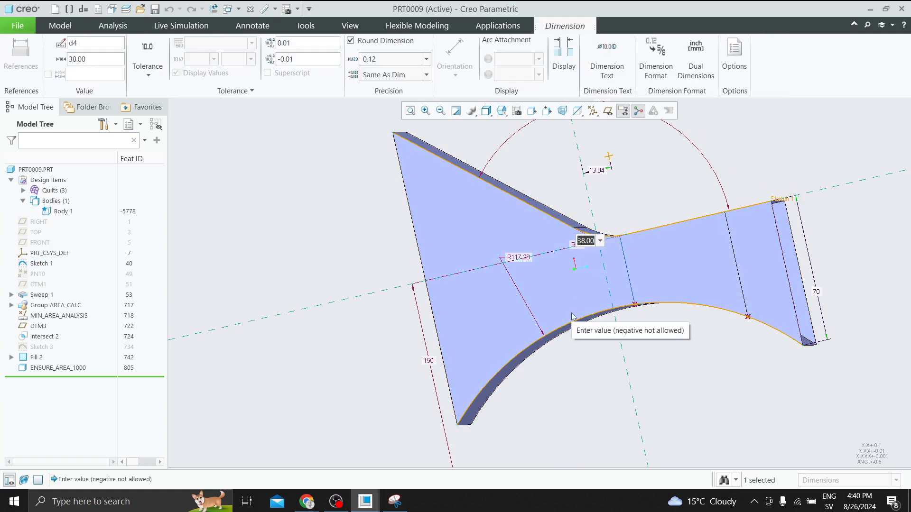
pyautogui.write('50')
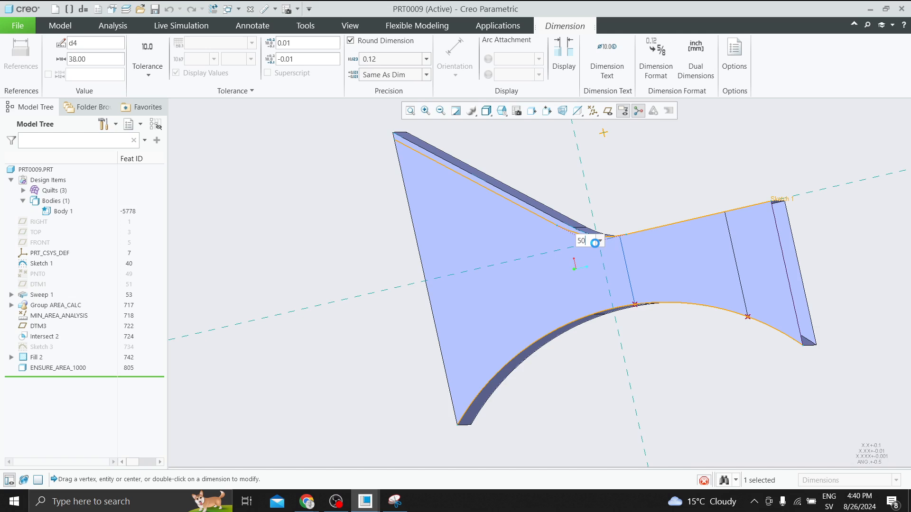
pyautogui.press('Return')
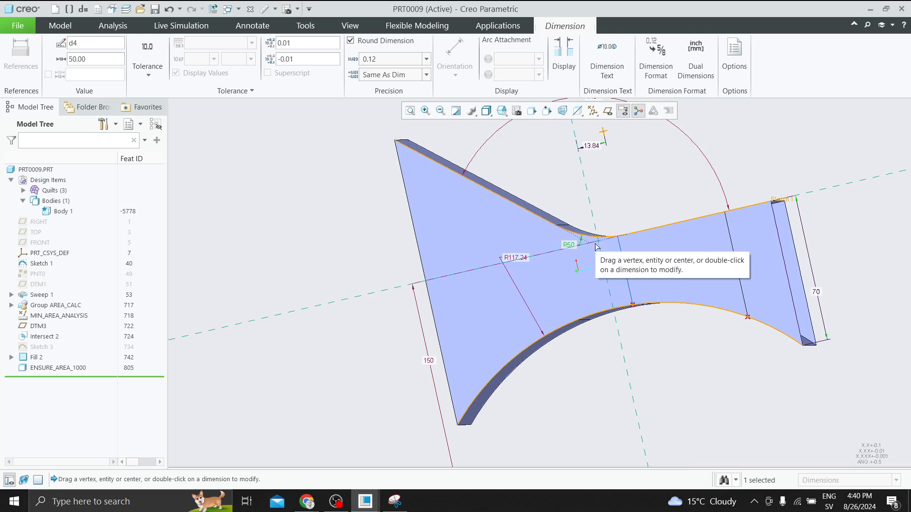
# Step: Measure the area of the Fill 2 surface with the 50 mm fillet radius and close the measurement
pyautogui.moveTo(597, 247); pyautogui.dragTo(526, 205, button='middle')
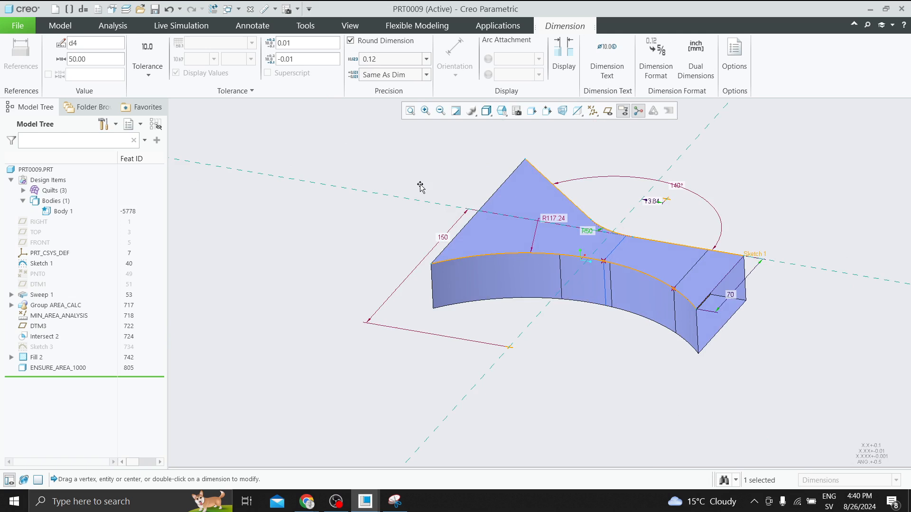
pyautogui.click(64, 25)
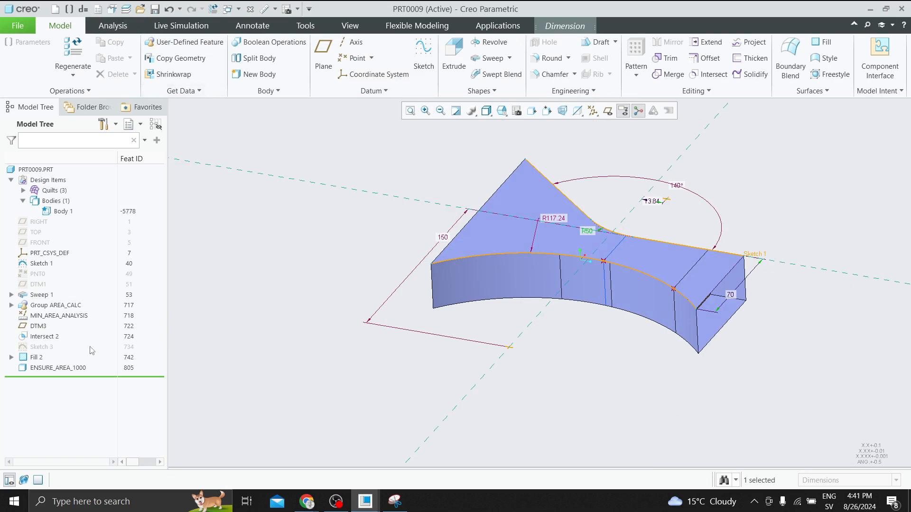
pyautogui.click(113, 25)
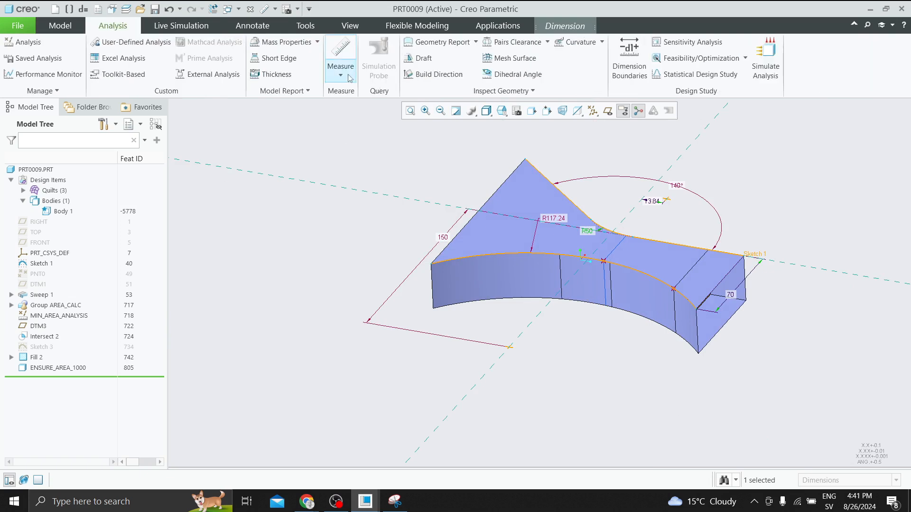
pyautogui.click(341, 71)
pyautogui.click(353, 157)
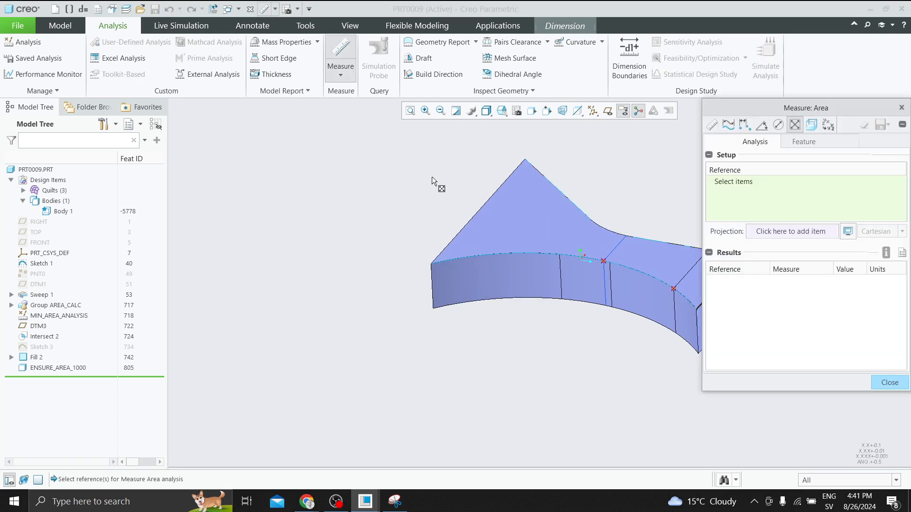
pyautogui.scroll(3, 432, 177)
pyautogui.moveTo(444, 201); pyautogui.dragTo(525, 209, button='middle')
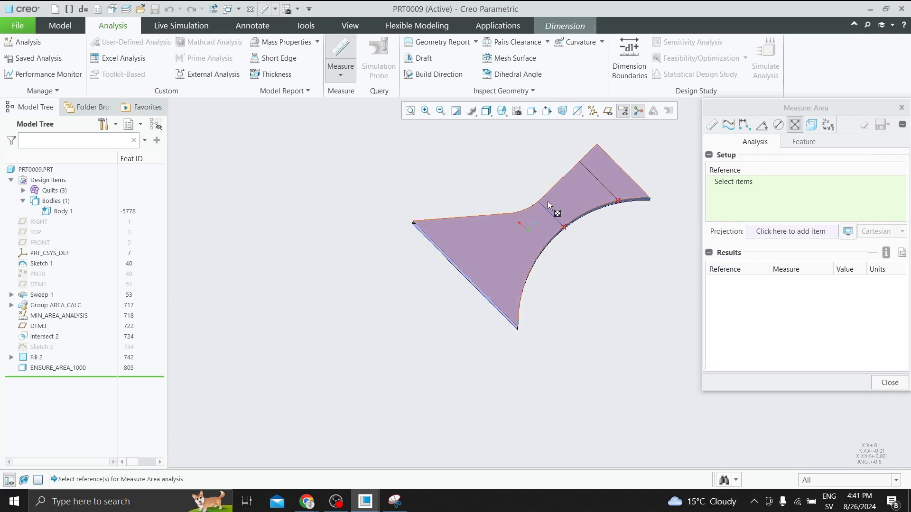
pyautogui.moveTo(572, 240); pyautogui.dragTo(611, 209, button='middle')
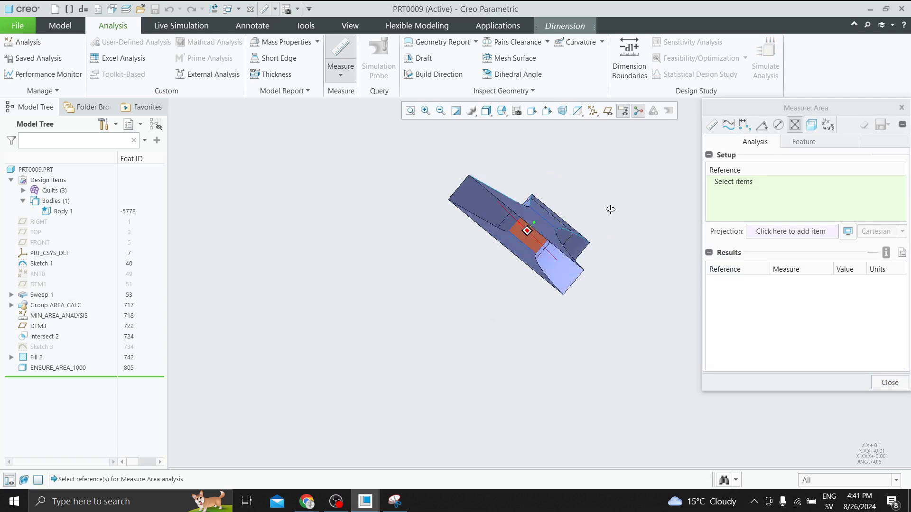
pyautogui.click(528, 235)
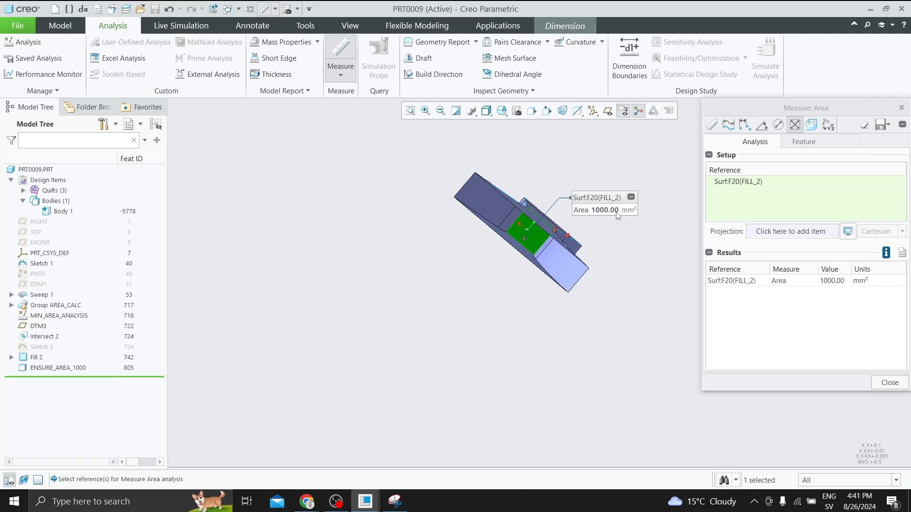
pyautogui.scroll(1, 614, 199)
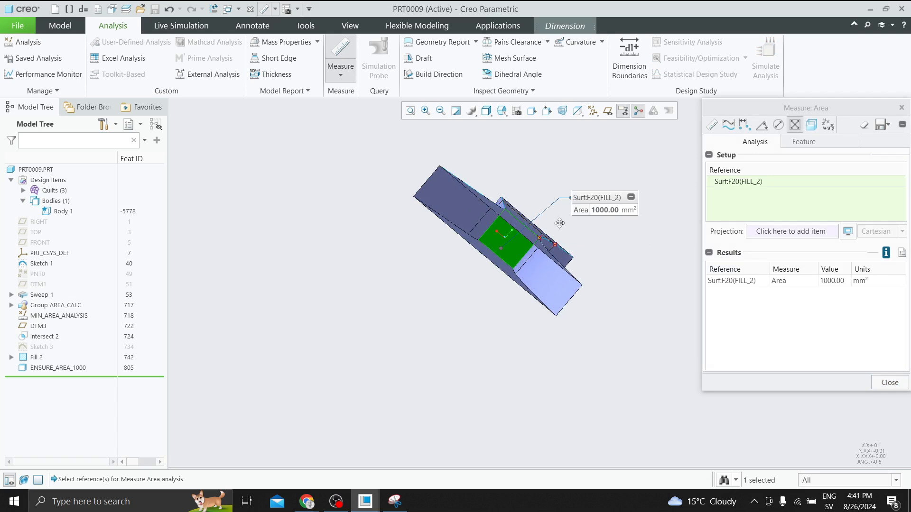
pyautogui.click(902, 108)
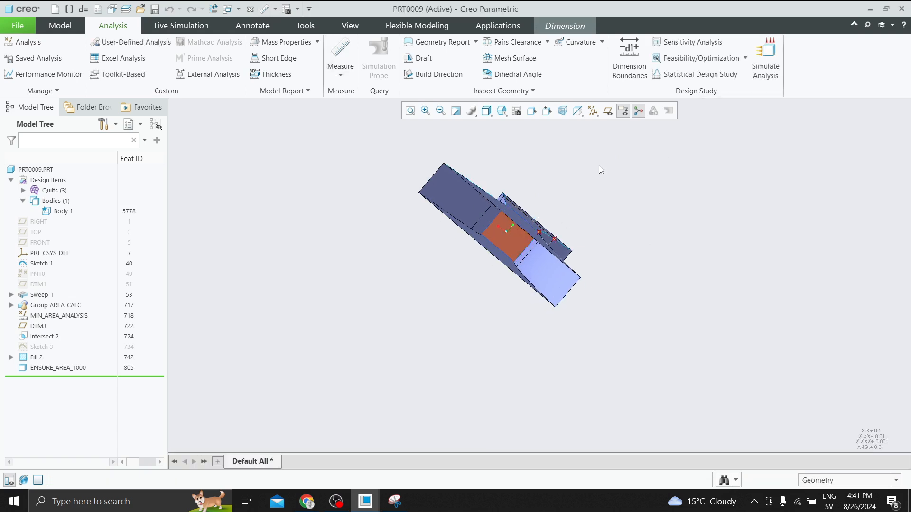
pyautogui.moveTo(597, 169); pyautogui.dragTo(628, 211, button='middle')
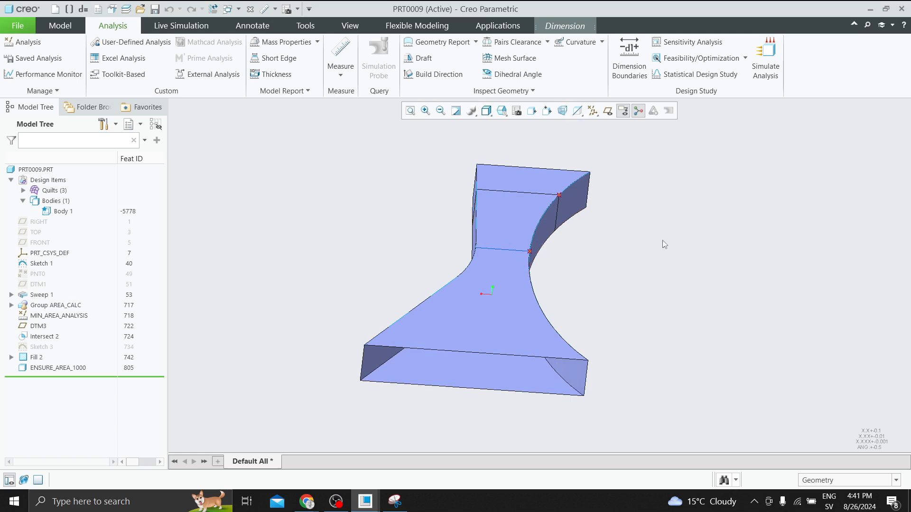
pyautogui.moveTo(679, 229); pyautogui.dragTo(642, 228, button='middle')
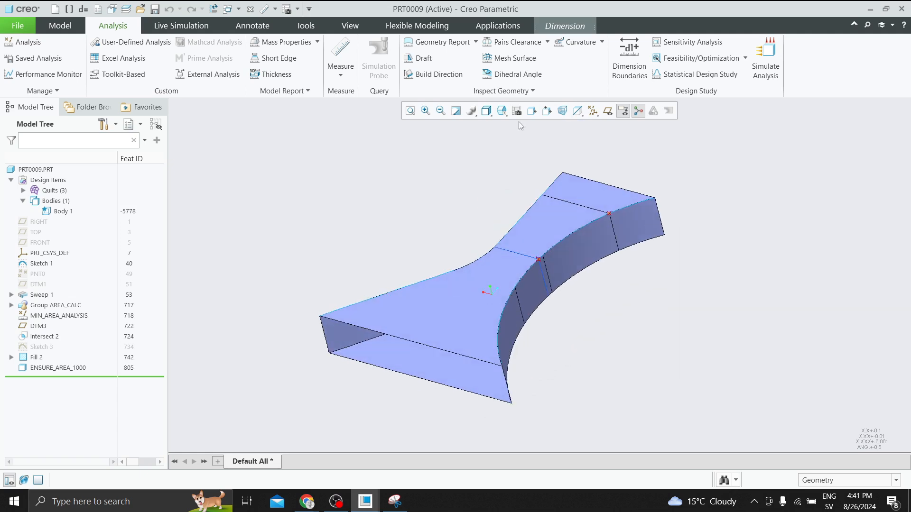
# Step: Analyze the curvature of the curved side surface of Sweep 1 with the analysis type set to Saved, and close the analysis
pyautogui.click(578, 42)
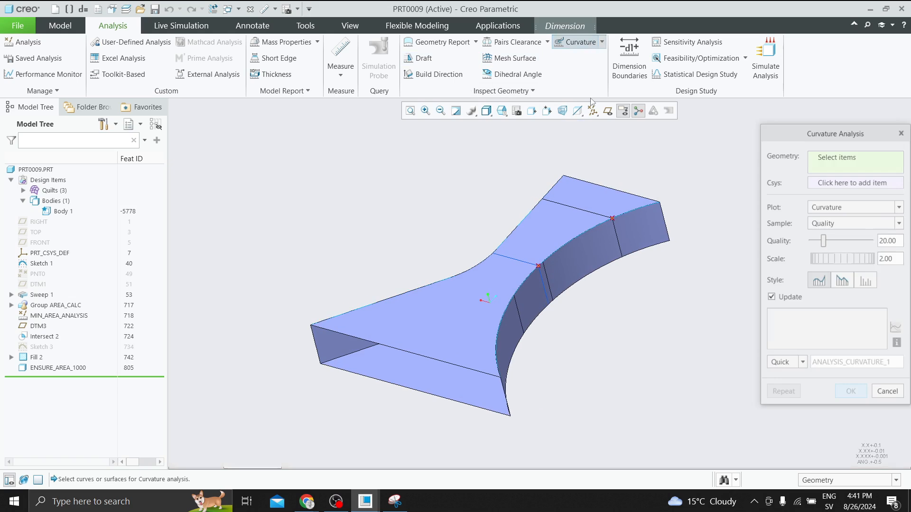
pyautogui.click(594, 248)
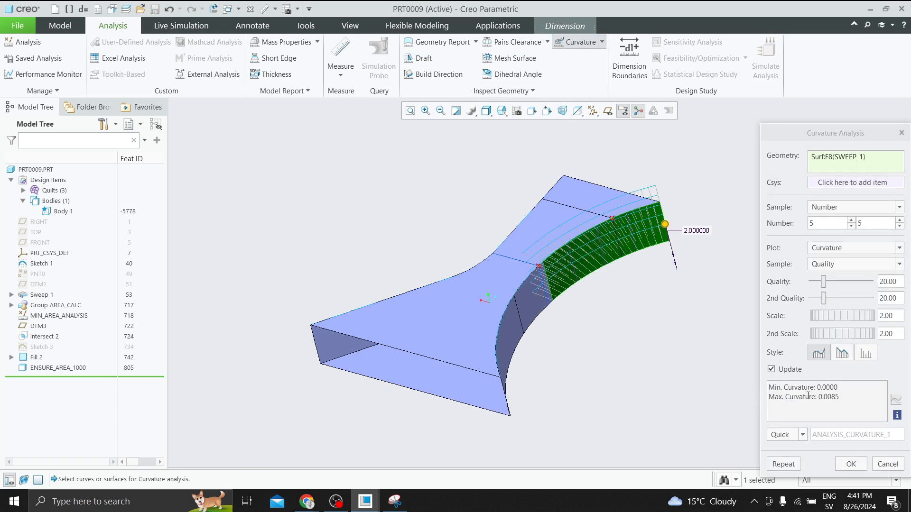
pyautogui.click(802, 434)
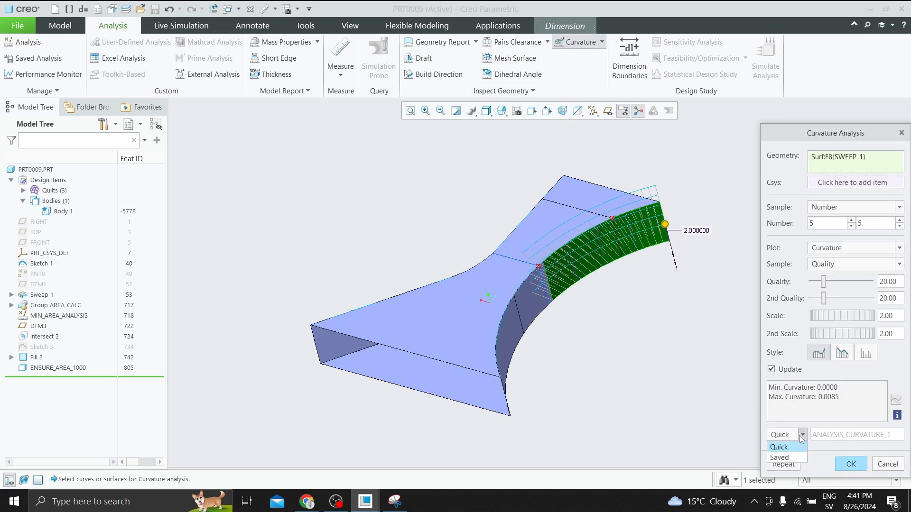
pyautogui.click(779, 459)
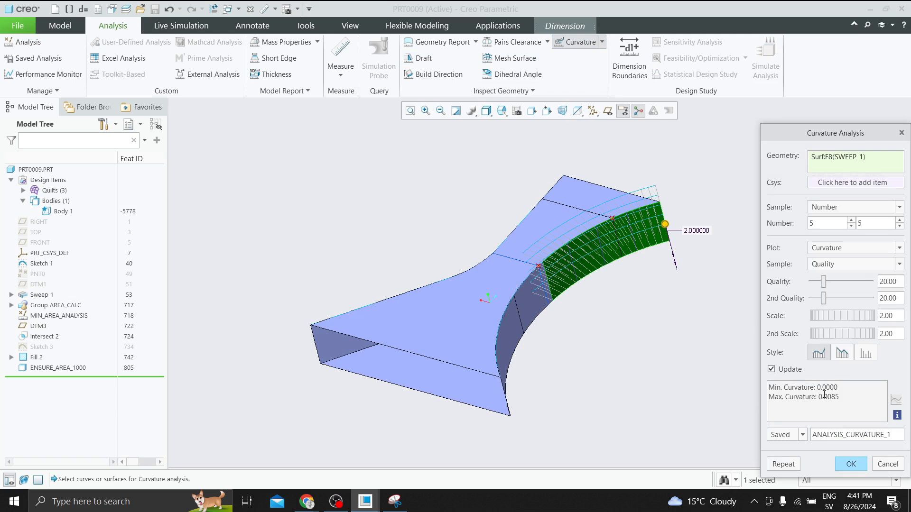
pyautogui.moveTo(838, 400); pyautogui.dragTo(768, 388)
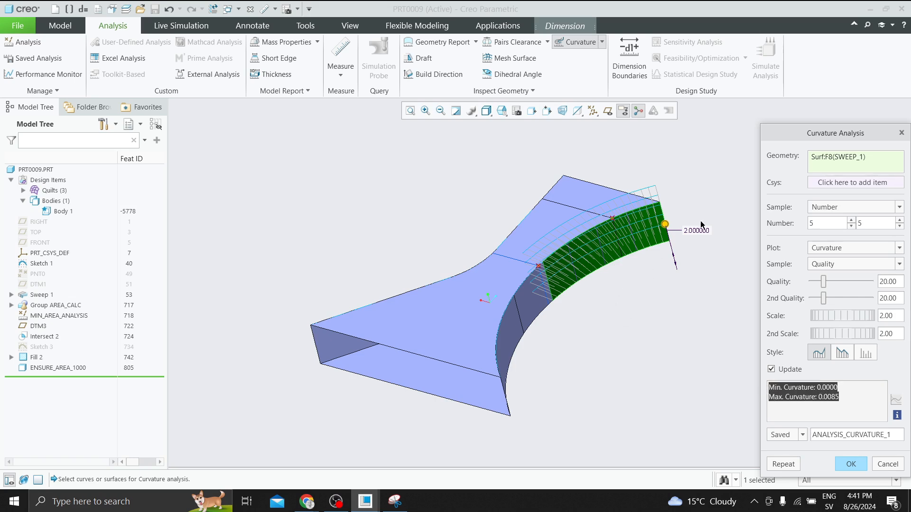
pyautogui.click(902, 133)
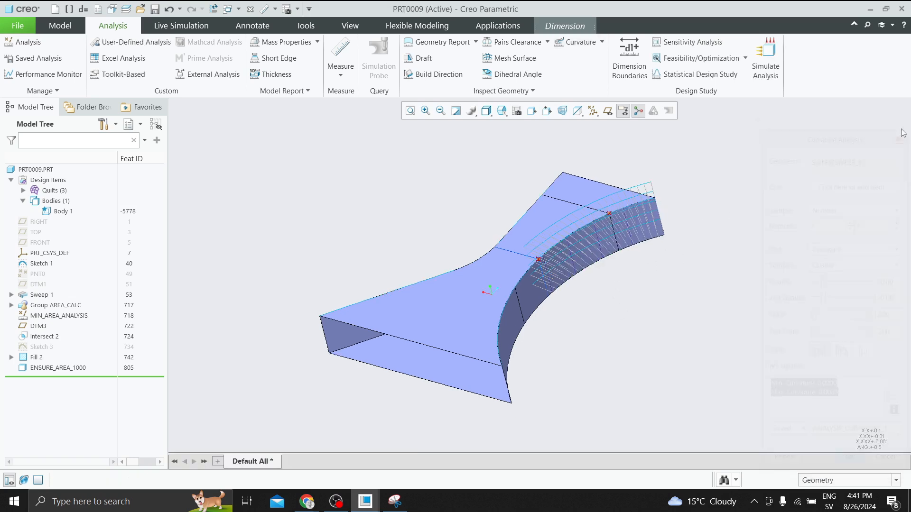